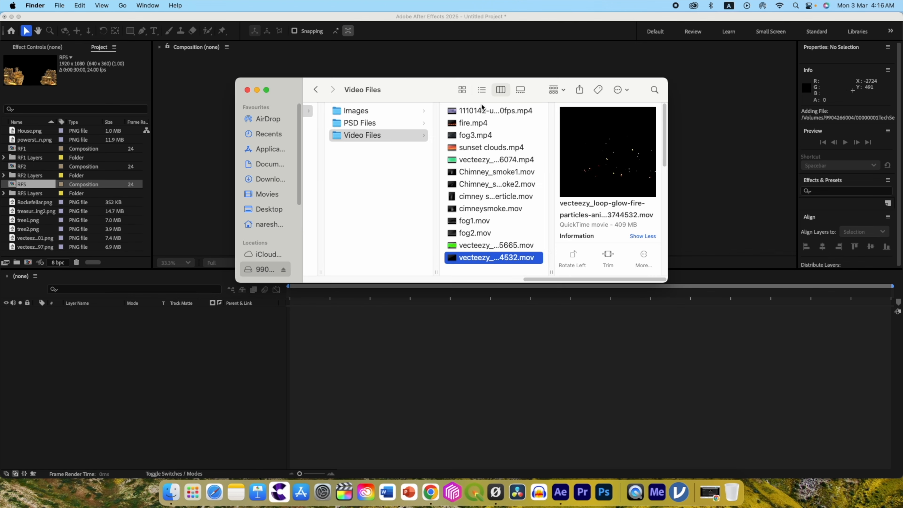
In the rotating card project, run the ReOrder.jsx script file from the Script folder.
{"action": "left_click", "coordinate": [476, 111], "text": "shift"}
{"action": "left_click_drag", "start_coordinate": [450, 116], "coordinate": [241, 202]}
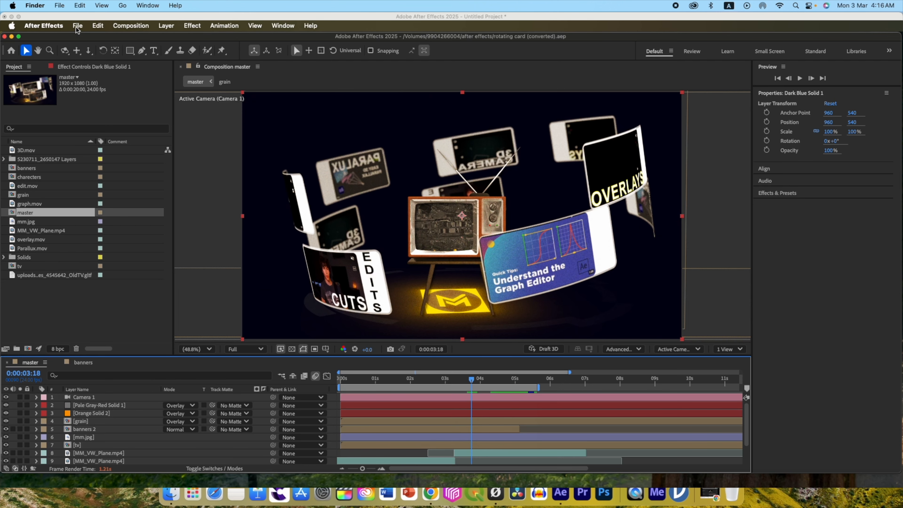
{"action": "left_click", "coordinate": [77, 26]}
{"action": "mouse_move", "coordinate": [138, 303]}
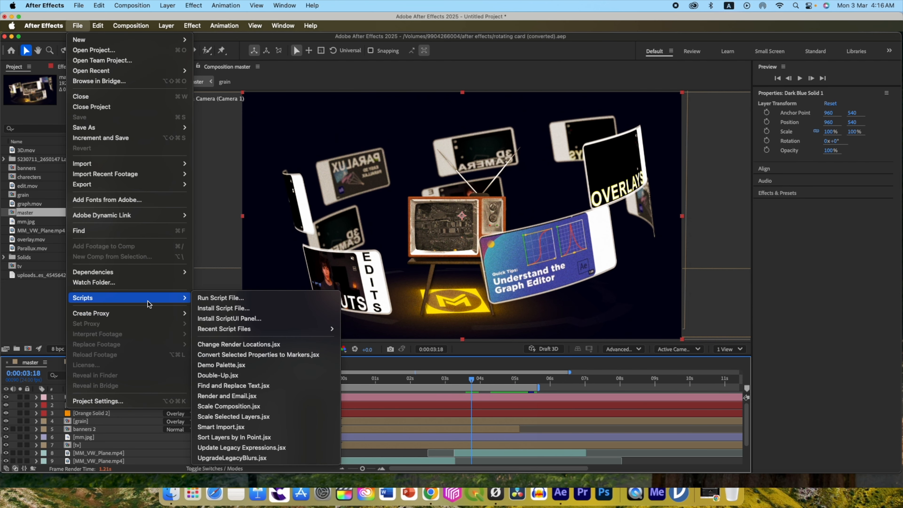
{"action": "left_click", "coordinate": [220, 298]}
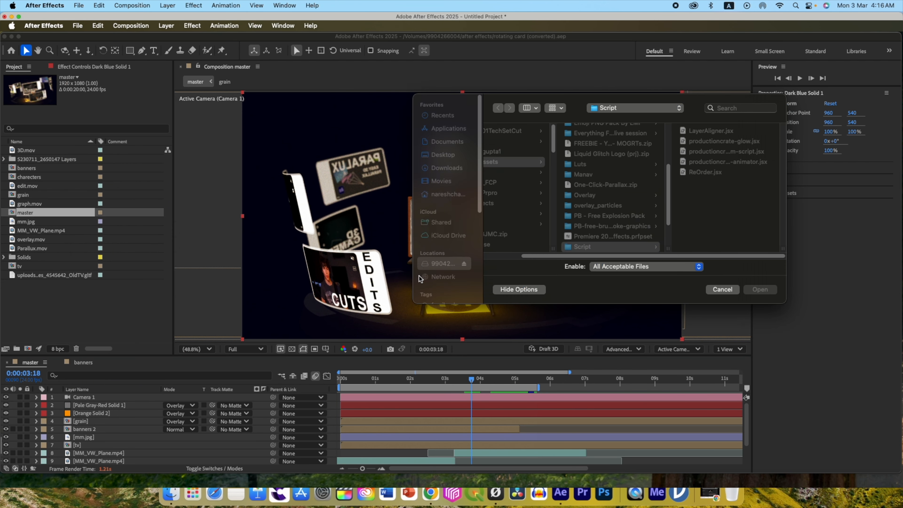
{"action": "left_click", "coordinate": [700, 174]}
{"action": "left_click", "coordinate": [746, 289]}
Organize the project's files and precomps with the File Organizer.
{"action": "left_click_drag", "start_coordinate": [575, 239], "coordinate": [544, 202]}
{"action": "left_click", "coordinate": [558, 246]}
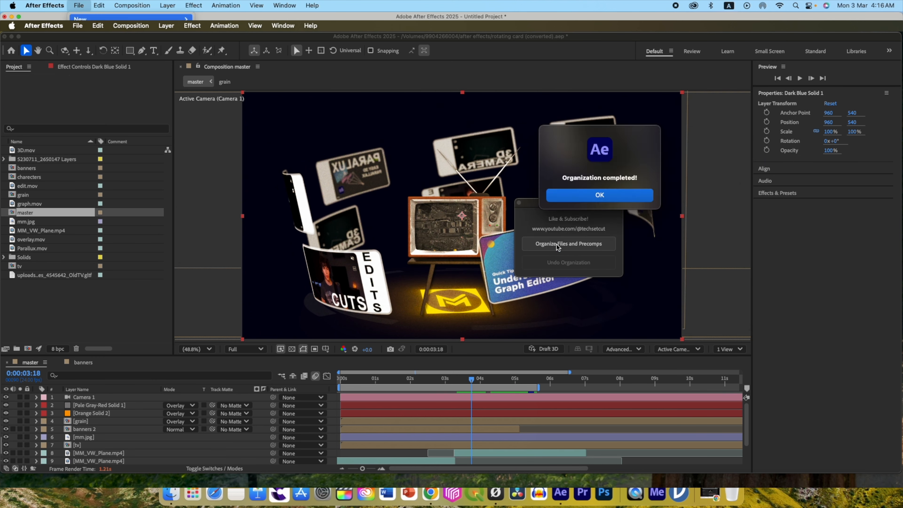
{"action": "left_click", "coordinate": [599, 195]}
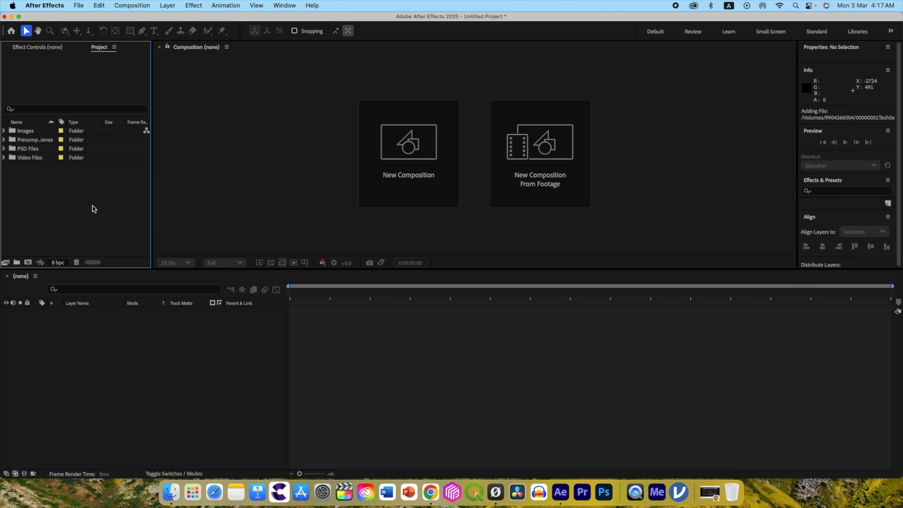
Create a 30-second HD 1920x1080, 24 fps composition named master and add powerstation/RF1.psd to it.
{"action": "left_click", "coordinate": [409, 159]}
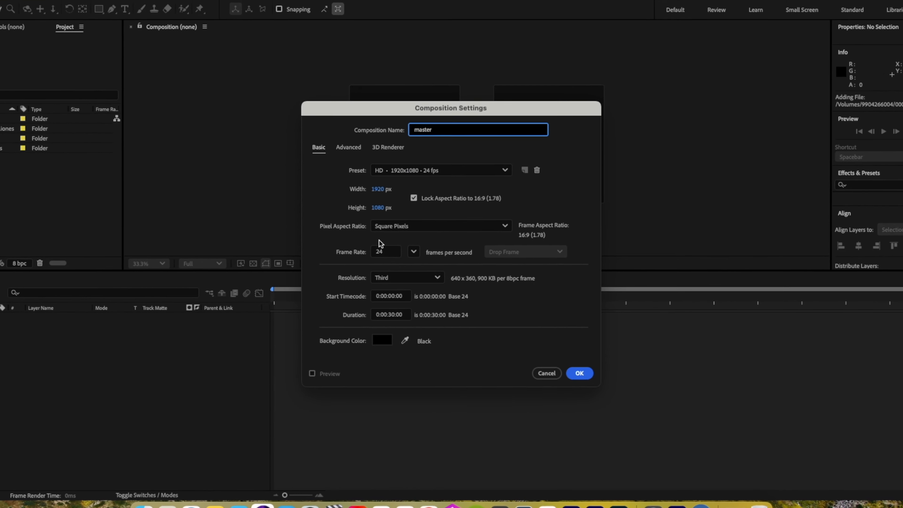
{"action": "left_click", "coordinate": [599, 392]}
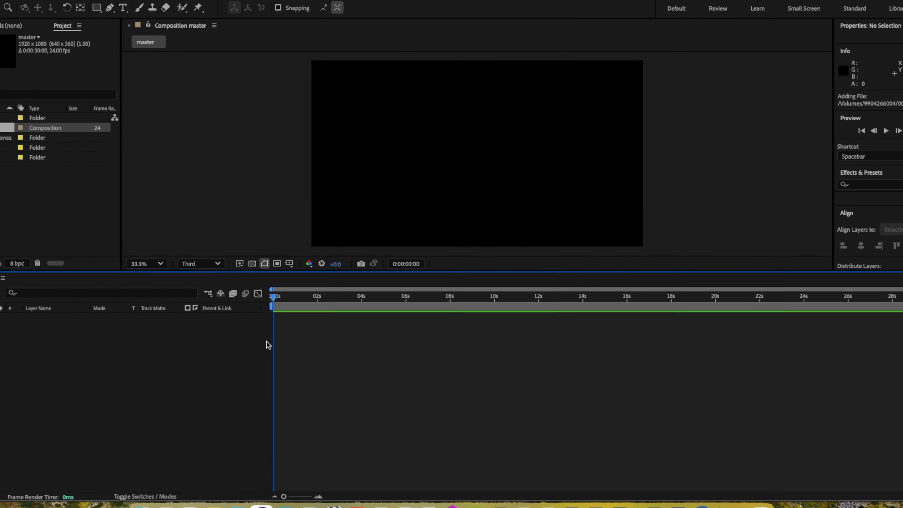
{"action": "left_click", "coordinate": [20, 229]}
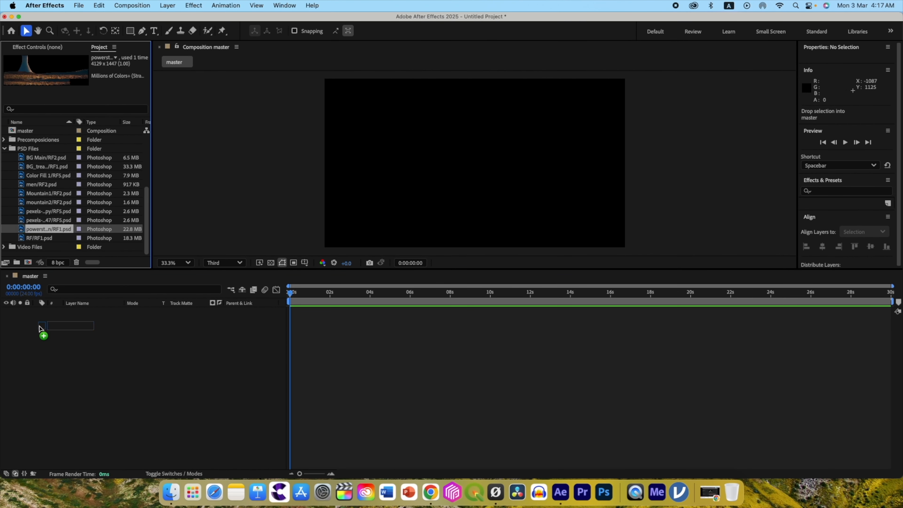
{"action": "left_click_drag", "start_coordinate": [40, 328], "coordinate": [41, 325]}
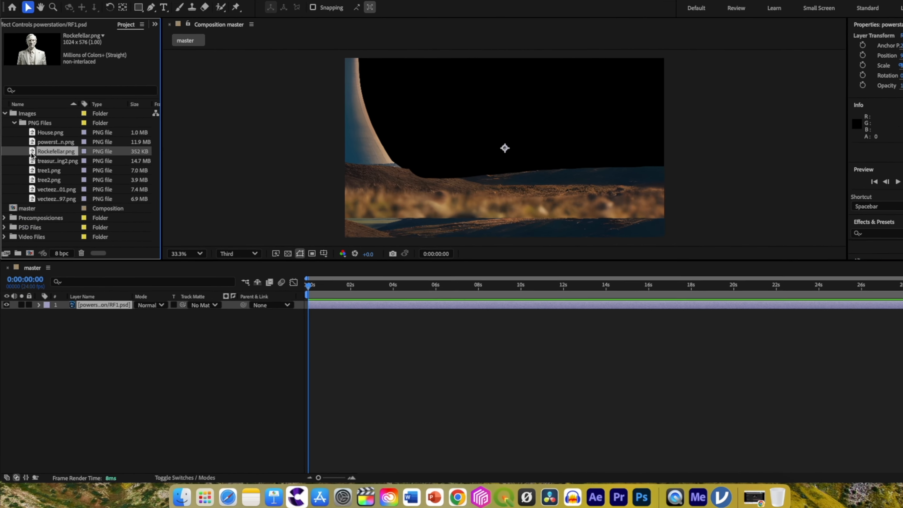
Add Rockefellar.png and the two vecteezy plant PNGs from the PNG Files folder above the powerstation layer.
{"action": "left_click_drag", "start_coordinate": [52, 166], "coordinate": [80, 282]}
{"action": "left_click", "coordinate": [40, 145]}
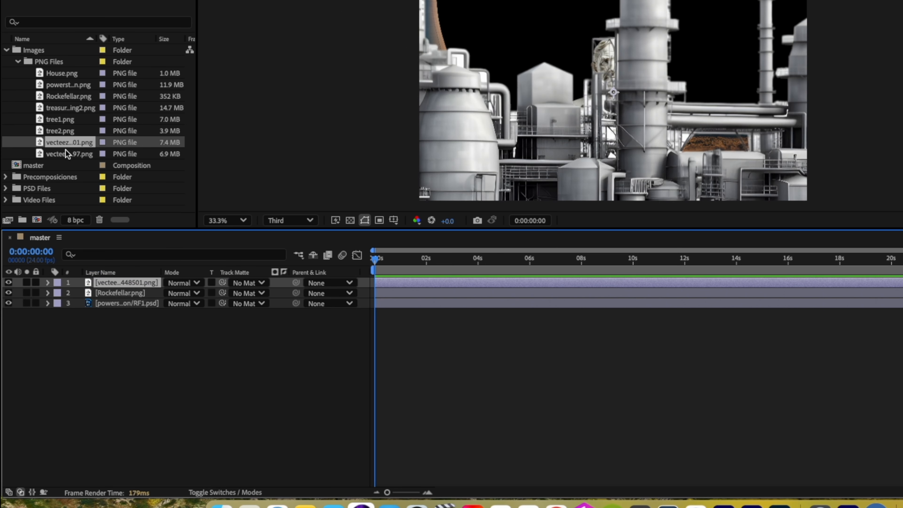
{"action": "left_click", "coordinate": [47, 154]}
{"action": "left_click_drag", "start_coordinate": [50, 283], "coordinate": [50, 283]}
Place the purple-cloud video (1110142, 30fps) at the bottom of the layer stack and make all five layers 3D.
{"action": "left_click", "coordinate": [42, 64]}
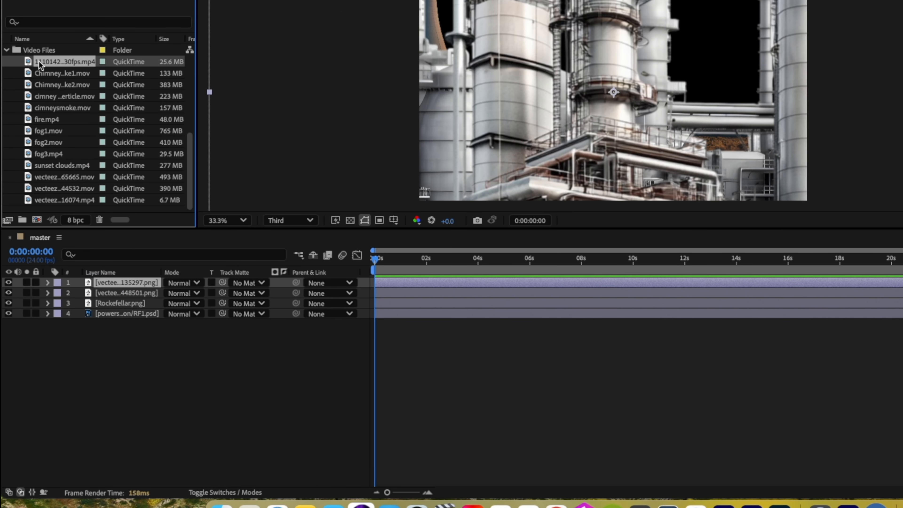
{"action": "left_click_drag", "start_coordinate": [40, 202], "coordinate": [67, 351]}
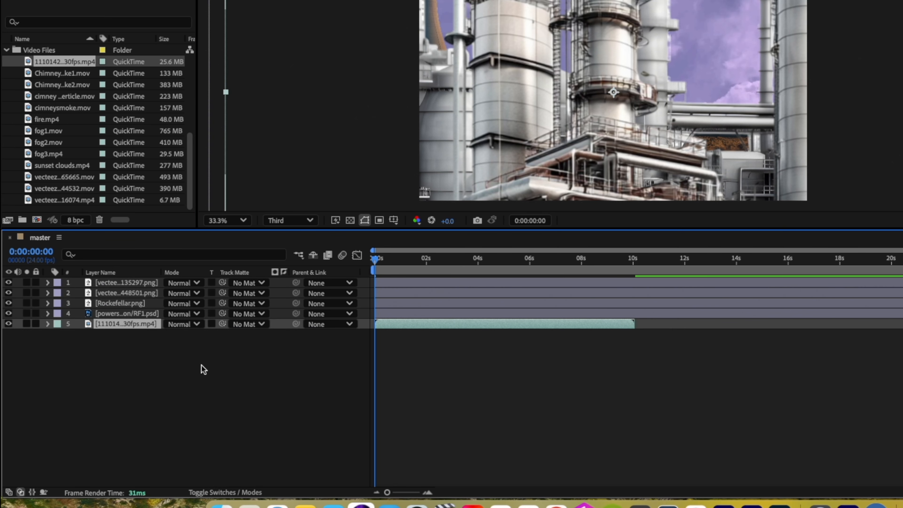
{"action": "left_click", "coordinate": [225, 492]}
{"action": "left_click_drag", "start_coordinate": [234, 284], "coordinate": [237, 328]}
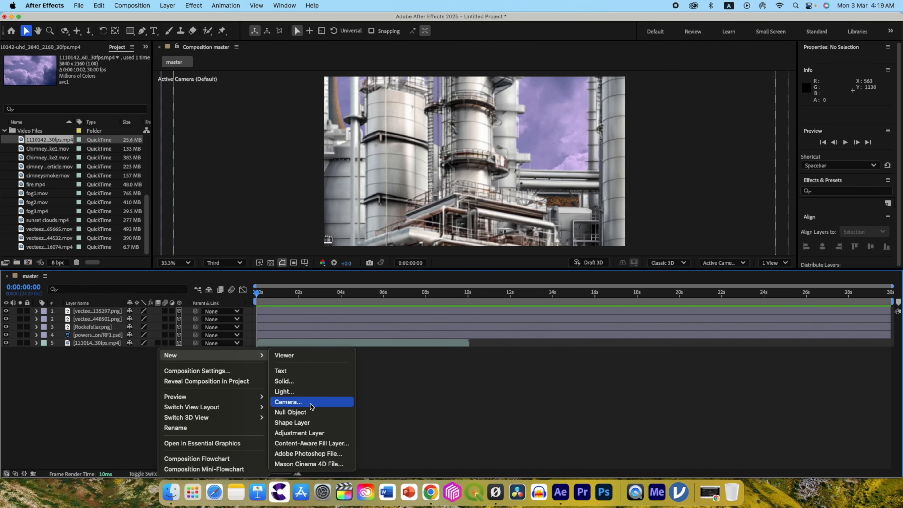
Create a two-node 50 mm camera with depth of field enabled, focus locked to zoom and an F-Stop of 1.2.
{"action": "left_click", "coordinate": [310, 407]}
{"action": "left_click", "coordinate": [510, 178]}
{"action": "left_click", "coordinate": [509, 262]}
{"action": "left_click", "coordinate": [508, 309]}
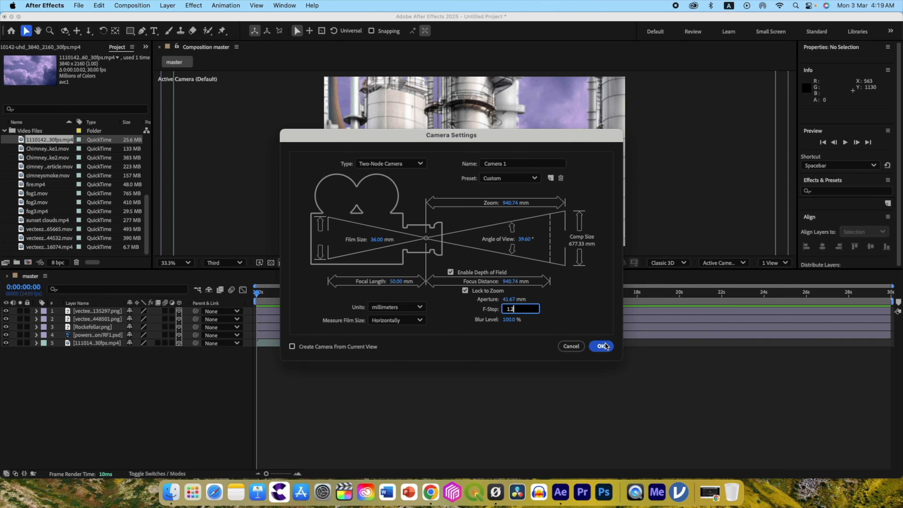
{"action": "left_click", "coordinate": [593, 346]}
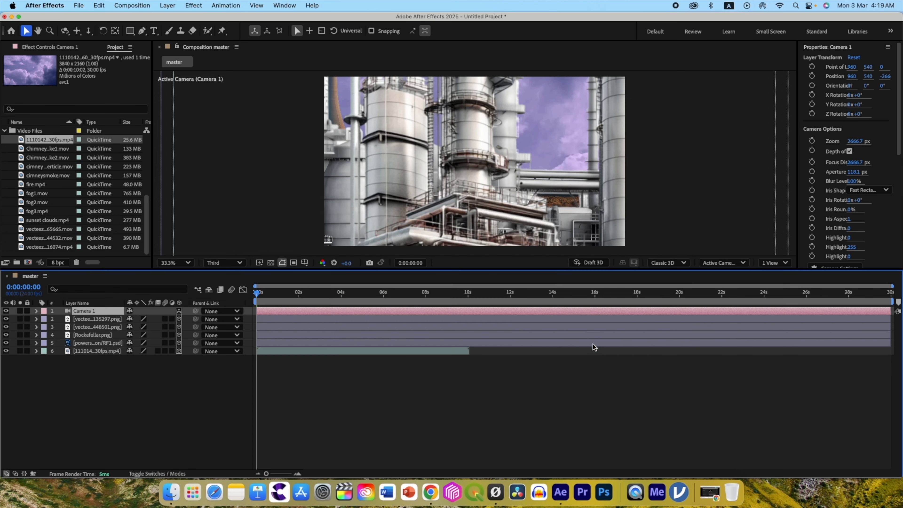
Add a null object, make it 3D and parent Camera 1 to it.
{"action": "right_click", "coordinate": [160, 349]}
{"action": "mouse_move", "coordinate": [249, 355]}
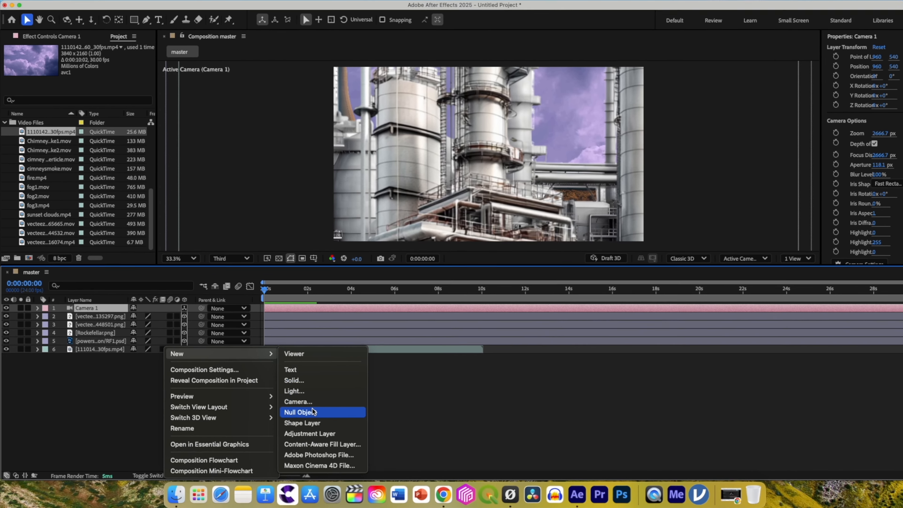
{"action": "left_click", "coordinate": [313, 411]}
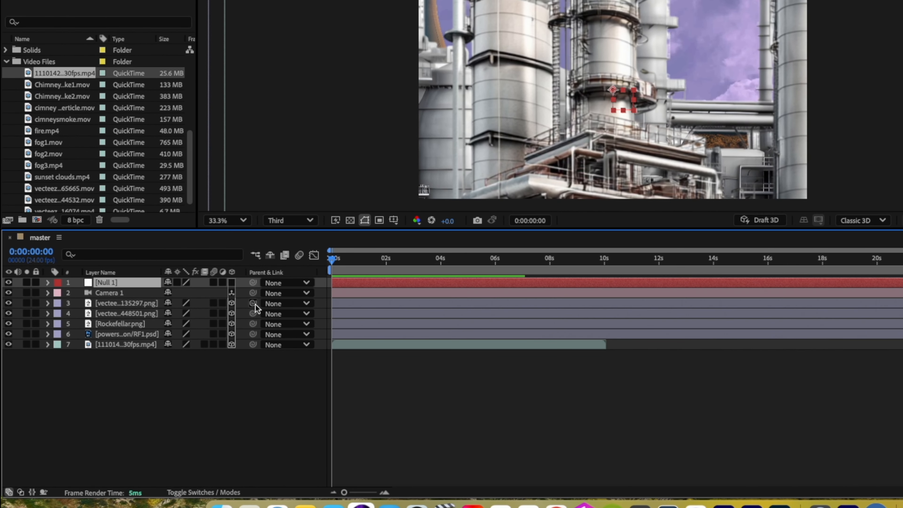
{"action": "left_click_drag", "start_coordinate": [109, 295], "coordinate": [105, 284]}
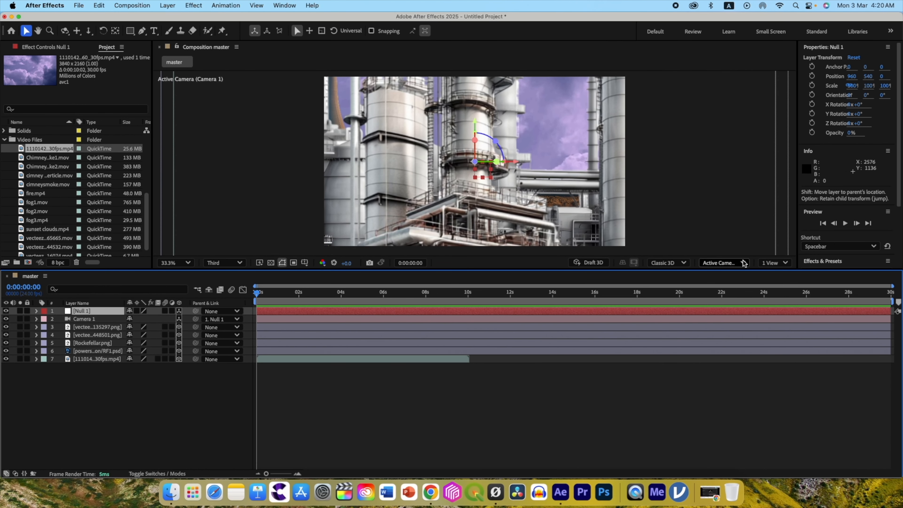
Set the composition viewer to 2 Views, showing the Left view beside the Active Camera view.
{"action": "left_click", "coordinate": [770, 265]}
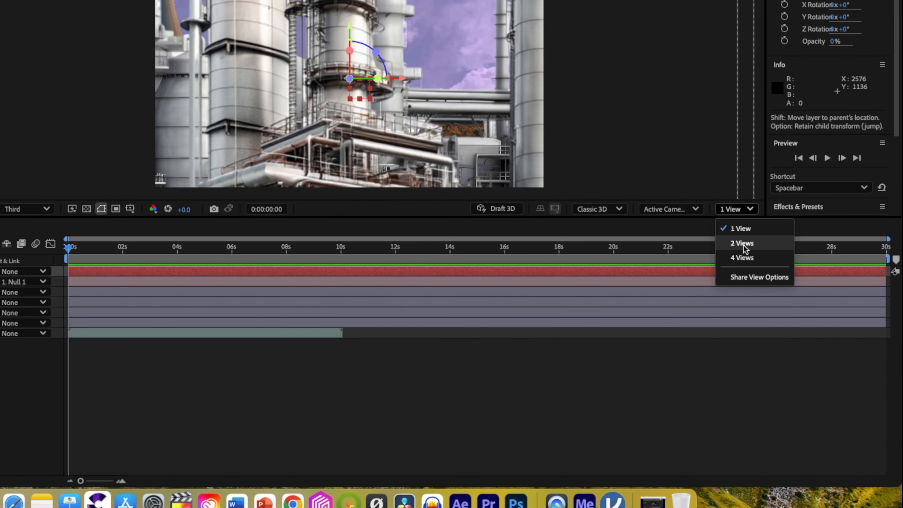
{"action": "left_click", "coordinate": [743, 243]}
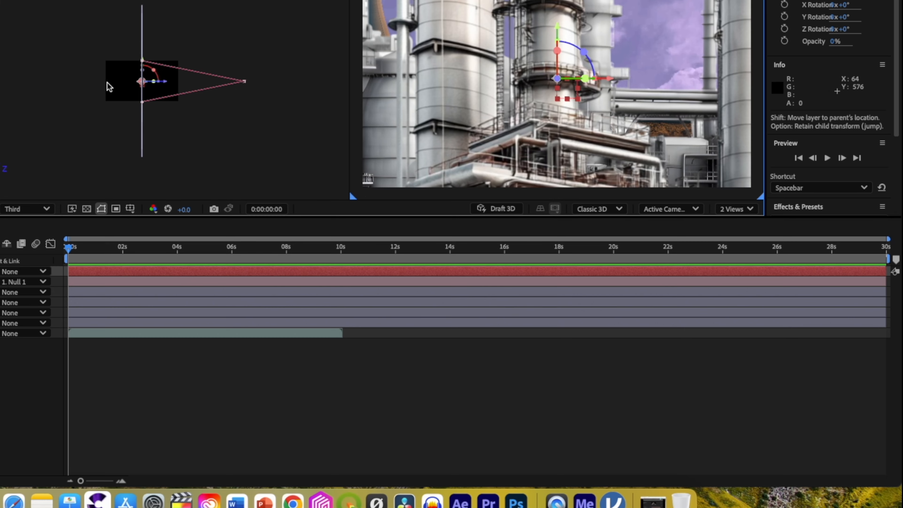
{"action": "left_click", "coordinate": [110, 90]}
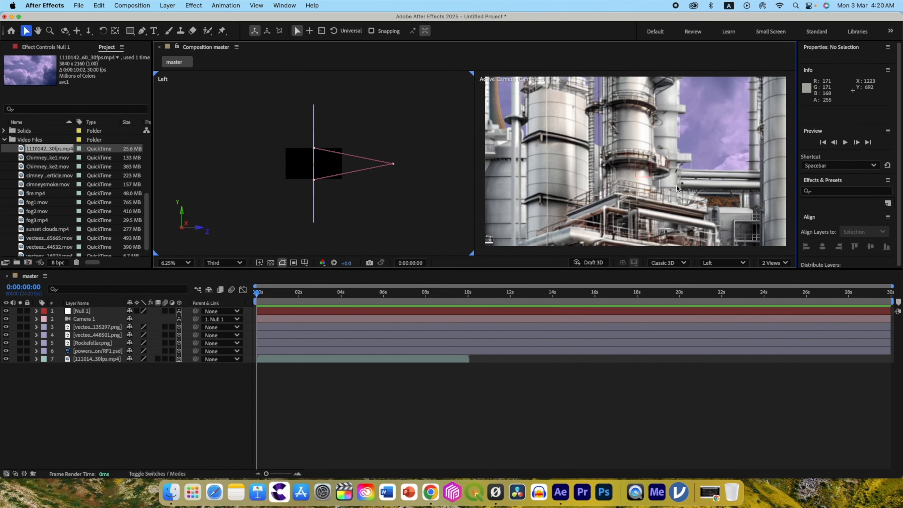
{"action": "left_click", "coordinate": [677, 188]}
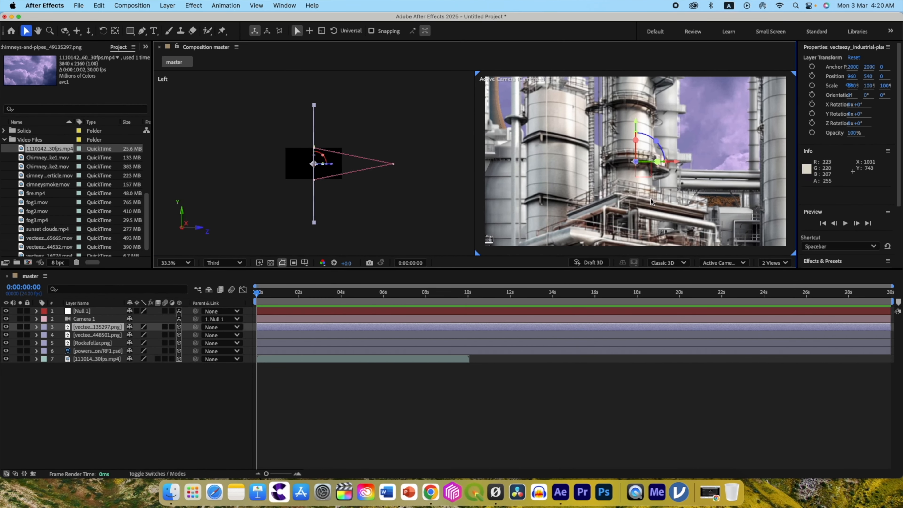
{"action": "left_click", "coordinate": [724, 262]}
{"action": "left_click", "coordinate": [643, 183]}
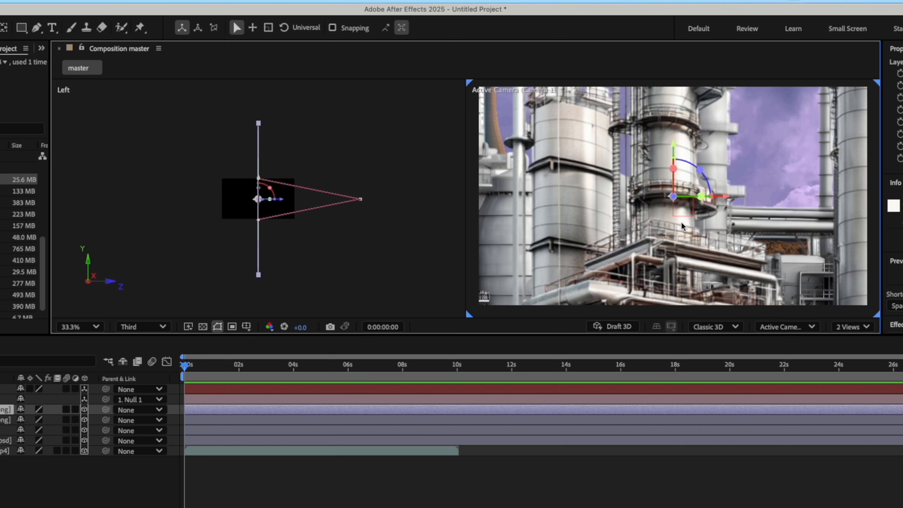
{"action": "left_click", "coordinate": [240, 213]}
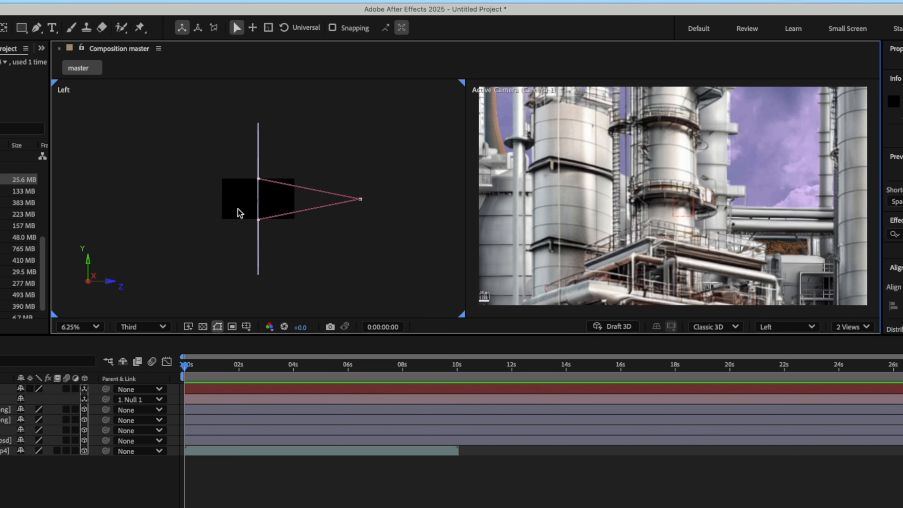
{"action": "left_click", "coordinate": [785, 327]}
{"action": "left_click", "coordinate": [284, 205]}
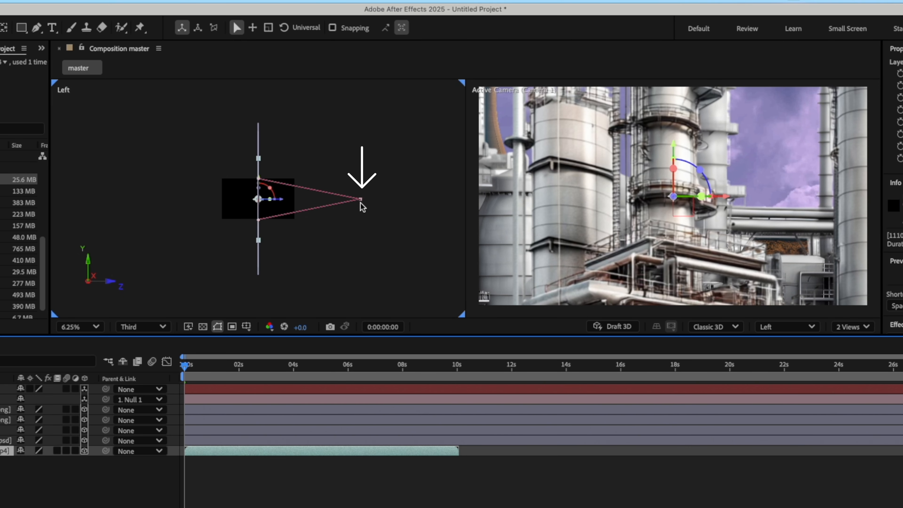
At 0:00:06:01, pull Null 1 back along Z to -832 and set a Position keyframe there.
{"action": "left_click", "coordinate": [7, 389]}
{"action": "left_click_drag", "start_coordinate": [184, 366], "coordinate": [348, 377]}
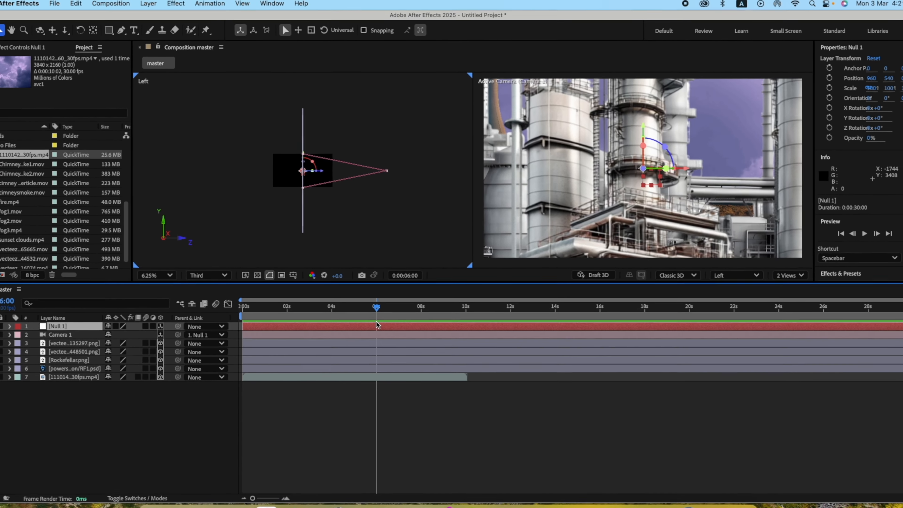
{"action": "key", "text": "p"}
{"action": "key", "text": "Page_Down"}
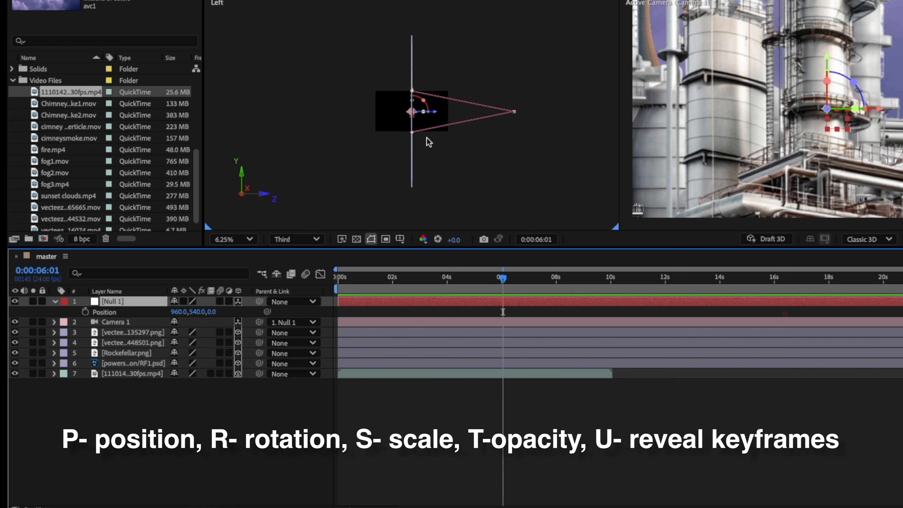
{"action": "left_click_drag", "start_coordinate": [434, 111], "coordinate": [466, 114]}
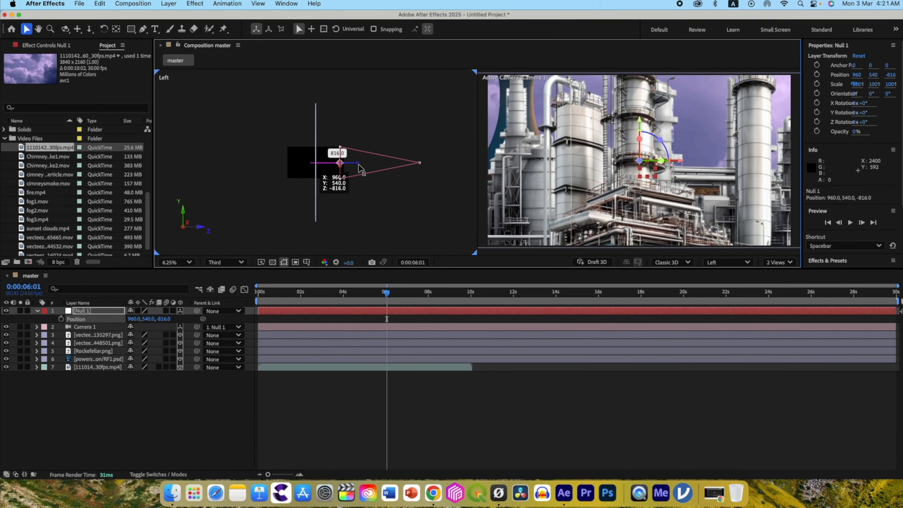
{"action": "left_click_drag", "start_coordinate": [361, 168], "coordinate": [362, 169]}
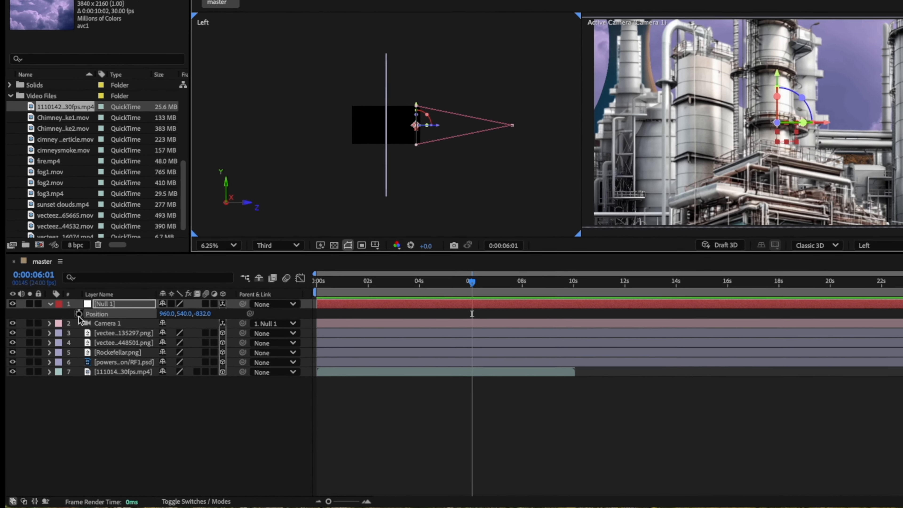
{"action": "left_click", "coordinate": [60, 319]}
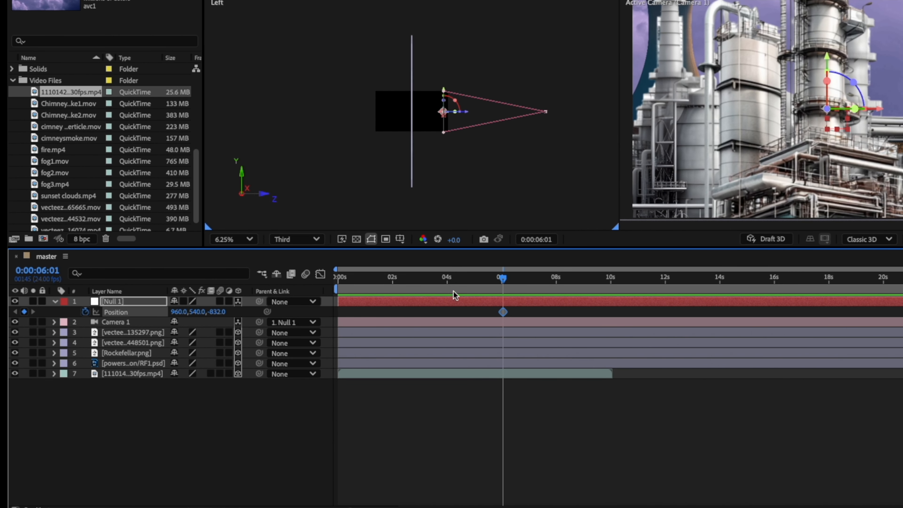
At the start of the timeline, push the cloud video back to about Z 2144 and scale it to 123%.
{"action": "left_click_drag", "start_coordinate": [501, 281], "coordinate": [330, 275]}
{"action": "left_click", "coordinate": [132, 374]}
{"action": "left_click_drag", "start_coordinate": [435, 114], "coordinate": [358, 113]}
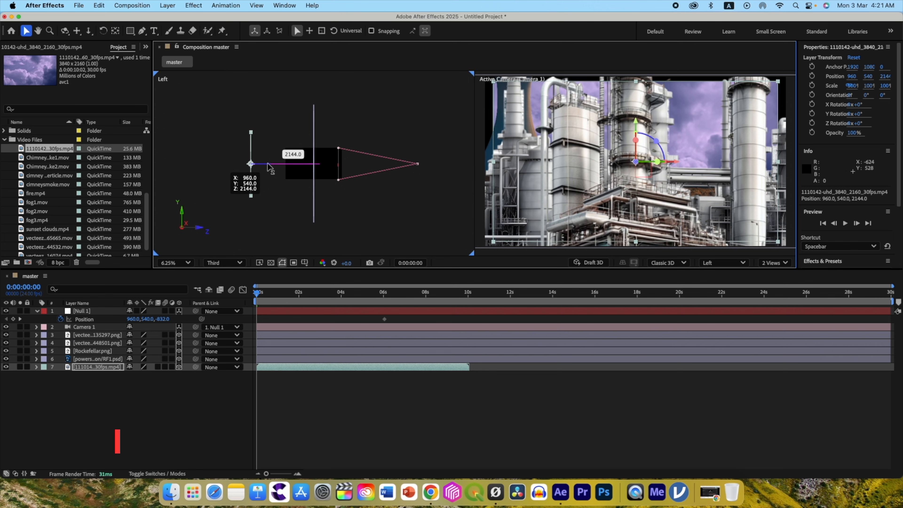
{"action": "key", "text": "s"}
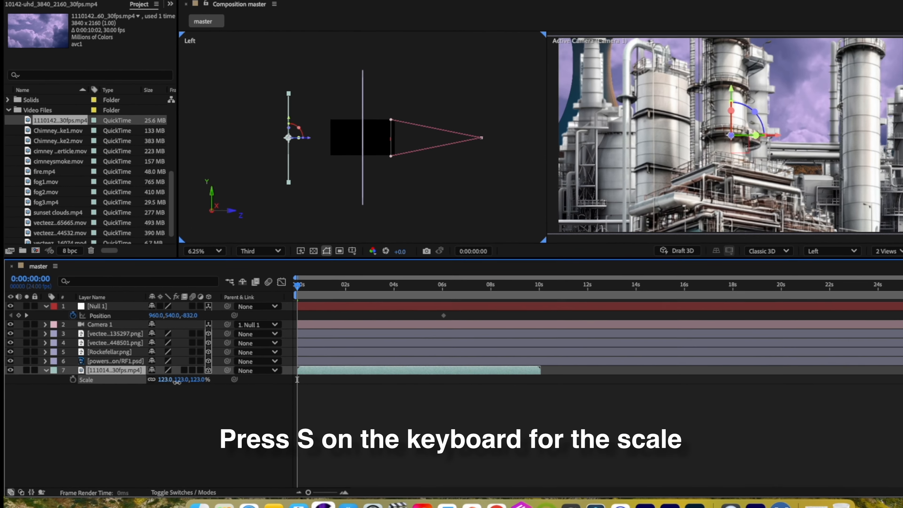
Move Rockefellar.png directly above the cloud video in the stack and scale the vecteezy 135297 plant layer to 31%.
{"action": "mouse_move", "coordinate": [106, 361]}
{"action": "left_mouse_down"}
{"action": "mouse_move", "coordinate": [105, 351]}
{"action": "mouse_move", "coordinate": [121, 353]}
{"action": "mouse_move", "coordinate": [121, 368]}
{"action": "left_mouse_up"}
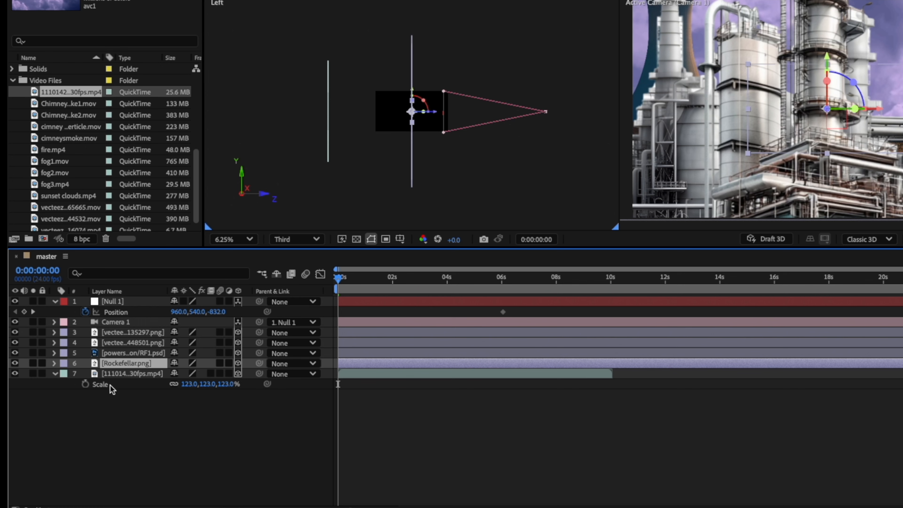
{"action": "left_click", "coordinate": [162, 332]}
{"action": "key", "text": "s"}
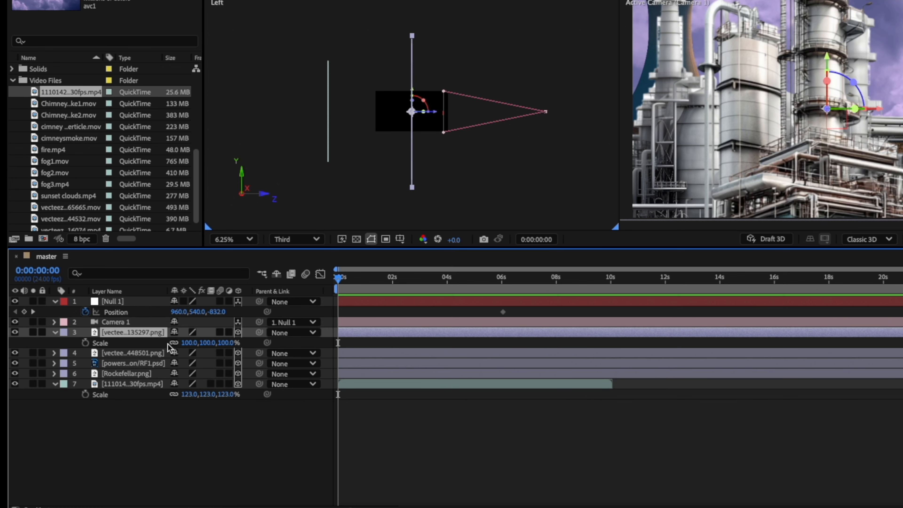
{"action": "left_click_drag", "start_coordinate": [186, 344], "coordinate": [143, 344]}
Scale the vecteezy 448501 plant layer to 40% and the powerstation/RF1.psd layer to 59%.
{"action": "left_click", "coordinate": [138, 354]}
{"action": "key", "text": "s"}
{"action": "left_click_drag", "start_coordinate": [187, 363], "coordinate": [150, 366]}
{"action": "left_click", "coordinate": [135, 373]}
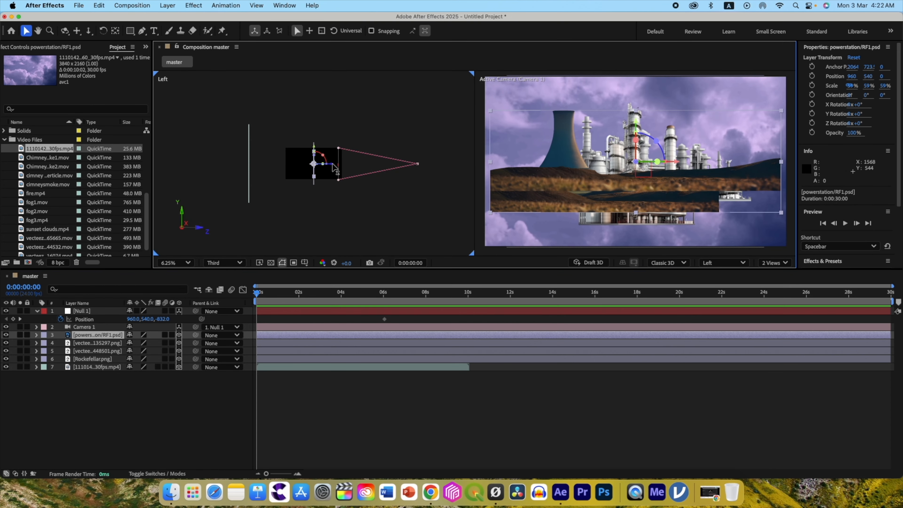
Stack powerstation/RF1.psd above the plant layers and move it forward and down to about 960, 1029.4, -144.
{"action": "left_click_drag", "start_coordinate": [333, 165], "coordinate": [337, 165]}
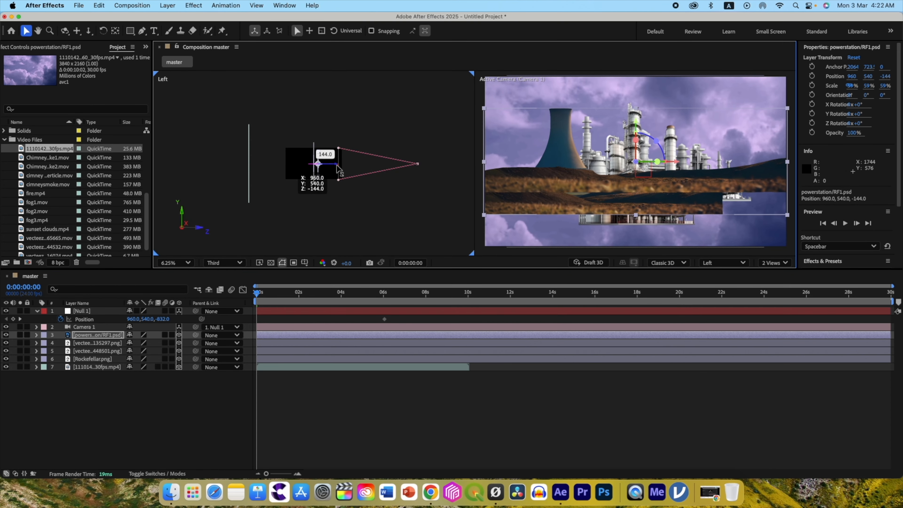
{"action": "left_click_drag", "start_coordinate": [636, 129], "coordinate": [631, 194]}
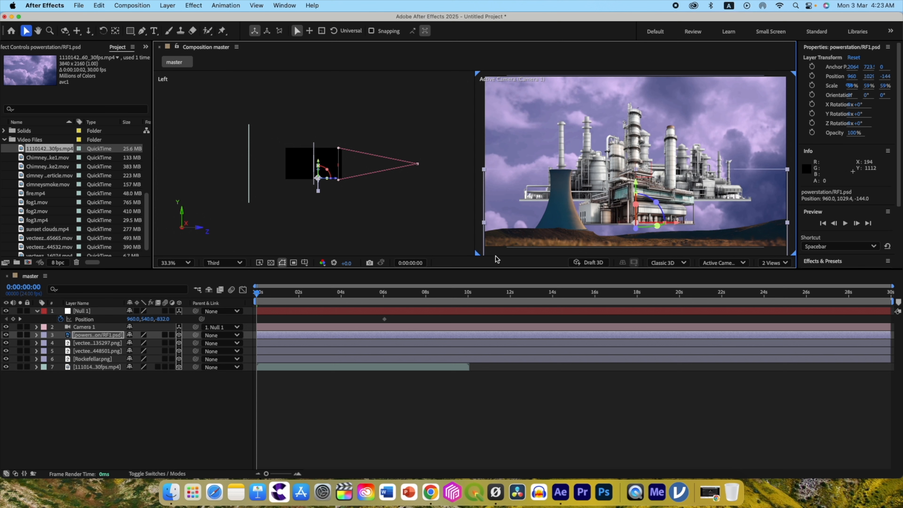
Move the vecteezy 135297 plant layer to the right side of the scene, at about 1896.8, 669.9, 0.
{"action": "left_click", "coordinate": [75, 344]}
{"action": "left_click_drag", "start_coordinate": [667, 170], "coordinate": [784, 170]}
{"action": "left_click_drag", "start_coordinate": [749, 124], "coordinate": [749, 141]}
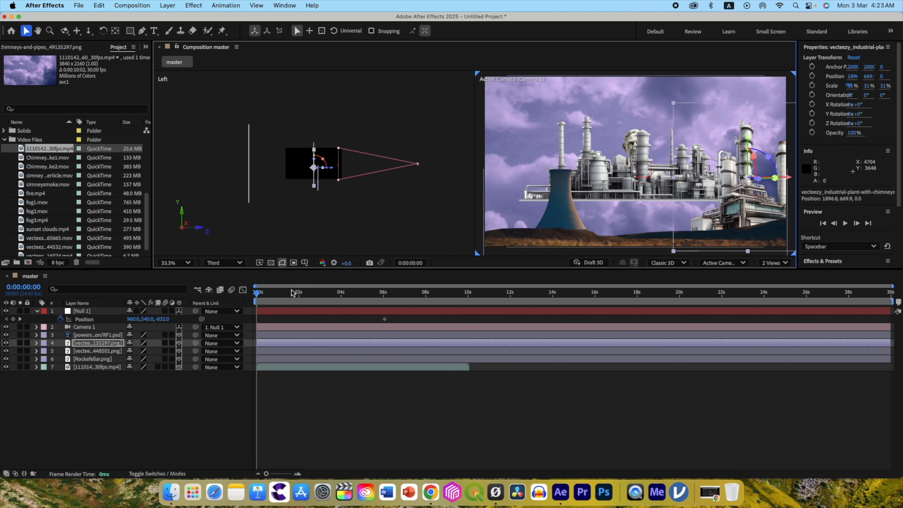
Scale the vecteezy 135297 plant layer to 17% and lower it onto the ground.
{"action": "left_click", "coordinate": [83, 345]}
{"action": "key", "text": "s"}
{"action": "left_click_drag", "start_coordinate": [140, 351], "coordinate": [130, 351]}
{"action": "left_click_drag", "start_coordinate": [749, 138], "coordinate": [760, 160]}
Duplicate the vecteezy 135297 plant layer and place the copy farther right, at about 2270.7, 823.4, 0.
{"action": "key", "text": "super+d"}
{"action": "left_click_drag", "start_coordinate": [788, 199], "coordinate": [835, 203]}
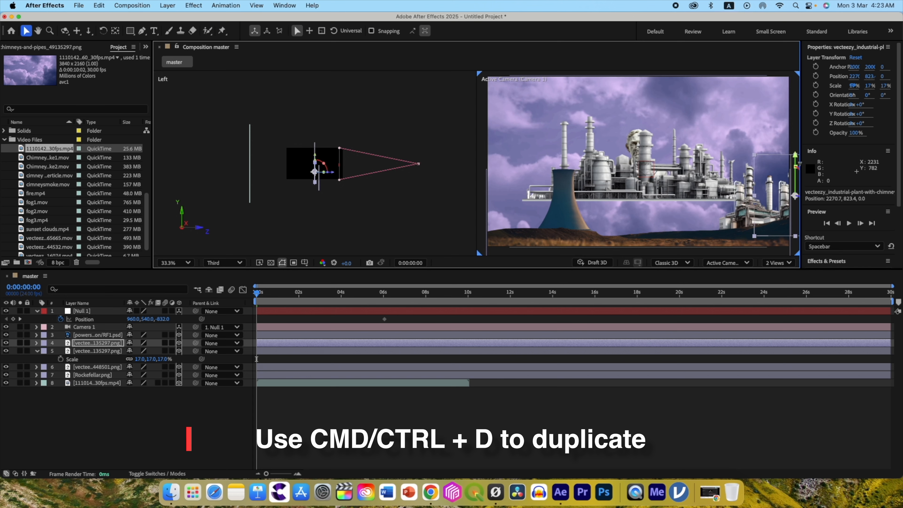
Lower the vecteezy 135297 copy slightly, then scale the vecteezy 448501 plant to 24% and duplicate it so a copy stands on each side.
{"action": "left_click_drag", "start_coordinate": [799, 163], "coordinate": [796, 167]}
{"action": "left_click", "coordinate": [93, 367]}
{"action": "mouse_move", "coordinate": [608, 202]}
{"action": "left_mouse_down"}
{"action": "mouse_move", "coordinate": [644, 207]}
{"action": "mouse_move", "coordinate": [600, 207]}
{"action": "left_mouse_up"}
{"action": "left_click", "coordinate": [95, 368]}
{"action": "key", "text": "s"}
{"action": "left_click_drag", "start_coordinate": [140, 375], "coordinate": [130, 375]}
{"action": "left_click_drag", "start_coordinate": [565, 180], "coordinate": [769, 214]}
{"action": "key", "text": "super+d"}
Scale Rockefellar.png to 366% and push it back behind the plants, at about 960, 669, 912.
{"action": "left_click", "coordinate": [93, 391]}
{"action": "key", "text": "s"}
{"action": "left_click_drag", "start_coordinate": [140, 399], "coordinate": [149, 398]}
{"action": "left_click_drag", "start_coordinate": [329, 163], "coordinate": [309, 163]}
{"action": "left_click_drag", "start_coordinate": [403, 111], "coordinate": [400, 109]}
{"action": "left_click_drag", "start_coordinate": [209, 416], "coordinate": [316, 415]}
{"action": "left_click_drag", "start_coordinate": [815, 68], "coordinate": [815, 83]}
{"action": "left_click_drag", "start_coordinate": [642, 137], "coordinate": [641, 139]}
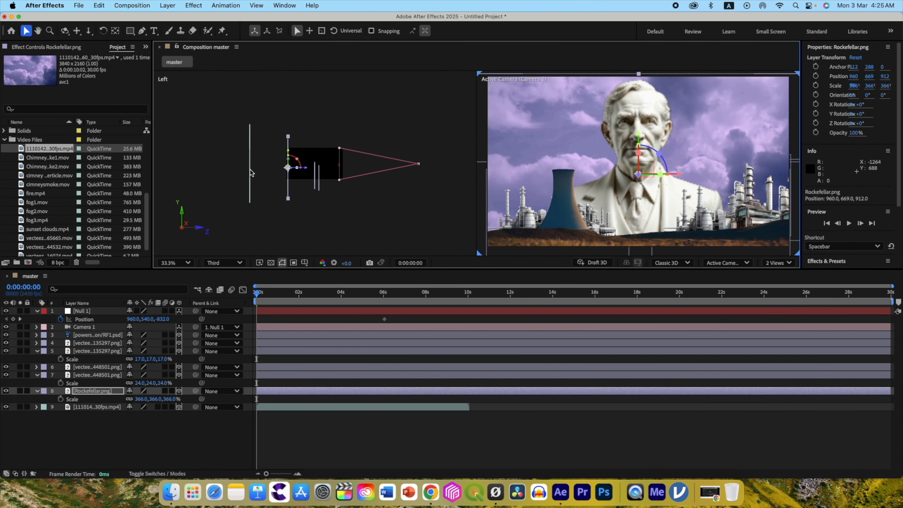
Add tree1.png as a 3D layer scaled to 45% at the scene's left foreground, at about -317.6, 638.4, -1008.
{"action": "left_click", "coordinate": [4, 140]}
{"action": "left_click_drag", "start_coordinate": [46, 185], "coordinate": [96, 331]}
{"action": "left_click", "coordinate": [179, 335]}
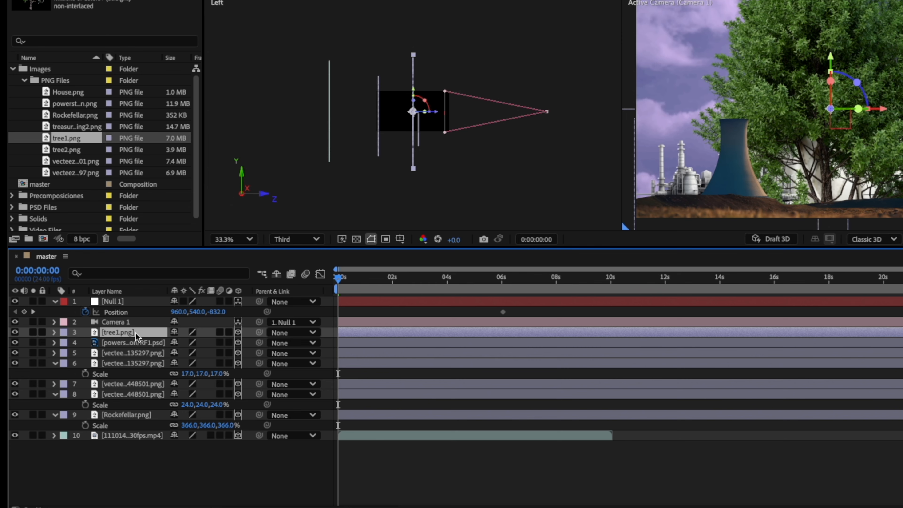
{"action": "key", "text": "s"}
{"action": "left_click_drag", "start_coordinate": [189, 343], "coordinate": [159, 345]}
{"action": "left_click_drag", "start_coordinate": [830, 58], "coordinate": [830, 74]}
{"action": "left_click_drag", "start_coordinate": [876, 125], "coordinate": [654, 137]}
{"action": "left_click_drag", "start_coordinate": [439, 118], "coordinate": [474, 122]}
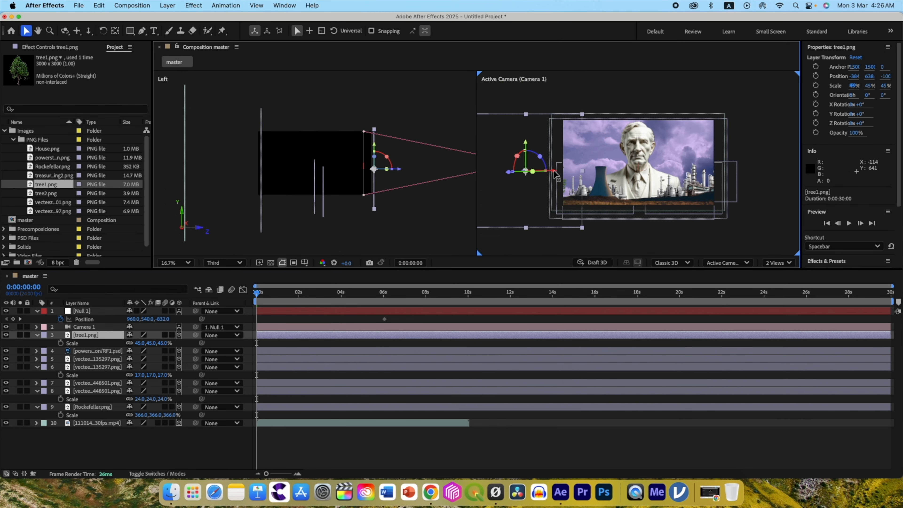
{"action": "left_click_drag", "start_coordinate": [549, 171], "coordinate": [560, 173]}
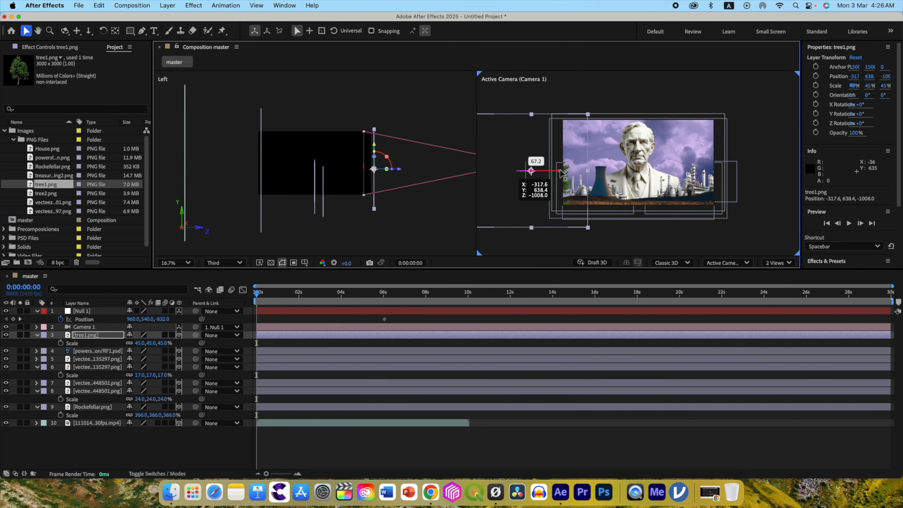
Add tree2.png as a 3D layer scaled to 49% near the left edge, at about -633, 689.5, 192.
{"action": "left_click_drag", "start_coordinate": [45, 193], "coordinate": [175, 338]}
{"action": "left_click_drag", "start_coordinate": [331, 164], "coordinate": [327, 164]}
{"action": "left_click_drag", "start_coordinate": [668, 164], "coordinate": [588, 165]}
{"action": "key", "text": "s"}
{"action": "left_click_drag", "start_coordinate": [140, 343], "coordinate": [118, 346]}
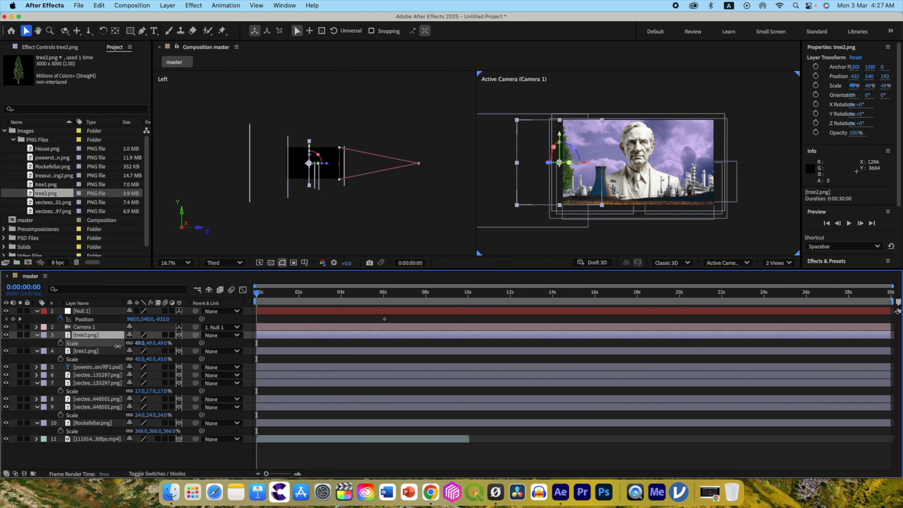
{"action": "left_click_drag", "start_coordinate": [588, 154], "coordinate": [548, 146]}
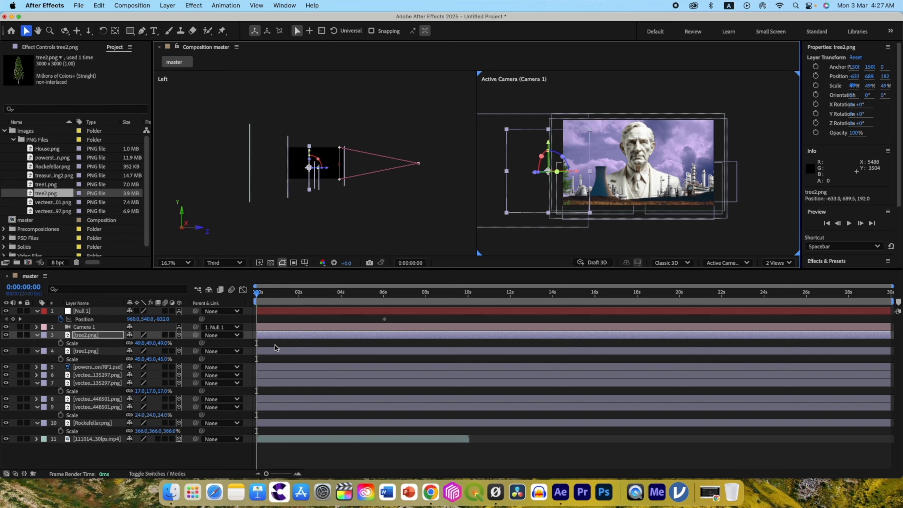
Duplicate tree2.png twice, place trees at the right edge of the scene and scale the top copy to 35%.
{"action": "key", "text": "ctrl+d"}
{"action": "key", "text": "ctrl+d"}
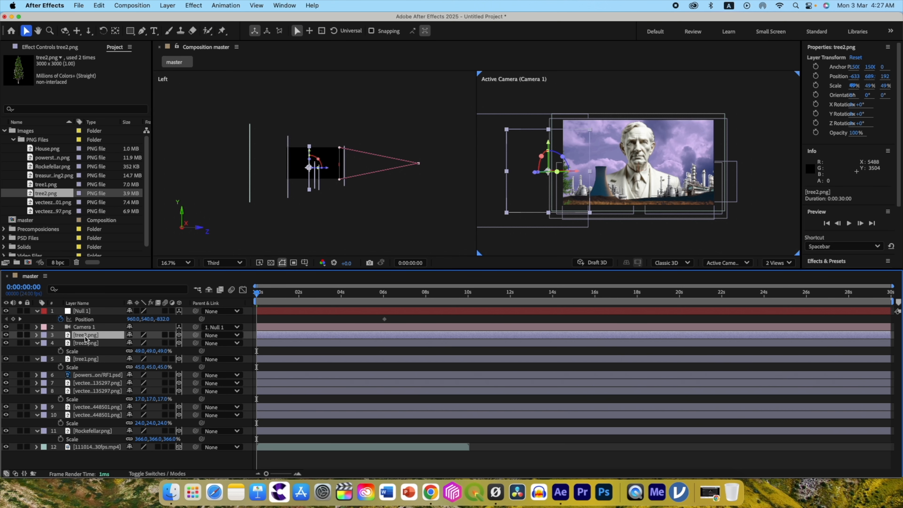
{"action": "left_click_drag", "start_coordinate": [578, 172], "coordinate": [747, 179]}
{"action": "key", "text": "s"}
{"action": "left_click_drag", "start_coordinate": [139, 343], "coordinate": [130, 343]}
{"action": "left_click_drag", "start_coordinate": [712, 185], "coordinate": [710, 186]}
At the start of the timeline, move Null 1 up and forward into the scene to about 960, -768, 1472.
{"action": "mouse_move", "coordinate": [257, 293]}
{"action": "left_mouse_down"}
{"action": "mouse_move", "coordinate": [387, 293]}
{"action": "mouse_move", "coordinate": [255, 295]}
{"action": "left_mouse_up"}
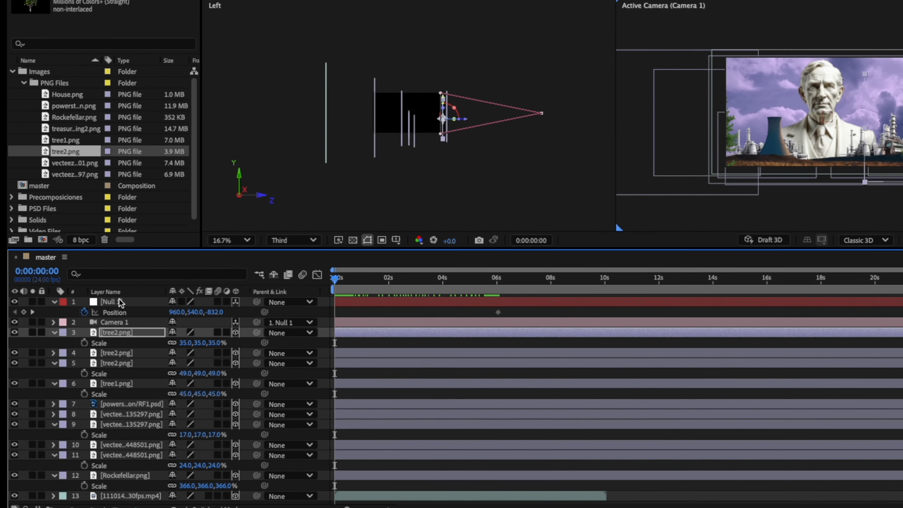
{"action": "left_click", "coordinate": [103, 305]}
{"action": "left_click_drag", "start_coordinate": [471, 121], "coordinate": [382, 116]}
{"action": "left_click_drag", "start_coordinate": [831, 77], "coordinate": [827, 62]}
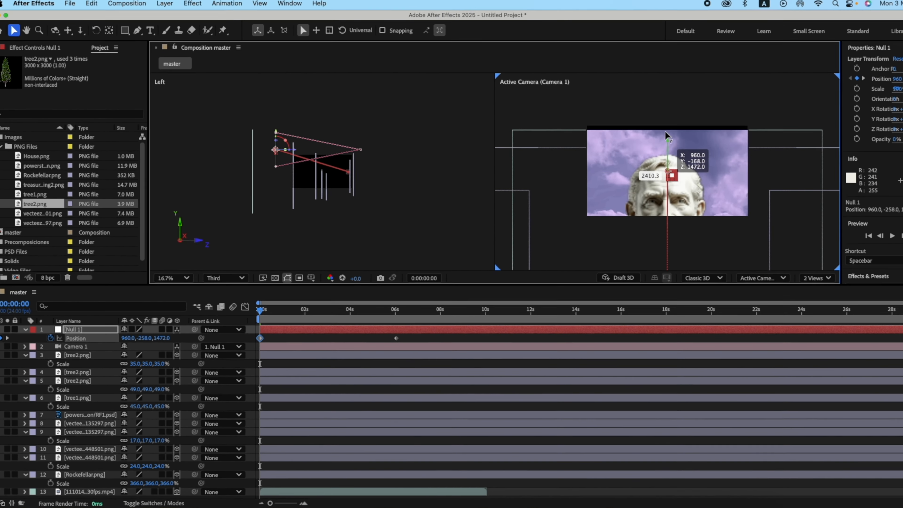
{"action": "left_click_drag", "start_coordinate": [666, 135], "coordinate": [664, 129]}
{"action": "left_click_drag", "start_coordinate": [760, 149], "coordinate": [759, 148]}
Apply Easy Ease to both Position keyframes of Null 1.
{"action": "left_click_drag", "start_coordinate": [271, 367], "coordinate": [373, 286]}
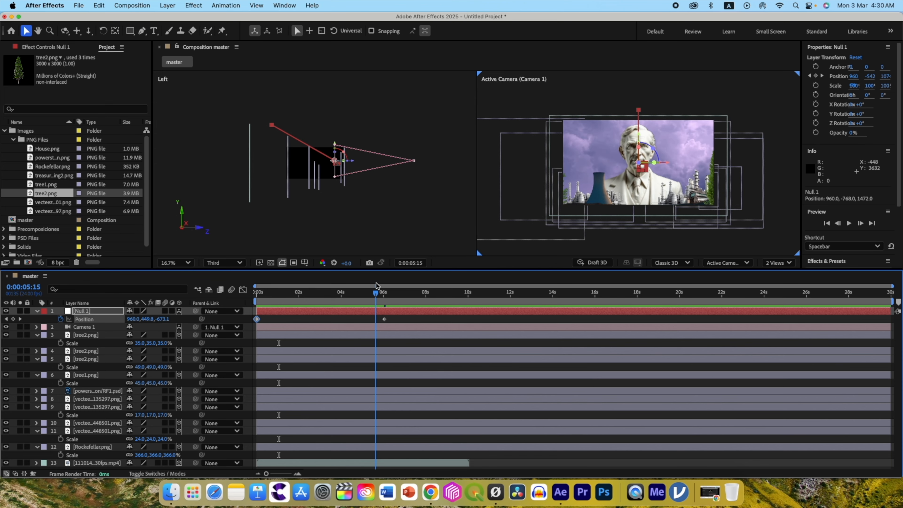
{"action": "left_click_drag", "start_coordinate": [391, 320], "coordinate": [248, 313]}
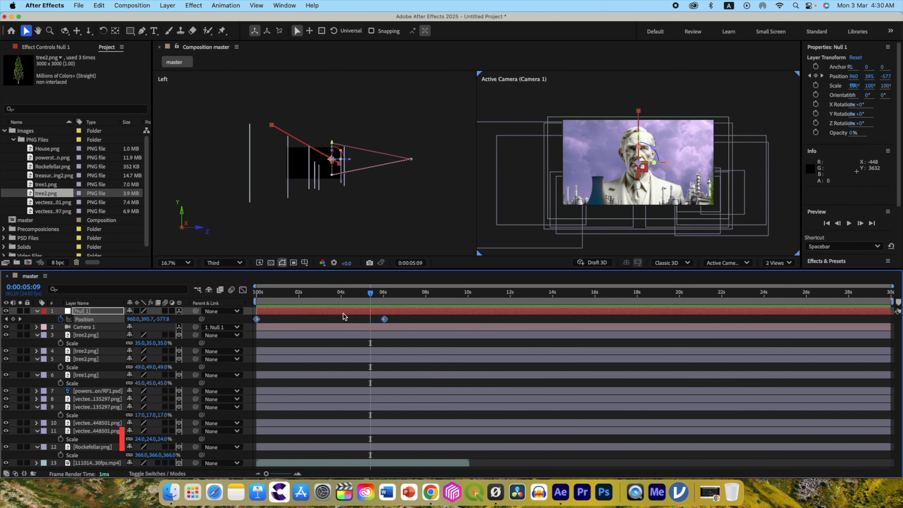
{"action": "key", "text": "F9"}
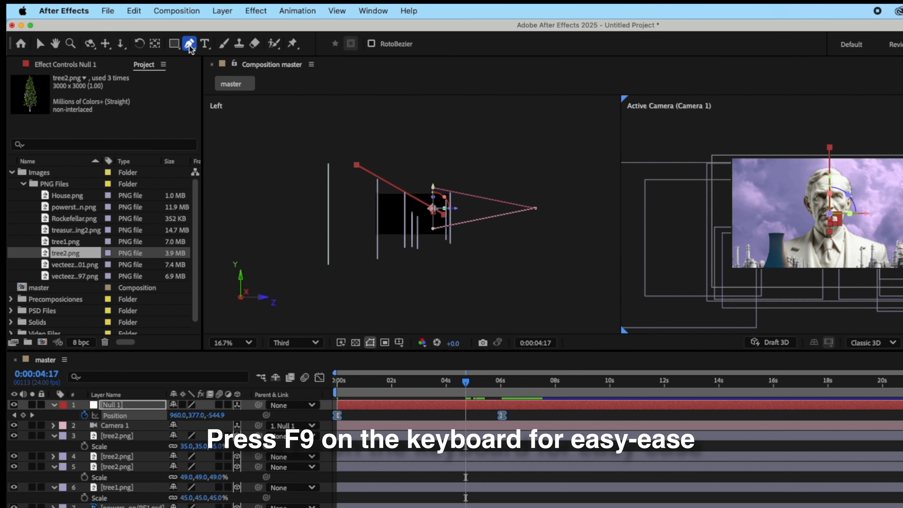
Bend Null 1's motion path into a downward curve with the Pen tool and preview the camera move from the start.
{"action": "left_click", "coordinate": [356, 165]}
{"action": "left_click_drag", "start_coordinate": [370, 173], "coordinate": [375, 204]}
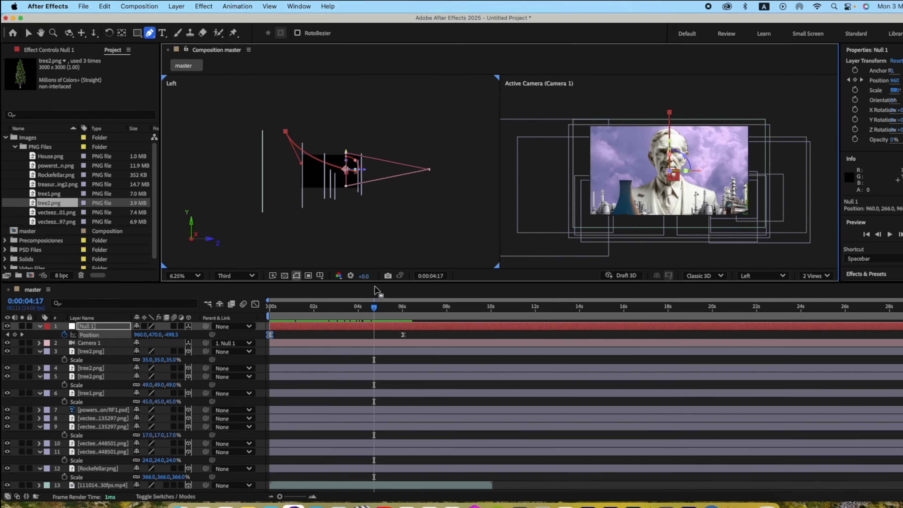
{"action": "key", "text": "Home"}
{"action": "key", "text": "space"}
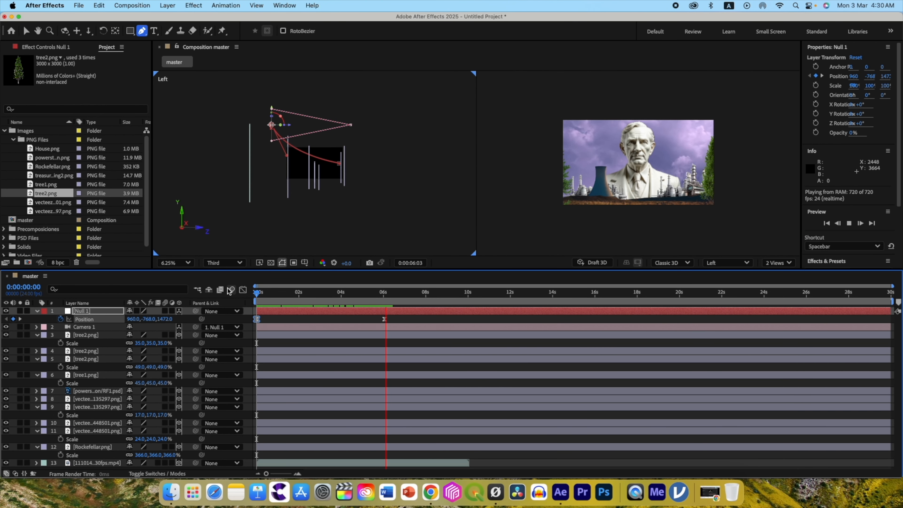
{"action": "key", "text": "space"}
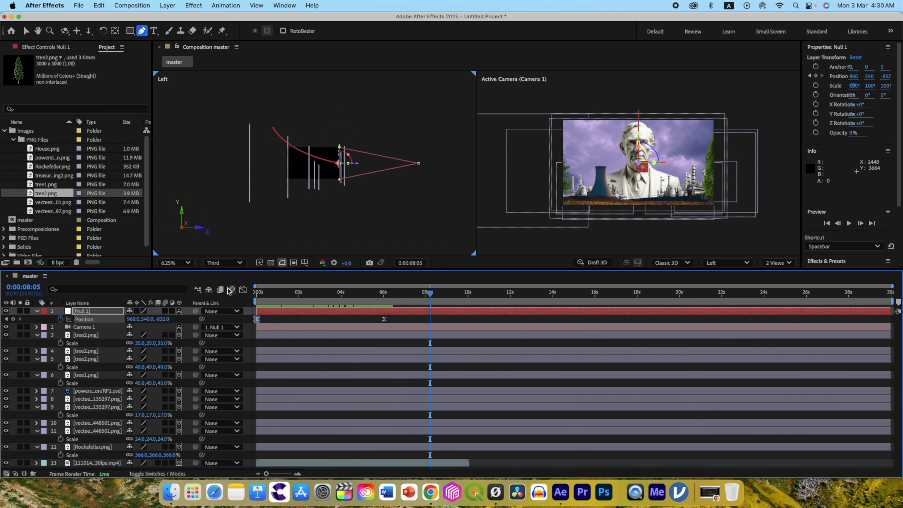
Move Null 1's last Position keyframe to 0:00:08:01, with an intermediate keyframe at 0:00:06:01, and select all three keyframes.
{"action": "left_click_drag", "start_coordinate": [431, 293], "coordinate": [423, 320]}
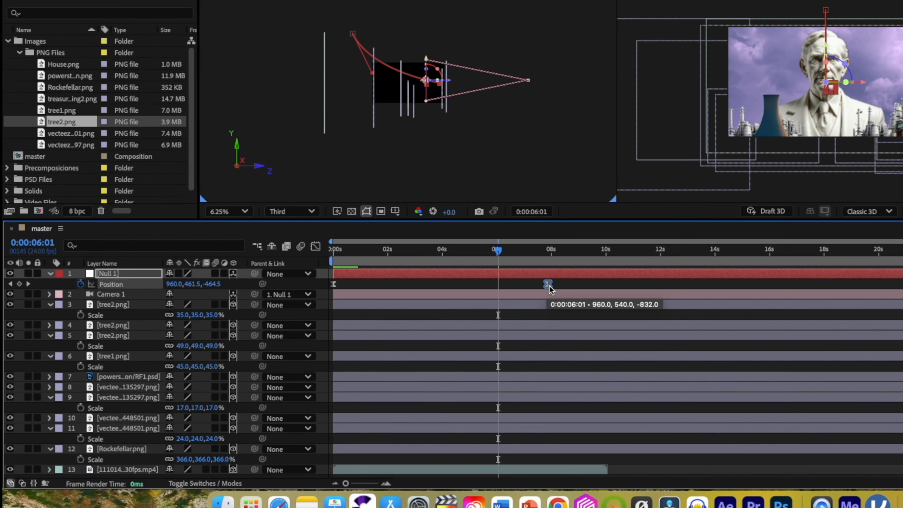
{"action": "left_click_drag", "start_coordinate": [550, 289], "coordinate": [555, 290]}
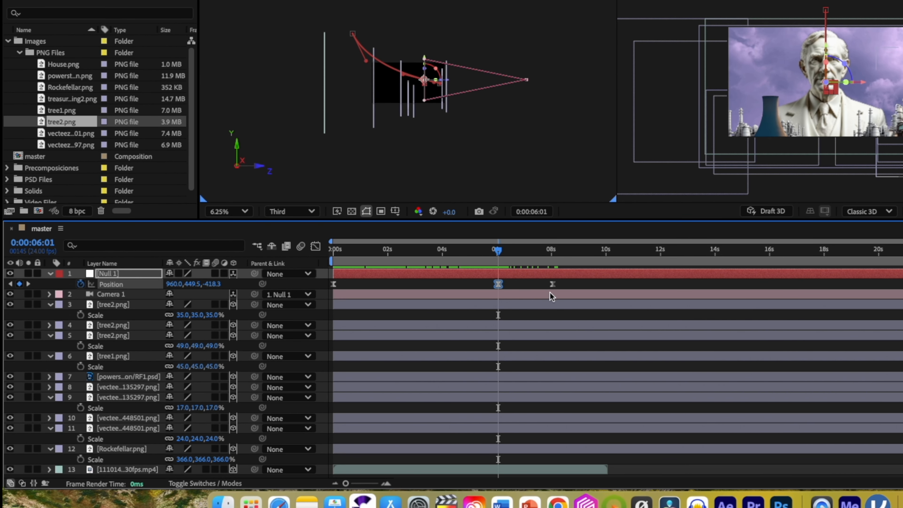
{"action": "left_click", "coordinate": [567, 284]}
{"action": "left_click_drag", "start_coordinate": [565, 287], "coordinate": [425, 280]}
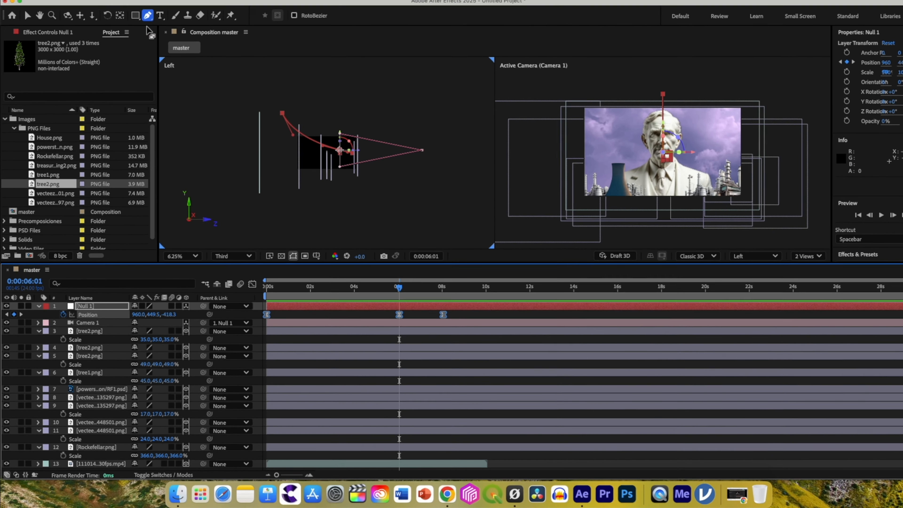
Compress Null 1's three Position keyframes proportionally so the move ends at about 4.5 seconds, and preview it from the start.
{"action": "key", "text": "shift+F3"}
{"action": "left_click_drag", "start_coordinate": [470, 441], "coordinate": [417, 427]}
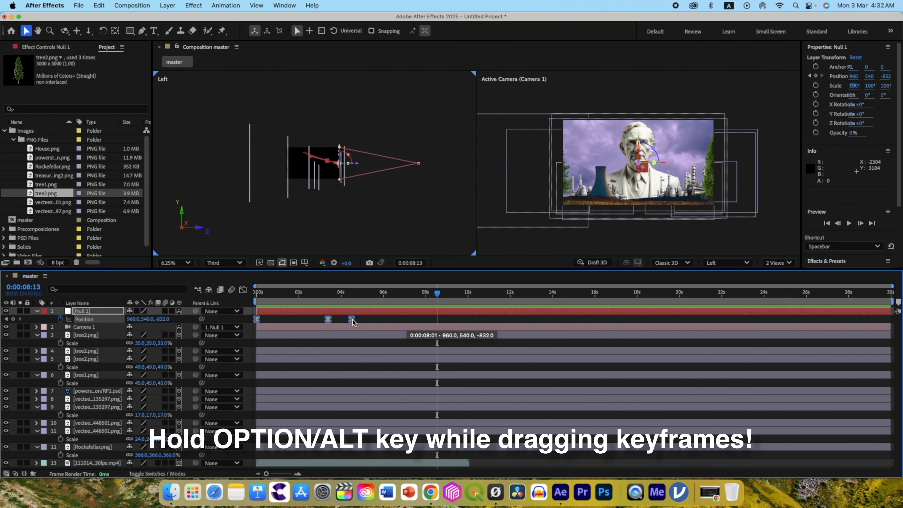
{"action": "left_click_drag", "start_coordinate": [443, 295], "coordinate": [245, 293]}
{"action": "key", "text": "space"}
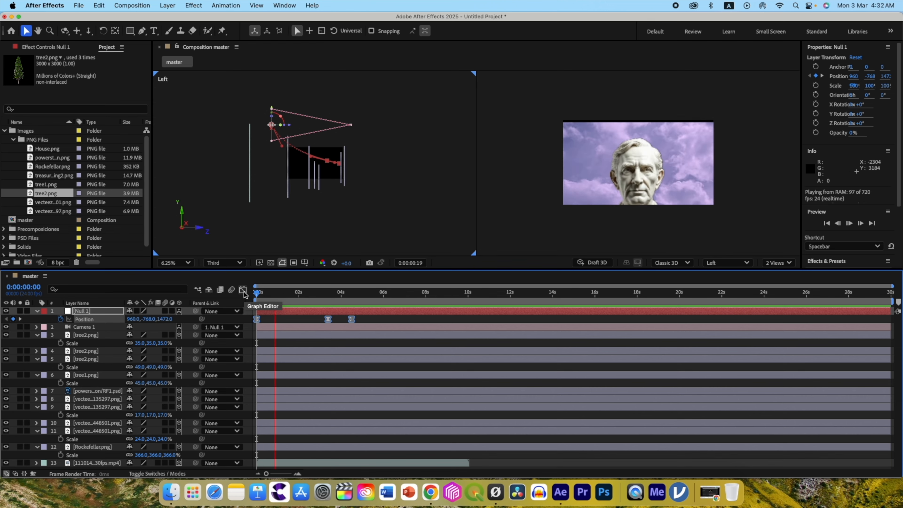
Switch to a single view and darken the lower vecteezy 448501 plant layer with Levels at Input Black 102 and Gamma 0.52.
{"action": "left_click", "coordinate": [778, 263]}
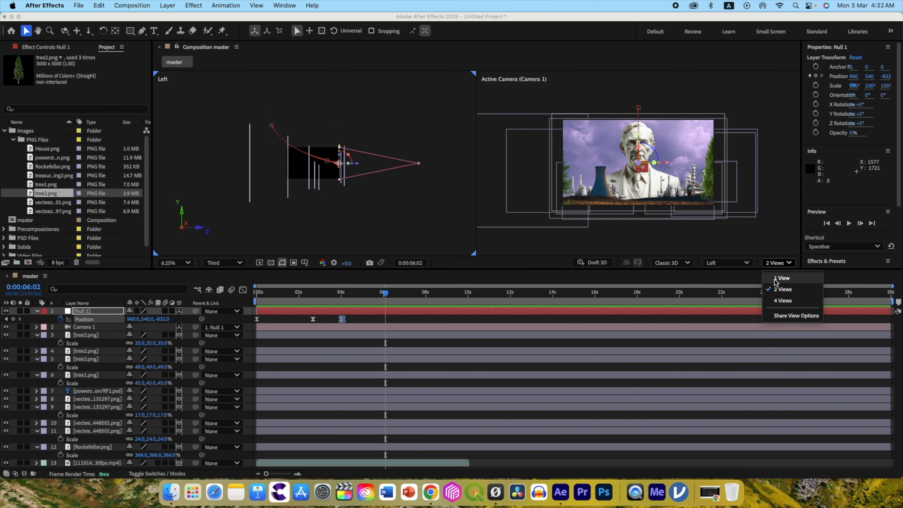
{"action": "left_click", "coordinate": [776, 279]}
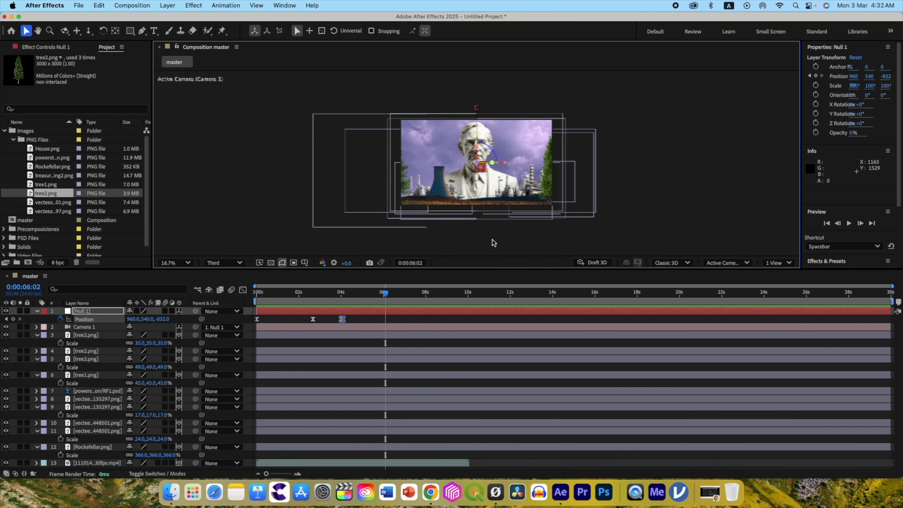
{"action": "scroll", "coordinate": [494, 242], "scroll_direction": "up", "scroll_amount": 2}
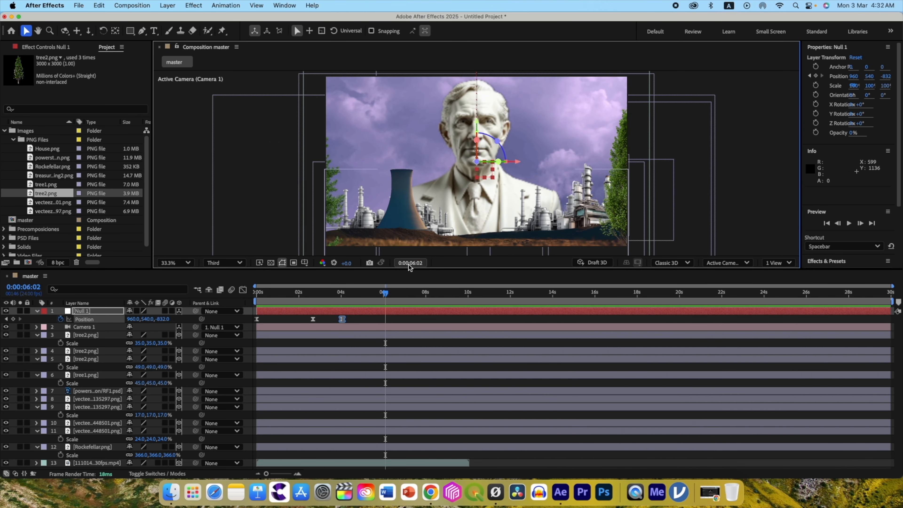
{"action": "left_click", "coordinate": [89, 416]}
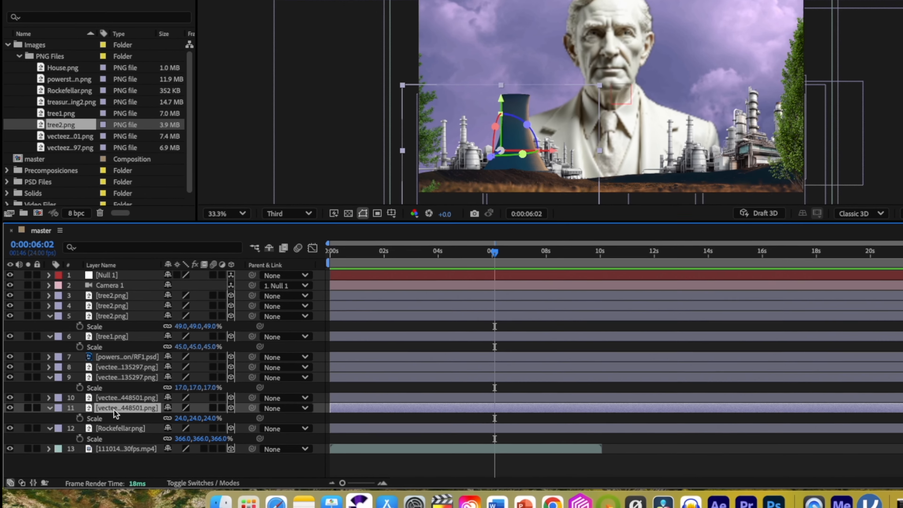
{"action": "key", "text": "ctrl+space"}
{"action": "type", "text": "leve"}
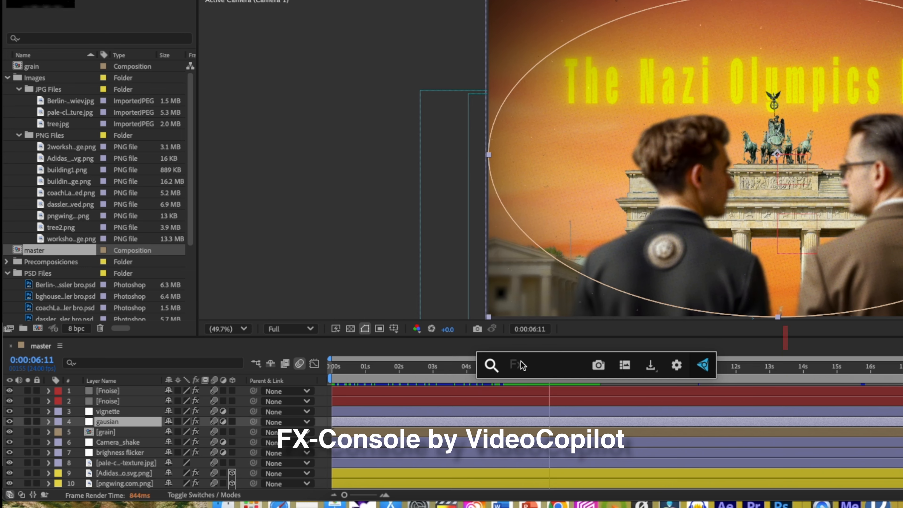
{"action": "type", "text": "cur"}
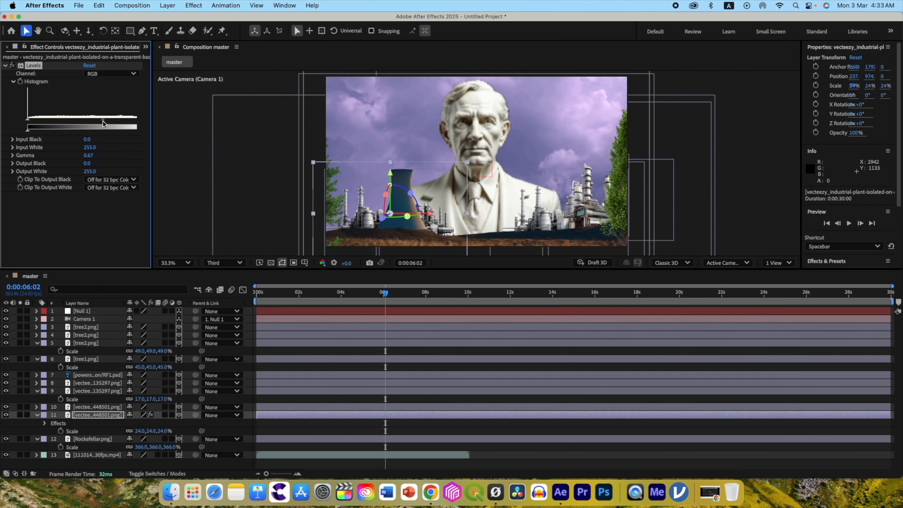
{"action": "left_click_drag", "start_coordinate": [32, 124], "coordinate": [64, 125]}
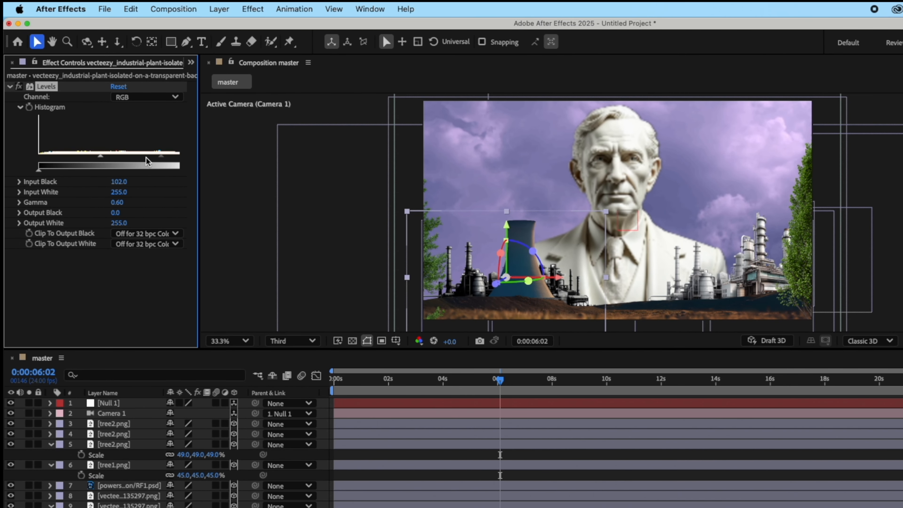
{"action": "left_click_drag", "start_coordinate": [146, 159], "coordinate": [148, 160]}
Copy the plant's Levels effect onto the vecteezy 135297 plant layers and powerstation/RF1.psd.
{"action": "key", "text": "super+c"}
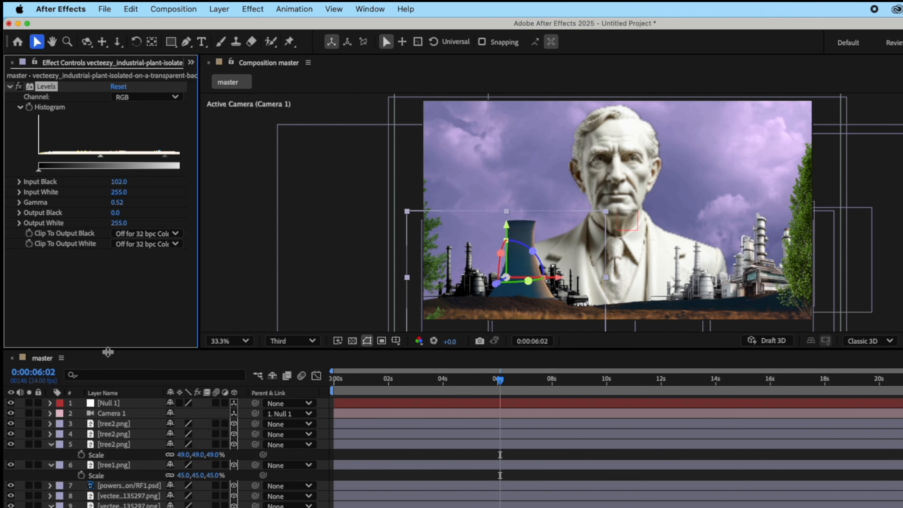
{"action": "left_click", "coordinate": [110, 507]}
{"action": "left_click", "coordinate": [110, 506]}
{"action": "key", "text": "super+v"}
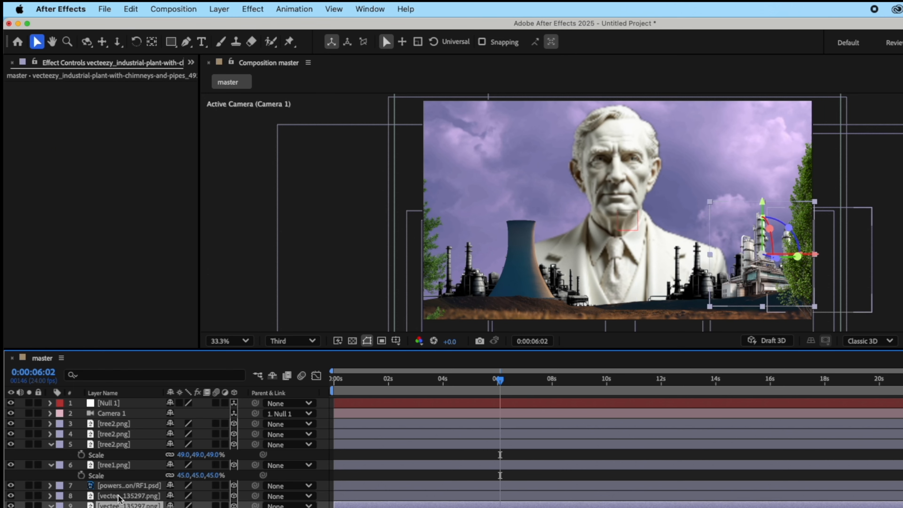
{"action": "left_click", "coordinate": [121, 485]}
{"action": "key", "text": "super+v"}
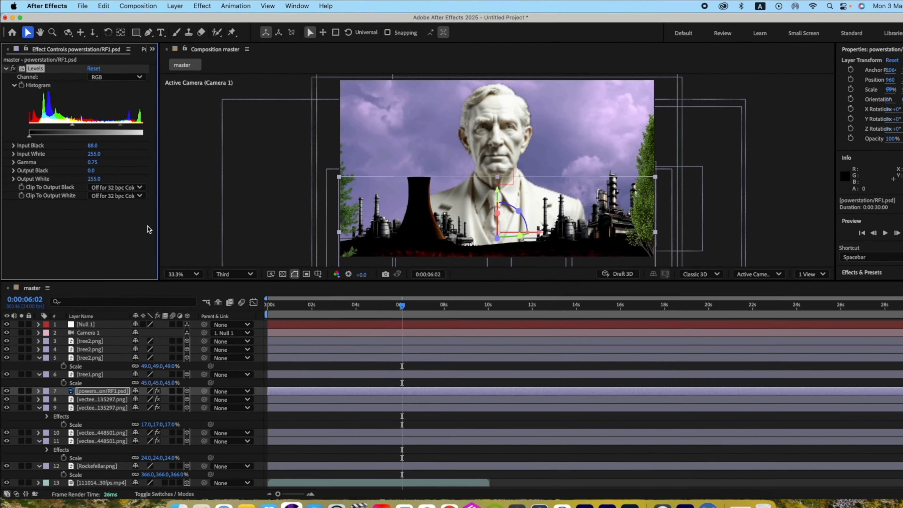
Paste the Levels effect onto Rockefellar.png and set Input Black to 100 and Gamma to 0.75.
{"action": "left_click", "coordinate": [93, 462]}
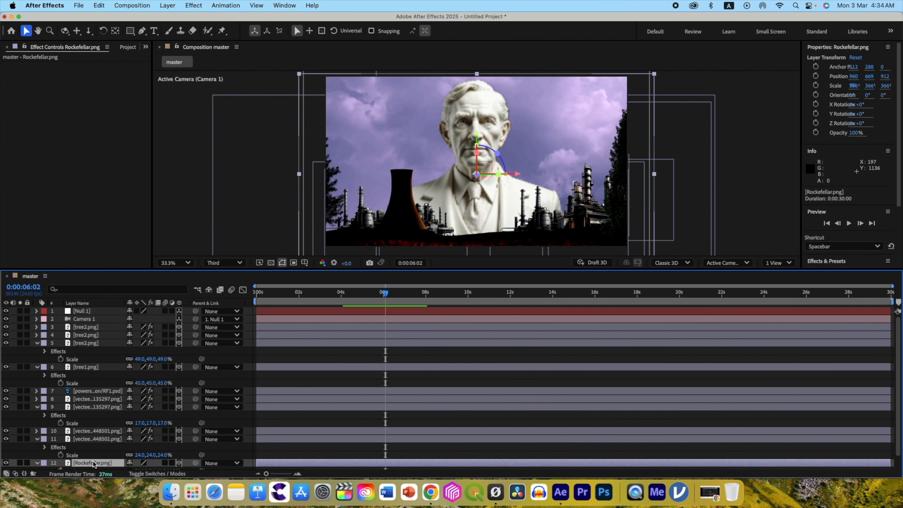
{"action": "key", "text": "super+v"}
{"action": "left_click_drag", "start_coordinate": [78, 123], "coordinate": [112, 122]}
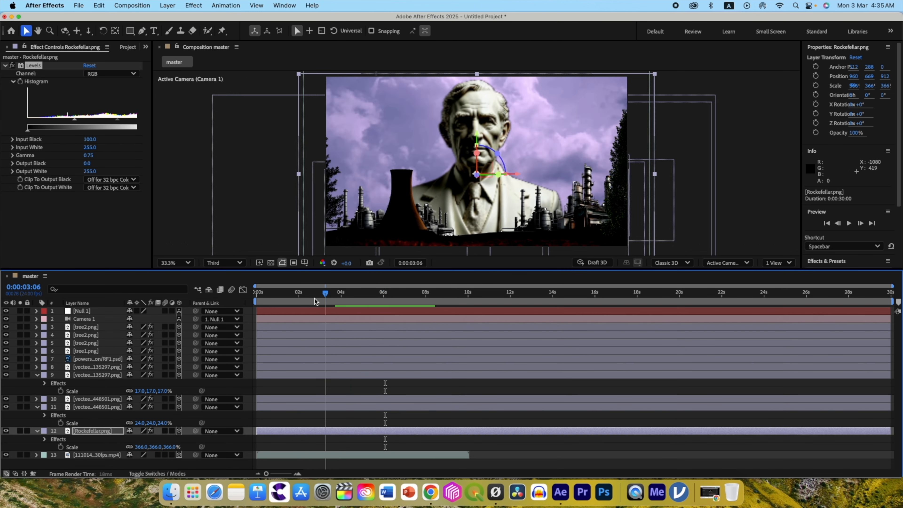
At the first frame, scale the 1110142 sky video to 188% so it fills the whole frame.
{"action": "left_click", "coordinate": [267, 295]}
{"action": "left_click_drag", "start_coordinate": [268, 297], "coordinate": [256, 294]}
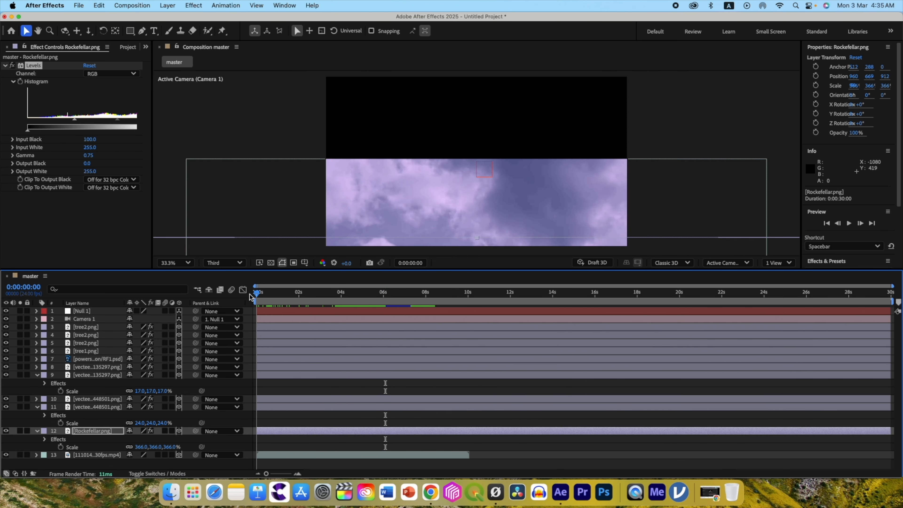
{"action": "left_click", "coordinate": [87, 456]}
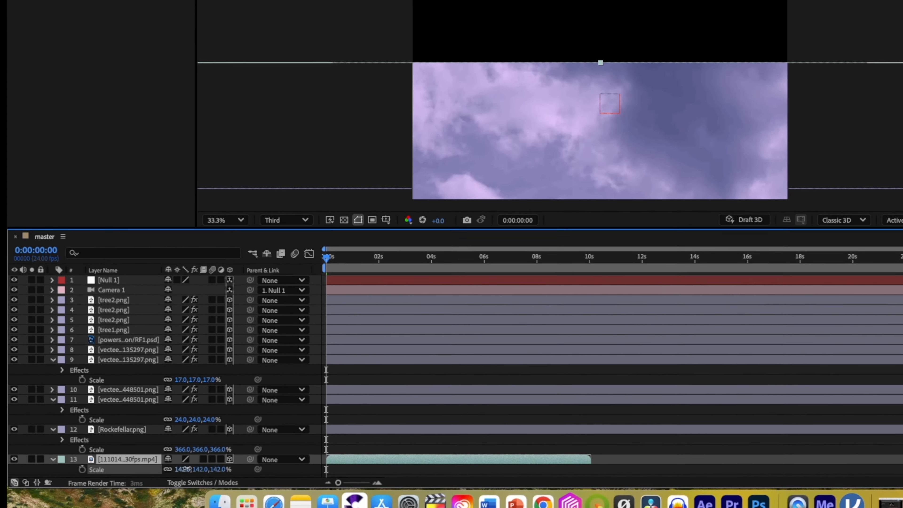
{"action": "left_click_drag", "start_coordinate": [149, 462], "coordinate": [165, 461]}
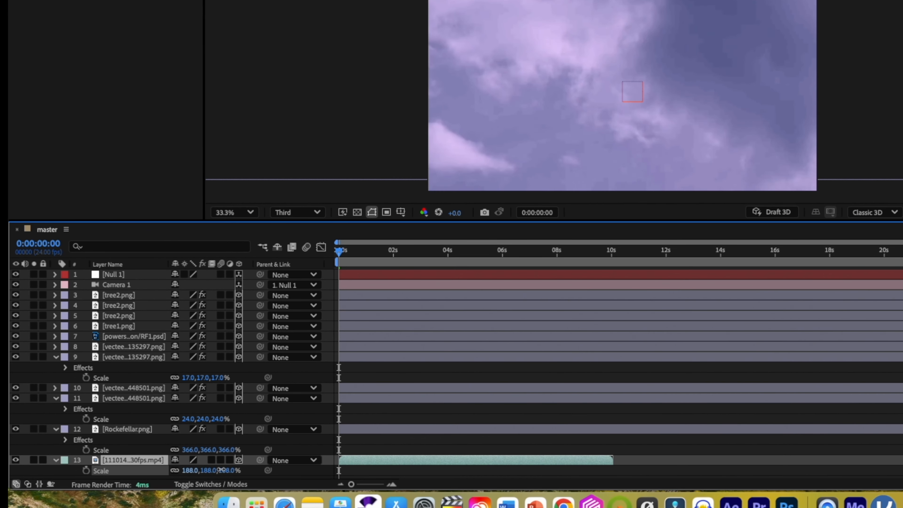
Apply Levels to the 1110142 sky video and adjust its individual colour channels.
{"action": "key", "text": "ctrl+space"}
{"action": "type", "text": "lev"}
{"action": "left_click", "coordinate": [65, 377]}
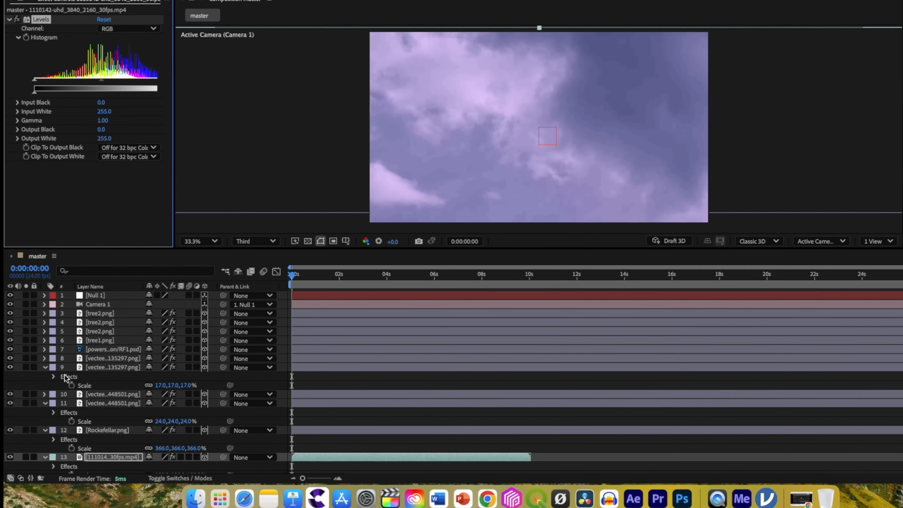
{"action": "left_click", "coordinate": [107, 74]}
{"action": "left_click", "coordinate": [82, 150]}
{"action": "left_click", "coordinate": [107, 74]}
{"action": "left_click", "coordinate": [88, 118]}
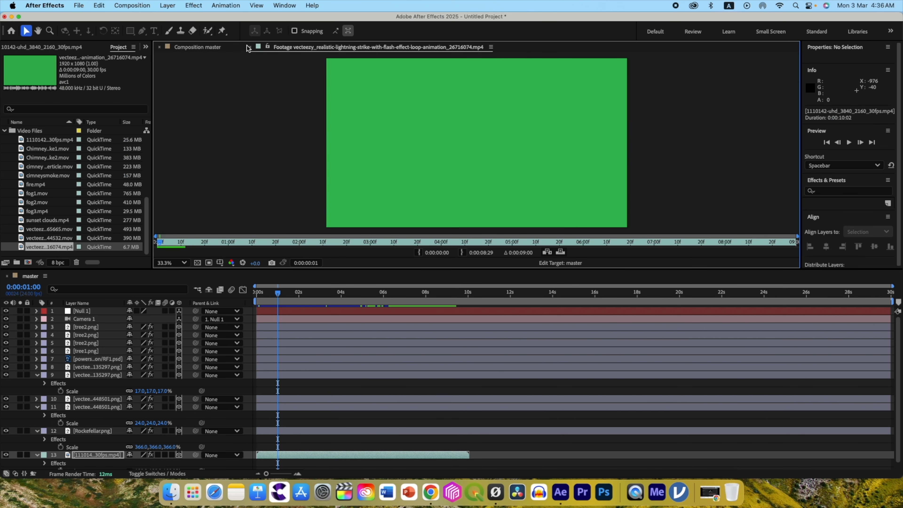
Add the vecteezy 26716074 lightning clip in 3D between Rockefellar.png and the sky, pushed back behind the statue and starting at about 1 second.
{"action": "left_click", "coordinate": [250, 47]}
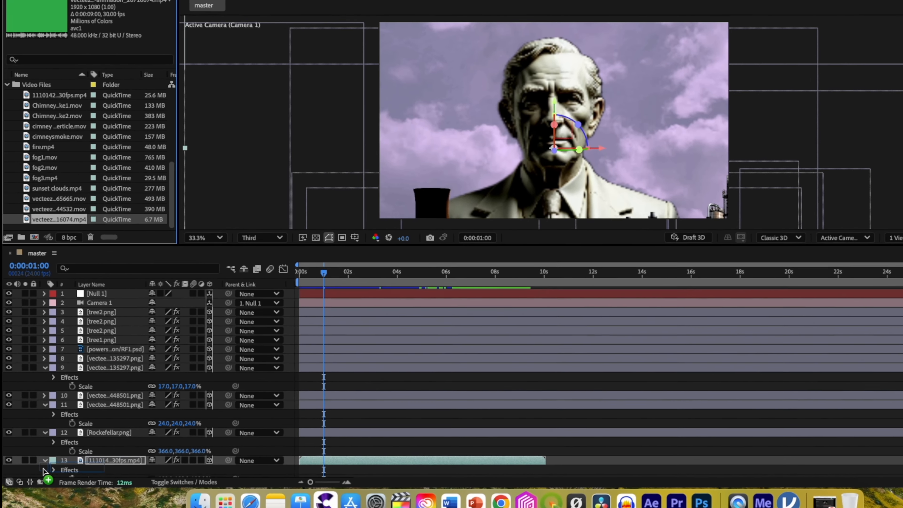
{"action": "left_click_drag", "start_coordinate": [42, 471], "coordinate": [48, 458]}
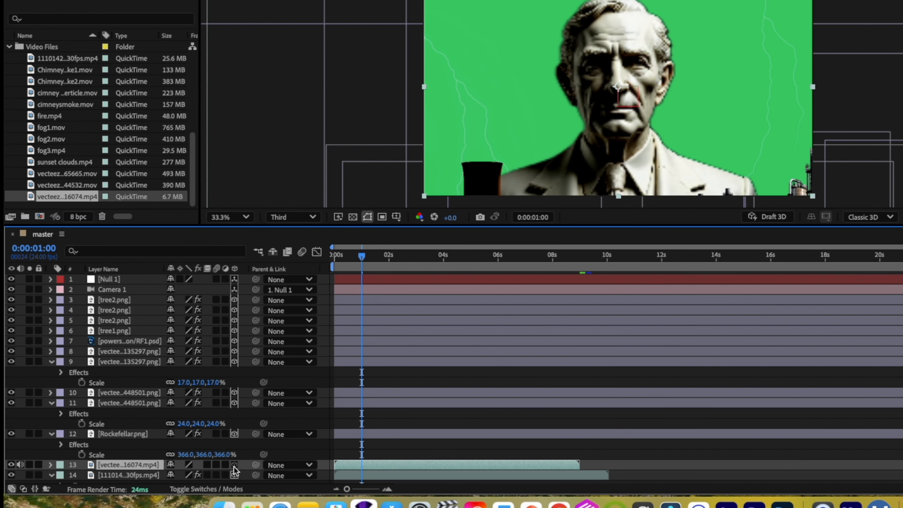
{"action": "left_click", "coordinate": [235, 465]}
{"action": "left_click_drag", "start_coordinate": [370, 136], "coordinate": [292, 162]}
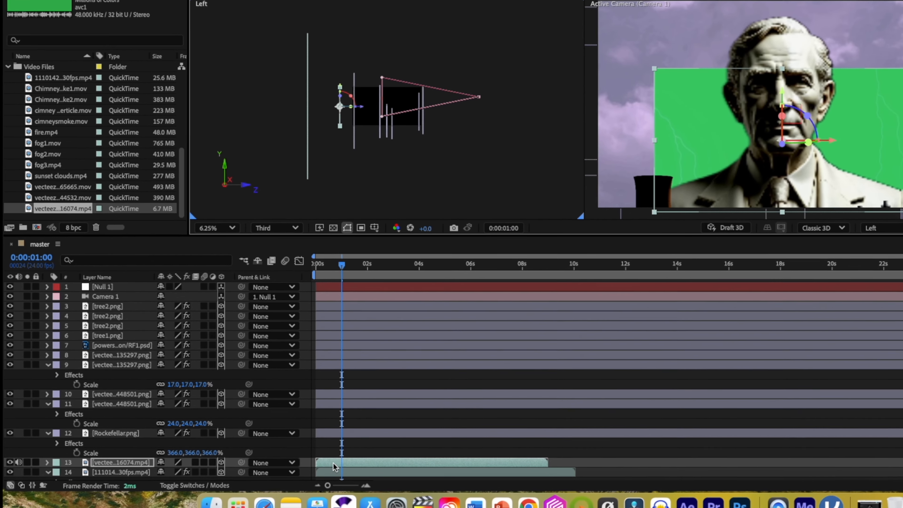
{"action": "left_click_drag", "start_coordinate": [273, 455], "coordinate": [294, 455]}
Preview the lightning clip and scale it to 165%.
{"action": "key", "text": "space"}
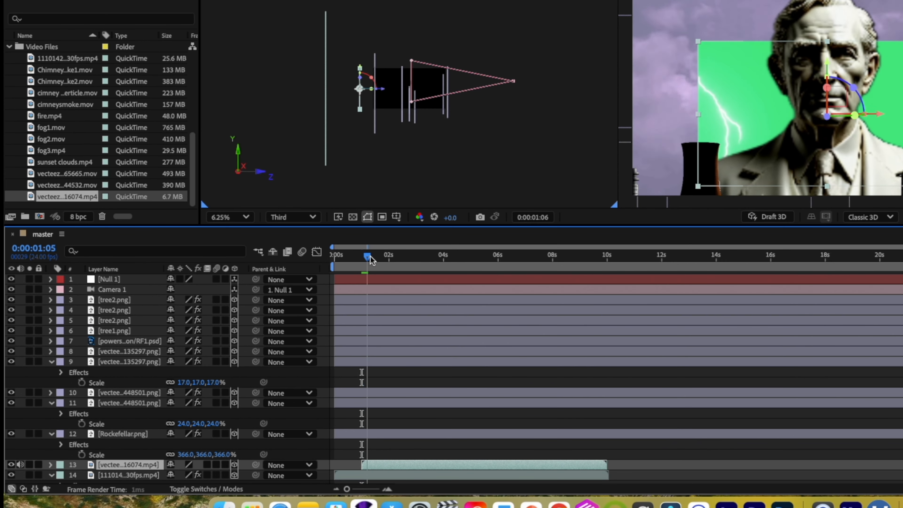
{"action": "key", "text": "s"}
{"action": "left_click_drag", "start_coordinate": [180, 479], "coordinate": [233, 479]}
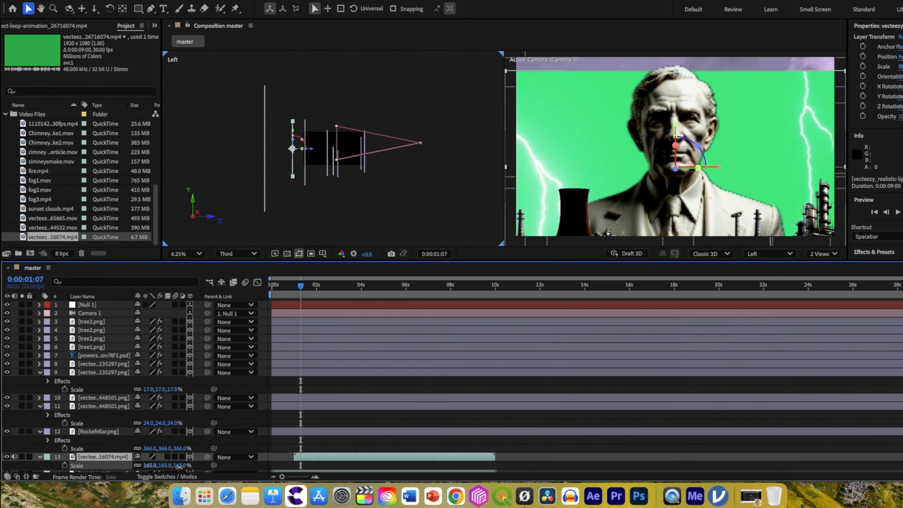
Apply Keylight (1.2) to the vecteezy 26716074 lightning clip and sample its green background as the Screen Colour.
{"action": "left_click", "coordinate": [85, 455]}
{"action": "key", "text": "s"}
{"action": "key", "text": "ctrl+space"}
{"action": "type", "text": "key"}
{"action": "key", "text": "Return"}
{"action": "left_click", "coordinate": [100, 125]}
{"action": "left_click", "coordinate": [696, 116]}
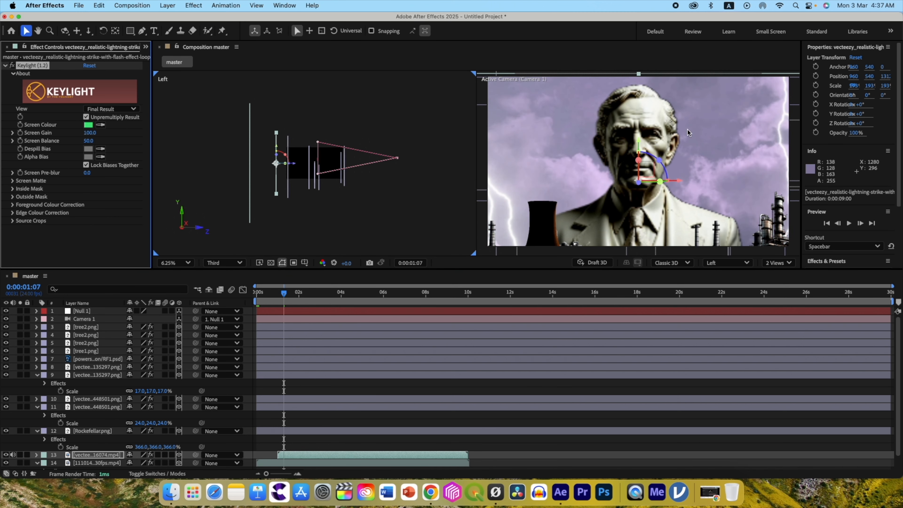
Scale the lightning clip to 140% and raise it in the camera view to a Y position of about 430.
{"action": "key", "text": "s"}
{"action": "left_click_drag", "start_coordinate": [140, 462], "coordinate": [116, 464]}
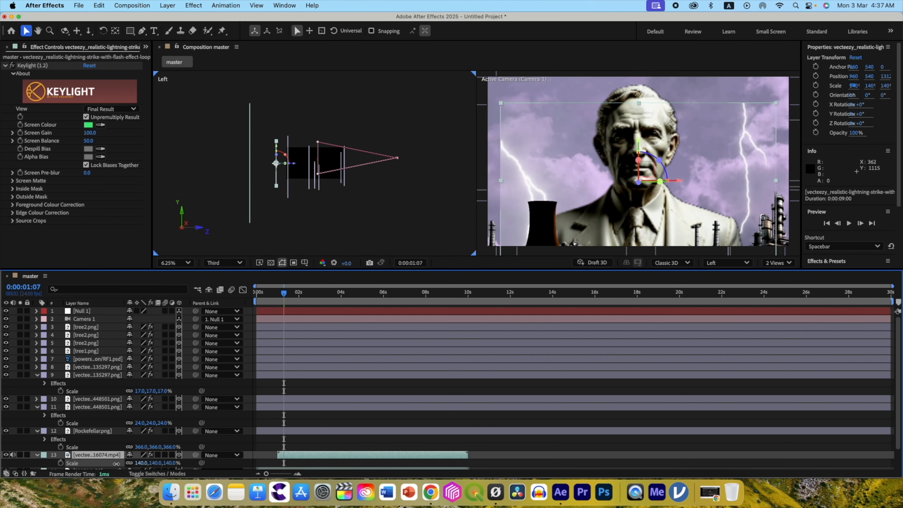
{"action": "left_click_drag", "start_coordinate": [638, 141], "coordinate": [638, 130]}
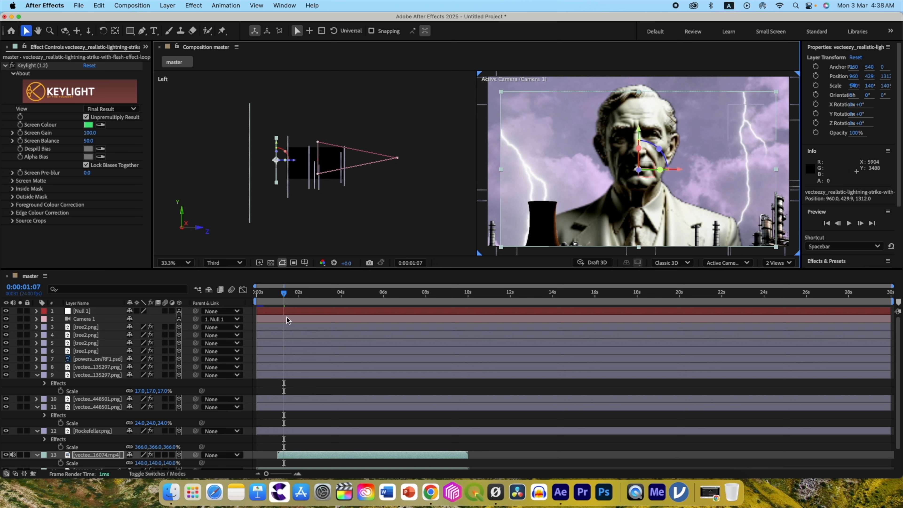
Collapse the plant layer's properties and set the lightning clip's blending mode to Overlay.
{"action": "left_click", "coordinate": [38, 375]}
{"action": "left_click", "coordinate": [157, 474]}
{"action": "left_click", "coordinate": [160, 439]}
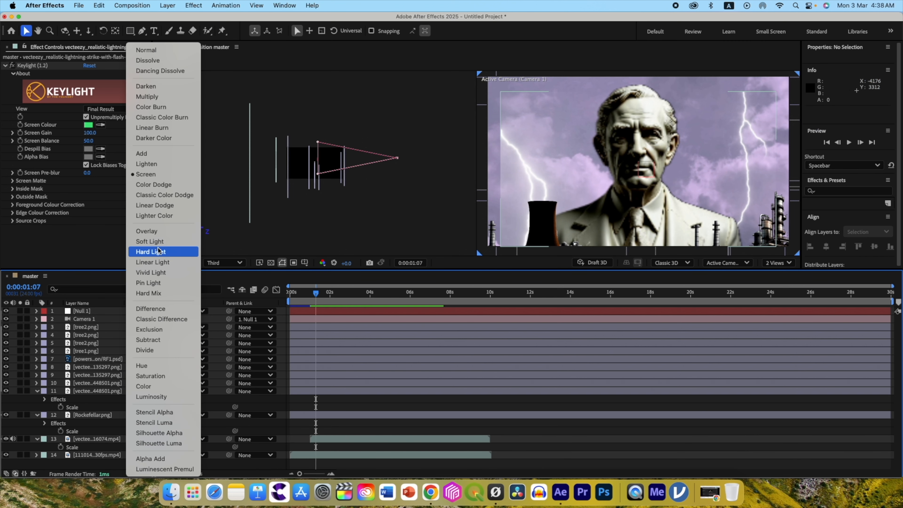
{"action": "left_click", "coordinate": [159, 234]}
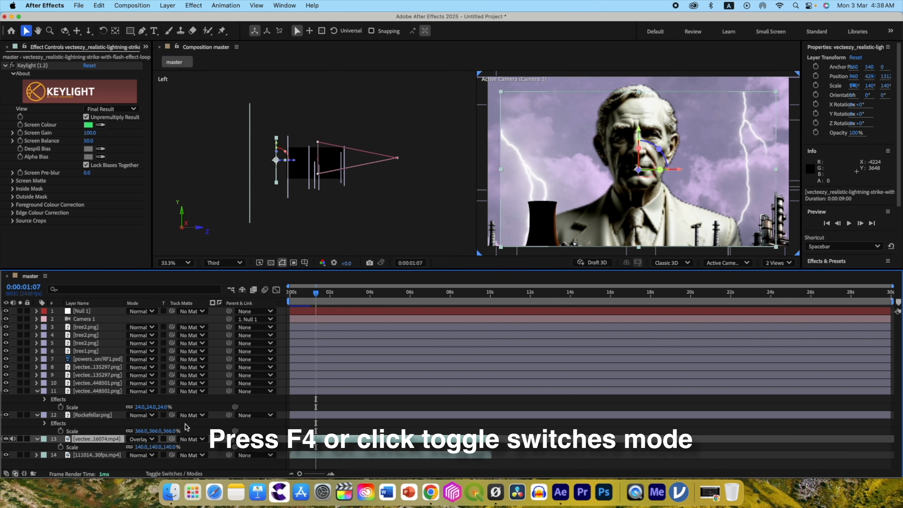
Apply Levels with a Gamma of 0.53 to the lightning clip, placed above Keylight in the effect order.
{"action": "left_click", "coordinate": [143, 465]}
{"action": "key", "text": "ctrl+space"}
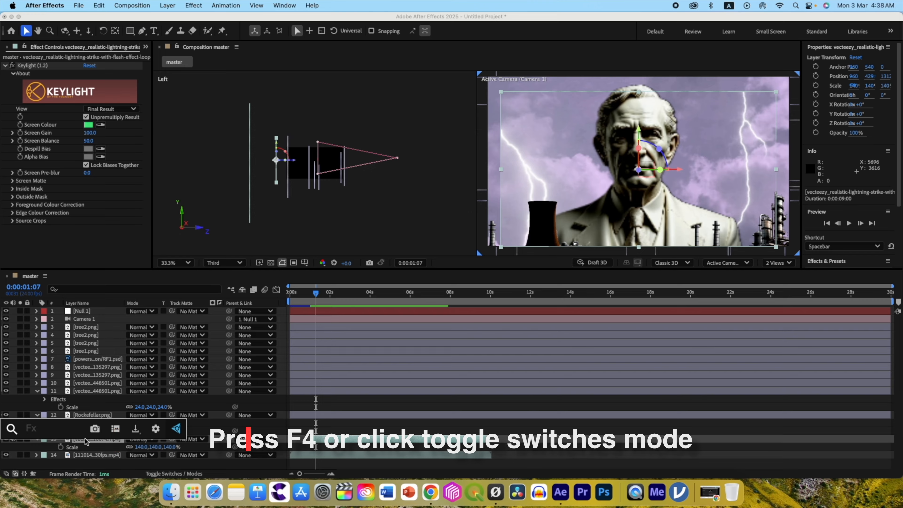
{"action": "type", "text": "lev"}
{"action": "left_click", "coordinate": [68, 383]}
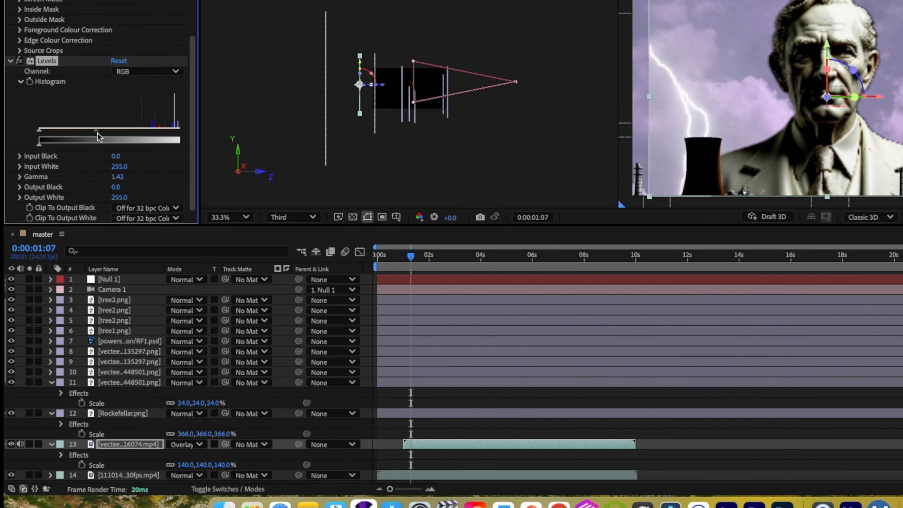
{"action": "scroll", "coordinate": [123, 136], "scroll_direction": "up", "scroll_amount": 5}
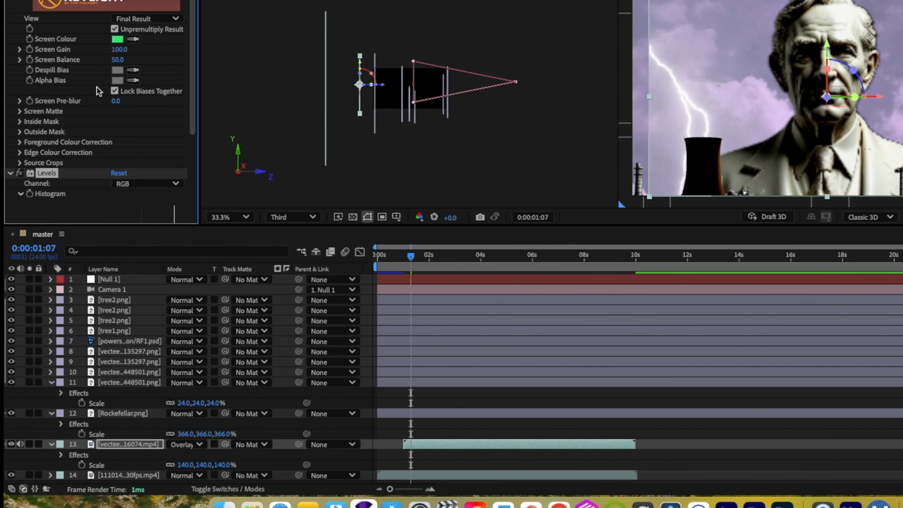
{"action": "left_click_drag", "start_coordinate": [35, 98], "coordinate": [35, 67]}
Bring the lightning clip forward to Z 576 and trim its end to 0:00:01:18.
{"action": "left_click_drag", "start_coordinate": [295, 160], "coordinate": [316, 160]}
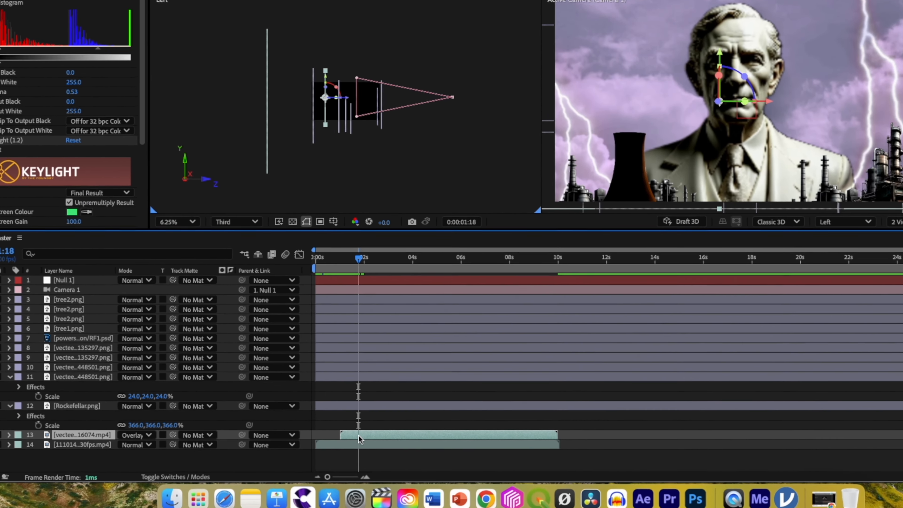
{"action": "key", "text": "alt+]"}
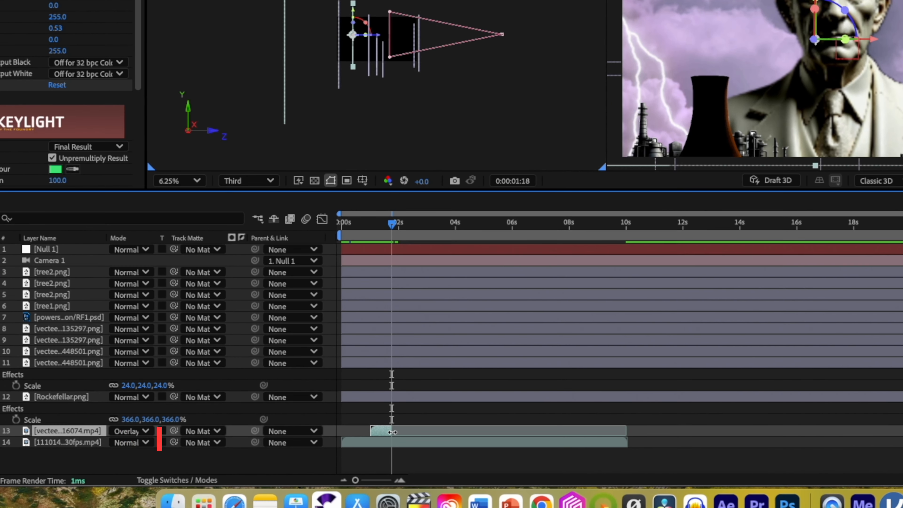
{"action": "left_click_drag", "start_coordinate": [392, 224], "coordinate": [370, 223]}
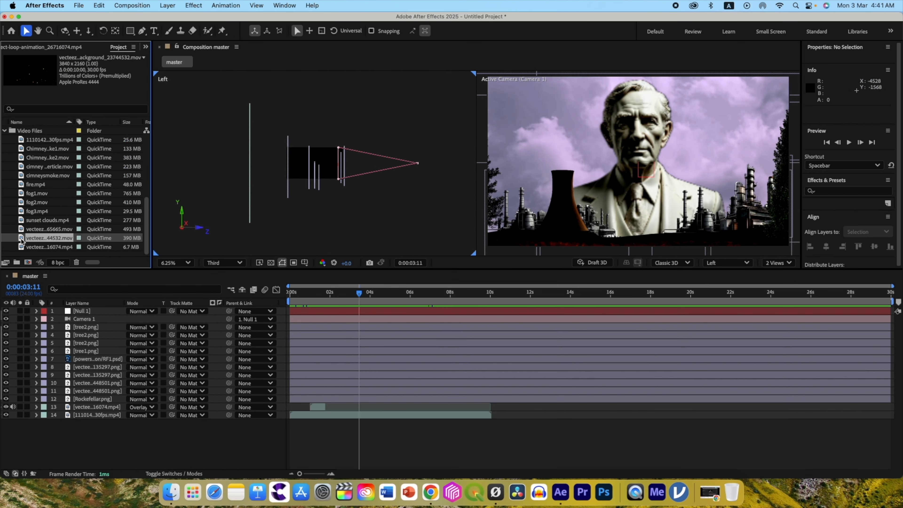
Add the vecteezy 23744532 fire particles clip below tree1.png as a 3D layer and move it in depth to Z -64.
{"action": "left_click_drag", "start_coordinate": [22, 241], "coordinate": [62, 354]}
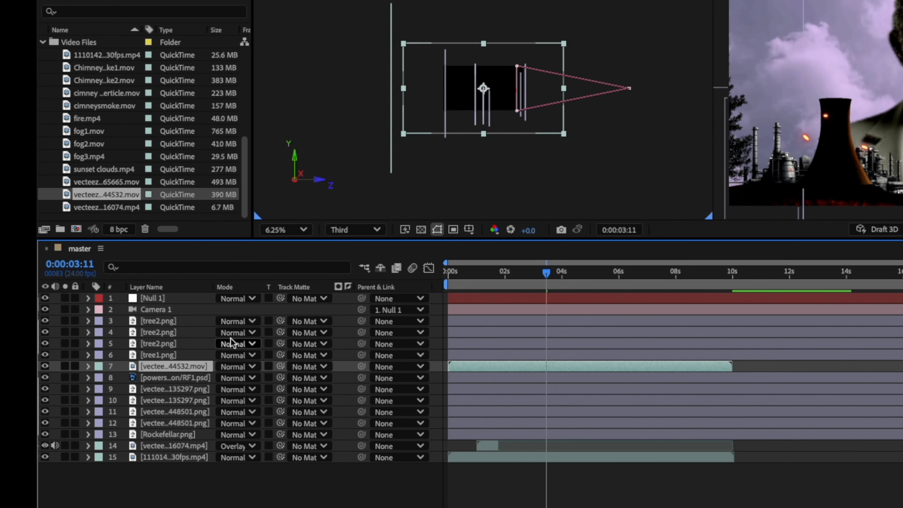
{"action": "key", "text": "F4"}
{"action": "left_click", "coordinate": [290, 366]}
{"action": "left_click_drag", "start_coordinate": [511, 88], "coordinate": [498, 88]}
{"action": "left_click_drag", "start_coordinate": [499, 88], "coordinate": [513, 88]}
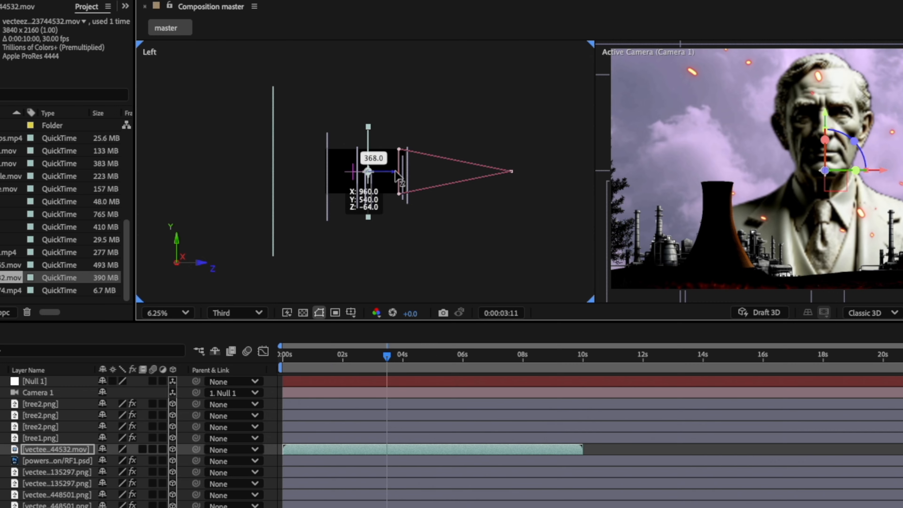
Set the fire particles clip's blending mode to Screen.
{"action": "key", "text": "F4"}
{"action": "left_click", "coordinate": [123, 449]}
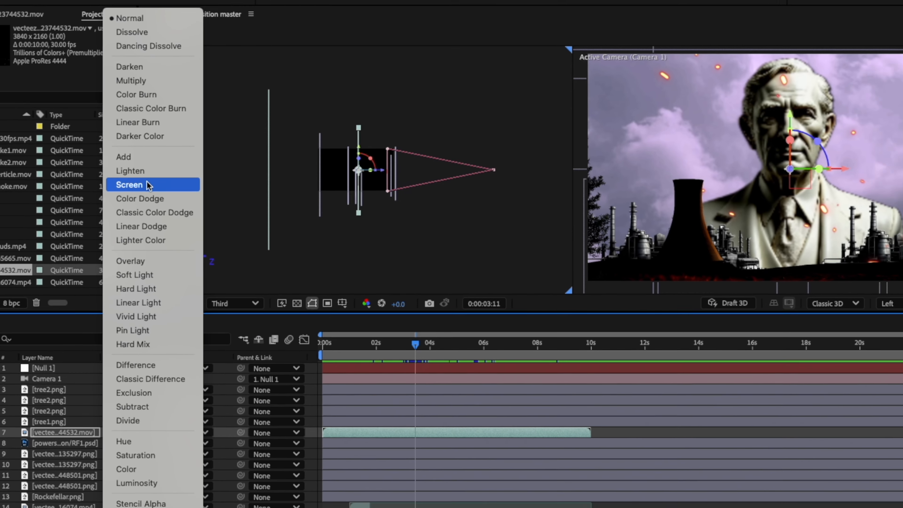
{"action": "left_click", "coordinate": [145, 187]}
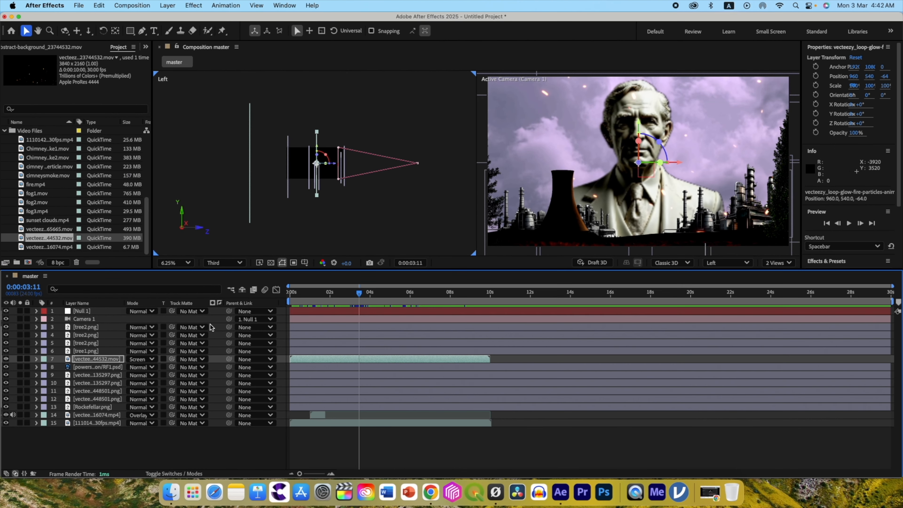
Switch the composition to a single view and add the text "John D Rockefeller" over the scene.
{"action": "left_click", "coordinate": [779, 262]}
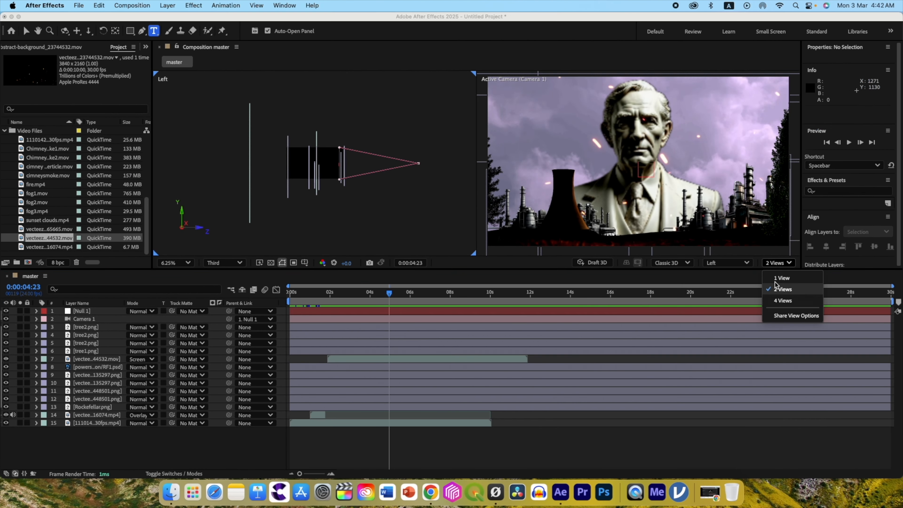
{"action": "left_click", "coordinate": [771, 281]}
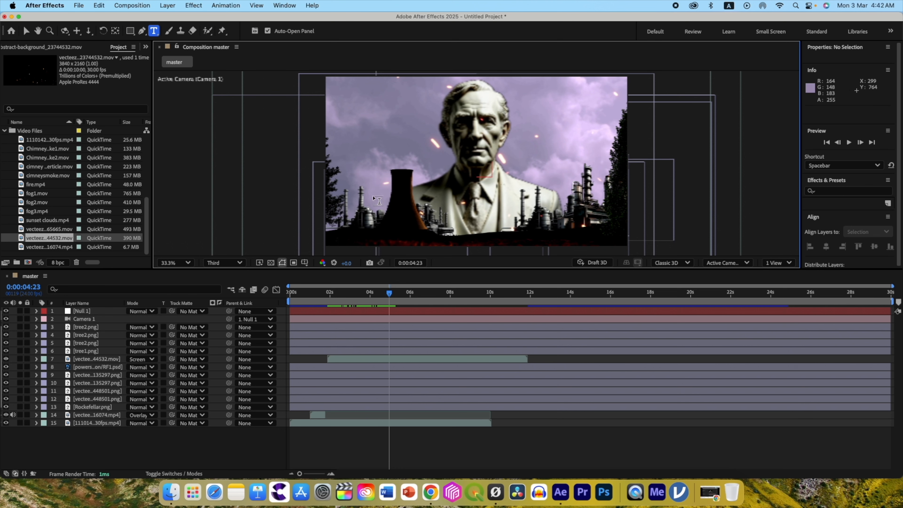
{"action": "left_click", "coordinate": [357, 199]}
{"action": "type", "text": "John D Rockefeller"}
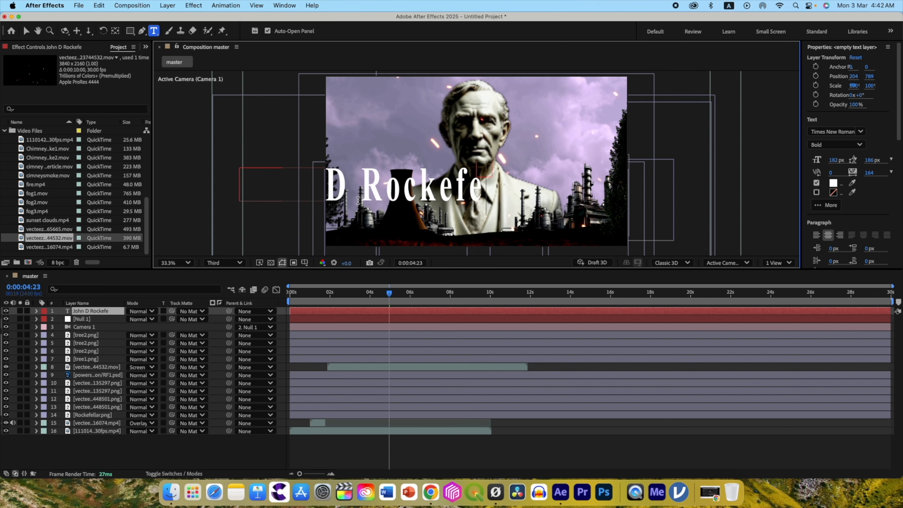
Make the title text a 3D layer and centre it in the camera view.
{"action": "left_click", "coordinate": [173, 473]}
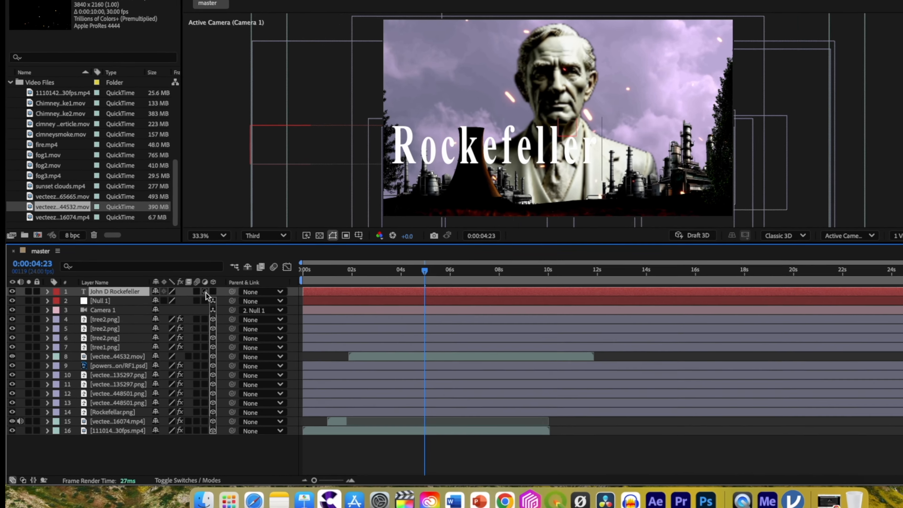
{"action": "left_click", "coordinate": [179, 311]}
{"action": "left_click", "coordinate": [237, 490]}
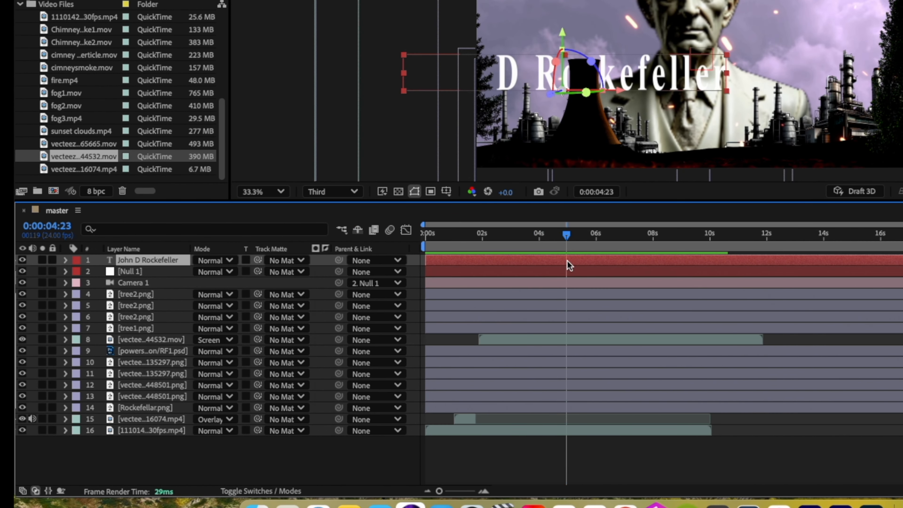
{"action": "key", "text": "super+Home"}
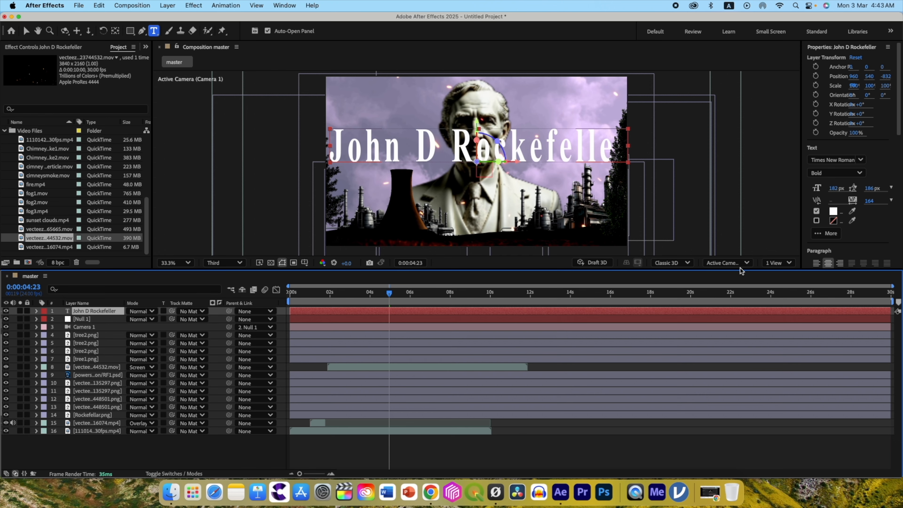
In a two-view layout, position the title low in front of the statue at Y 1011, Z -432 and enlarge its font to 204 px.
{"action": "left_click", "coordinate": [834, 251]}
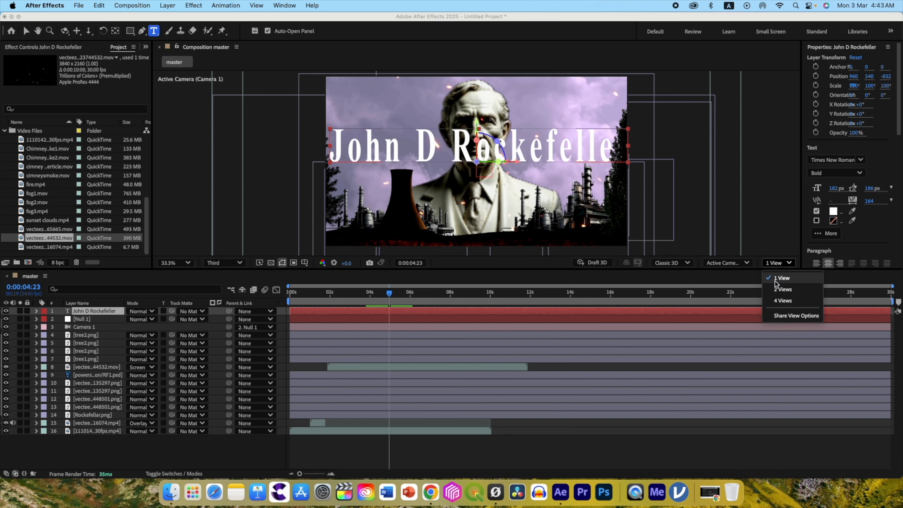
{"action": "left_click", "coordinate": [831, 281]}
{"action": "key", "text": "v"}
{"action": "left_click_drag", "start_coordinate": [354, 164], "coordinate": [345, 163]}
{"action": "left_click_drag", "start_coordinate": [643, 123], "coordinate": [643, 187]}
{"action": "left_click_drag", "start_coordinate": [833, 190], "coordinate": [843, 189]}
Apply CC Radial Fast Blur to the title with Zoom set to Brightest and an Amount of 70.
{"action": "key", "text": "ctrl+space"}
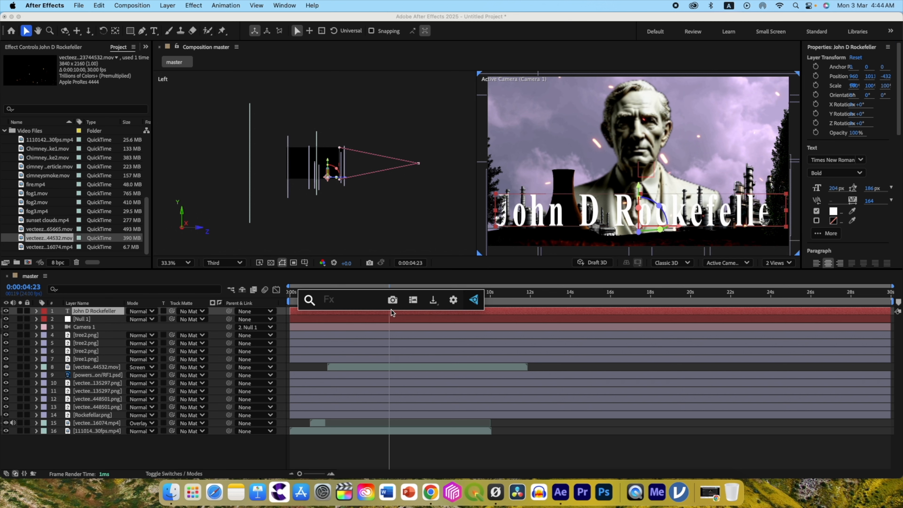
{"action": "type", "text": "radi"}
{"action": "left_click", "coordinate": [370, 400]}
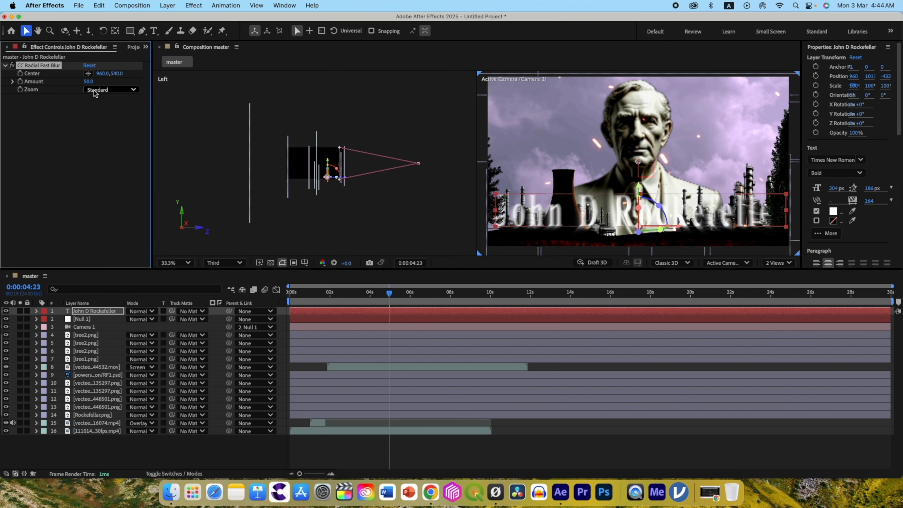
{"action": "left_click", "coordinate": [101, 111]}
{"action": "left_click_drag", "start_coordinate": [90, 83], "coordinate": [93, 83]}
{"action": "key", "text": "Return"}
Apply Deep Glow to the title and set its Exposure to 0.1.
{"action": "key", "text": "ctrl+space"}
{"action": "type", "text": "dee"}
{"action": "left_click", "coordinate": [108, 140]}
{"action": "type", "text": ".1"}
{"action": "key", "text": "Return"}
Add the two-line expression posterizeTime(6) and wiggle(10,0.2) to the Deep Glow Exposure, and preview the flicker.
{"action": "left_click", "coordinate": [27, 155], "text": "alt"}
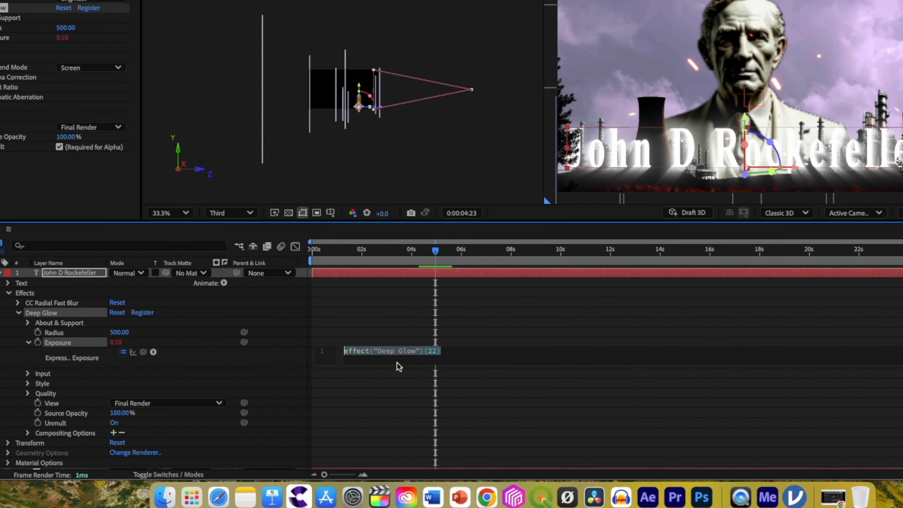
{"action": "type", "text": "po"}
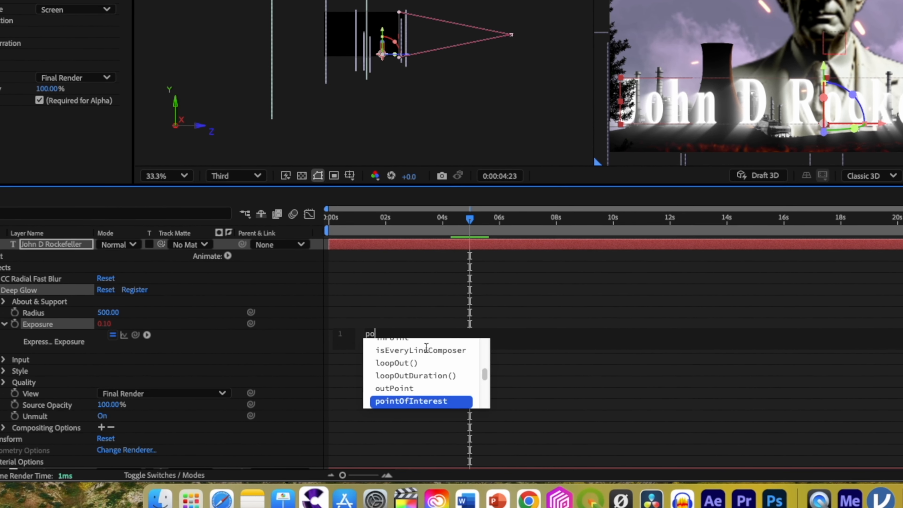
{"action": "type", "text": "ster6"}
{"action": "key", "text": "End"}
{"action": "key", "text": "Return"}
{"action": "type", "text": "wigg"}
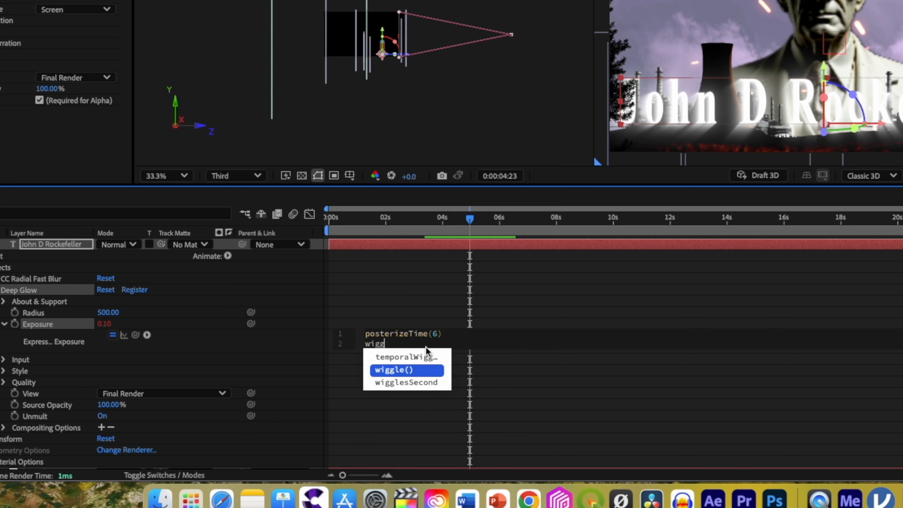
{"action": "key", "text": "Return"}
{"action": "type", "text": "10,"}
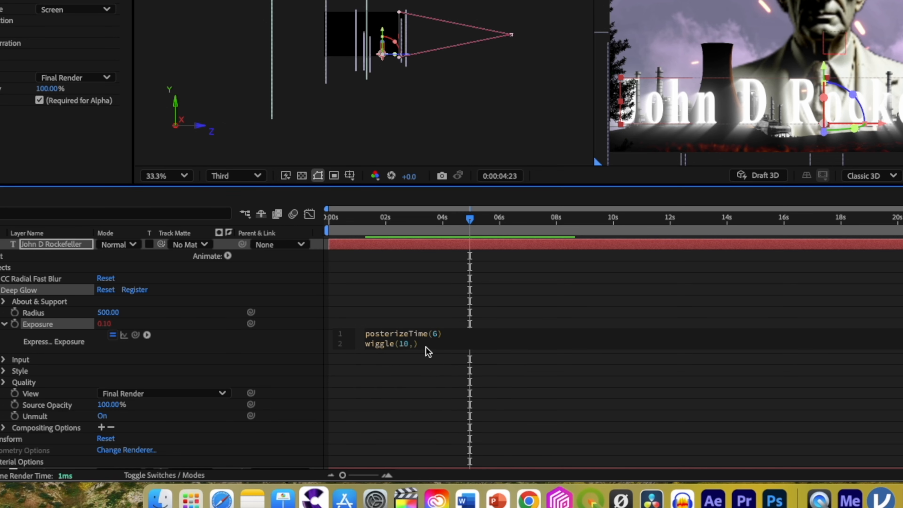
{"action": "type", "text": "0.2"}
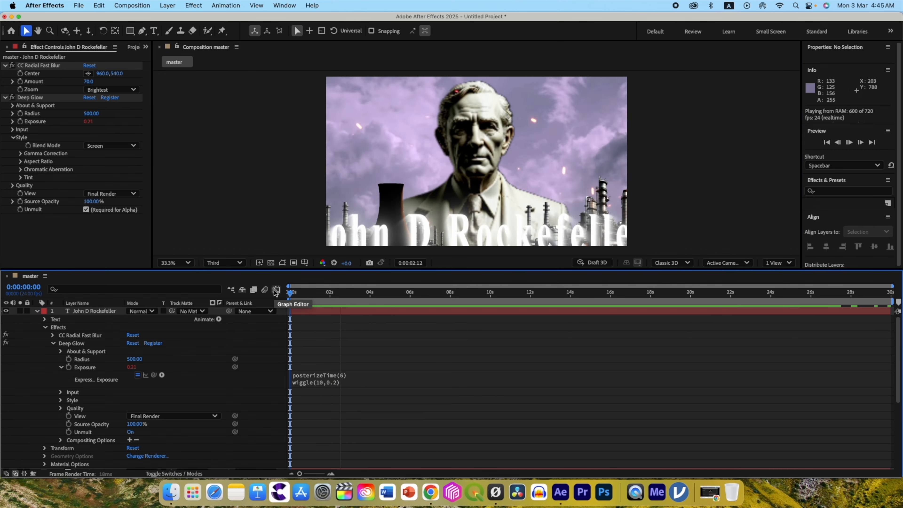
{"action": "key", "text": "space"}
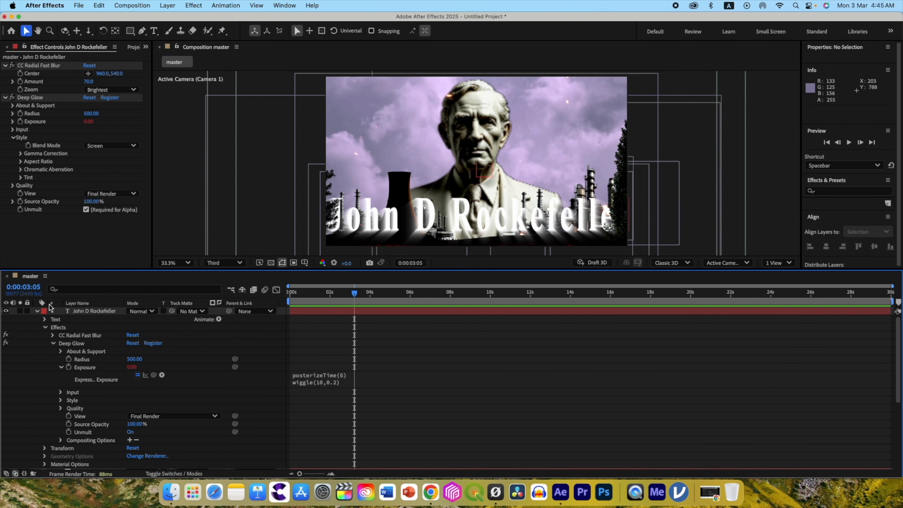
Reveal the title's Range Selector Start keyframes and shift them earlier in the timeline.
{"action": "left_click", "coordinate": [35, 311]}
{"action": "left_click", "coordinate": [95, 311]}
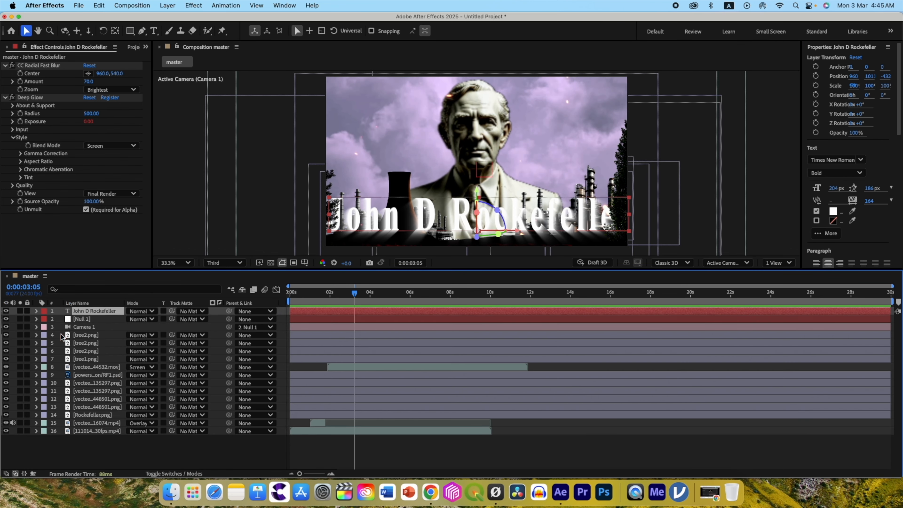
{"action": "key", "text": "u"}
{"action": "left_click_drag", "start_coordinate": [410, 332], "coordinate": [347, 316]}
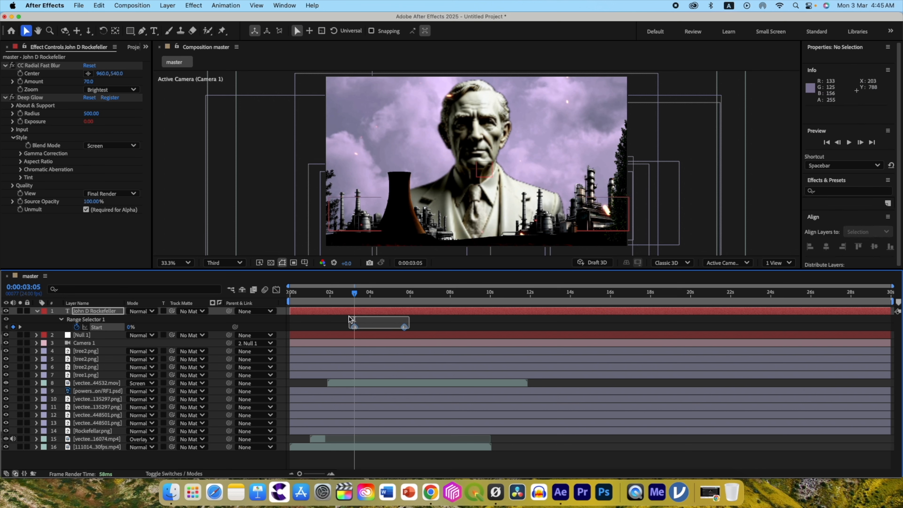
{"action": "left_click_drag", "start_coordinate": [404, 327], "coordinate": [330, 323]}
Reveal Null 1's Position keyframes and align the title's Start keyframes with the last two of them.
{"action": "mouse_move", "coordinate": [354, 293]}
{"action": "left_mouse_down"}
{"action": "mouse_move", "coordinate": [277, 295]}
{"action": "mouse_move", "coordinate": [343, 295]}
{"action": "left_mouse_up"}
{"action": "left_click", "coordinate": [85, 336]}
{"action": "key", "text": "u"}
{"action": "left_click_drag", "start_coordinate": [336, 327], "coordinate": [342, 327]}
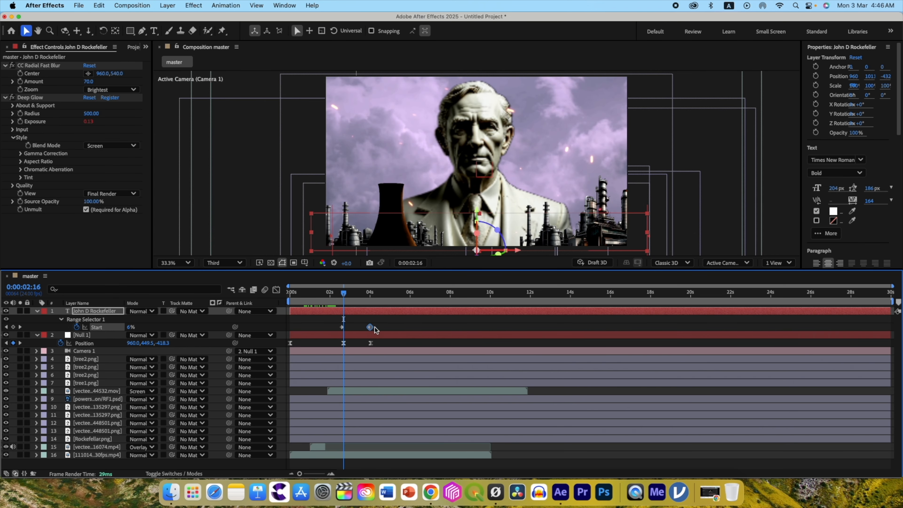
{"action": "left_click_drag", "start_coordinate": [346, 295], "coordinate": [327, 296]}
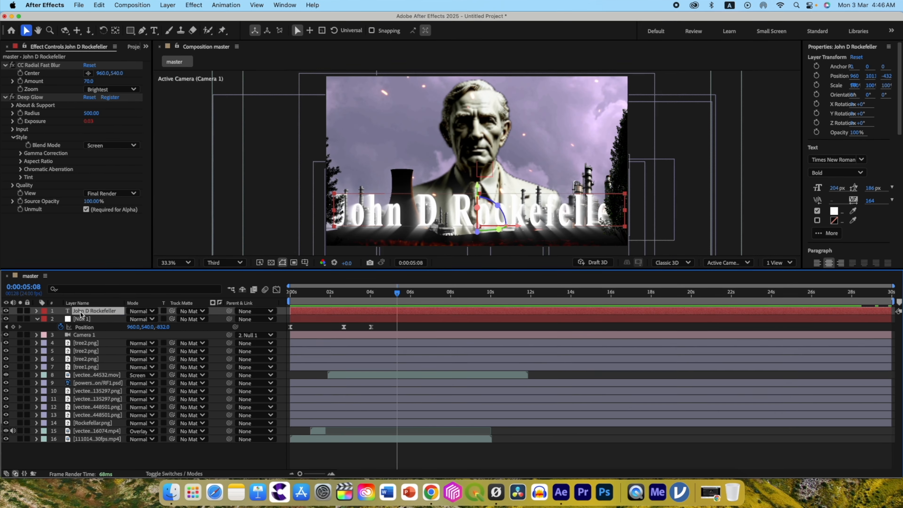
Move the title layer below Camera 1 and set the label colour of all layers under the camera to blue.
{"action": "left_click_drag", "start_coordinate": [81, 312], "coordinate": [76, 338]}
{"action": "left_click_drag", "start_coordinate": [112, 304], "coordinate": [114, 305]}
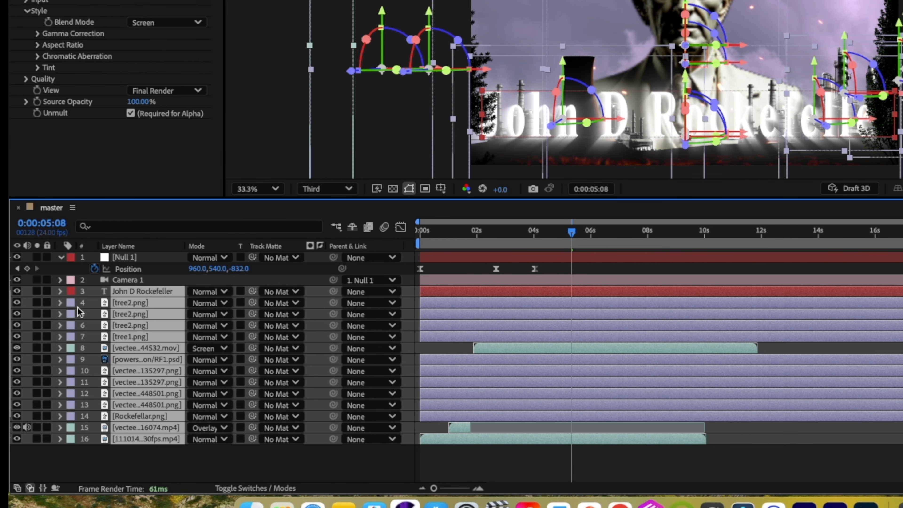
{"action": "left_click", "coordinate": [73, 303]}
{"action": "left_click", "coordinate": [107, 343]}
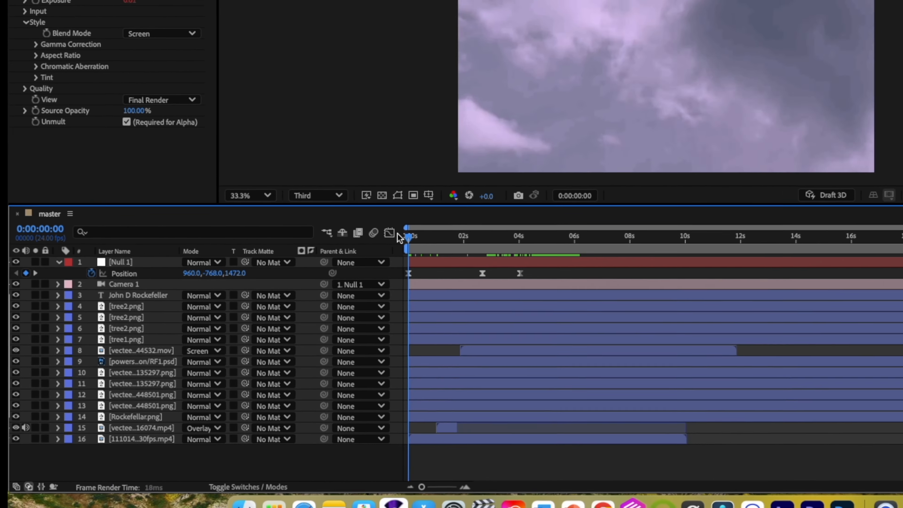
Preview the title animation and duplicate the Null 1 layer.
{"action": "key", "text": "space"}
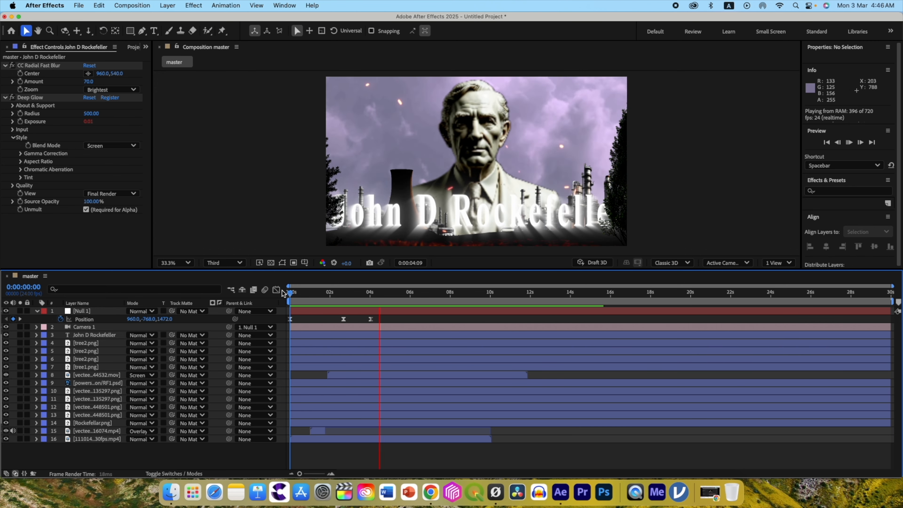
{"action": "left_click", "coordinate": [84, 312]}
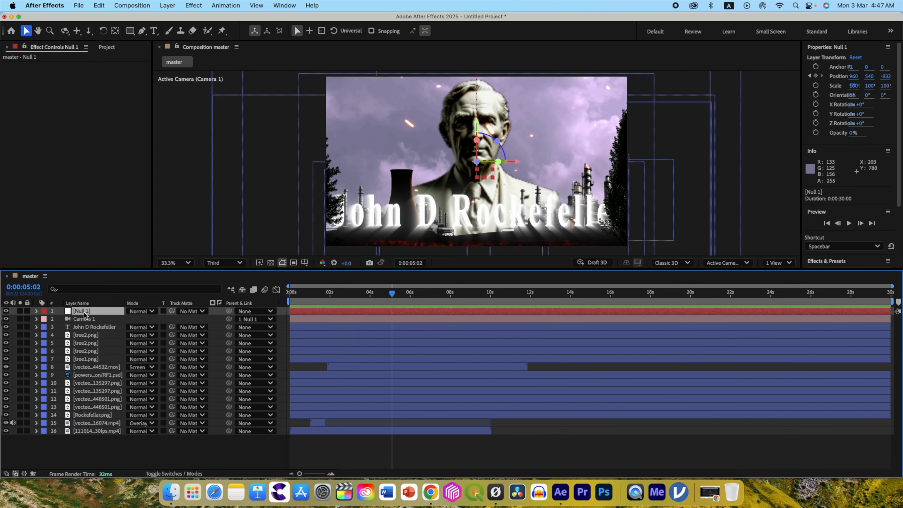
{"action": "key", "text": "super+d"}
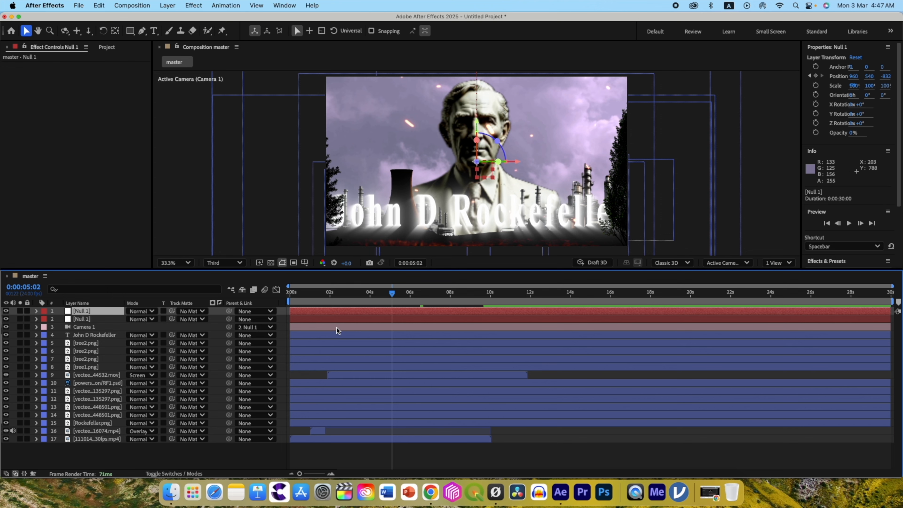
Clear the duplicated null's Position keyframes and set a new Position keyframe just after the original null's last one.
{"action": "key", "text": "p"}
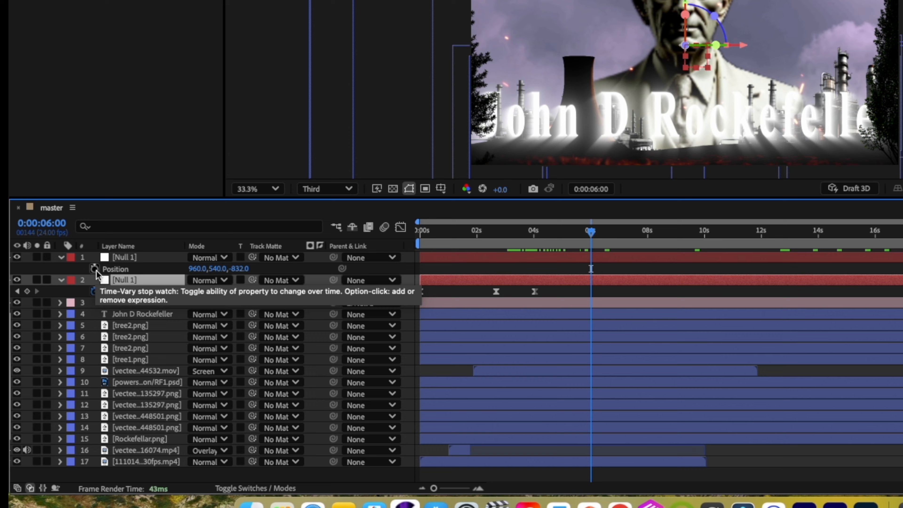
{"action": "left_click", "coordinate": [94, 268]}
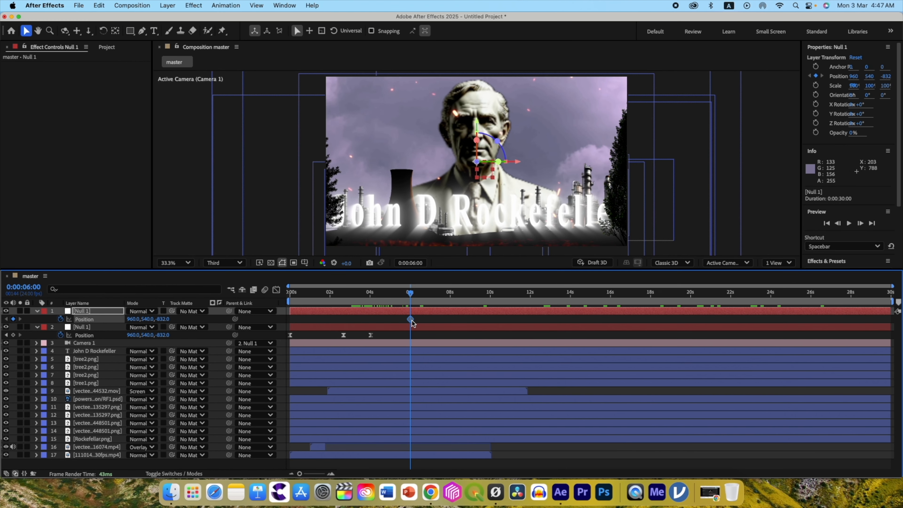
{"action": "left_click_drag", "start_coordinate": [592, 271], "coordinate": [576, 272]}
{"action": "left_click_drag", "start_coordinate": [399, 319], "coordinate": [375, 319]}
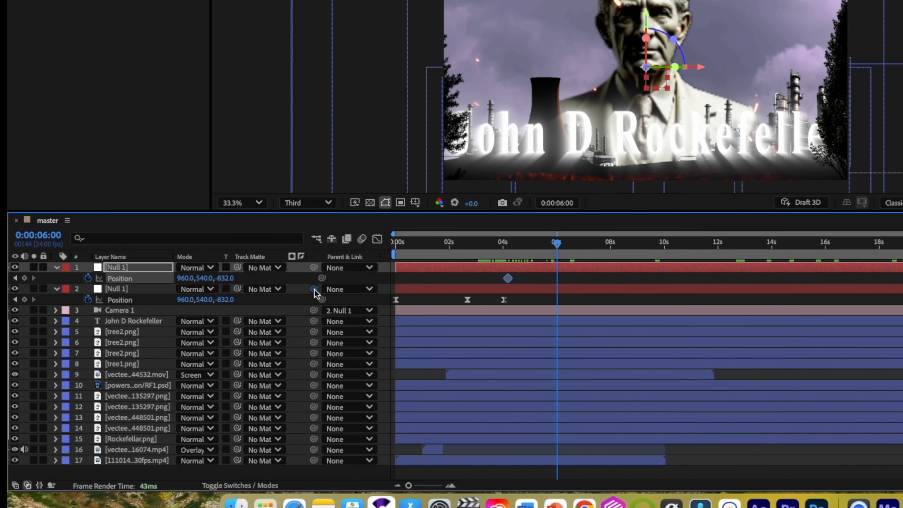
Parent the original Null 1 to its duplicate and keyframe the duplicate's X position at -1625 at 0:00:06:08.
{"action": "left_click_drag", "start_coordinate": [229, 327], "coordinate": [89, 312]}
{"action": "left_click_drag", "start_coordinate": [134, 259], "coordinate": [143, 269]}
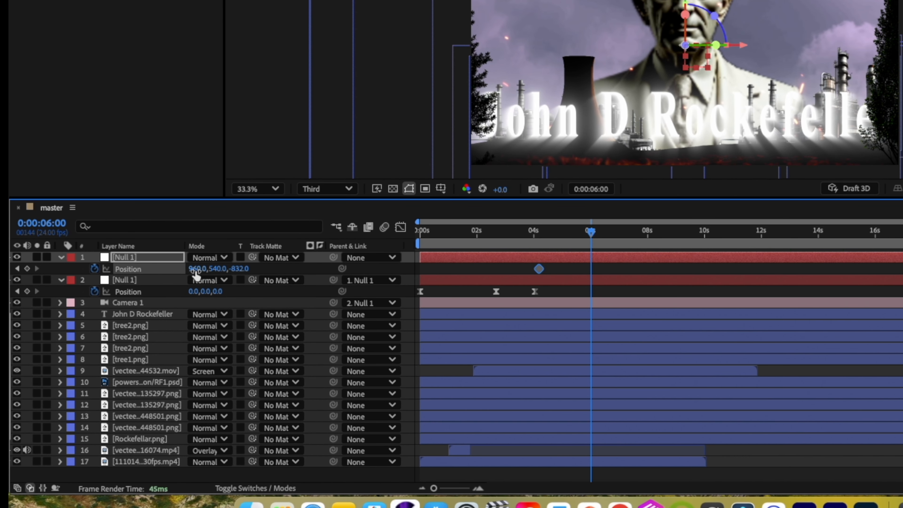
{"action": "left_click_drag", "start_coordinate": [591, 233], "coordinate": [601, 233]}
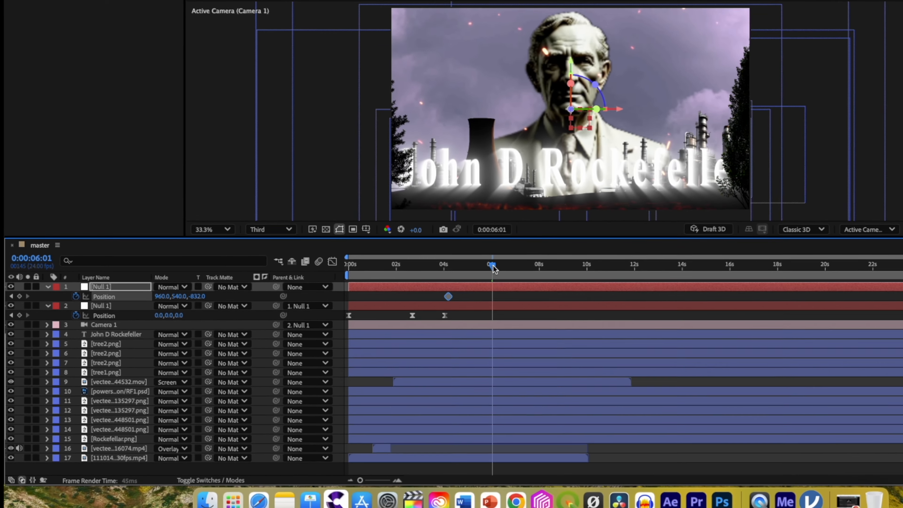
{"action": "left_click_drag", "start_coordinate": [131, 319], "coordinate": [71, 324]}
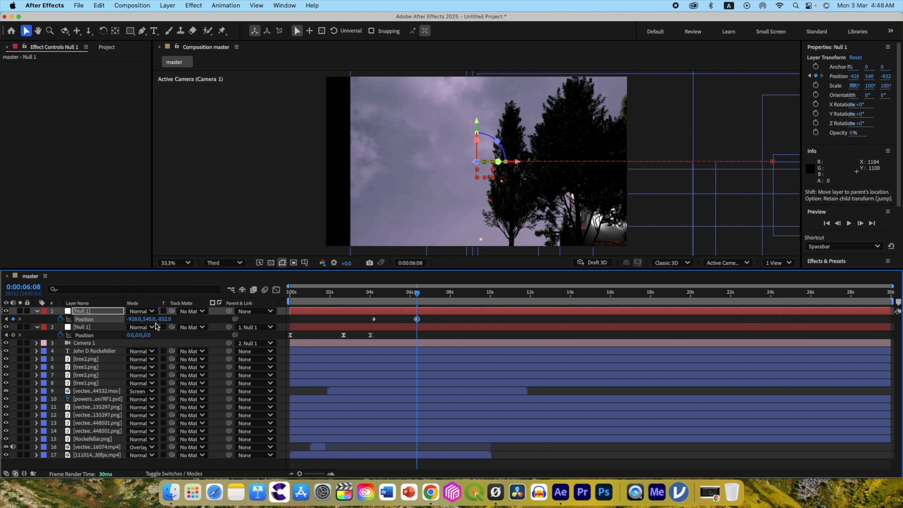
{"action": "left_click_drag", "start_coordinate": [156, 326], "coordinate": [39, 321]}
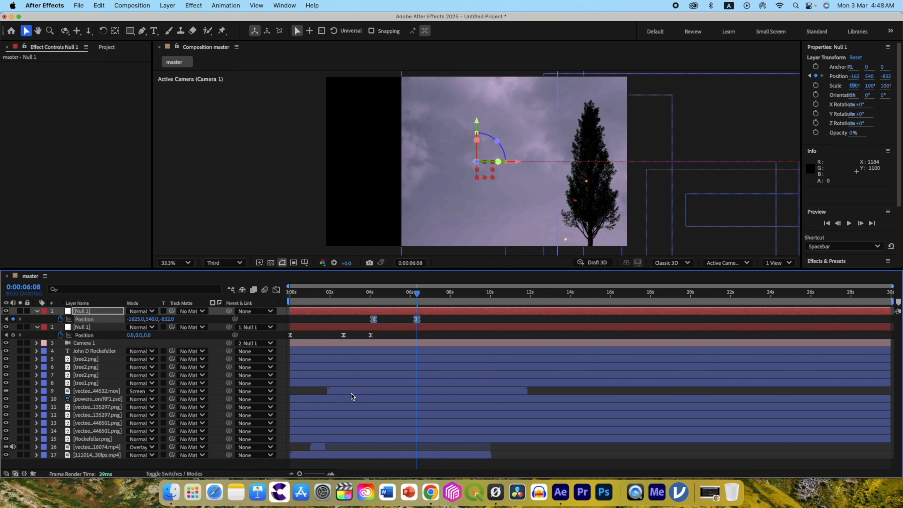
Preview the sideways camera move and shift the tree1.png layer vertically to Y 565.5.
{"action": "key", "text": "space"}
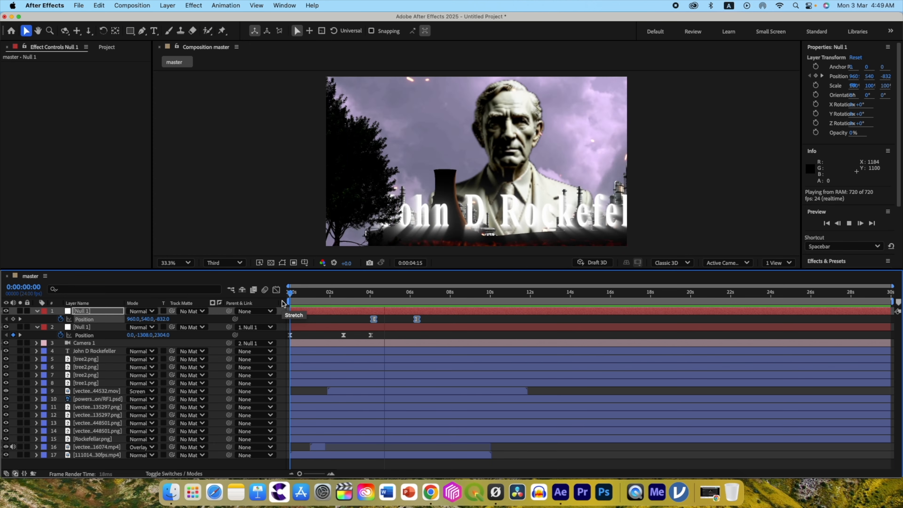
{"action": "left_click_drag", "start_coordinate": [596, 145], "coordinate": [596, 129]}
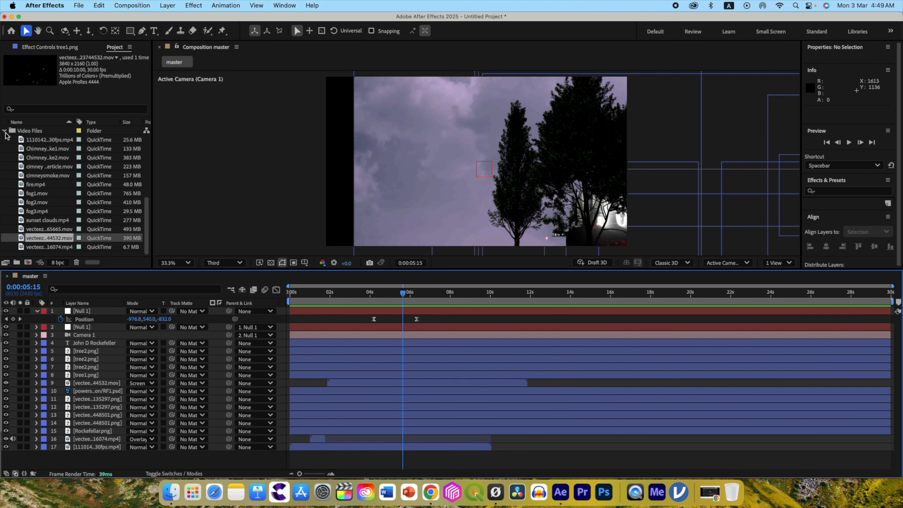
Add BG_treasure/RF1.psd, RF/RF1.psd and the pexels 47047 copy/RF5.psd gold bars from the PSD Files folder beneath all master layers.
{"action": "left_click", "coordinate": [6, 133]}
{"action": "left_click", "coordinate": [5, 239]}
{"action": "scroll", "coordinate": [10, 235], "scroll_direction": "down", "scroll_amount": 5}
{"action": "left_click", "coordinate": [42, 168]}
{"action": "left_click", "coordinate": [47, 178]}
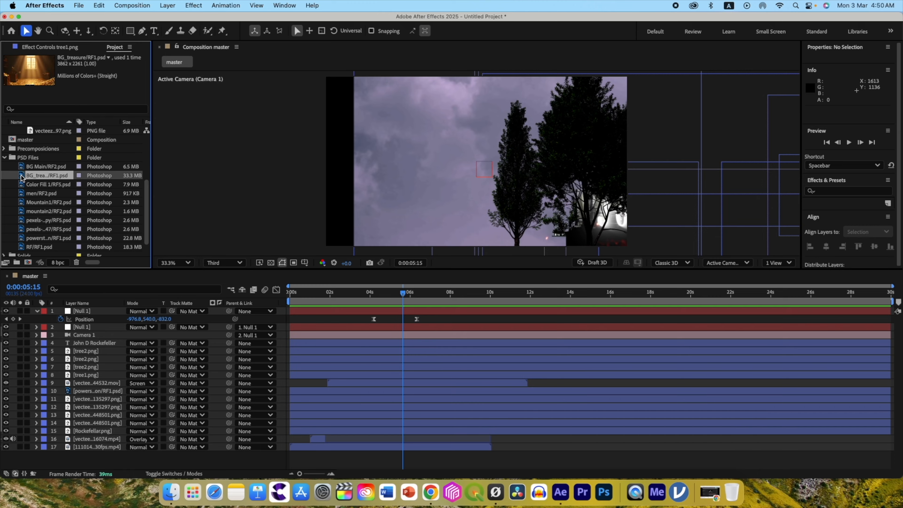
{"action": "left_click_drag", "start_coordinate": [22, 177], "coordinate": [50, 456]}
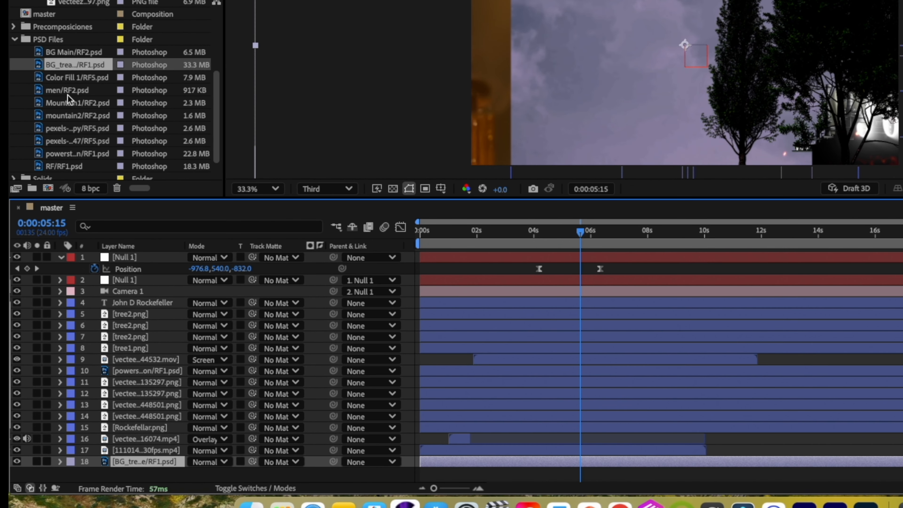
{"action": "left_click_drag", "start_coordinate": [64, 166], "coordinate": [45, 469]}
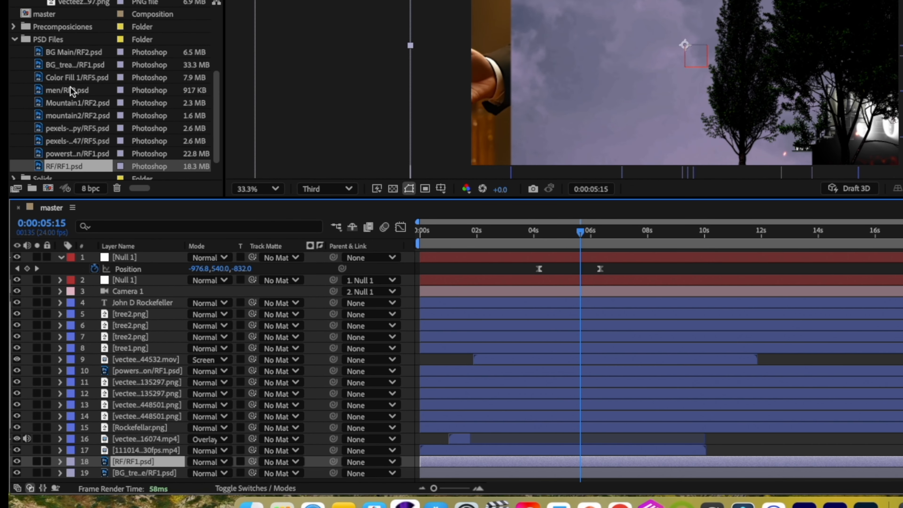
{"action": "left_click_drag", "start_coordinate": [71, 128], "coordinate": [54, 462]}
{"action": "scroll", "coordinate": [580, 232], "scroll_direction": "down", "scroll_amount": 1}
Make the three new PSD layers 3D and centre them in the camera view at 0:00:06:10.
{"action": "left_click_drag", "start_coordinate": [580, 232], "coordinate": [601, 237]}
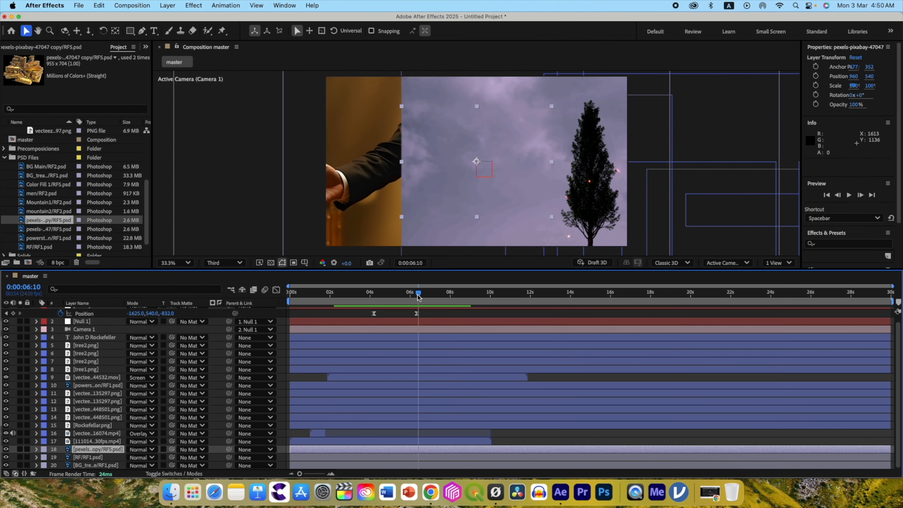
{"action": "left_click", "coordinate": [94, 464], "text": "shift"}
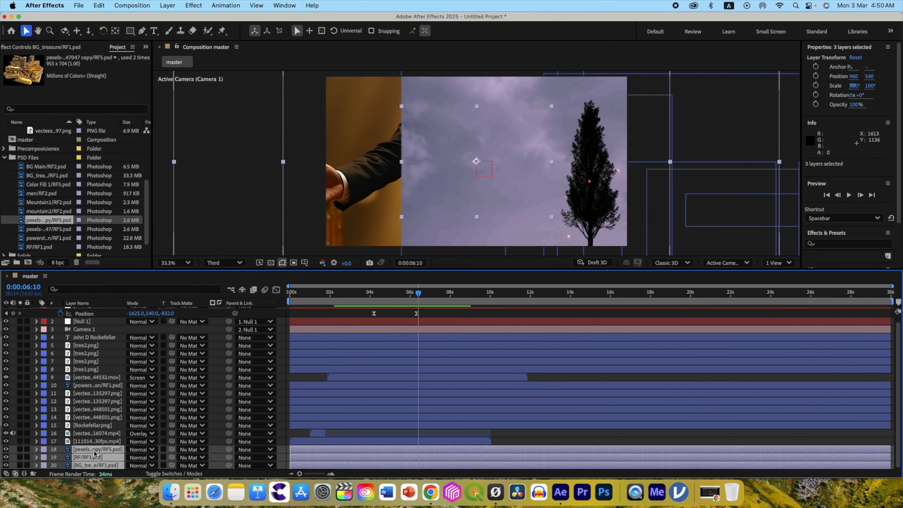
{"action": "left_click", "coordinate": [161, 474]}
{"action": "left_click", "coordinate": [187, 452]}
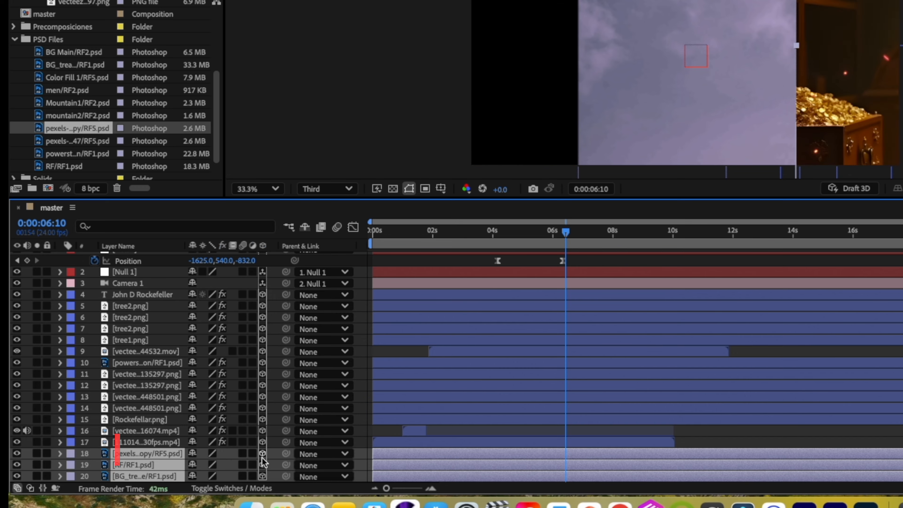
{"action": "key", "text": "super+Home"}
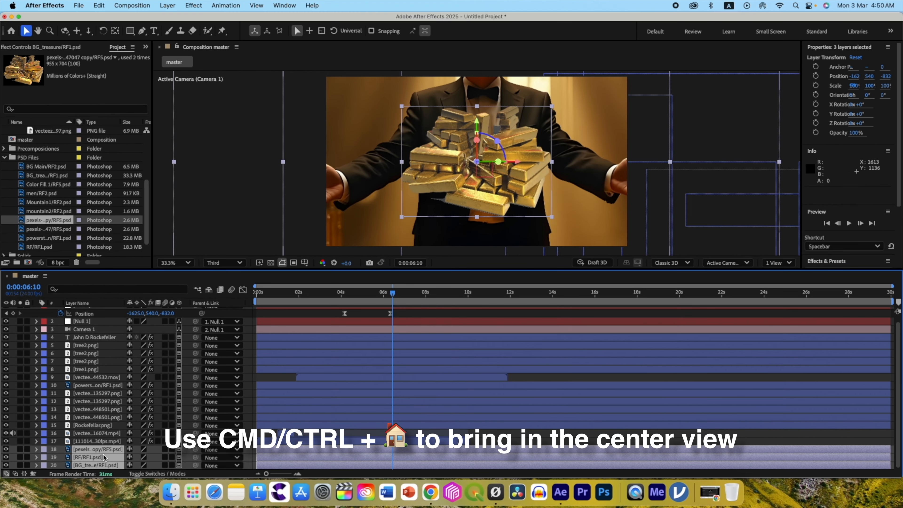
Switch to two views and stagger the new PSD layers in depth from the Left view, with RF at Z -880 and gold bars at Z -944.
{"action": "left_click", "coordinate": [778, 263]}
{"action": "left_click", "coordinate": [785, 289]}
{"action": "left_click", "coordinate": [96, 441]}
{"action": "left_click", "coordinate": [100, 465]}
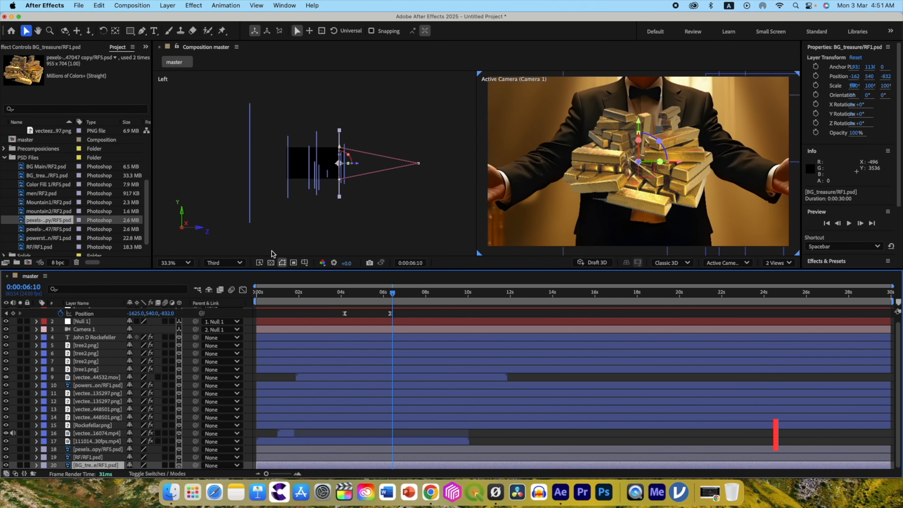
{"action": "mouse_move", "coordinate": [357, 167]}
{"action": "left_mouse_down"}
{"action": "mouse_move", "coordinate": [350, 170]}
{"action": "mouse_move", "coordinate": [361, 165]}
{"action": "left_mouse_up"}
{"action": "left_click", "coordinate": [101, 458]}
{"action": "left_click", "coordinate": [86, 449]}
{"action": "scroll", "coordinate": [373, 165], "scroll_direction": "up", "scroll_amount": 1}
{"action": "left_click", "coordinate": [374, 166]}
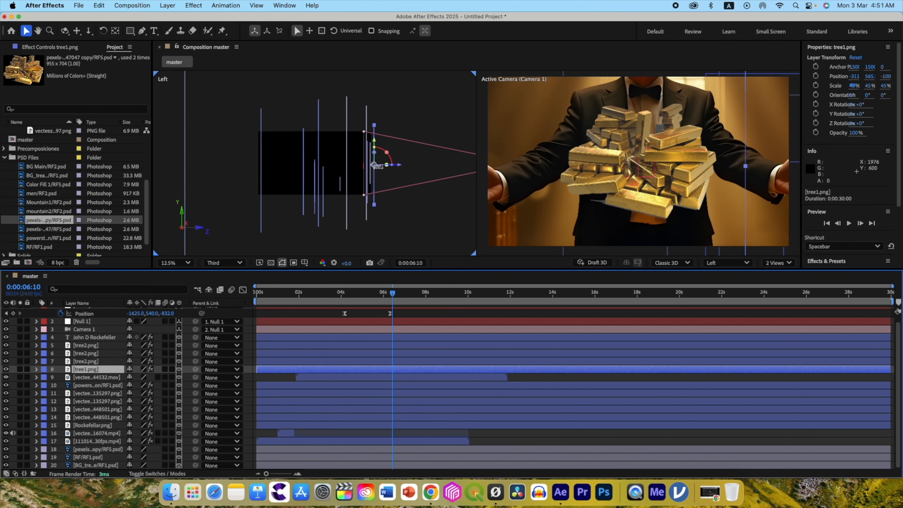
{"action": "scroll", "coordinate": [375, 166], "scroll_direction": "up", "scroll_amount": 1}
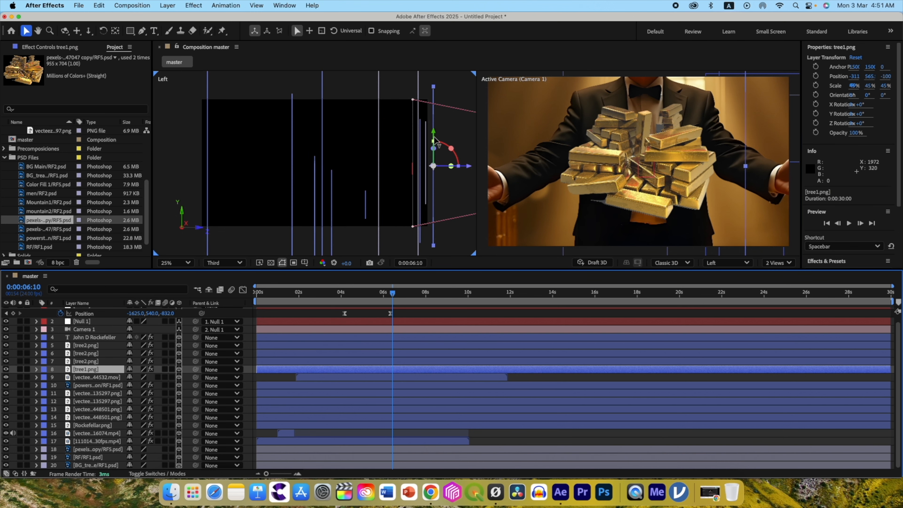
Push the BG_treasure layer back to Z -468 and the RF/RF1.psd man layer to Z -636.
{"action": "left_click", "coordinate": [91, 465]}
{"action": "left_click_drag", "start_coordinate": [420, 161], "coordinate": [408, 164]}
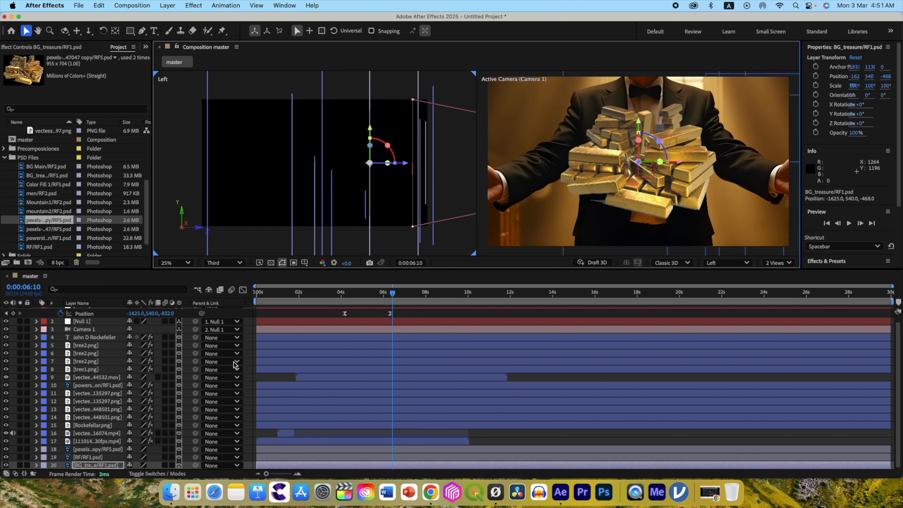
{"action": "left_click", "coordinate": [102, 457]}
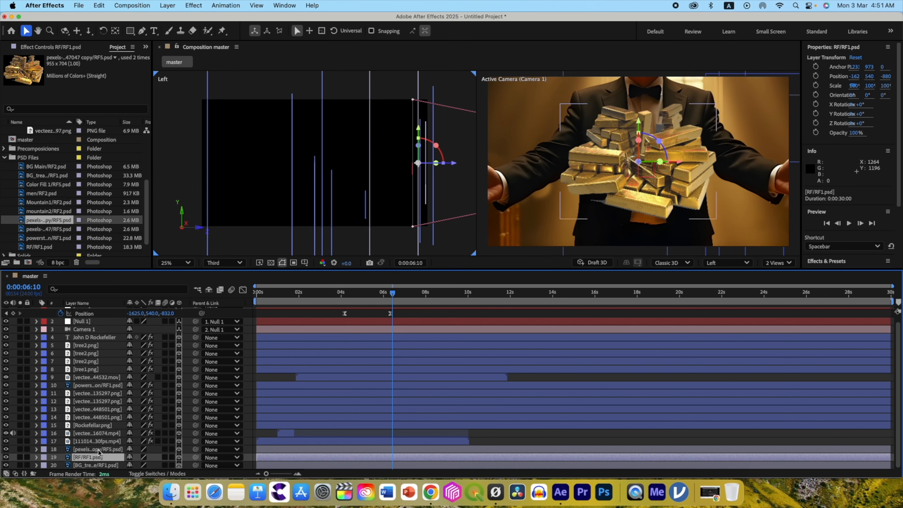
{"action": "left_click_drag", "start_coordinate": [452, 163], "coordinate": [423, 165]}
{"action": "left_click", "coordinate": [95, 449]}
{"action": "left_click", "coordinate": [421, 164]}
{"action": "left_click", "coordinate": [88, 457]}
{"action": "left_click", "coordinate": [88, 449]}
Scale down the RF/RF1.psd man layer and lower it within the treasure room.
{"action": "scroll", "coordinate": [604, 178], "scroll_direction": "down", "scroll_amount": 2}
{"action": "left_click", "coordinate": [100, 465]}
{"action": "left_click", "coordinate": [100, 458]}
{"action": "key", "text": "s"}
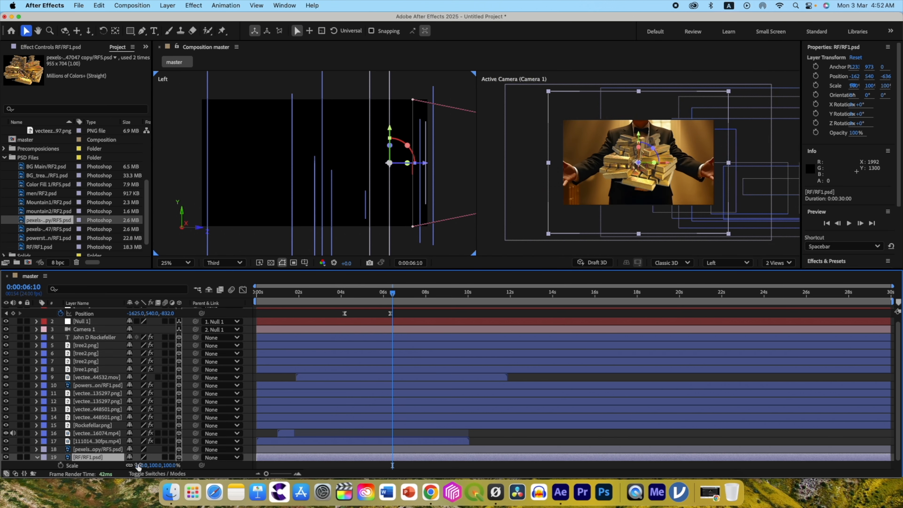
{"action": "left_click_drag", "start_coordinate": [138, 465], "coordinate": [120, 466]}
{"action": "left_click_drag", "start_coordinate": [638, 132], "coordinate": [638, 157]}
Scale the gold bars layer to 75% and move it to the lower left of the man.
{"action": "left_click", "coordinate": [96, 449]}
{"action": "key", "text": "s"}
{"action": "left_click_drag", "start_coordinate": [138, 457], "coordinate": [129, 457]}
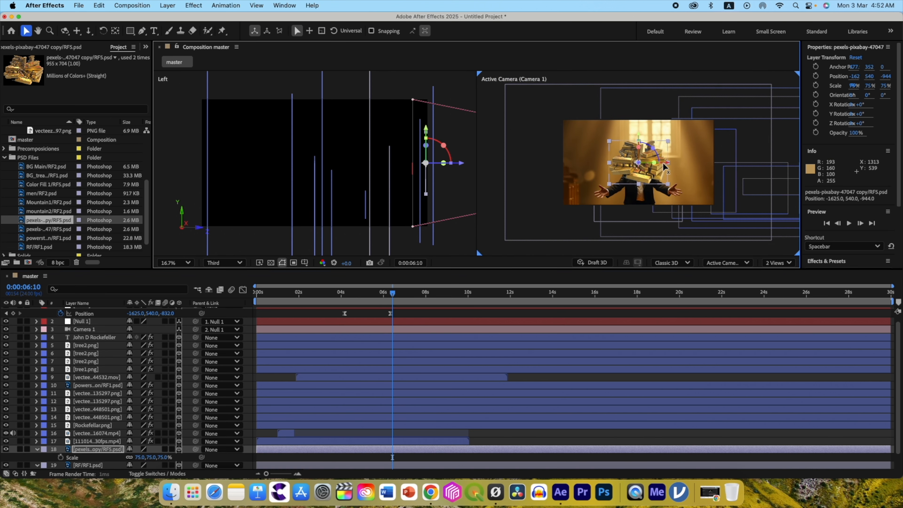
{"action": "left_click_drag", "start_coordinate": [665, 163], "coordinate": [610, 163]}
{"action": "left_click_drag", "start_coordinate": [582, 134], "coordinate": [582, 163]}
Duplicate the gold bars, place the copy to the man's right at X -544, and return to a single view at 0:00:05:12.
{"action": "left_click_drag", "start_coordinate": [610, 192], "coordinate": [757, 192]}
{"action": "key", "text": "ctrl+d"}
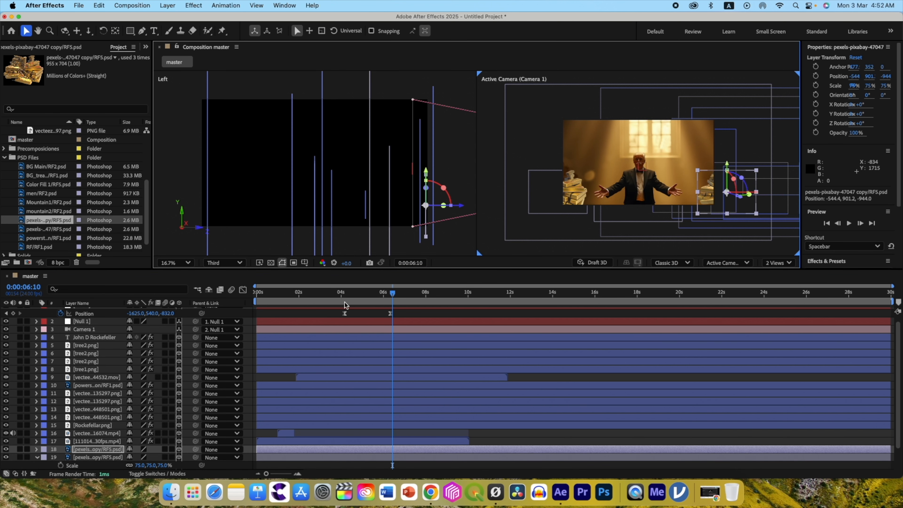
{"action": "left_click", "coordinate": [572, 194]}
{"action": "left_click", "coordinate": [779, 263]}
{"action": "left_click", "coordinate": [779, 285]}
{"action": "mouse_move", "coordinate": [376, 292]}
{"action": "left_mouse_down"}
{"action": "mouse_move", "coordinate": [359, 297]}
{"action": "mouse_move", "coordinate": [373, 298]}
{"action": "left_mouse_up"}
{"action": "key", "text": "s"}
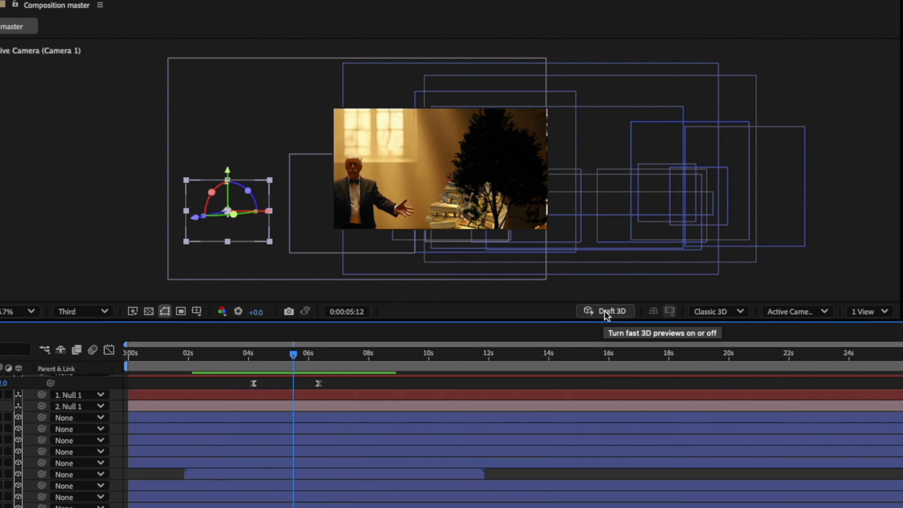
Enable Draft 3D and draw a four-cornered shape with a solid red fill above the boundary between the two scenes using the Pen tool.
{"action": "left_click", "coordinate": [593, 263]}
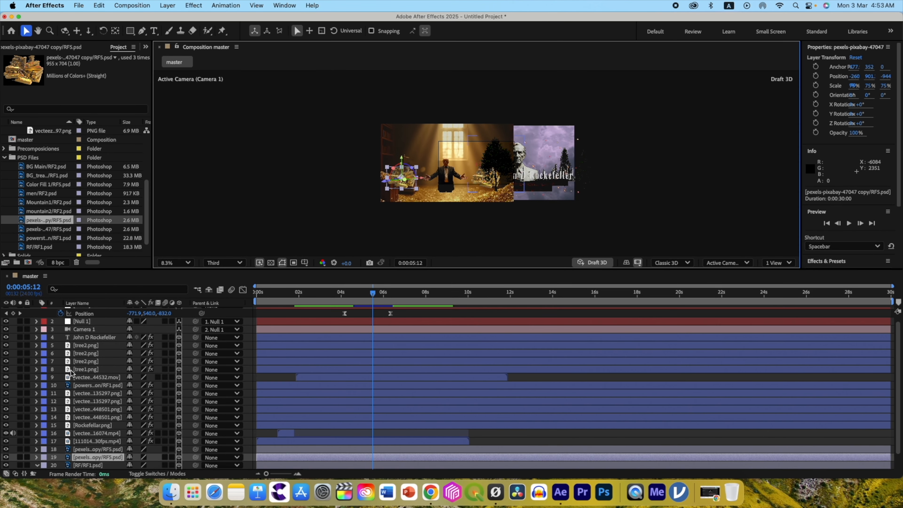
{"action": "left_click", "coordinate": [142, 33]}
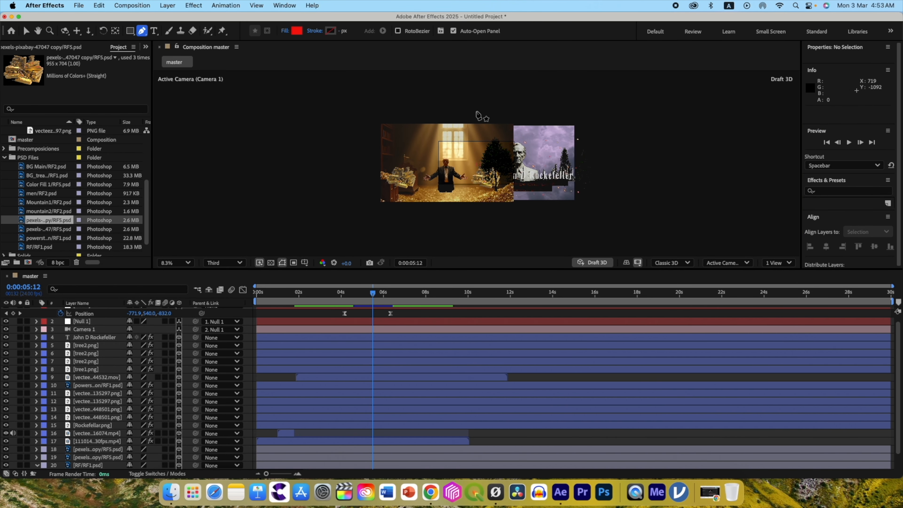
{"action": "left_click", "coordinate": [469, 113]}
{"action": "left_click", "coordinate": [500, 113]}
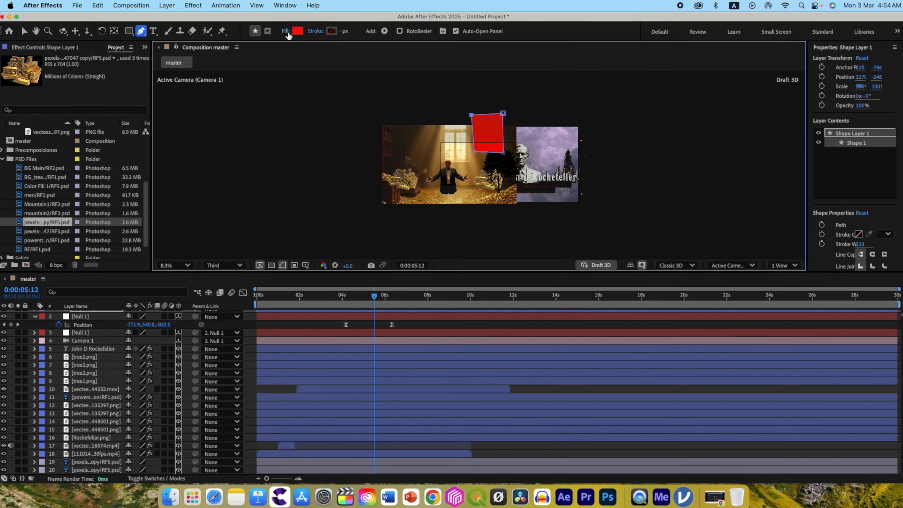
{"action": "left_click", "coordinate": [297, 30]}
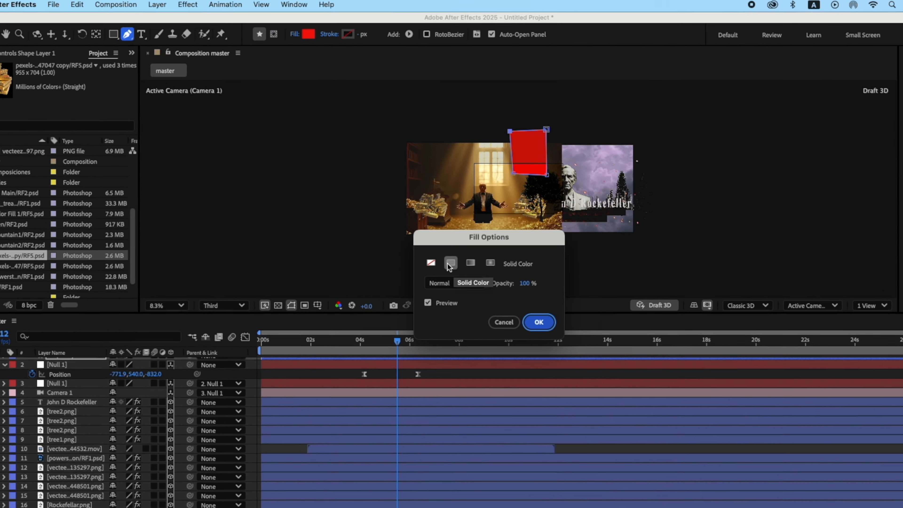
{"action": "left_click", "coordinate": [460, 273]}
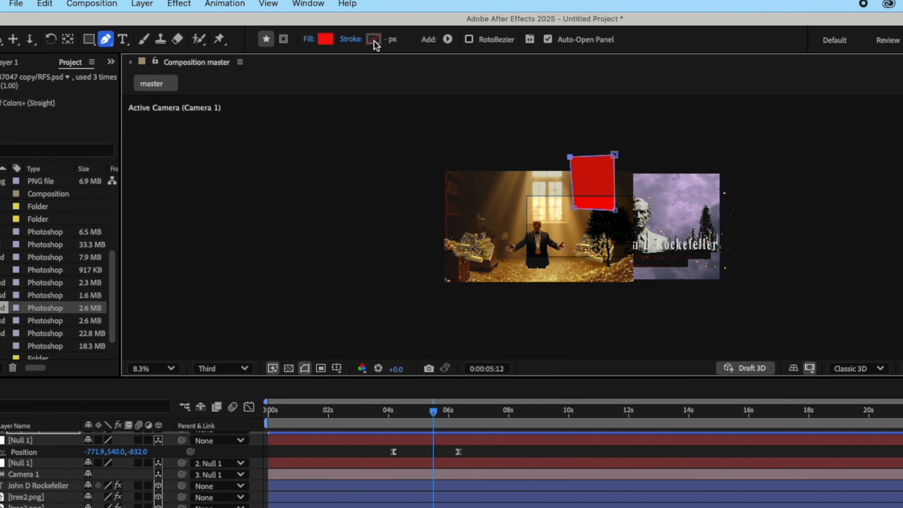
Make the red shape layer 3D and rename it matte.
{"action": "scroll", "coordinate": [41, 473], "scroll_direction": "up", "scroll_amount": 1}
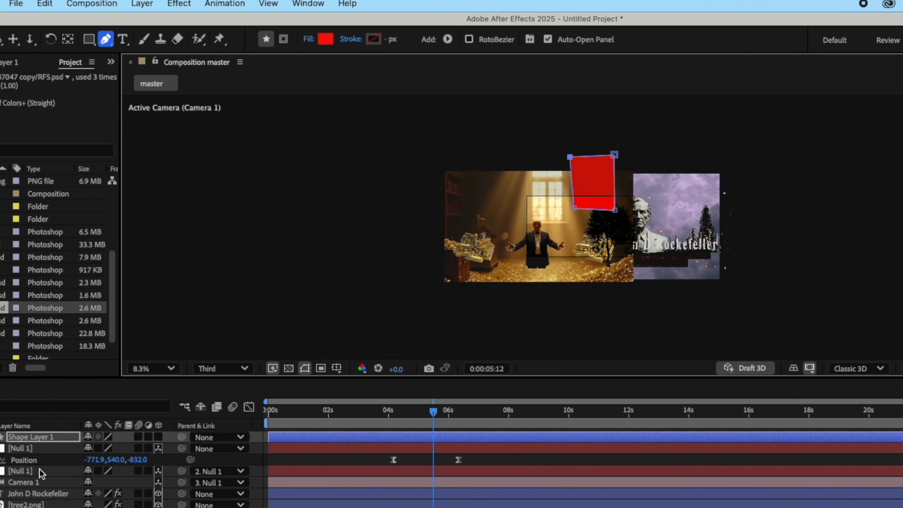
{"action": "left_click", "coordinate": [158, 437]}
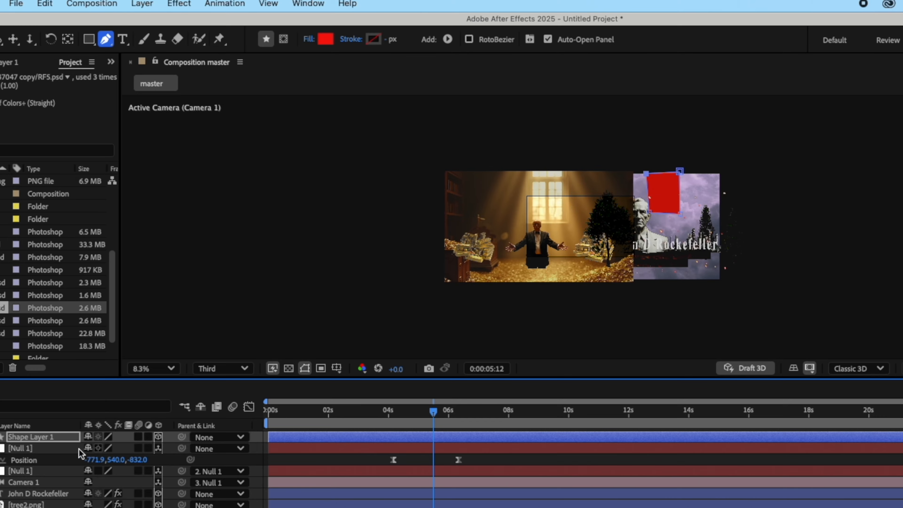
{"action": "left_click", "coordinate": [49, 438]}
{"action": "key", "text": "Return"}
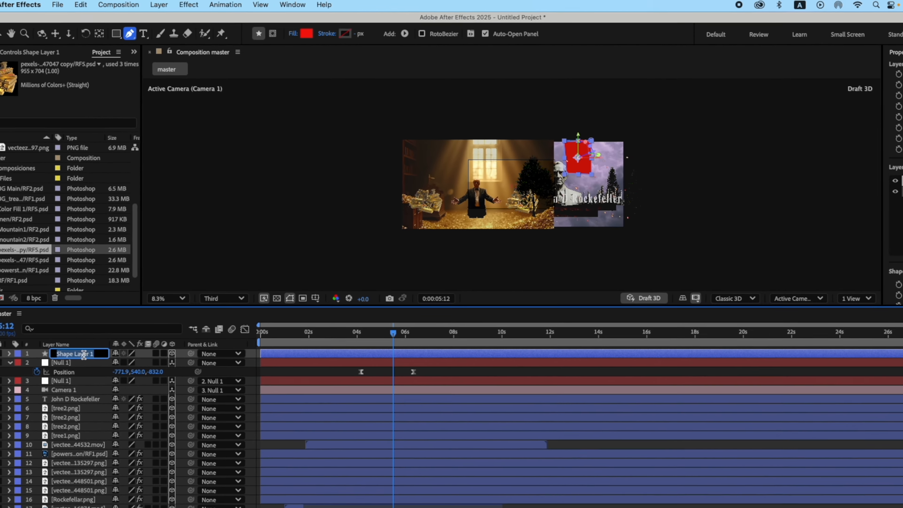
{"action": "type", "text": "matte"}
{"action": "key", "text": "Return"}
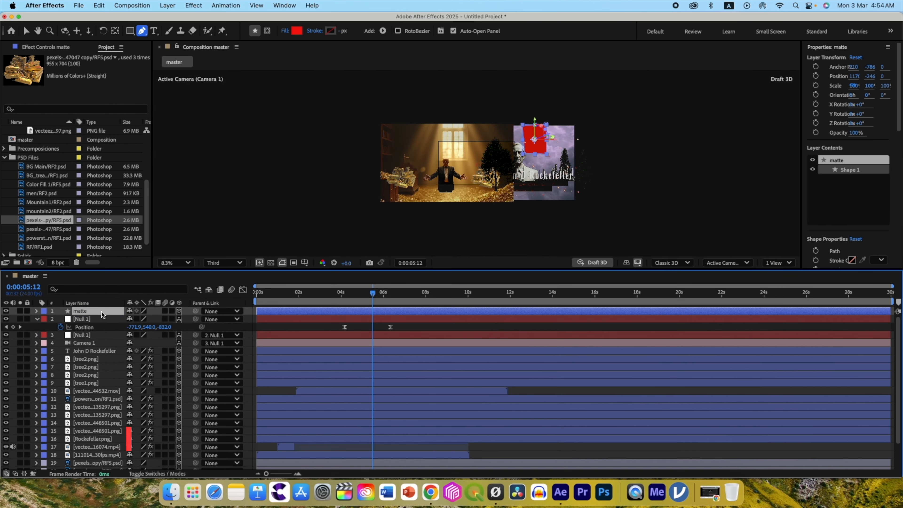
Copy the tree1.png layer's Position, -311.9, 565.5, -1008.0, onto the matte layer.
{"action": "key", "text": "p"}
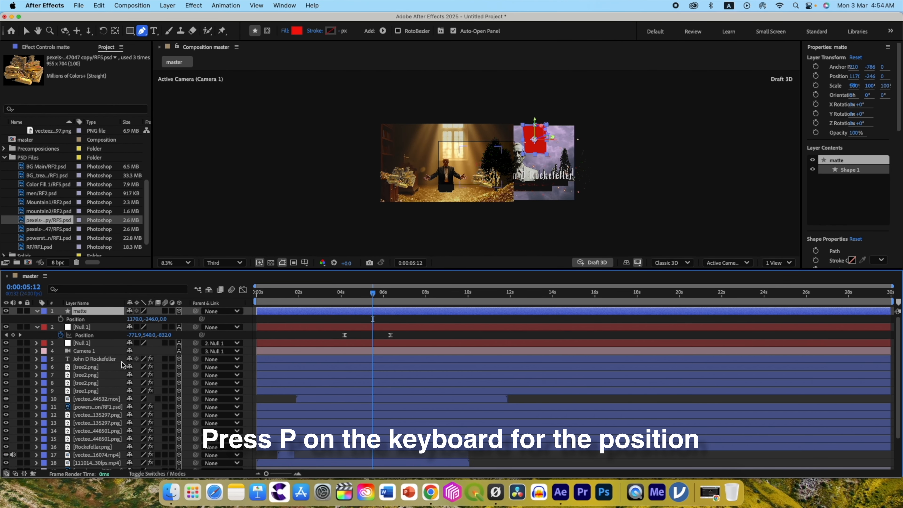
{"action": "left_click", "coordinate": [86, 391]}
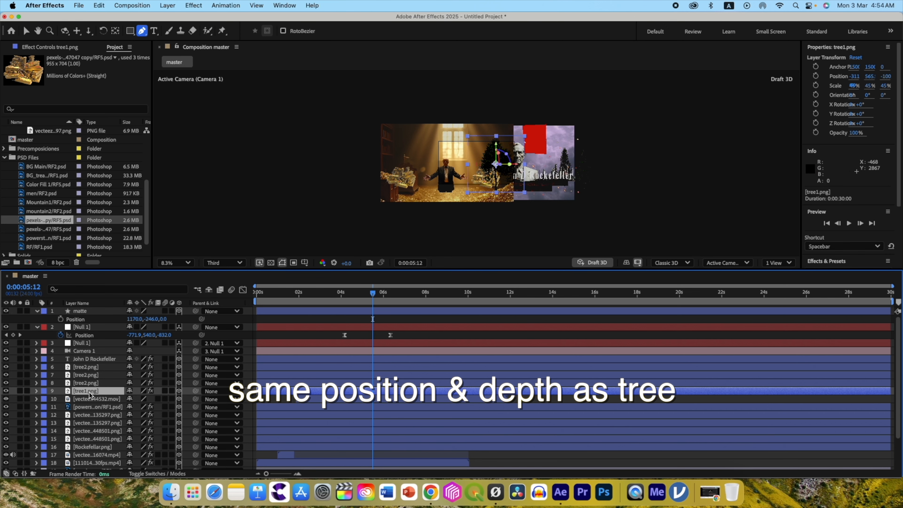
{"action": "key", "text": "p"}
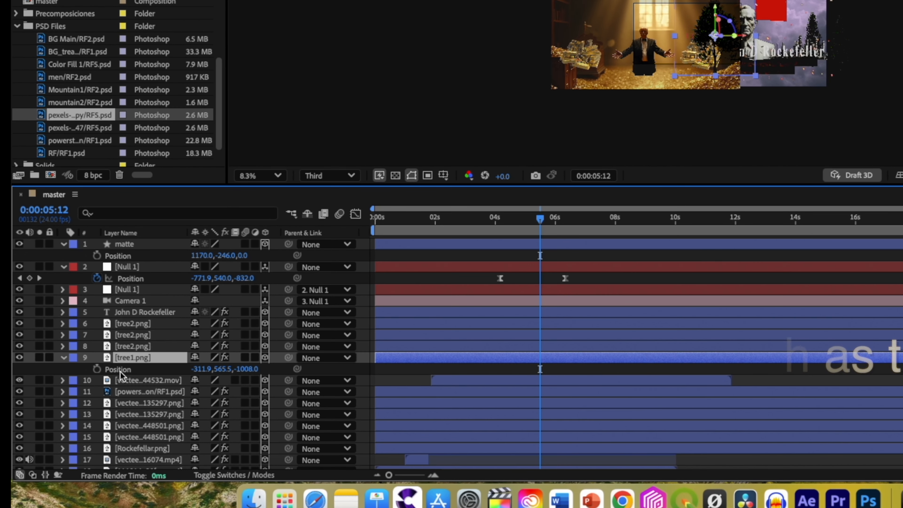
{"action": "left_click", "coordinate": [120, 372]}
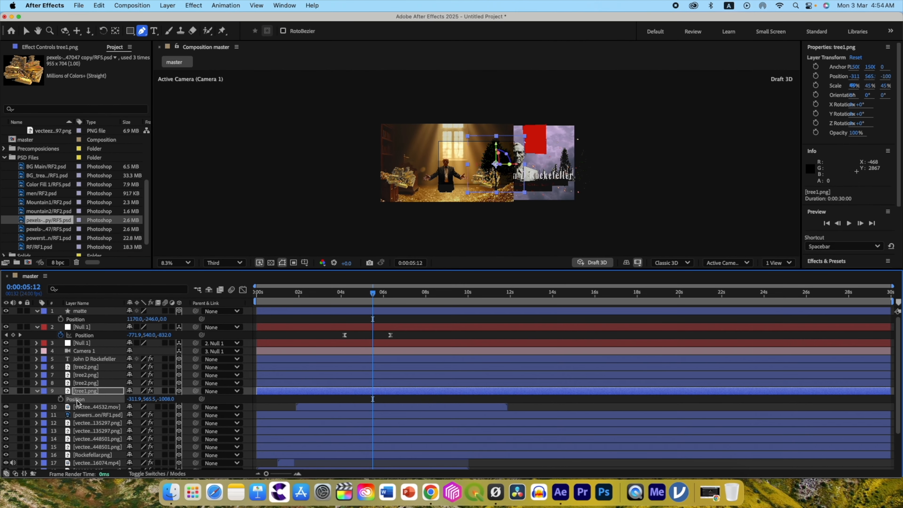
{"action": "left_click", "coordinate": [124, 244]}
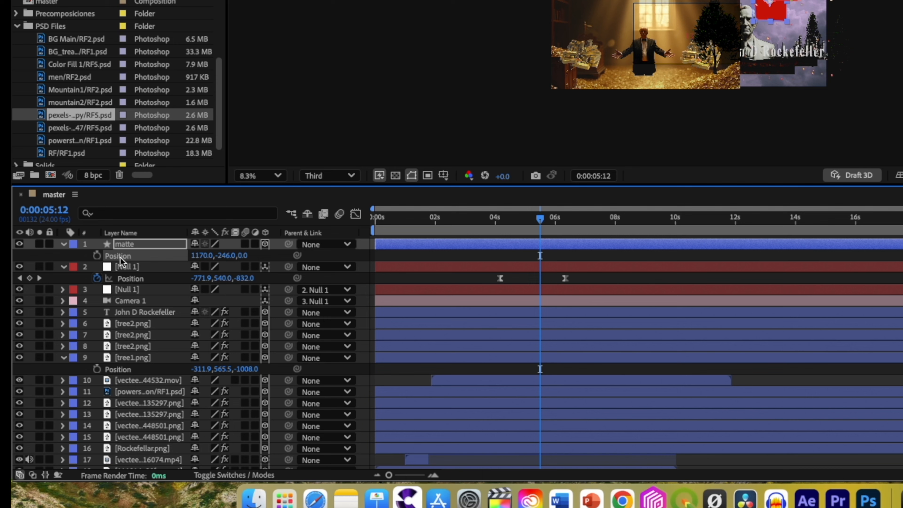
{"action": "key", "text": "cmd+v"}
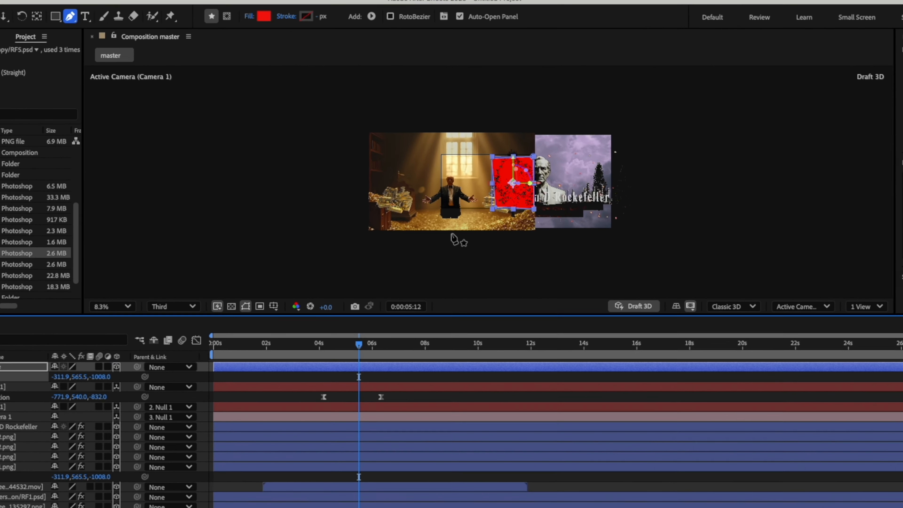
Reshape the matte so one edge runs vertically through tree1 and the shape extends across the whole statue scene.
{"action": "scroll", "coordinate": [510, 252], "scroll_direction": "up", "scroll_amount": 4}
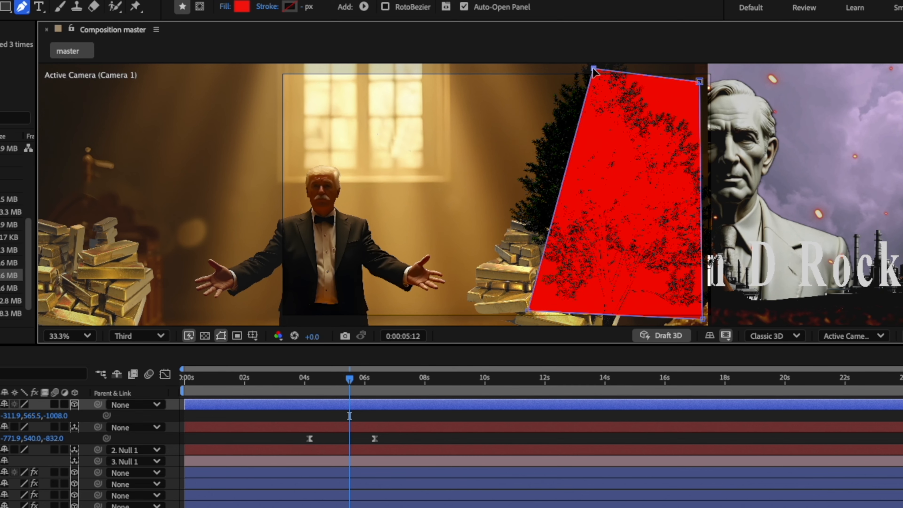
{"action": "left_click_drag", "start_coordinate": [593, 324], "coordinate": [615, 326]}
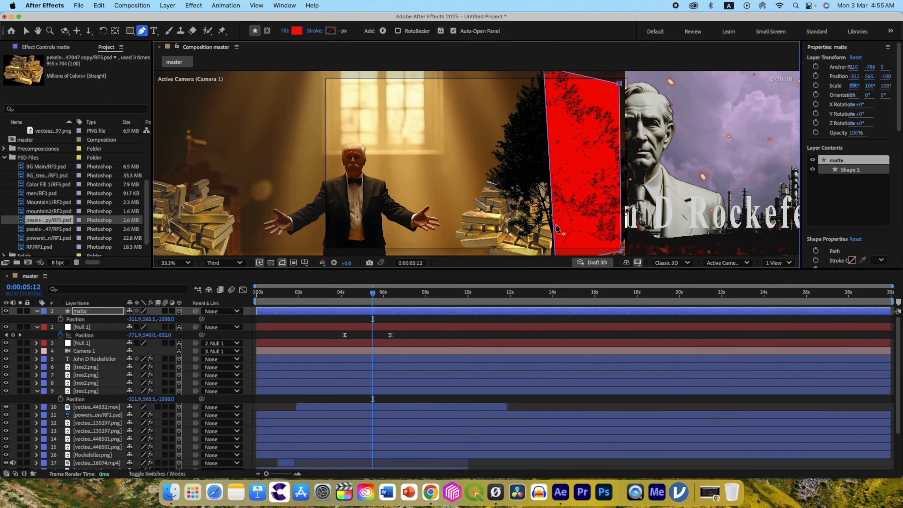
{"action": "scroll", "coordinate": [558, 229], "scroll_direction": "down", "scroll_amount": 2}
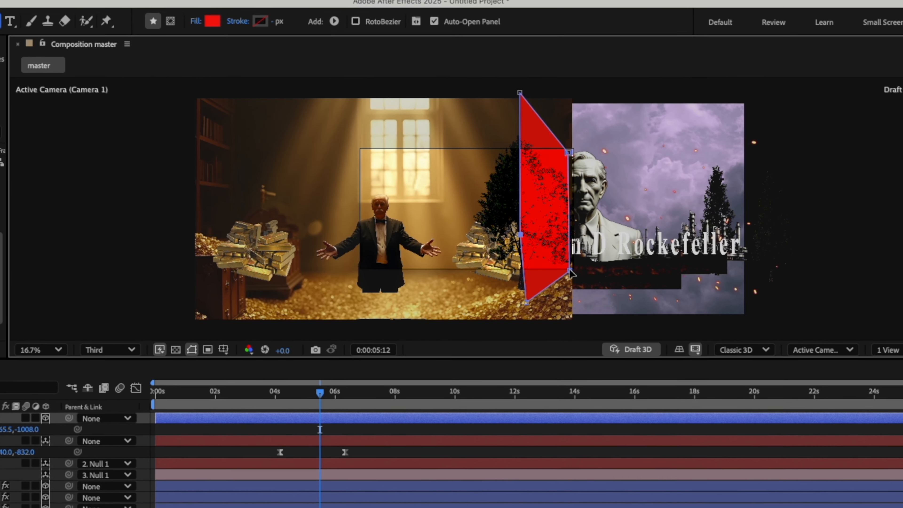
{"action": "left_click_drag", "start_coordinate": [551, 207], "coordinate": [580, 220]}
{"action": "left_click_drag", "start_coordinate": [617, 295], "coordinate": [701, 325]}
{"action": "left_click_drag", "start_coordinate": [527, 304], "coordinate": [527, 326]}
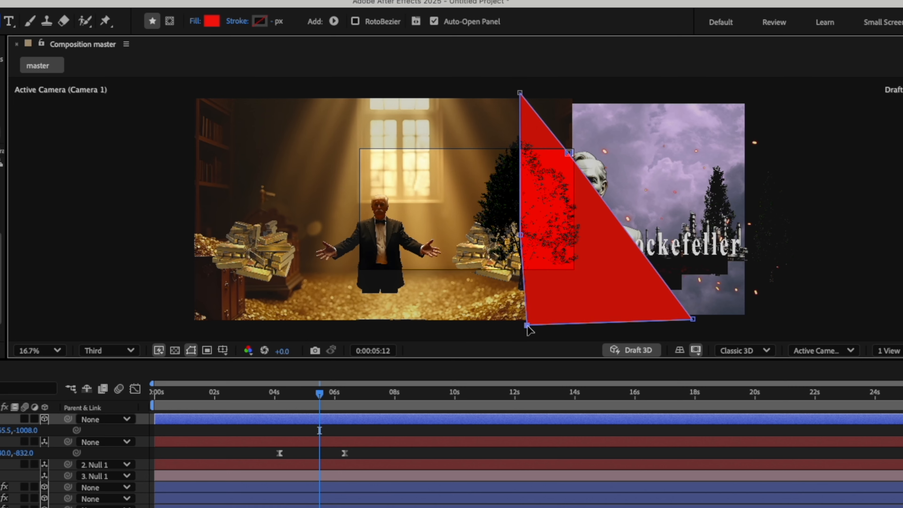
{"action": "left_click_drag", "start_coordinate": [596, 141], "coordinate": [744, 89]}
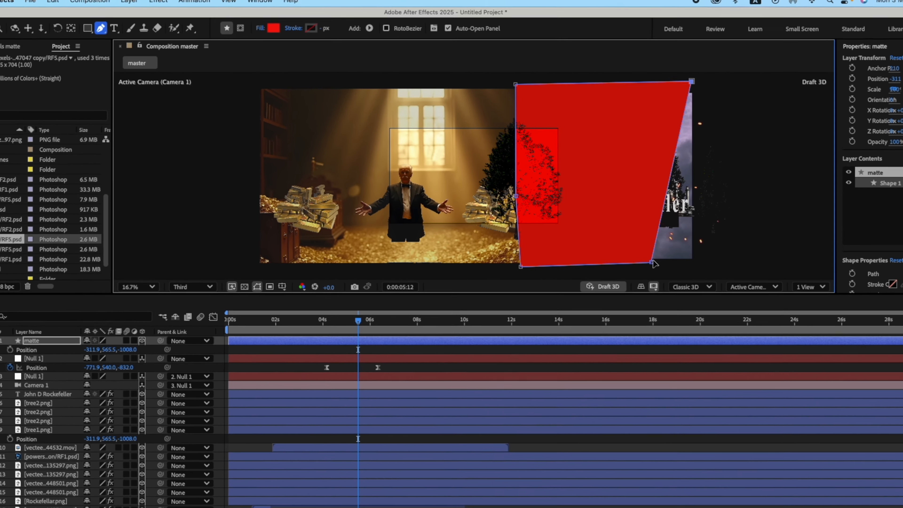
{"action": "left_click_drag", "start_coordinate": [692, 319], "coordinate": [751, 330]}
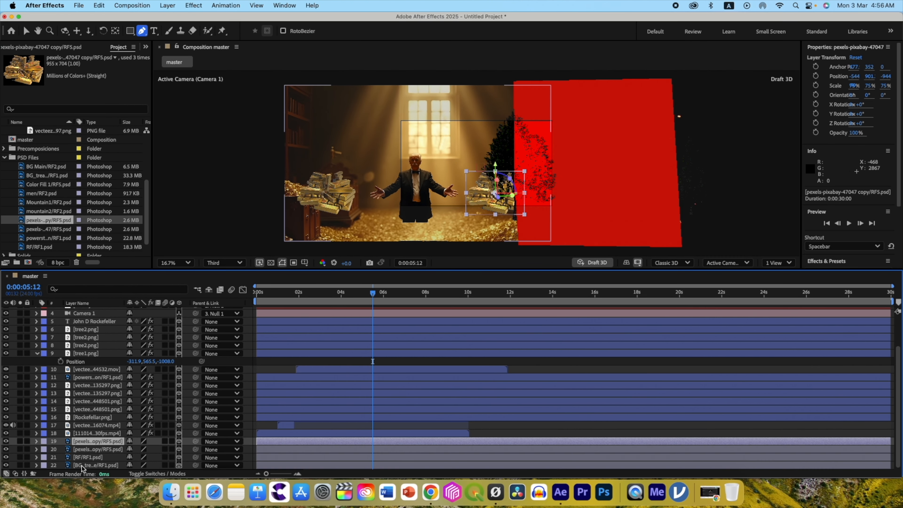
Set the matte layer as an inverted track matte for the four treasure-room layers, and turn off Draft 3D.
{"action": "left_click", "coordinate": [84, 465], "text": "shift"}
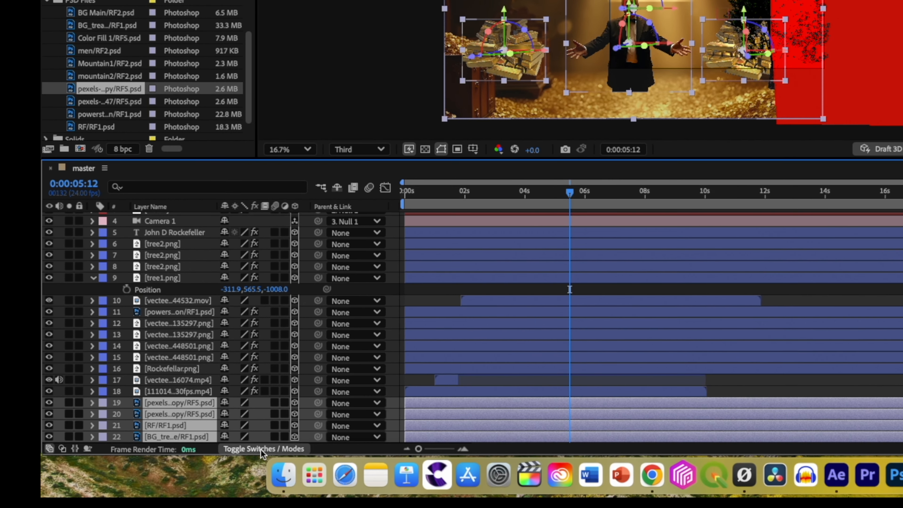
{"action": "left_click", "coordinate": [151, 475]}
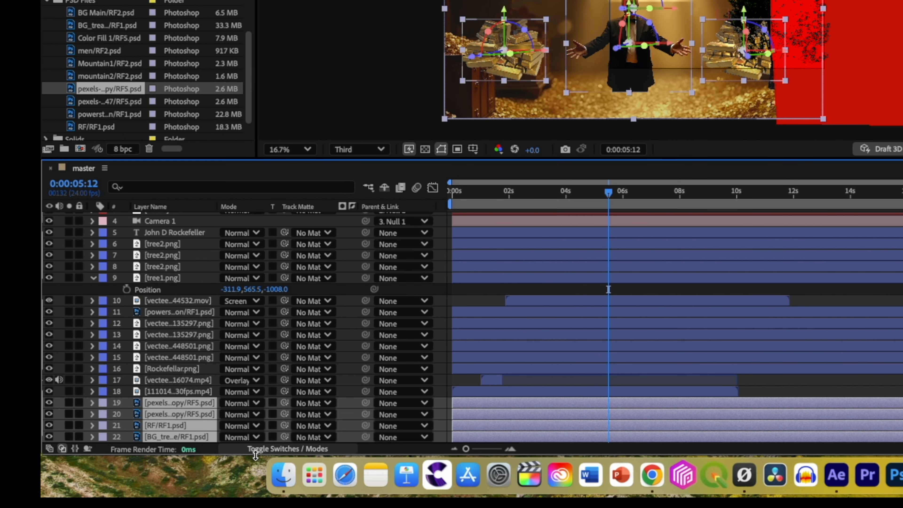
{"action": "left_click", "coordinate": [282, 448]}
{"action": "left_click", "coordinate": [275, 449]}
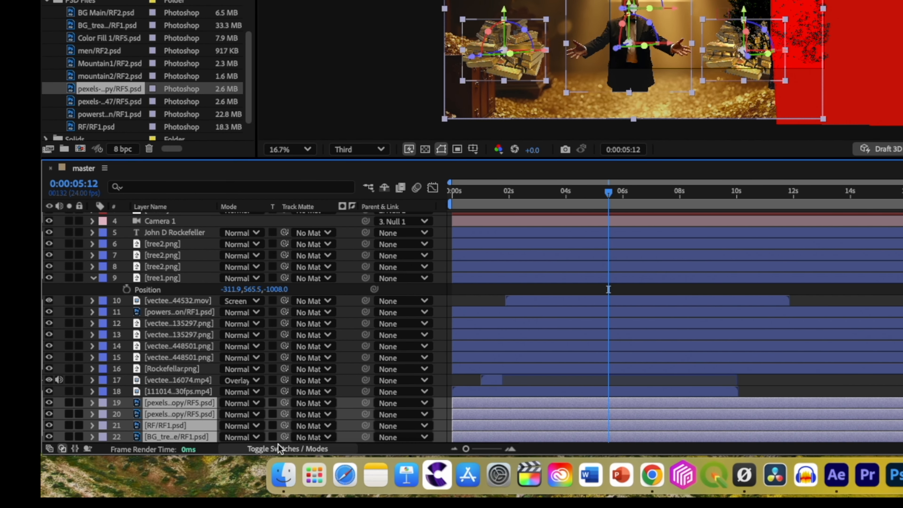
{"action": "left_click", "coordinate": [312, 403]}
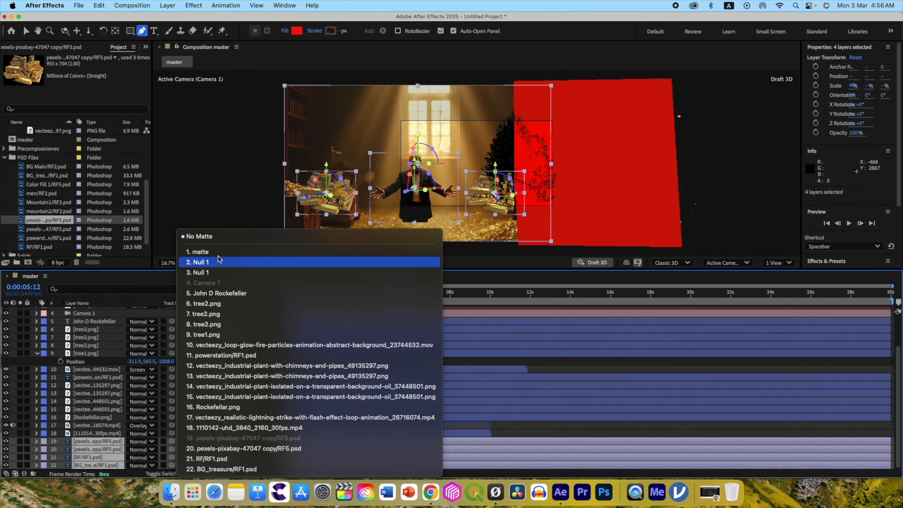
{"action": "left_click", "coordinate": [218, 232]}
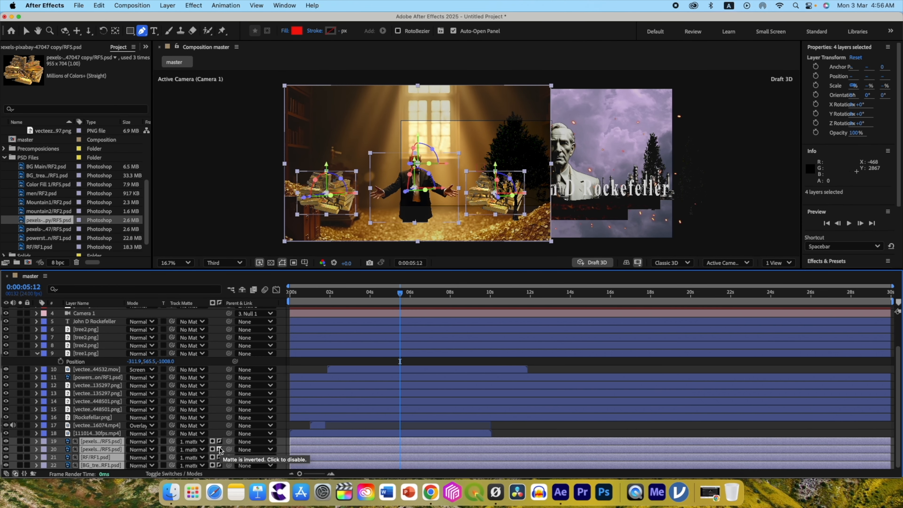
{"action": "left_click", "coordinate": [581, 264]}
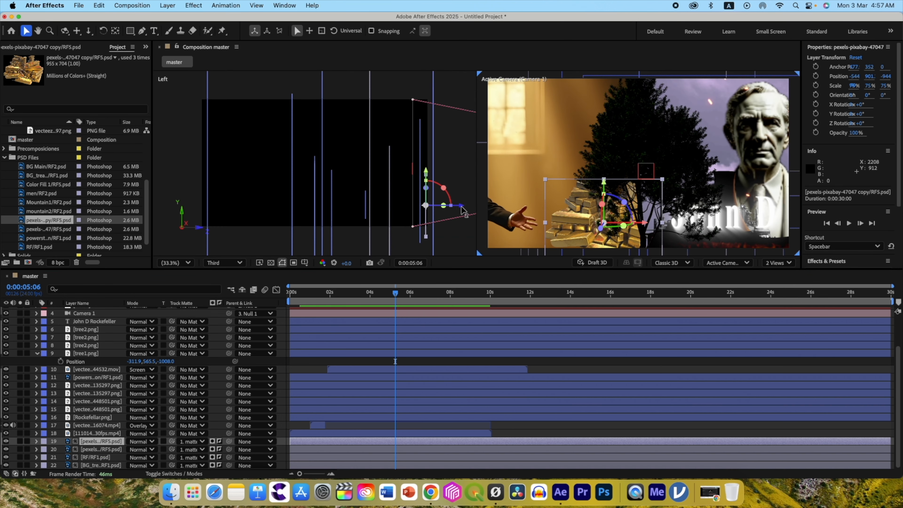
At 0:00:06:11, scale the original gold bars layer to 104% and move it outward to about X -2776.5.
{"action": "left_click_drag", "start_coordinate": [465, 210], "coordinate": [467, 209]}
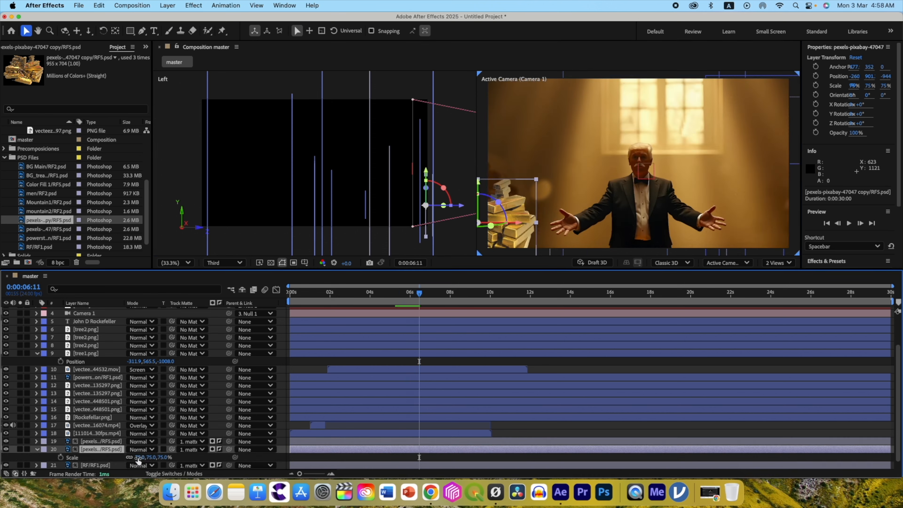
{"action": "left_click_drag", "start_coordinate": [145, 457], "coordinate": [150, 457]}
{"action": "left_click_drag", "start_coordinate": [519, 224], "coordinate": [489, 226]}
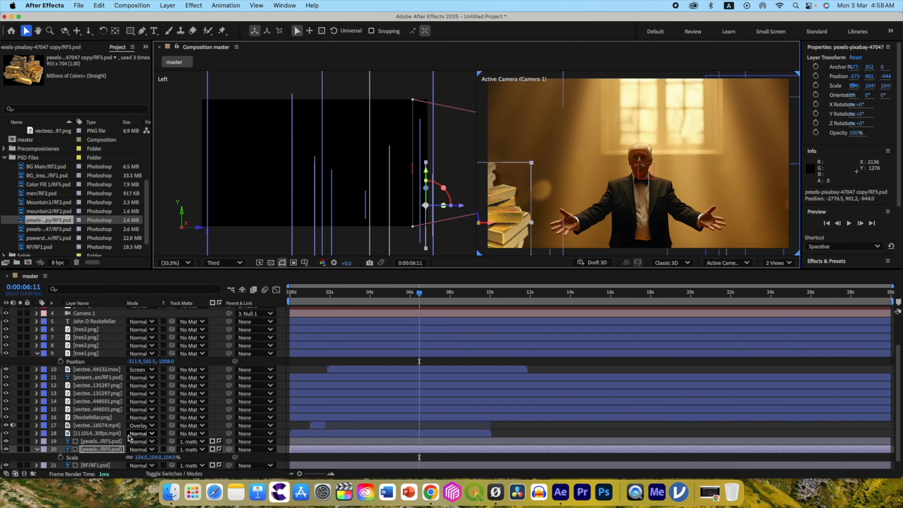
Scale the man layer RF/RF1.psd to 57% and reposition the duplicate gold bars at about -465.8, 901.2, -1004.0.
{"action": "left_click", "coordinate": [95, 466]}
{"action": "key", "text": "s"}
{"action": "left_click_drag", "start_coordinate": [138, 458], "coordinate": [141, 458]}
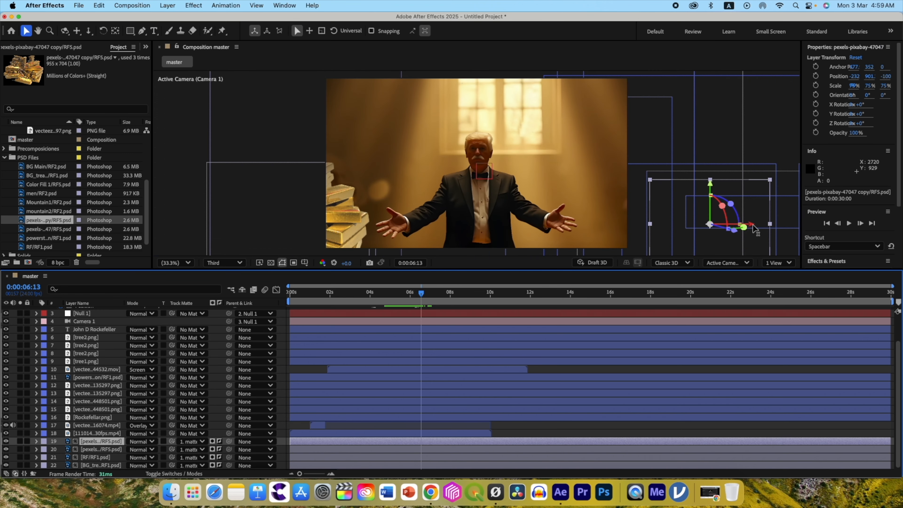
{"action": "mouse_move", "coordinate": [711, 224]}
{"action": "left_mouse_down"}
{"action": "mouse_move", "coordinate": [737, 228]}
{"action": "mouse_move", "coordinate": [715, 230]}
{"action": "left_mouse_up"}
{"action": "left_click", "coordinate": [415, 292]}
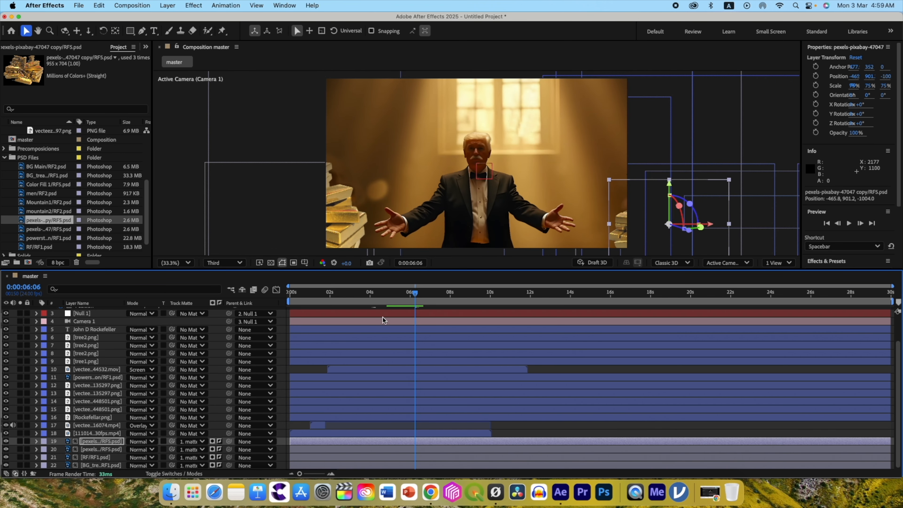
Apply Curves with a darkening curve to the original gold bars, and copy that effect onto the duplicate gold bars layer.
{"action": "left_click", "coordinate": [102, 449]}
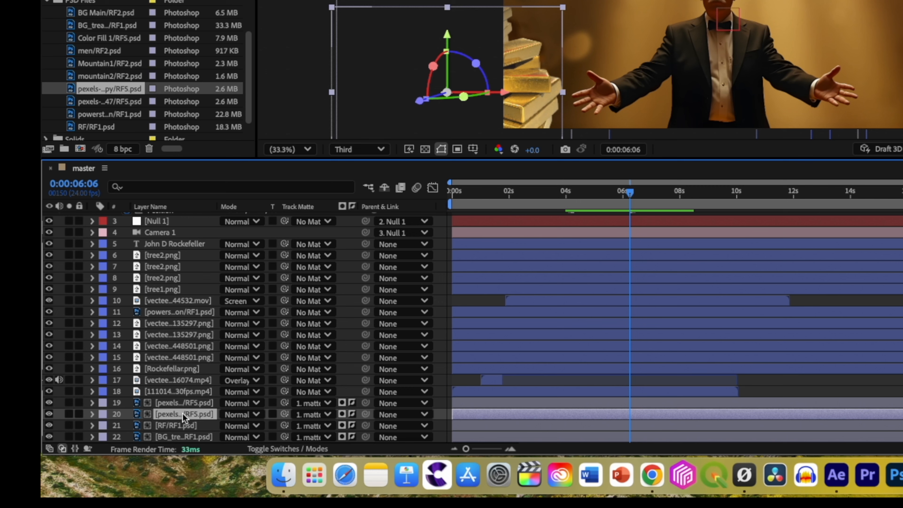
{"action": "key", "text": "ctrl+space"}
{"action": "type", "text": "cur"}
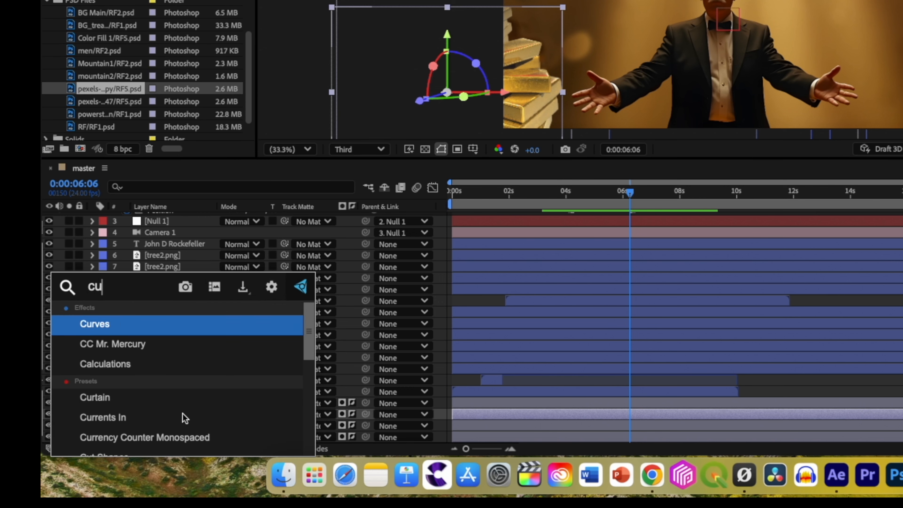
{"action": "key", "text": "Return"}
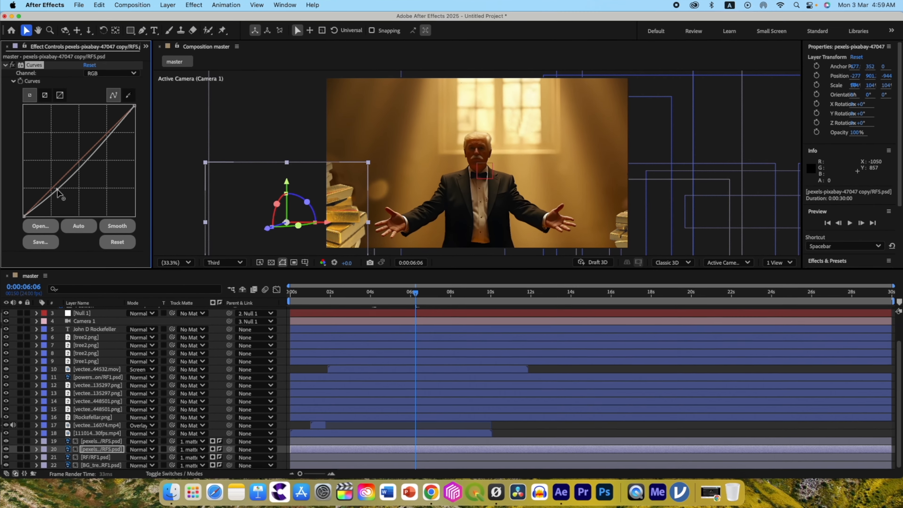
{"action": "left_click_drag", "start_coordinate": [57, 189], "coordinate": [65, 197]}
{"action": "left_click", "coordinate": [99, 5]}
{"action": "left_click", "coordinate": [103, 67]}
{"action": "left_click", "coordinate": [93, 442]}
{"action": "left_click", "coordinate": [99, 5]}
{"action": "left_click", "coordinate": [103, 107]}
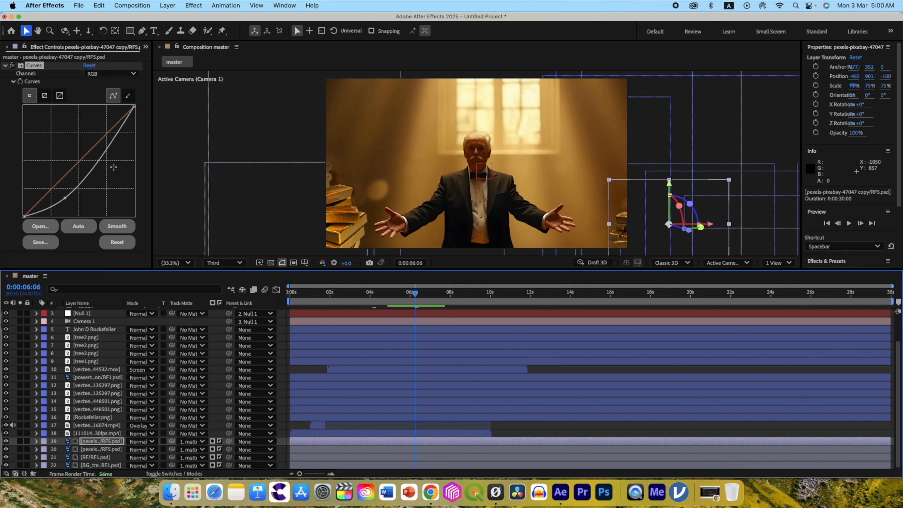
Rename the original gold bars layer gold1 and the duplicate gold2.
{"action": "left_click", "coordinate": [93, 449]}
{"action": "key", "text": "Return"}
{"action": "type", "text": "g"}
{"action": "key", "text": "Return"}
{"action": "left_click", "coordinate": [96, 442]}
{"action": "key", "text": "Return"}
{"action": "type", "text": "gold2"}
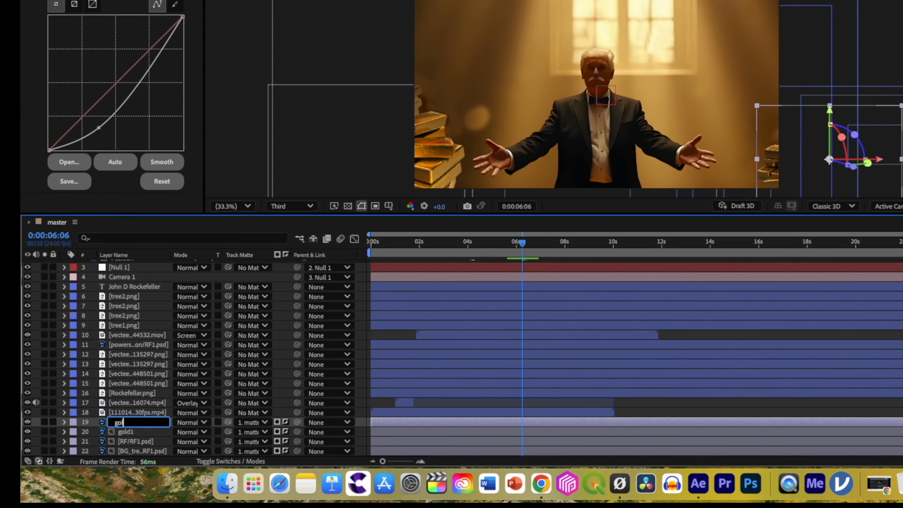
{"action": "key", "text": "Return"}
Duplicate both gold layers and move the copy of gold1 above gold2 in the layer stack.
{"action": "left_click", "coordinate": [95, 448], "text": "shift"}
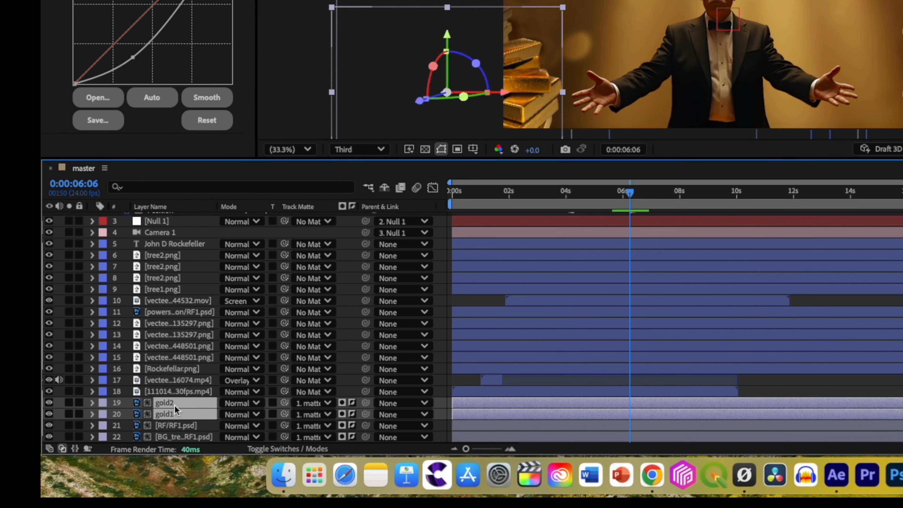
{"action": "key", "text": "super+d"}
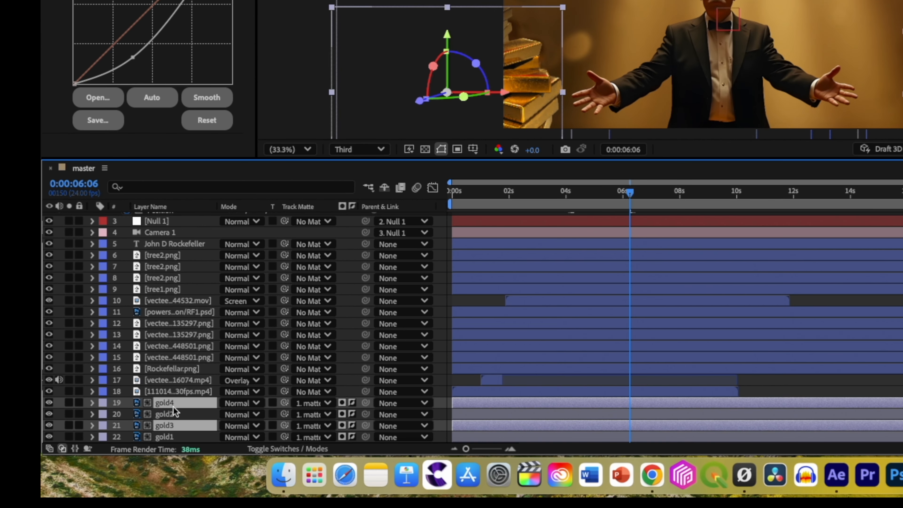
{"action": "left_click_drag", "start_coordinate": [162, 422], "coordinate": [165, 410]}
Apply the Extract effect to gold3 and isolate its highlights with Black Point 205 and Black Softness 49.
{"action": "left_click", "coordinate": [164, 415]}
{"action": "key", "text": "ctrl+space"}
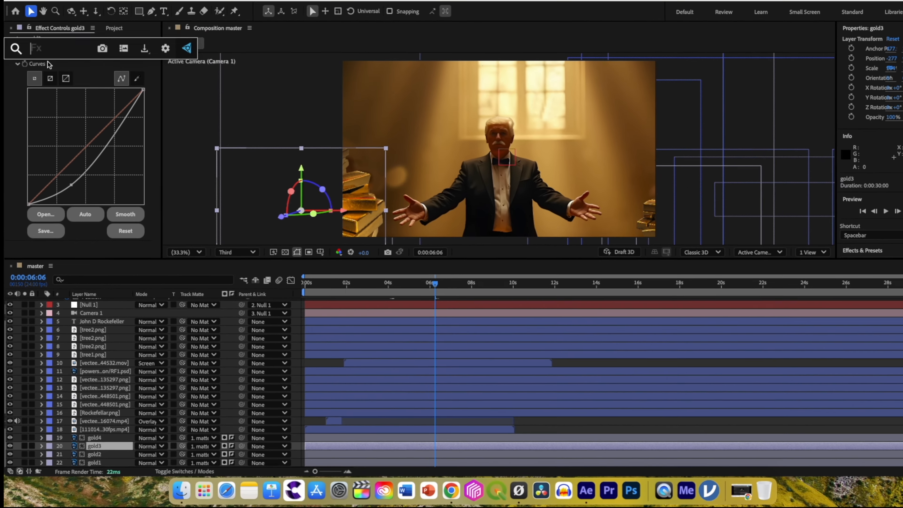
{"action": "type", "text": "extr"}
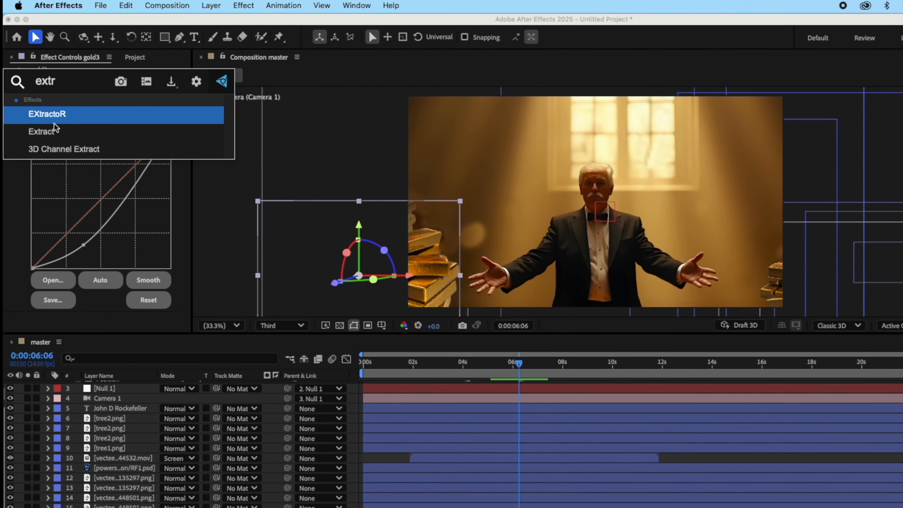
{"action": "left_click", "coordinate": [40, 106]}
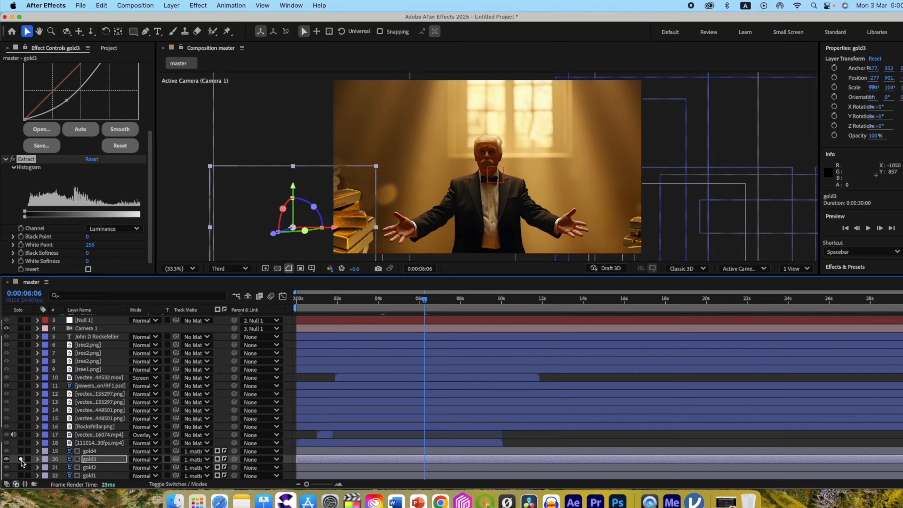
{"action": "left_click_drag", "start_coordinate": [34, 262], "coordinate": [52, 260]}
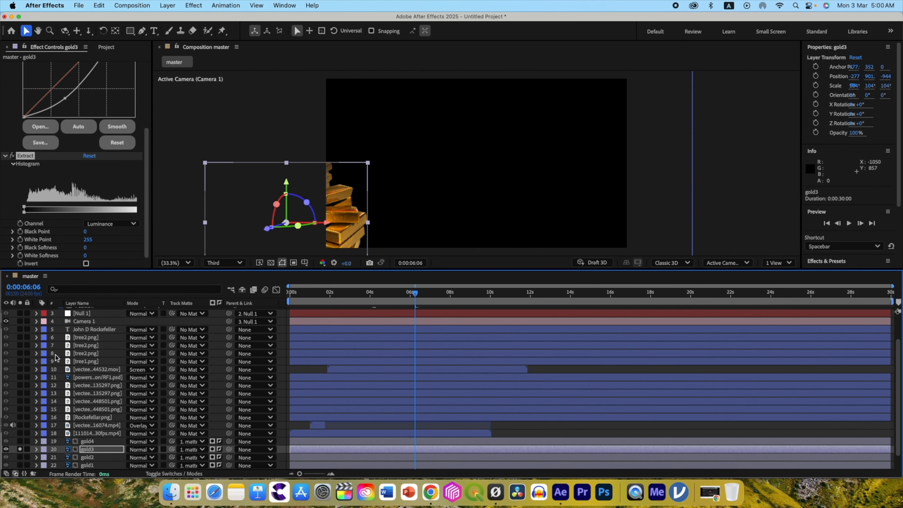
{"action": "left_click_drag", "start_coordinate": [39, 210], "coordinate": [96, 211]}
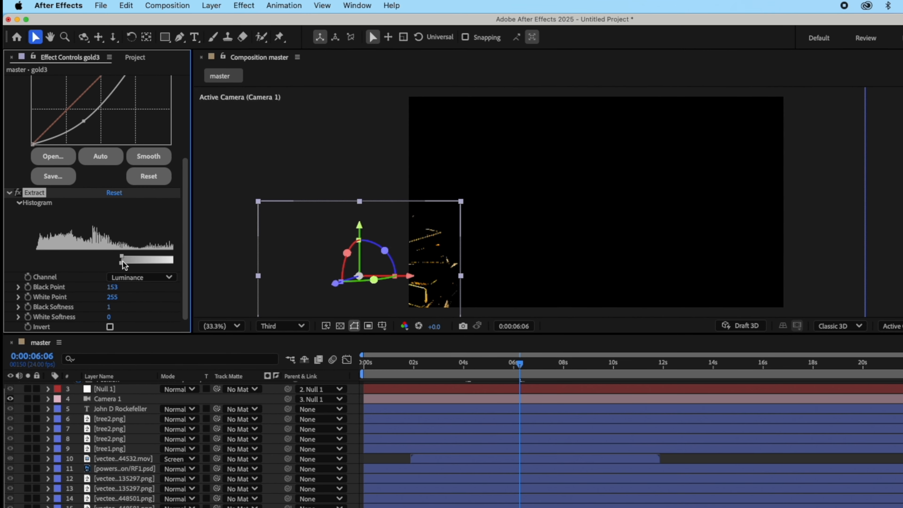
{"action": "left_click_drag", "start_coordinate": [124, 256], "coordinate": [162, 257]}
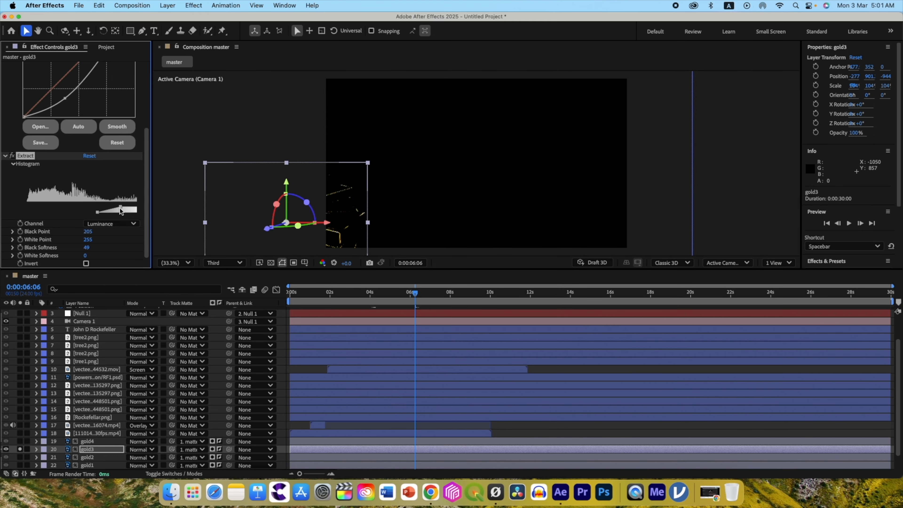
Add Deep Glow to gold3 and lower the Extract effect's Black Point to 175.
{"action": "key", "text": "ctrl+space"}
{"action": "type", "text": "de"}
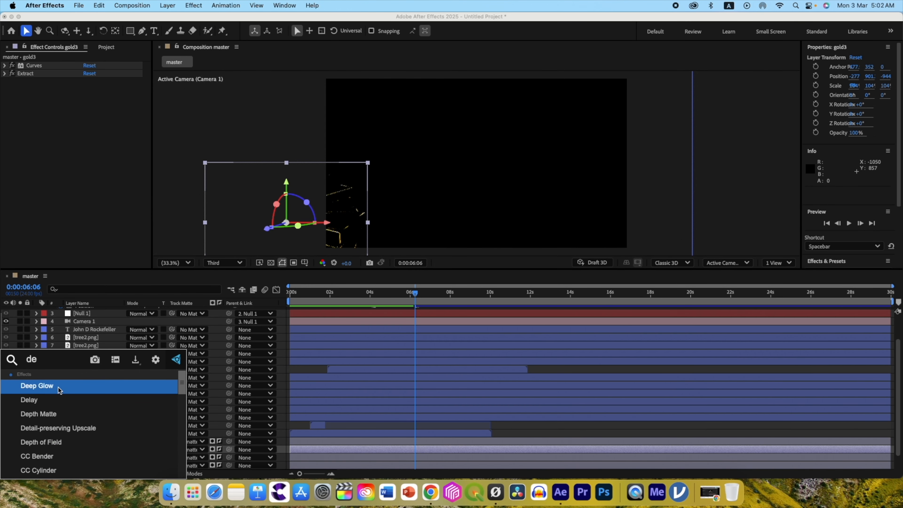
{"action": "left_click", "coordinate": [58, 387]}
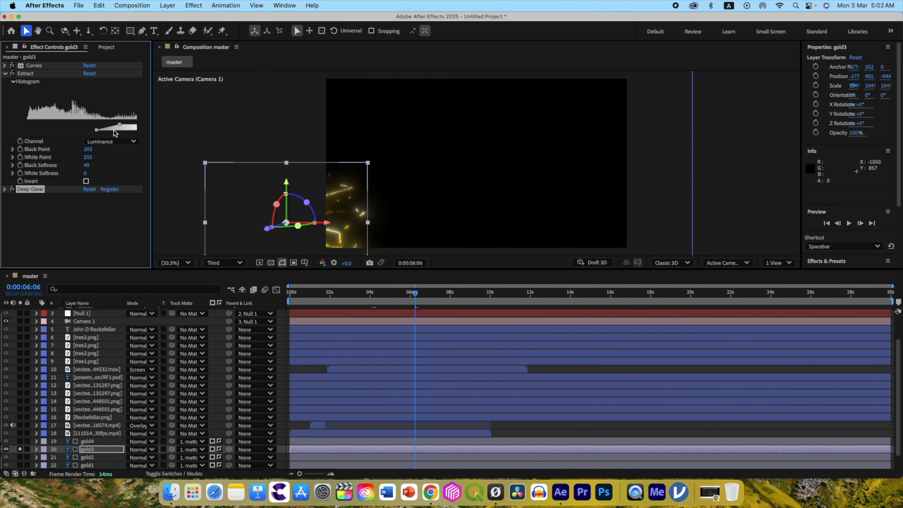
{"action": "left_click_drag", "start_coordinate": [119, 124], "coordinate": [107, 124]}
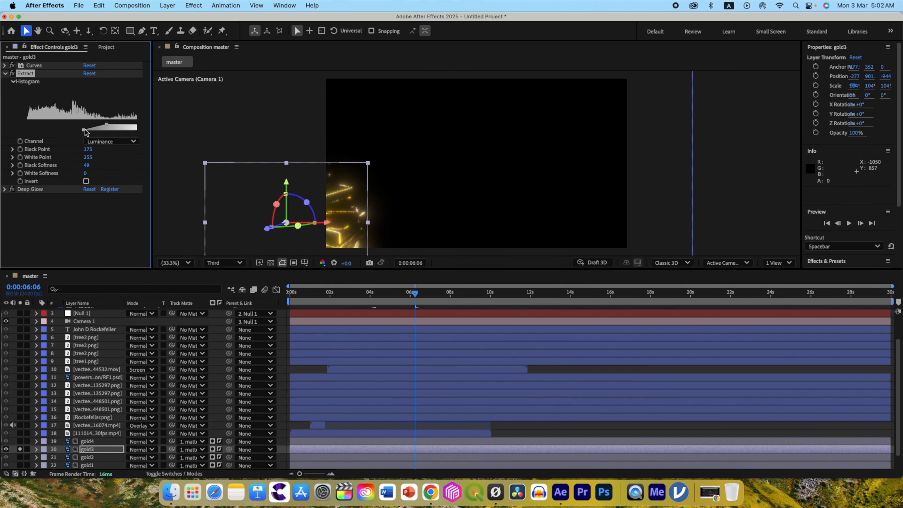
Set the Deep Glow exposure on gold3 to 1.11.
{"action": "left_click", "coordinate": [6, 73]}
{"action": "left_click", "coordinate": [5, 81]}
{"action": "left_click_drag", "start_coordinate": [91, 105], "coordinate": [78, 107]}
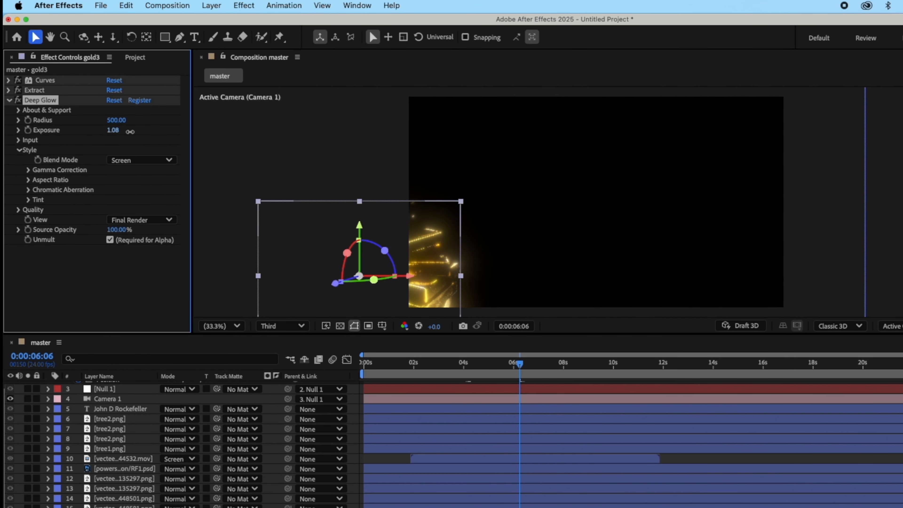
Add a Levels effect to gold3 and adjust its midtones to brighten the glowing highlights.
{"action": "key", "text": "ctrl+space"}
{"action": "type", "text": "lev"}
{"action": "left_click", "coordinate": [67, 312]}
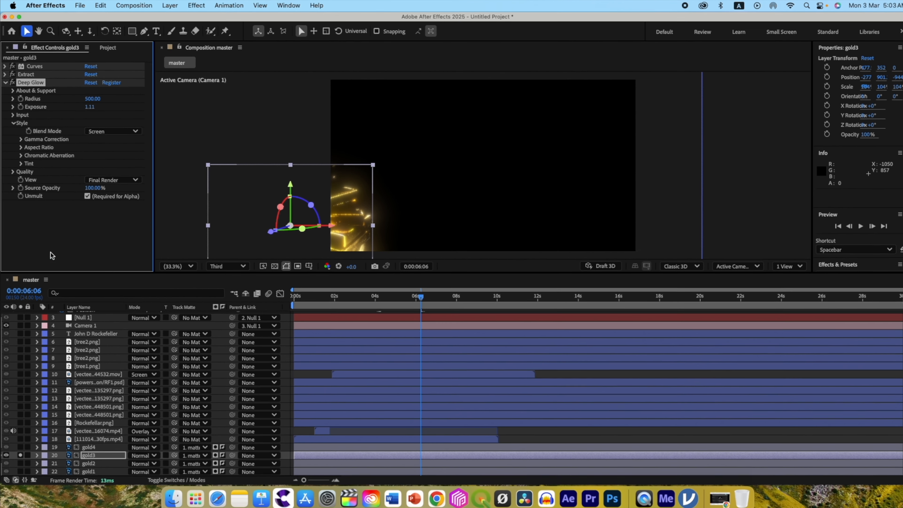
{"action": "left_click_drag", "start_coordinate": [82, 196], "coordinate": [69, 200]}
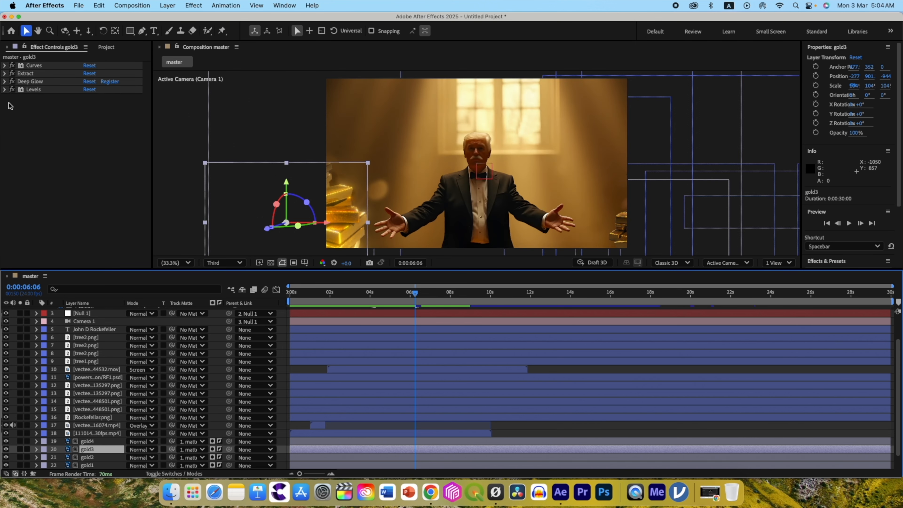
Add an expression to gold3's Deep Glow exposure combining posterizeTime(8) with a wiggle() function.
{"action": "left_click", "coordinate": [5, 81]}
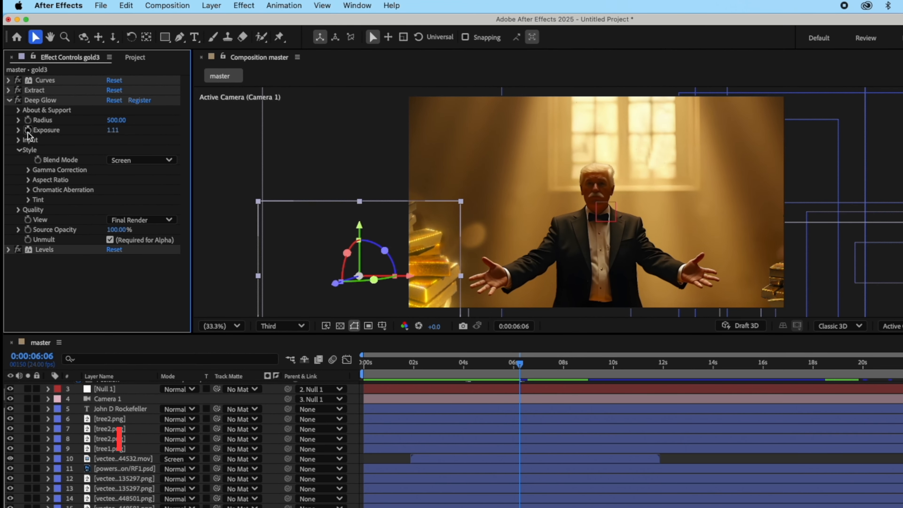
{"action": "left_click", "coordinate": [27, 130], "text": "alt"}
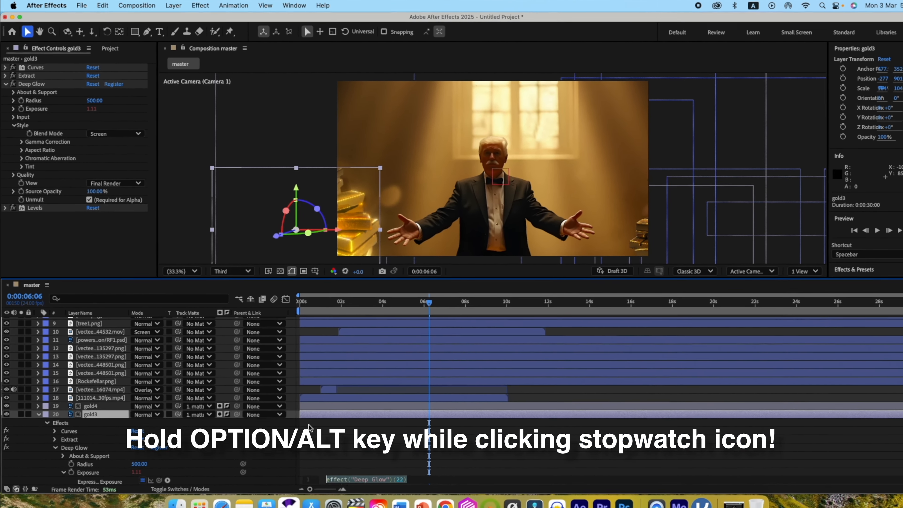
{"action": "type", "text": "posterizeTime()8"}
{"action": "left_click", "coordinate": [423, 463]}
{"action": "key", "text": "Return"}
{"action": "type", "text": "wiggle()"}
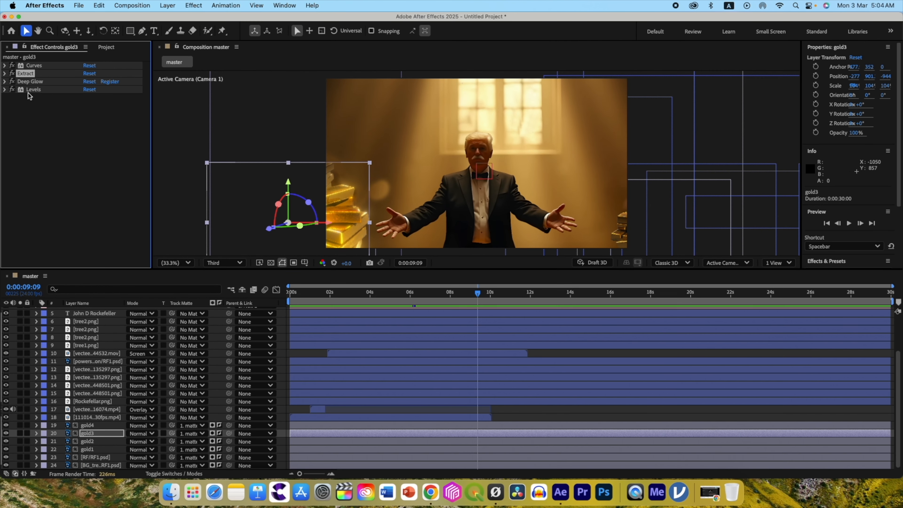
Copy the glow effects from gold3 and paste them onto the gold4 layer.
{"action": "left_click", "coordinate": [100, 5]}
{"action": "left_click", "coordinate": [102, 67]}
{"action": "left_click", "coordinate": [87, 425]}
{"action": "left_click", "coordinate": [95, 6]}
{"action": "left_click", "coordinate": [103, 107]}
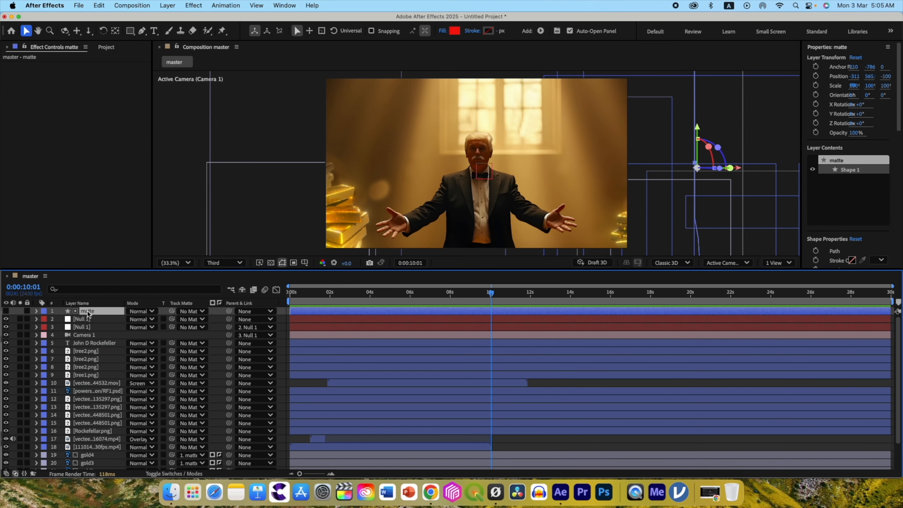
Scale the power station layer to 71% and move the lower industrial plant layer slightly upward.
{"action": "left_click_drag", "start_coordinate": [86, 312], "coordinate": [103, 449]}
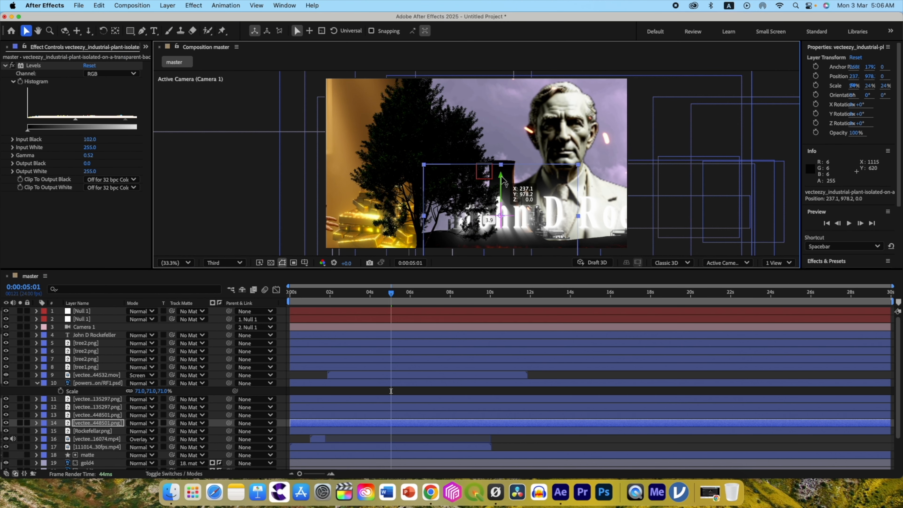
{"action": "left_click_drag", "start_coordinate": [502, 189], "coordinate": [501, 182]}
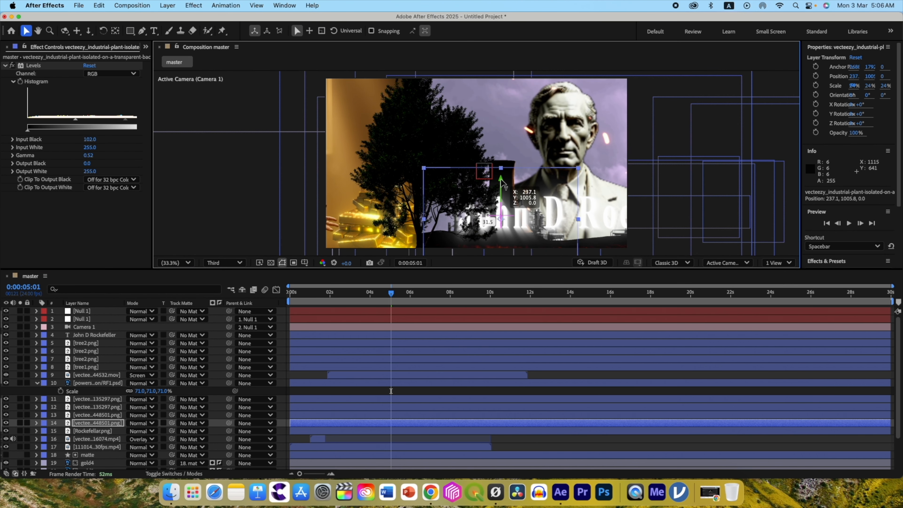
{"action": "left_click_drag", "start_coordinate": [391, 295], "coordinate": [379, 298]}
Duplicate the top Null 1 and clear the position keyframes from the copy.
{"action": "left_click", "coordinate": [91, 314]}
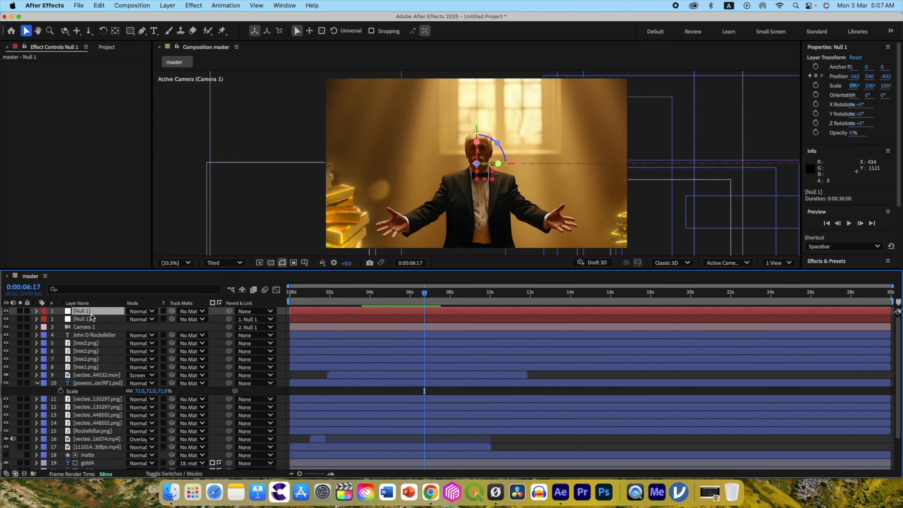
{"action": "key", "text": "super+d"}
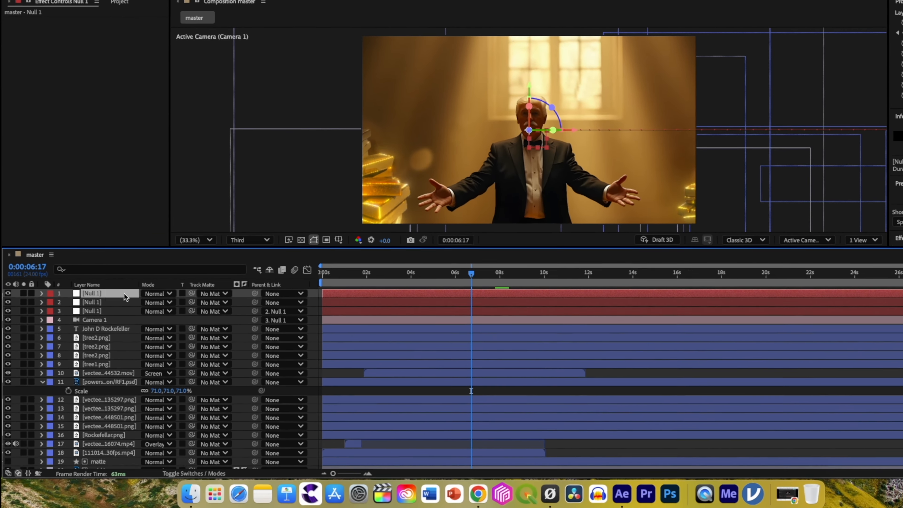
{"action": "key", "text": "p"}
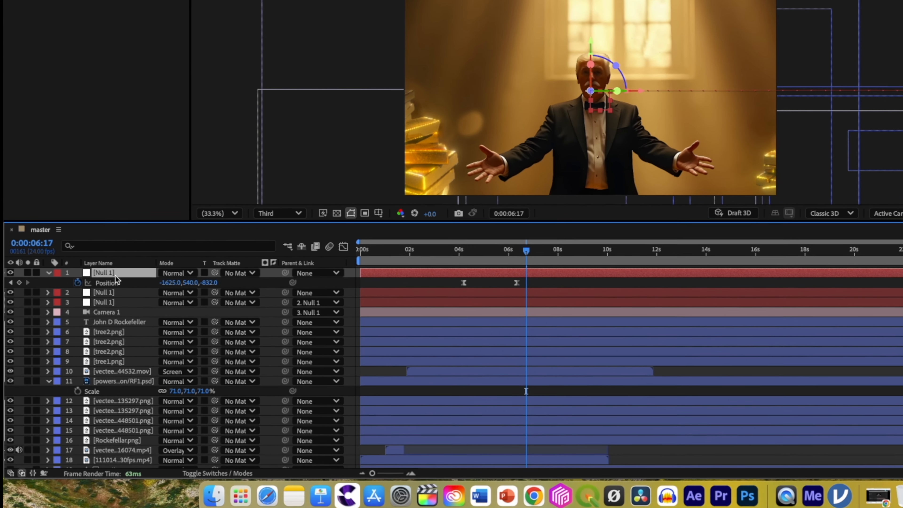
{"action": "left_click", "coordinate": [80, 282]}
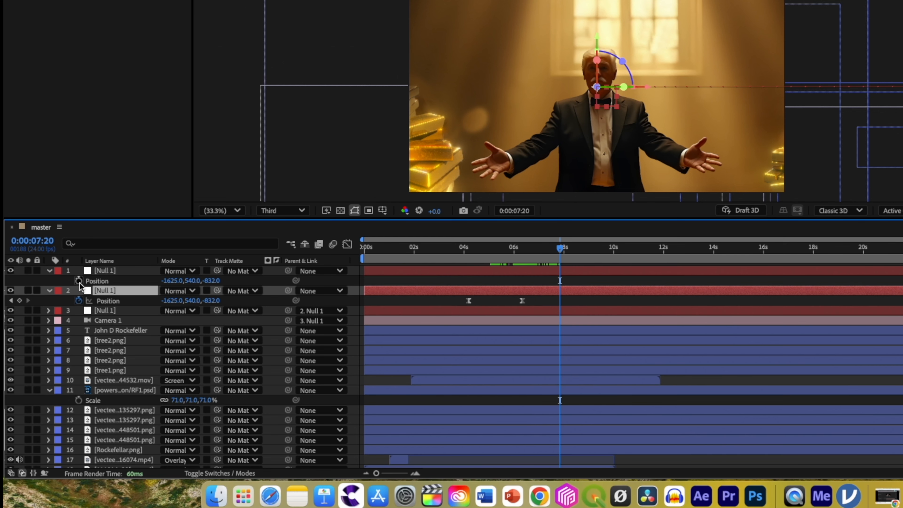
Add a position keyframe to the new null at 0:00:07:20 and parent the second null to it.
{"action": "left_click", "coordinate": [78, 280]}
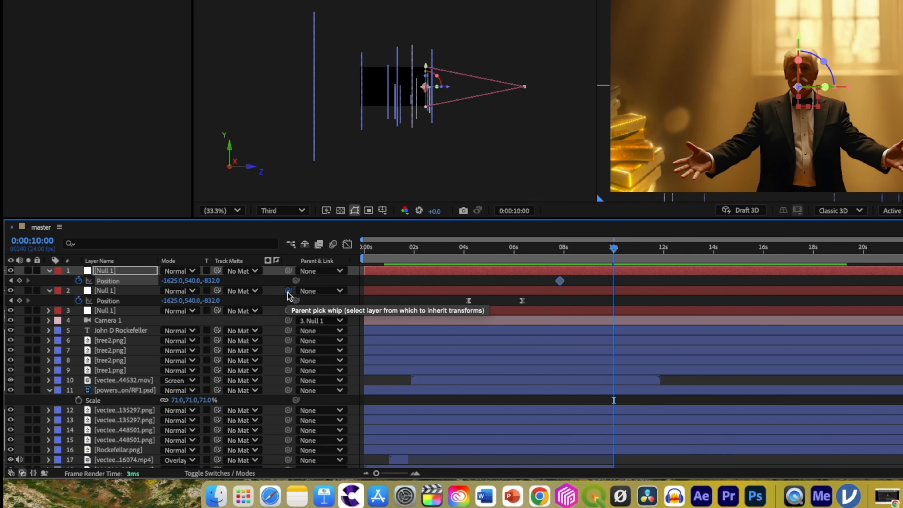
{"action": "left_click_drag", "start_coordinate": [288, 291], "coordinate": [193, 274]}
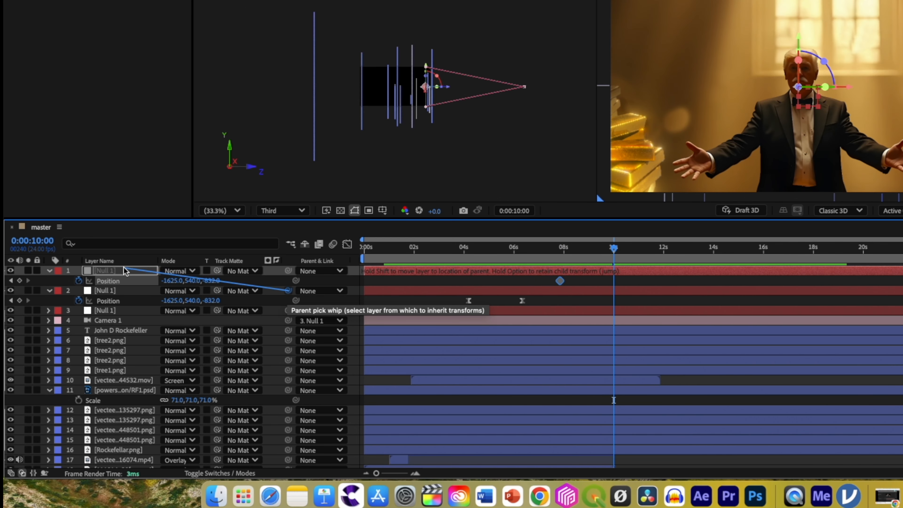
{"action": "left_click_drag", "start_coordinate": [124, 271], "coordinate": [123, 272]}
Keyframe the top null's position at 10 and 12 seconds, ending at -1625, -1013, 225.
{"action": "left_click_drag", "start_coordinate": [210, 281], "coordinate": [293, 276]}
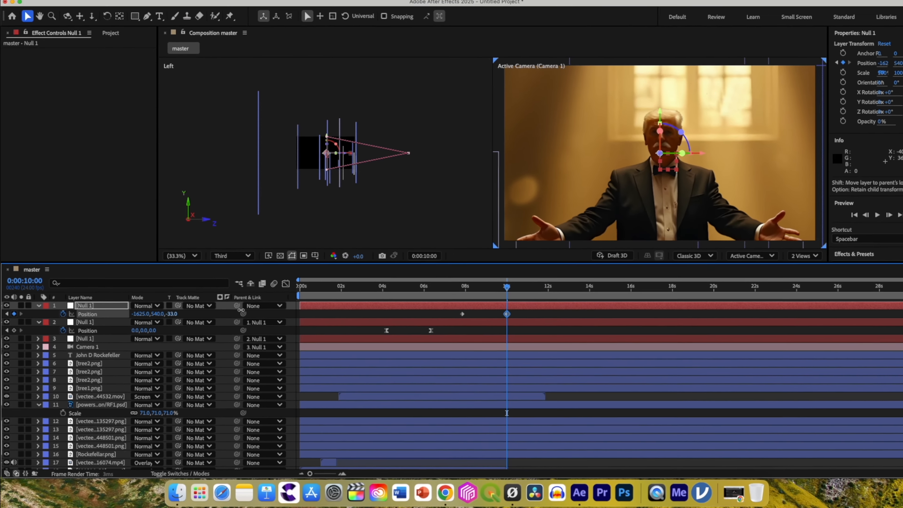
{"action": "left_click_drag", "start_coordinate": [241, 310], "coordinate": [300, 311]}
{"action": "left_click_drag", "start_coordinate": [507, 286], "coordinate": [550, 286]}
{"action": "left_click_drag", "start_coordinate": [156, 314], "coordinate": [4, 320]}
{"action": "left_click_drag", "start_coordinate": [151, 319], "coordinate": [67, 309]}
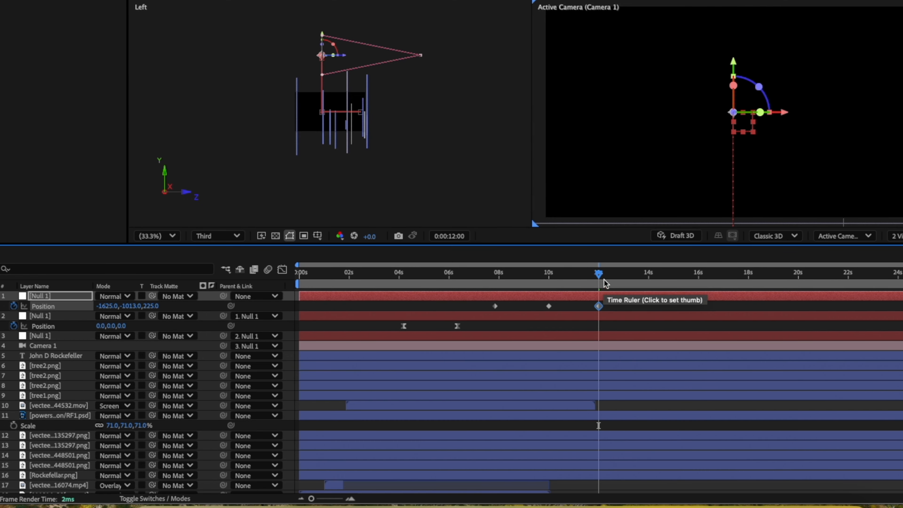
Apply Easy Ease to the top null's three position keyframes and review the upward camera move.
{"action": "left_click_drag", "start_coordinate": [601, 281], "coordinate": [476, 280]}
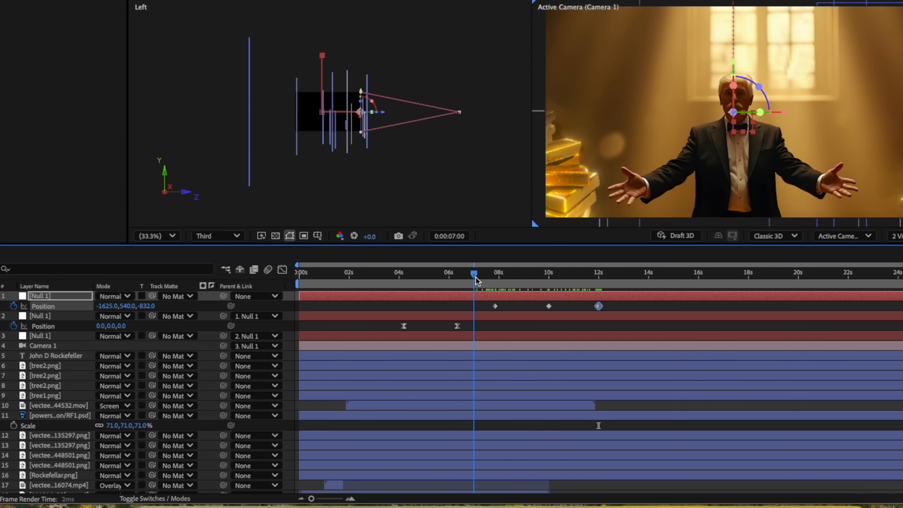
{"action": "left_click_drag", "start_coordinate": [620, 310], "coordinate": [530, 290]}
{"action": "key", "text": "F9"}
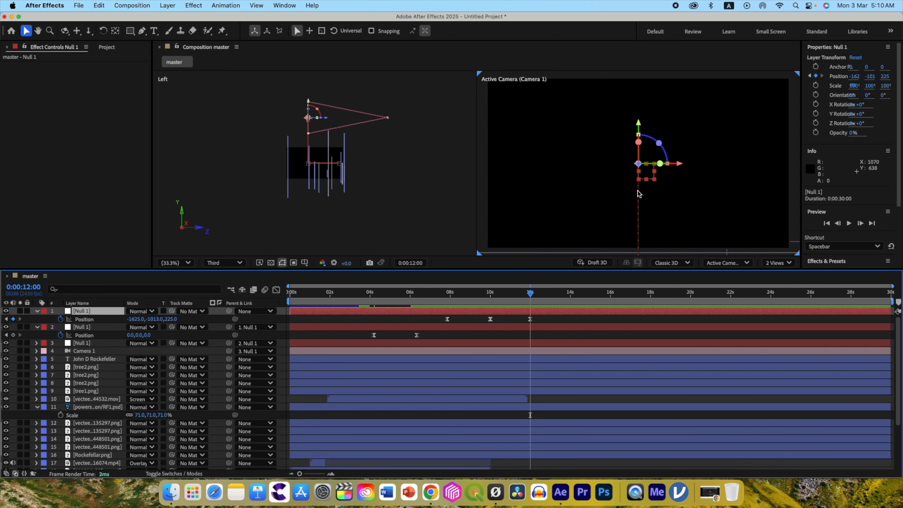
{"action": "mouse_move", "coordinate": [530, 297]}
{"action": "left_mouse_down"}
{"action": "mouse_move", "coordinate": [494, 295]}
{"action": "mouse_move", "coordinate": [514, 297]}
{"action": "left_mouse_up"}
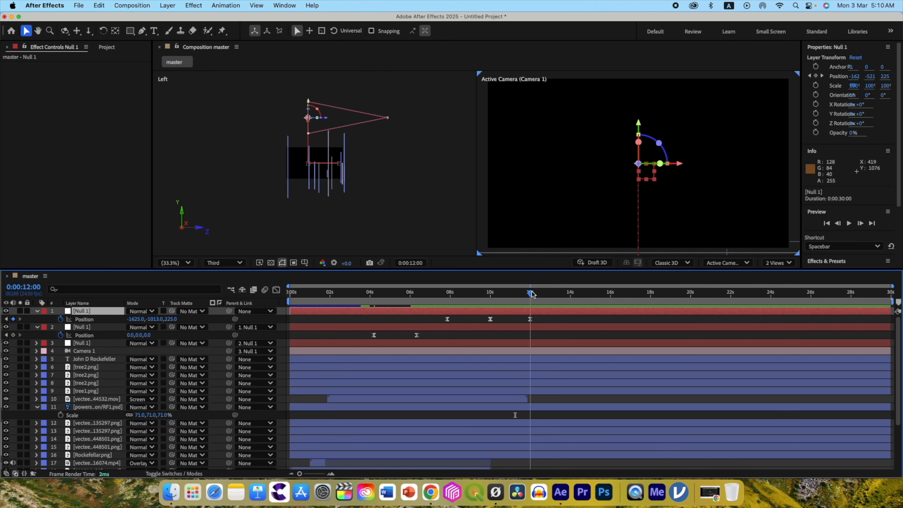
{"action": "left_click_drag", "start_coordinate": [532, 294], "coordinate": [531, 293]}
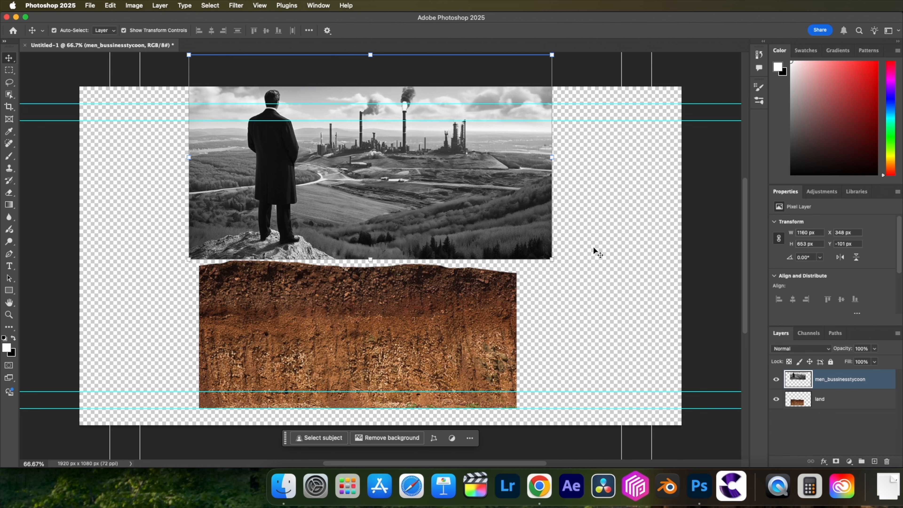
In Photoshop, move the men_bussinesstycoon image down over the land layer and scale land to 114.40% to match its width.
{"action": "left_click_drag", "start_coordinate": [389, 204], "coordinate": [389, 270]}
{"action": "left_click", "coordinate": [404, 328]}
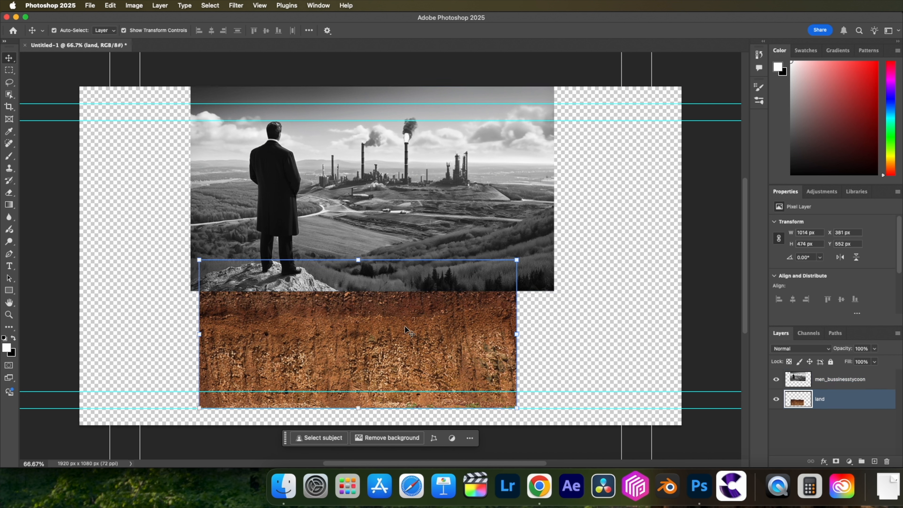
{"action": "left_click_drag", "start_coordinate": [402, 331], "coordinate": [395, 337]}
{"action": "left_click_drag", "start_coordinate": [508, 334], "coordinate": [554, 335]}
{"action": "left_click_drag", "start_coordinate": [460, 342], "coordinate": [461, 340]}
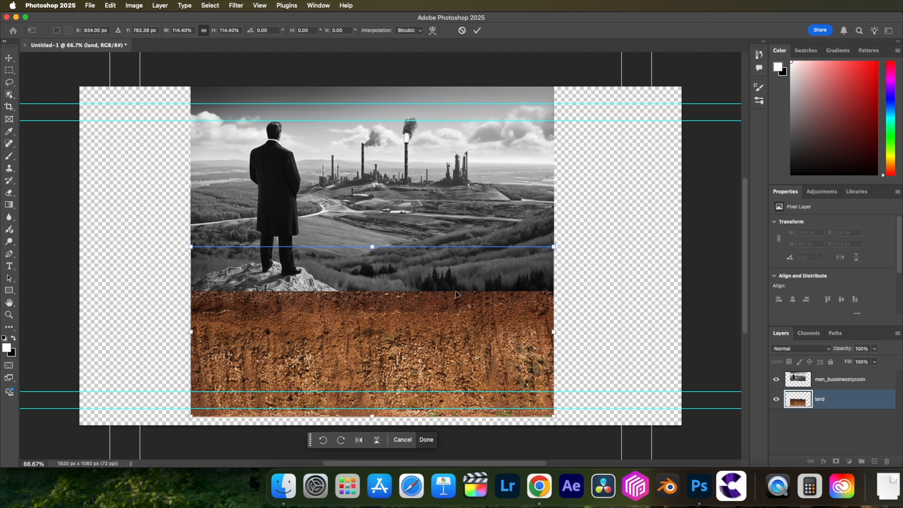
Auto-blend the men_bussinesstycoon and land layers using Stack Images with Seamless Tones and Colors.
{"action": "right_click", "coordinate": [848, 399]}
{"action": "right_click", "coordinate": [862, 399]}
{"action": "left_click", "coordinate": [862, 399]}
{"action": "right_click", "coordinate": [845, 379]}
{"action": "left_click", "coordinate": [839, 428]}
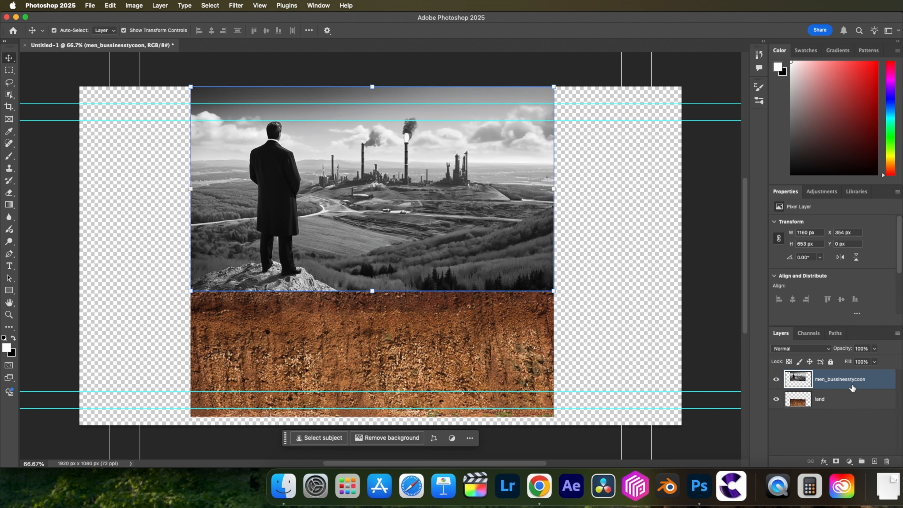
{"action": "left_click", "coordinate": [837, 400], "text": "shift"}
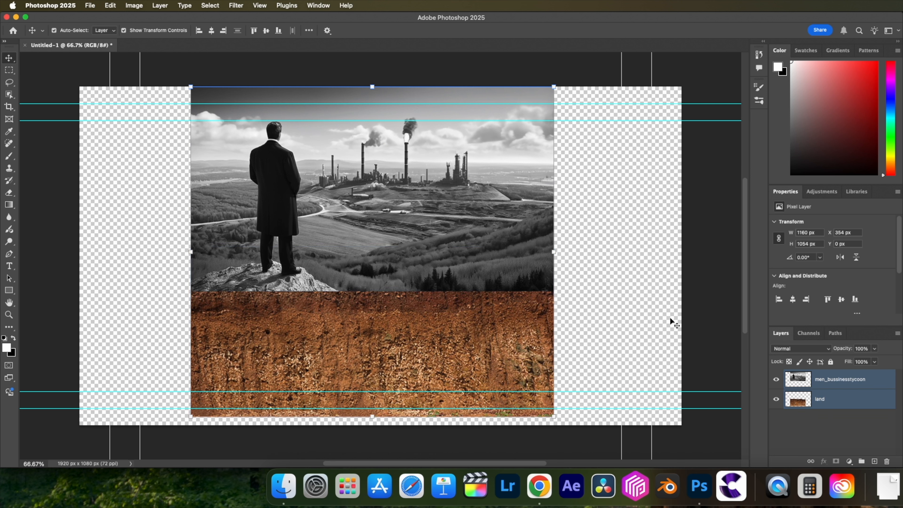
{"action": "left_click", "coordinate": [111, 6]}
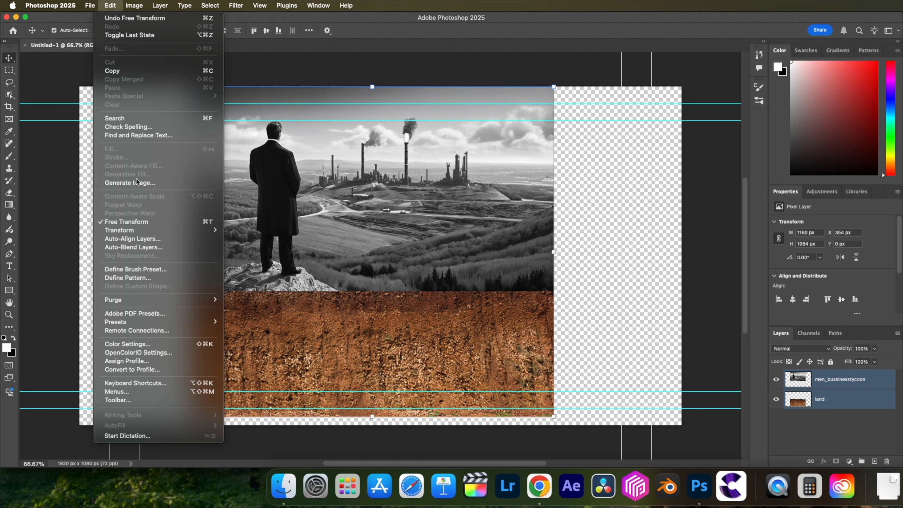
{"action": "left_click", "coordinate": [141, 249]}
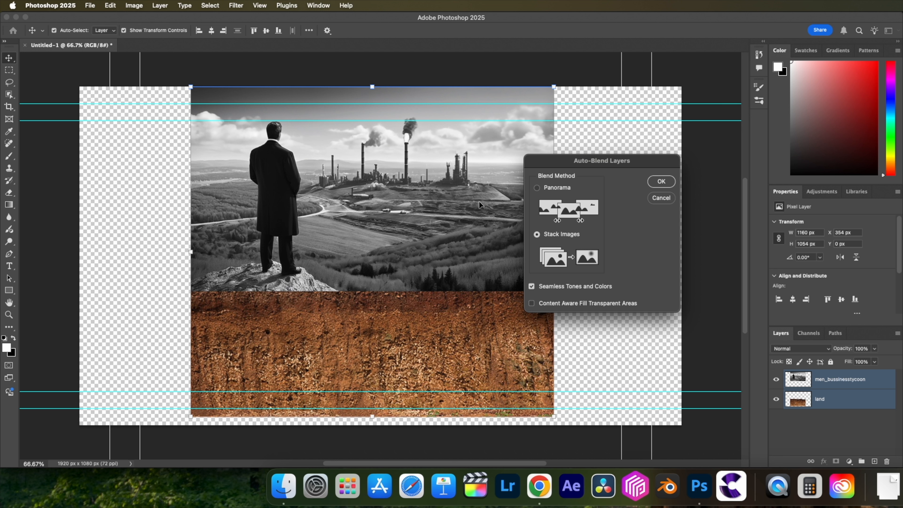
{"action": "left_click", "coordinate": [661, 181]}
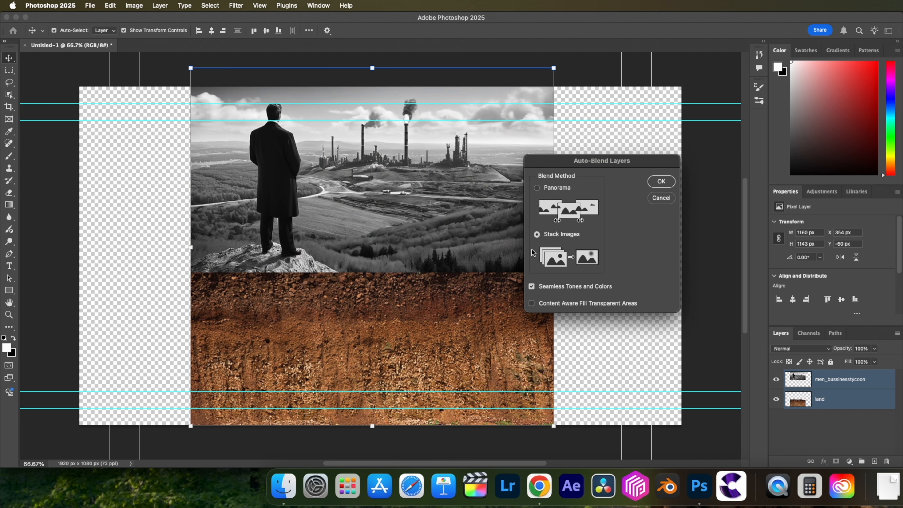
{"action": "left_click", "coordinate": [663, 182]}
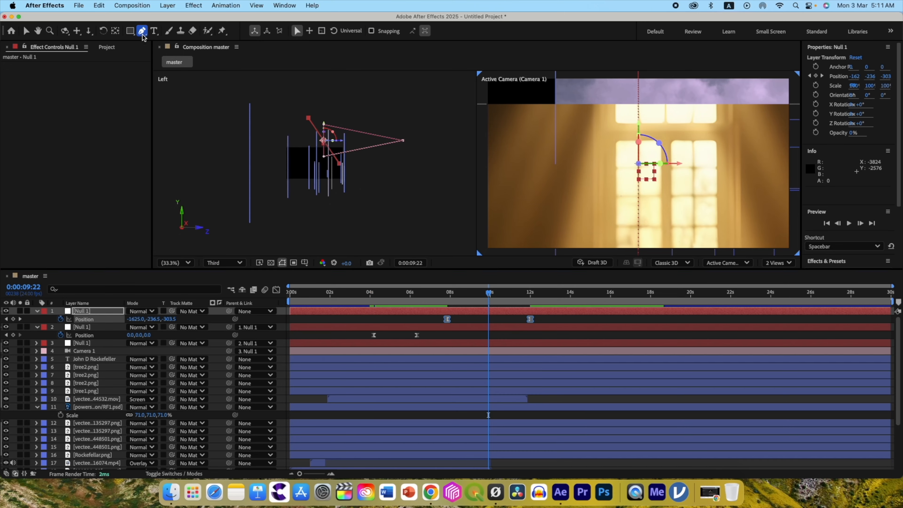
Back in After Effects, bend the top null's motion path into a smooth curve in the Left view and preview it.
{"action": "left_click_drag", "start_coordinate": [308, 119], "coordinate": [311, 133]}
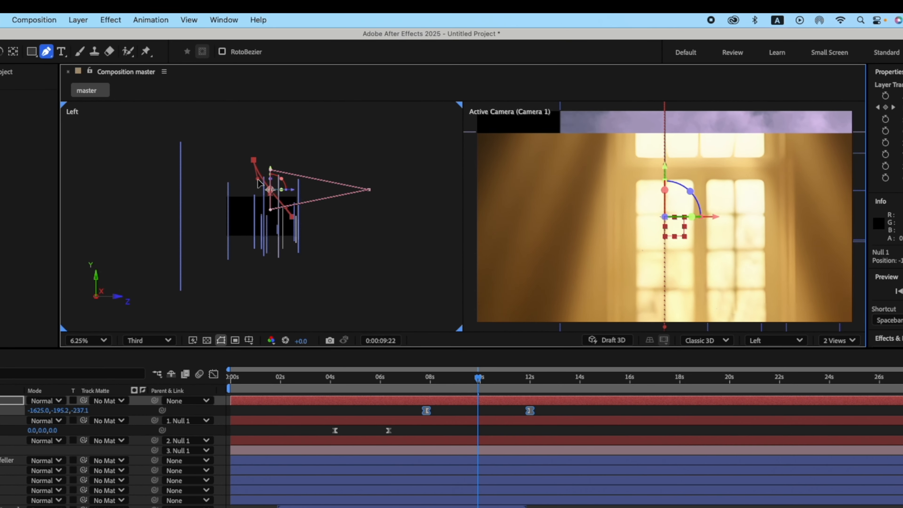
{"action": "left_click_drag", "start_coordinate": [257, 178], "coordinate": [264, 206]}
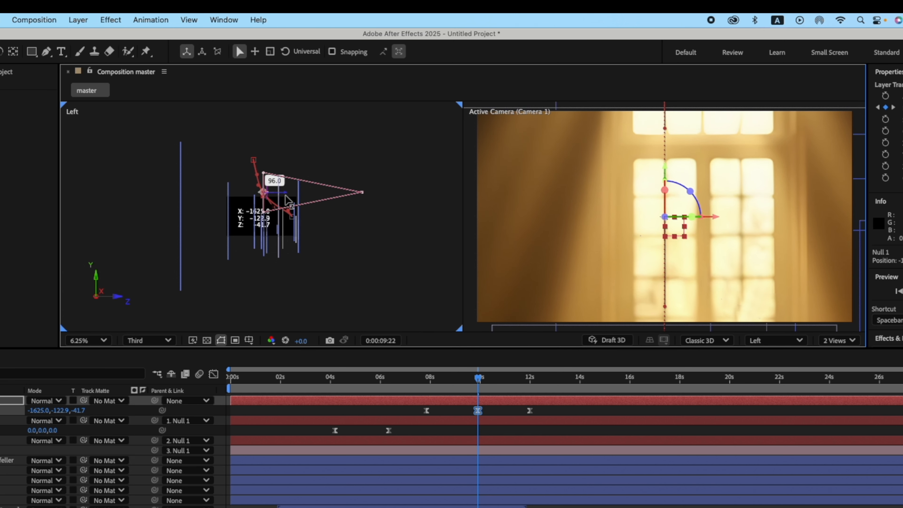
{"action": "left_click", "coordinate": [373, 371]}
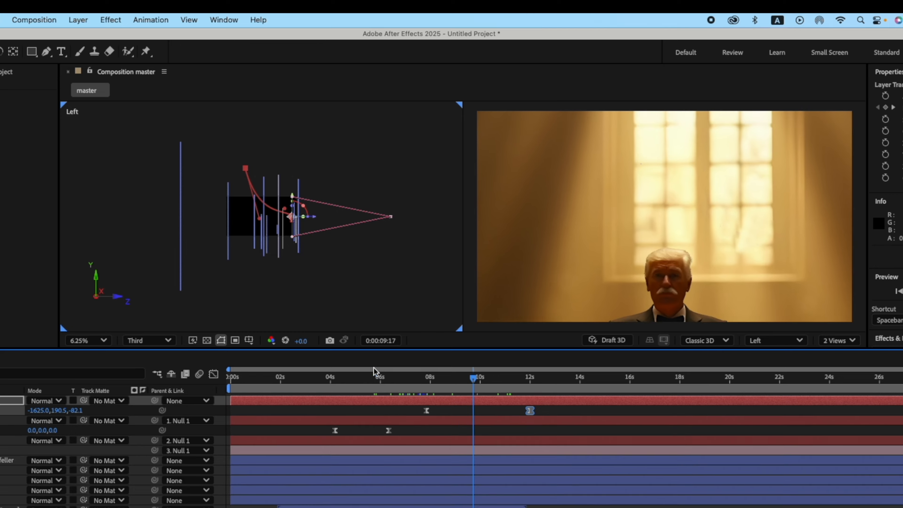
{"action": "key", "text": "space"}
Move the top null's first position keyframe to about 6 seconds and preview the overlapping camera moves.
{"action": "left_click_drag", "start_coordinate": [473, 378], "coordinate": [436, 378]}
{"action": "left_click_drag", "start_coordinate": [427, 411], "coordinate": [381, 411]}
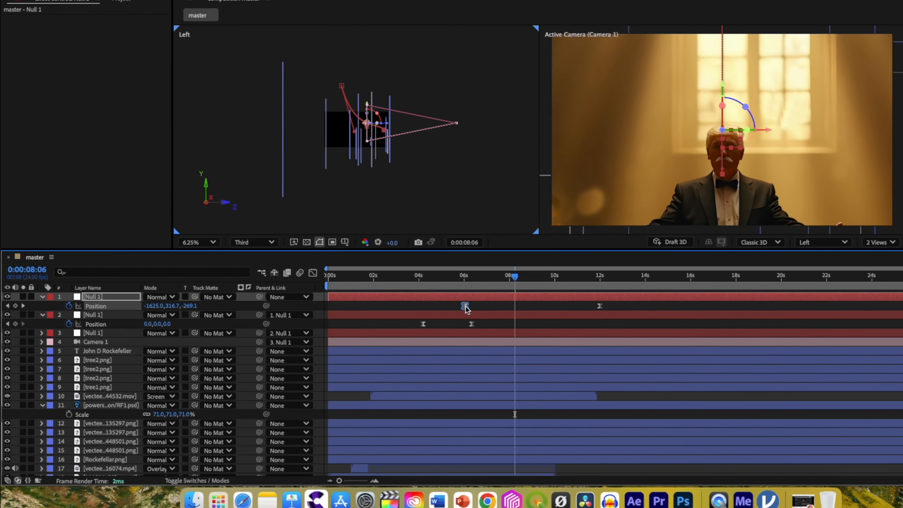
{"action": "left_click_drag", "start_coordinate": [515, 276], "coordinate": [419, 276]}
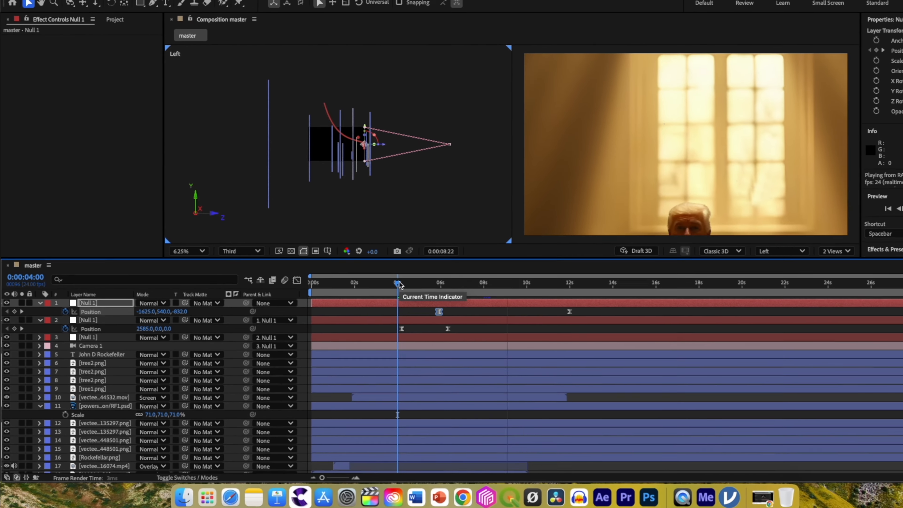
{"action": "key", "text": "space"}
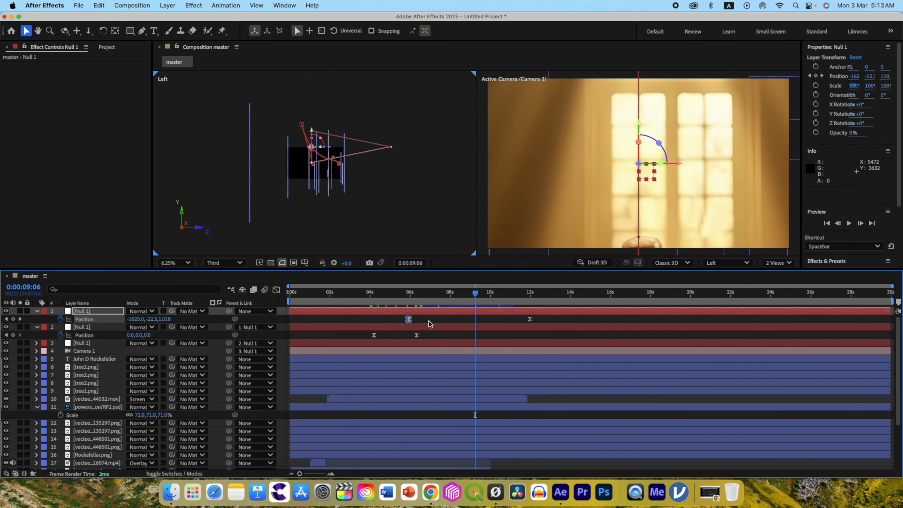
{"action": "left_click", "coordinate": [429, 321]}
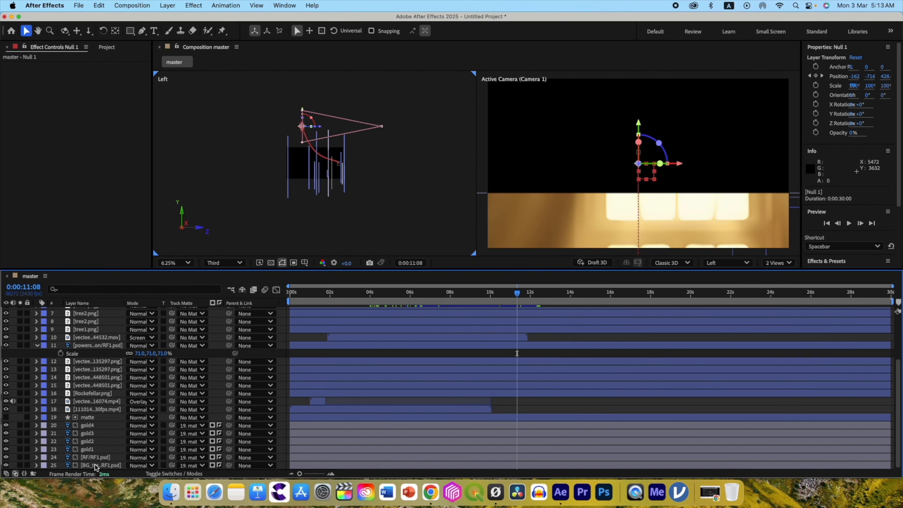
Draw a four-point pen mask over the upper edge of the BG_treasure layer in single view and invert it.
{"action": "left_click", "coordinate": [95, 464]}
{"action": "left_click", "coordinate": [779, 262]}
{"action": "left_click", "coordinate": [781, 280]}
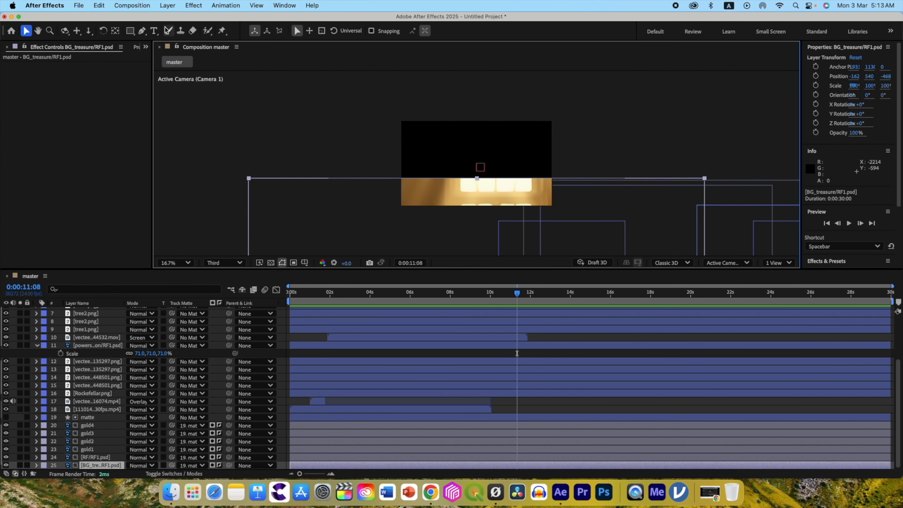
{"action": "key", "text": "g"}
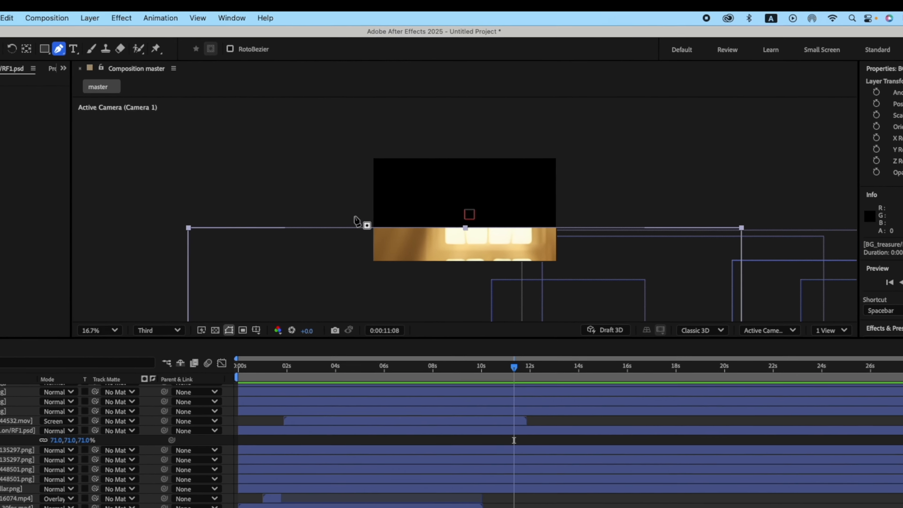
{"action": "left_click", "coordinate": [354, 216]}
{"action": "left_click", "coordinate": [354, 249]}
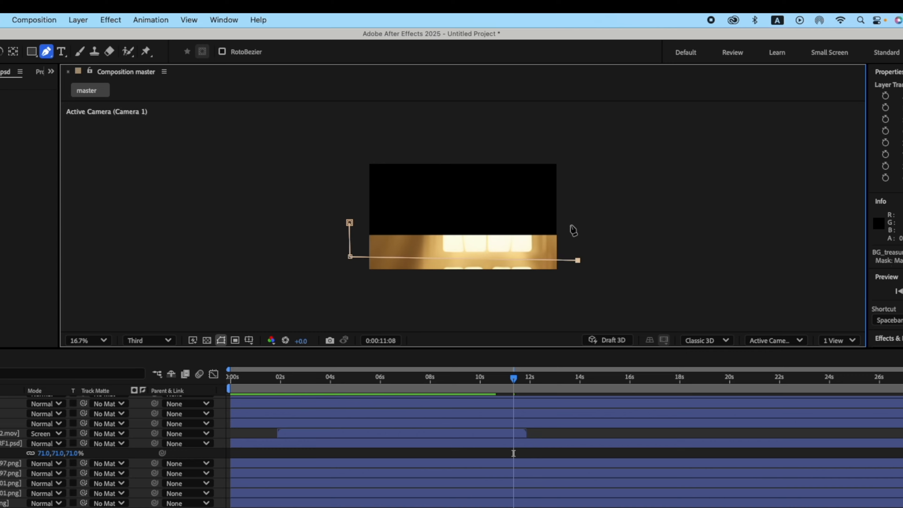
{"action": "left_click", "coordinate": [579, 223]}
{"action": "left_click", "coordinate": [350, 222]}
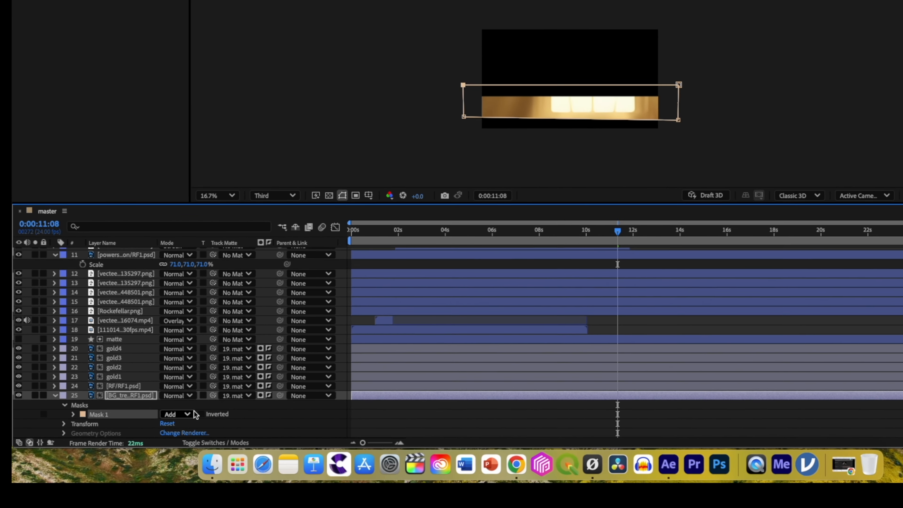
{"action": "left_click", "coordinate": [201, 414]}
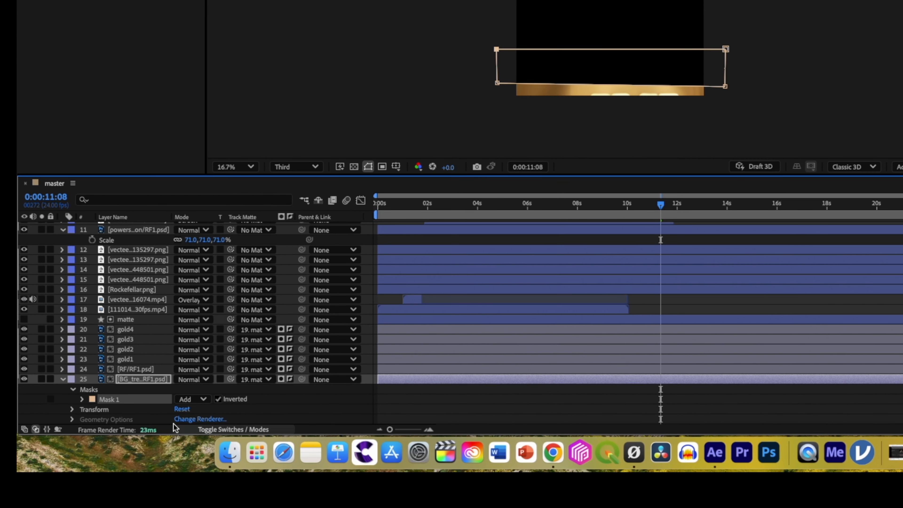
{"action": "left_click", "coordinate": [81, 399]}
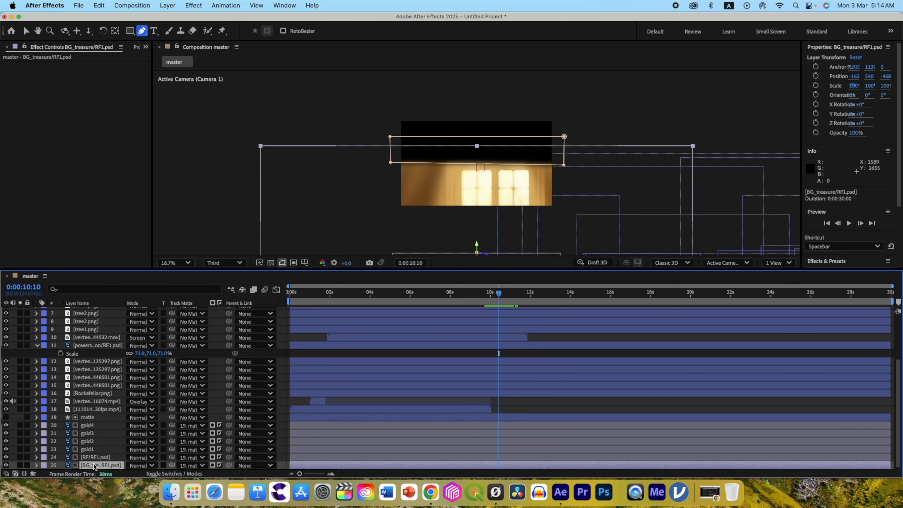
Trim the ends of the first scene's layers, from the John D Rockefeller title to the 30fps background video, to 0:00:08:09.
{"action": "left_click", "coordinate": [94, 466]}
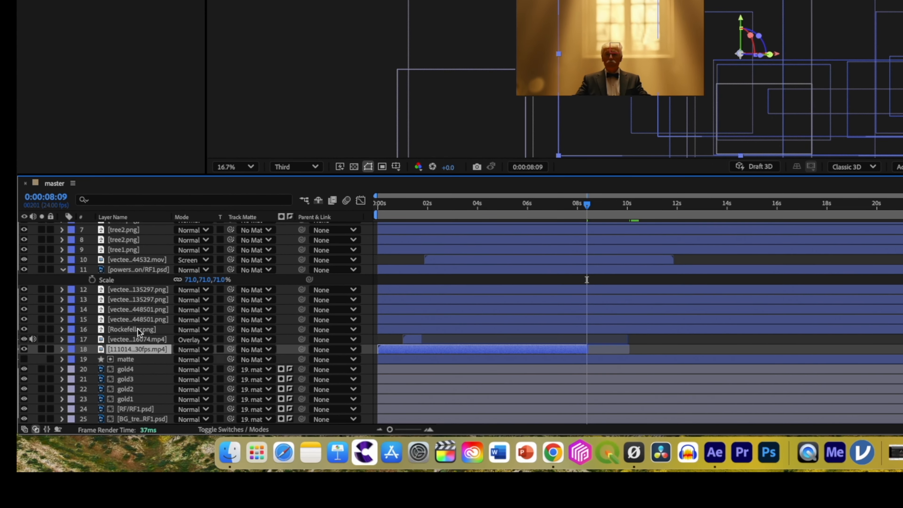
{"action": "left_click", "coordinate": [138, 339]}
{"action": "scroll", "coordinate": [135, 320], "scroll_direction": "up", "scroll_amount": 5}
{"action": "left_click", "coordinate": [129, 261], "text": "shift"}
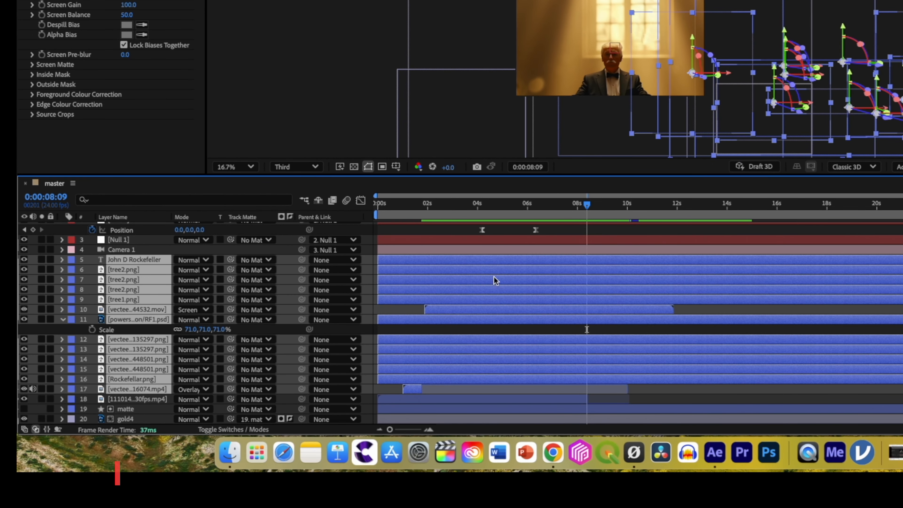
{"action": "key", "text": "alt+bracketright"}
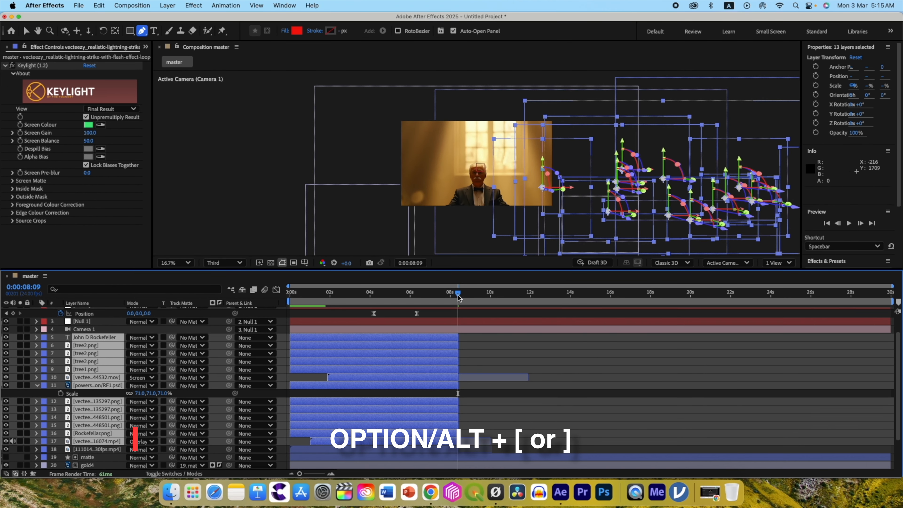
Select the matte and all treasure room layers down to BG_treasure and give them a teal label colour.
{"action": "left_click_drag", "start_coordinate": [459, 298], "coordinate": [444, 298]}
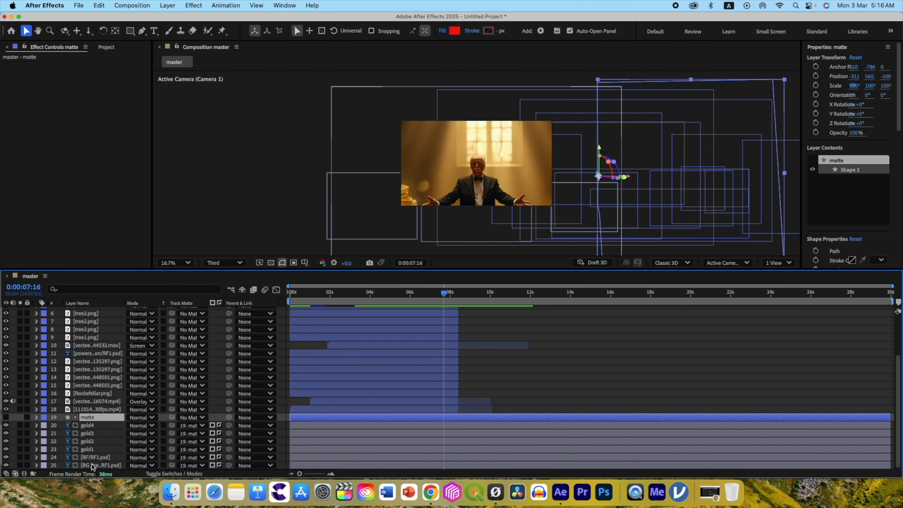
{"action": "left_click", "coordinate": [92, 465], "text": "shift"}
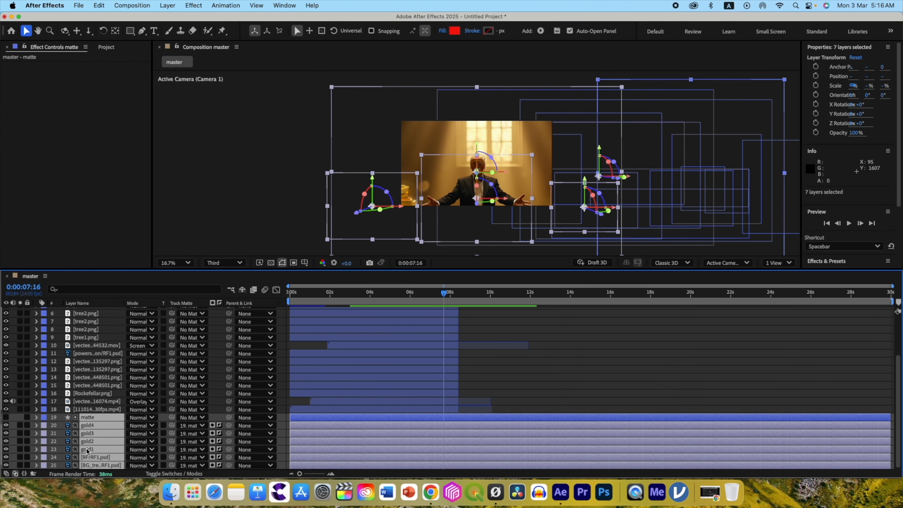
{"action": "left_click", "coordinate": [44, 419]}
{"action": "left_click", "coordinate": [64, 432]}
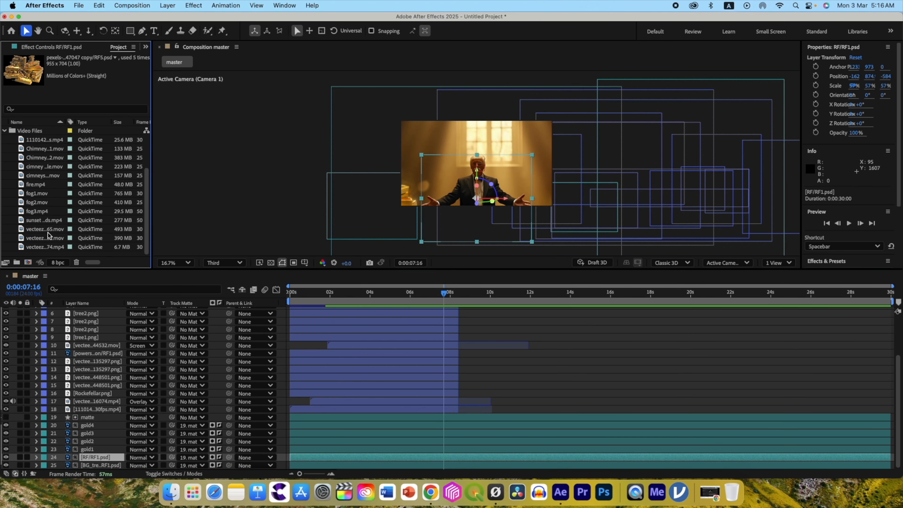
Preview the green-screen dollars-background video and place it directly above the BG_treasure layer in the master composition.
{"action": "double_click", "coordinate": [44, 228]}
{"action": "left_click", "coordinate": [250, 46]}
{"action": "left_click_drag", "start_coordinate": [93, 457], "coordinate": [91, 462]}
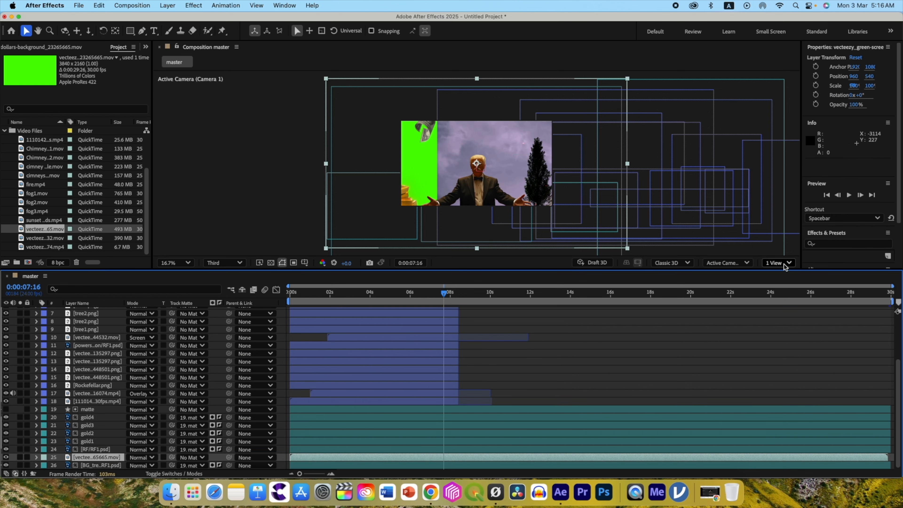
Make the green-screen dollars layer 3D in a two-view layout, start it at 0:00:07:07 and move it to about Z -535.
{"action": "left_click", "coordinate": [778, 262]}
{"action": "left_click", "coordinate": [798, 289]}
{"action": "left_click", "coordinate": [218, 449]}
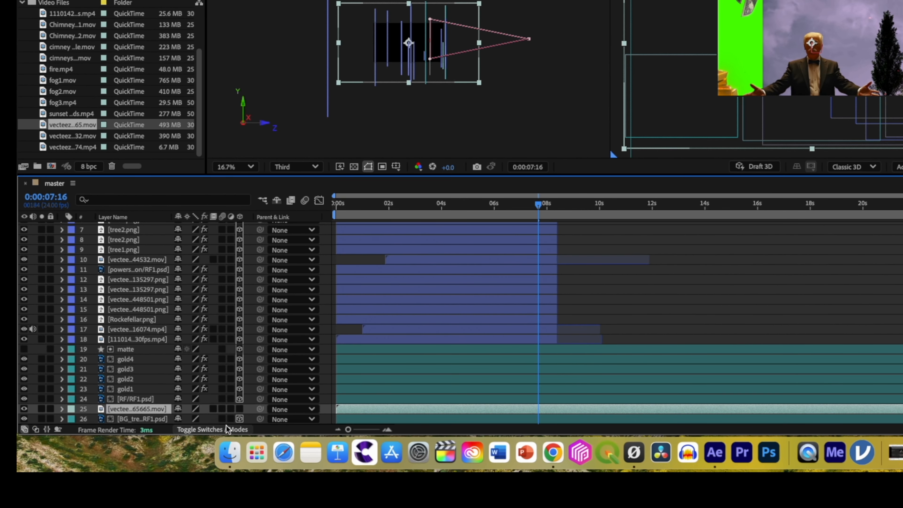
{"action": "left_click", "coordinate": [239, 409]}
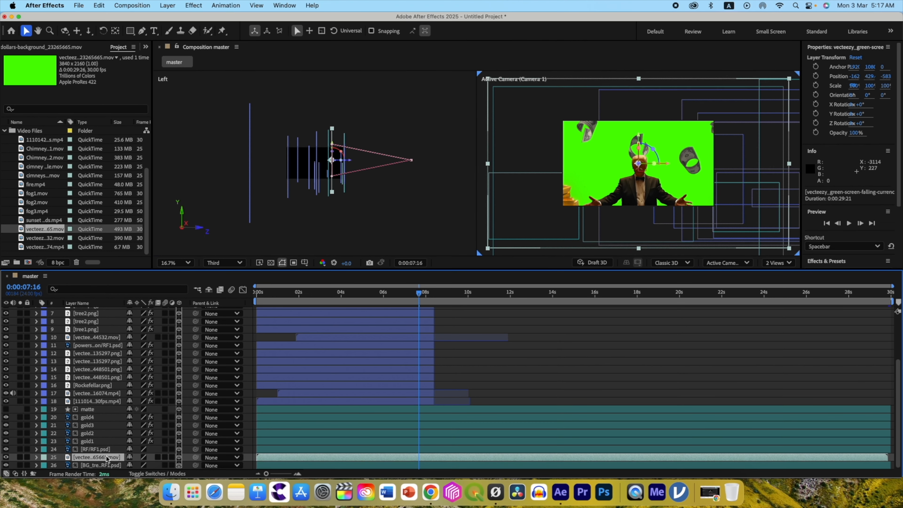
{"action": "left_click_drag", "start_coordinate": [356, 411], "coordinate": [371, 411]}
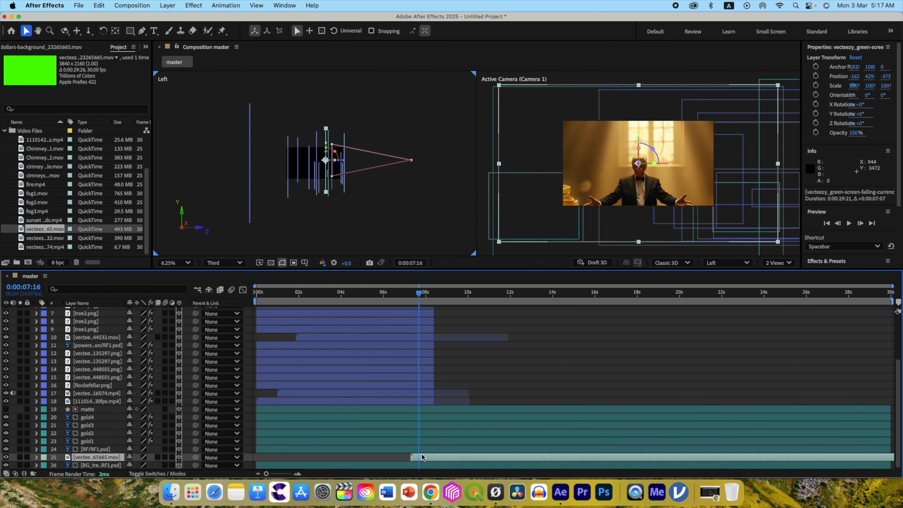
{"action": "key", "text": "space"}
{"action": "left_click_drag", "start_coordinate": [344, 165], "coordinate": [351, 164]}
Key out the dollars layer's green background with Keylight (1.2) and set its scale to 56%.
{"action": "key", "text": "ctrl+space"}
{"action": "type", "text": "key"}
{"action": "key", "text": "Return"}
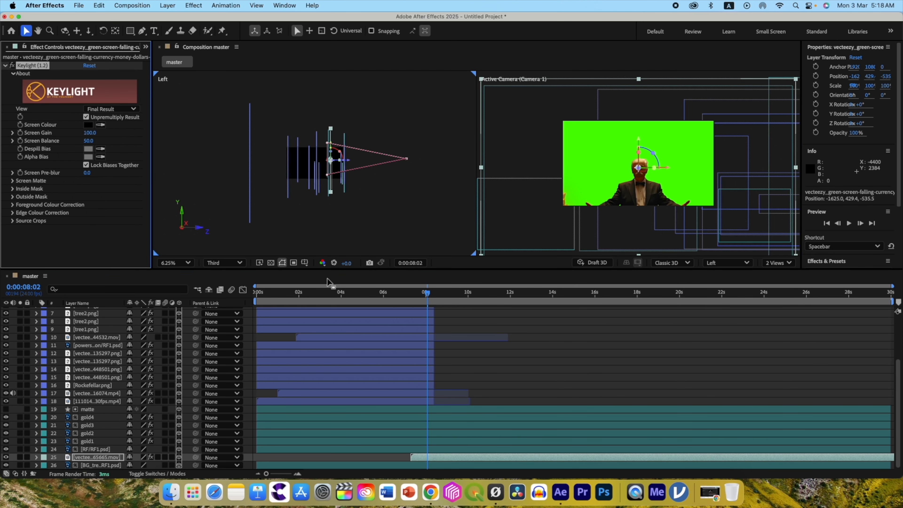
{"action": "left_click", "coordinate": [609, 141]}
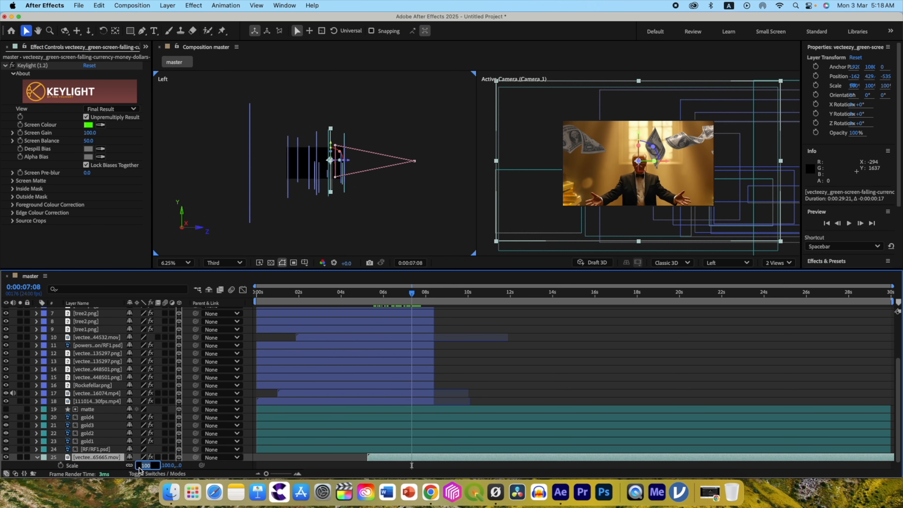
{"action": "type", "text": "56"}
{"action": "key", "text": "Return"}
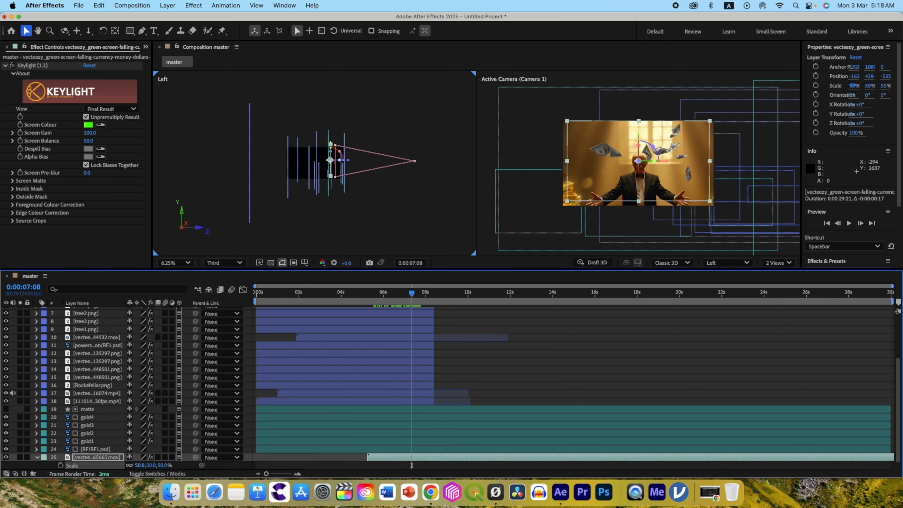
Duplicate the keyed dollars layer, move the copy nearer the camera to about Z -695 and start it slightly earlier.
{"action": "key", "text": "ctrl+d"}
{"action": "left_click_drag", "start_coordinate": [349, 161], "coordinate": [355, 165]}
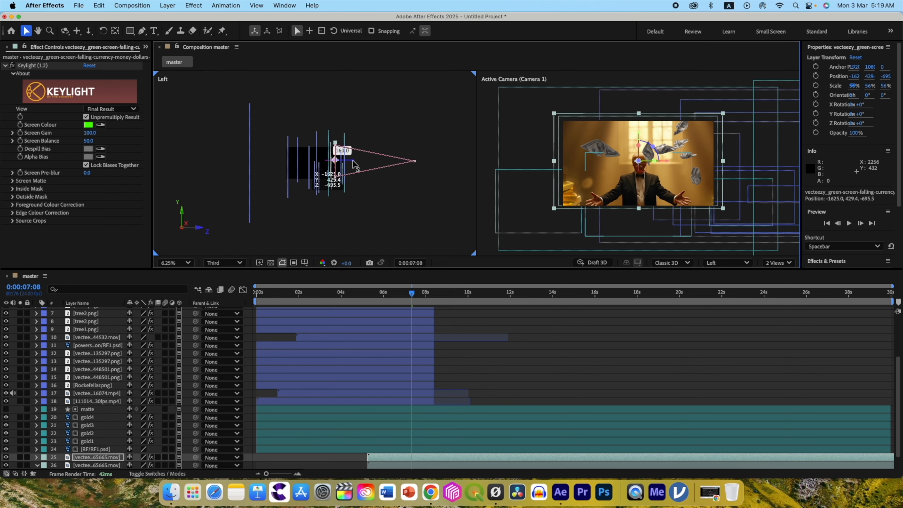
{"action": "left_click", "coordinate": [391, 461]}
{"action": "left_click_drag", "start_coordinate": [380, 457], "coordinate": [375, 457]}
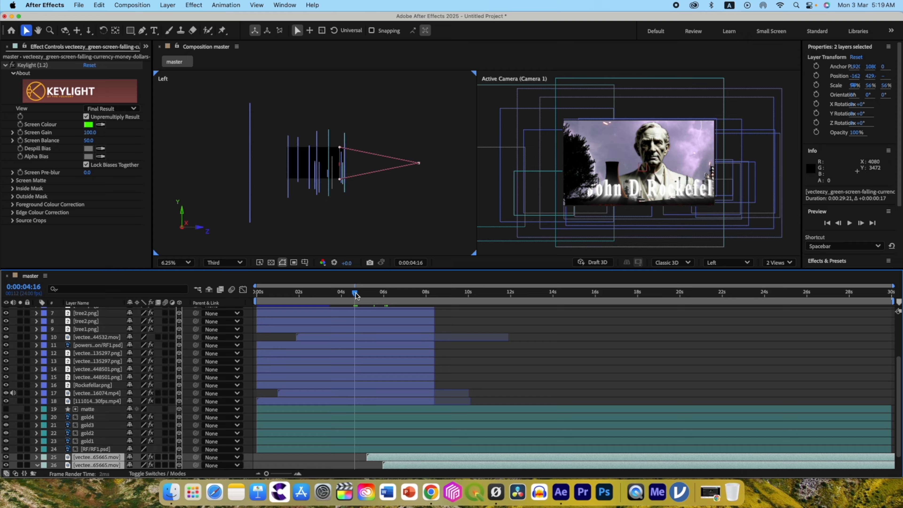
{"action": "left_click_drag", "start_coordinate": [461, 206], "coordinate": [471, 208]}
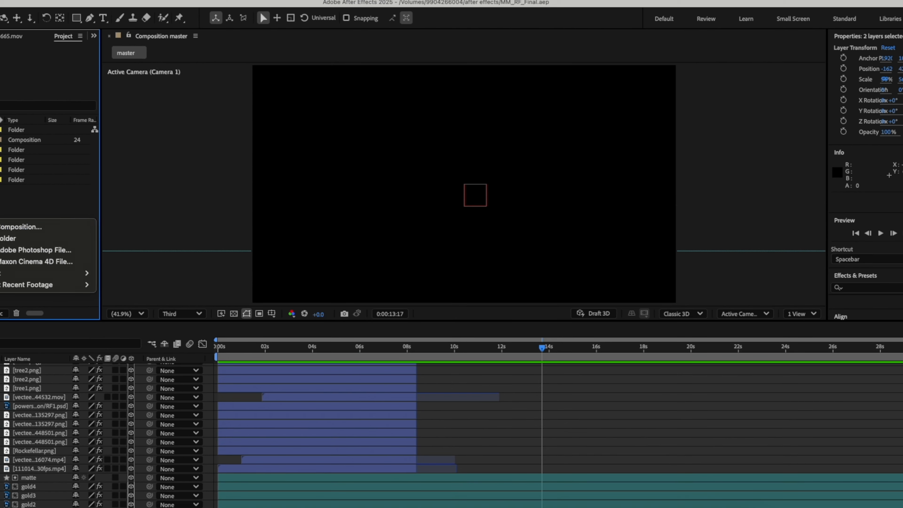
Create a 20-second composition named scene3 with the HD 1920x1080 24 fps preset.
{"action": "left_click", "coordinate": [22, 227]}
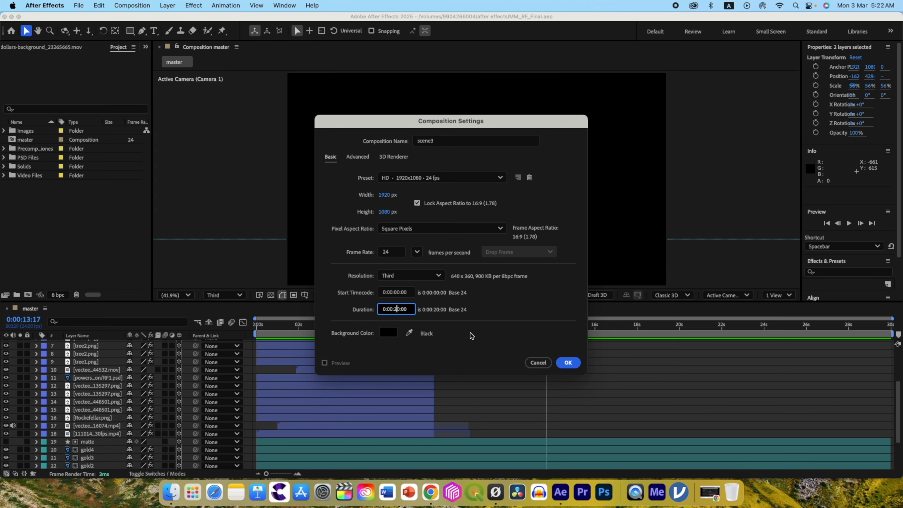
{"action": "left_click", "coordinate": [568, 362]}
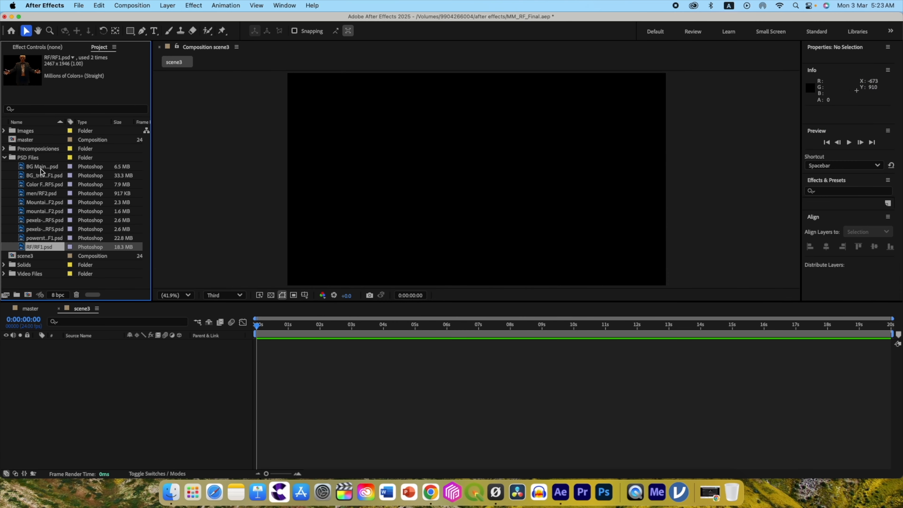
Add the men, mountain2, Mountain1 and BG Main RF2 layers to scene3, stacked above sunset clouds.mp4.
{"action": "left_click", "coordinate": [42, 167]}
{"action": "left_click_drag", "start_coordinate": [29, 170], "coordinate": [54, 369]}
{"action": "left_click_drag", "start_coordinate": [54, 152], "coordinate": [85, 323]}
{"action": "left_click_drag", "start_coordinate": [52, 142], "coordinate": [89, 326]}
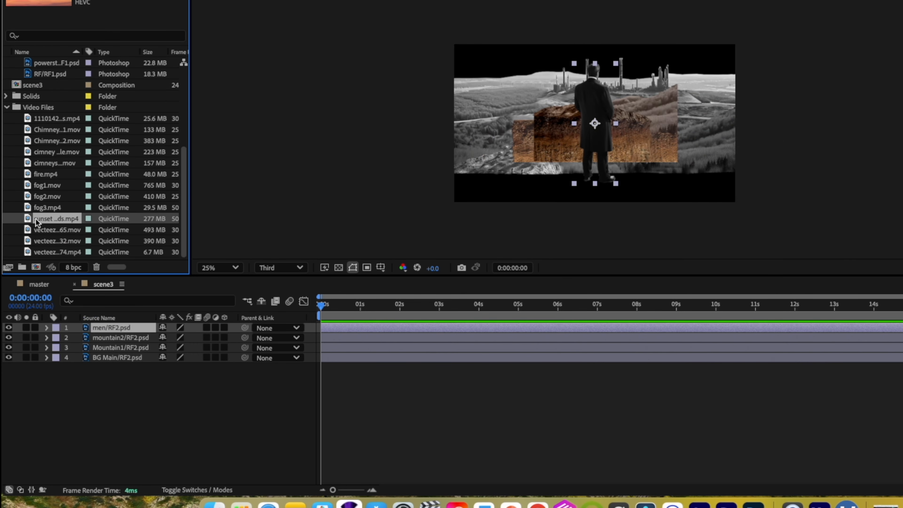
{"action": "left_click_drag", "start_coordinate": [55, 218], "coordinate": [38, 374]}
Add a 50 mm two-node camera with depth of field enabled and F-stop 5.6 to scene3.
{"action": "right_click", "coordinate": [201, 391]}
{"action": "mouse_move", "coordinate": [216, 341]}
{"action": "left_click", "coordinate": [350, 401]}
{"action": "left_click", "coordinate": [636, 121]}
{"action": "left_click", "coordinate": [610, 229]}
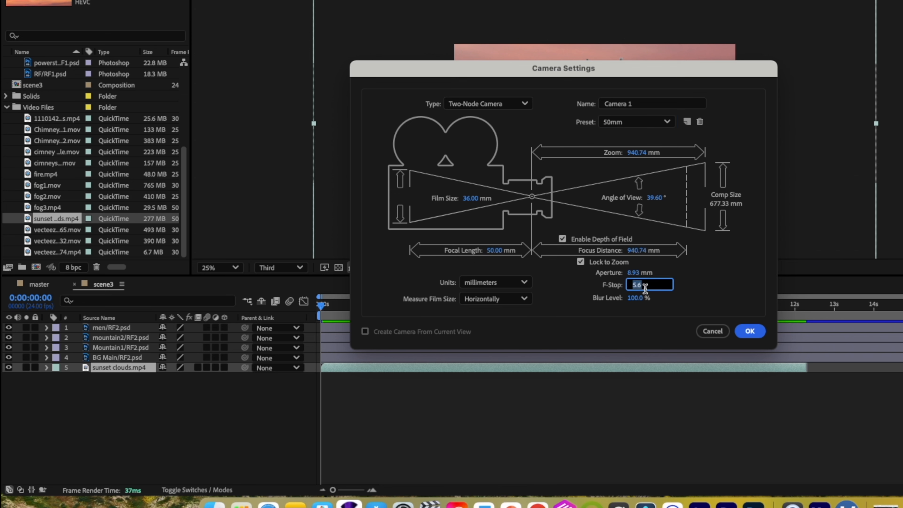
{"action": "left_click", "coordinate": [759, 336]}
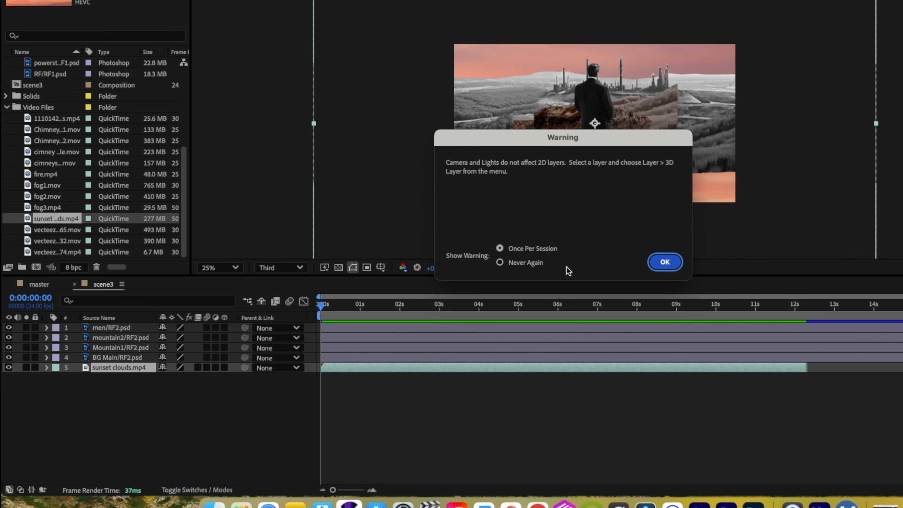
{"action": "left_click", "coordinate": [664, 257]}
Make all scene3 image and video layers 3D, add a 3D null object and parent Camera 1 to it.
{"action": "left_click_drag", "start_coordinate": [88, 340], "coordinate": [88, 324]}
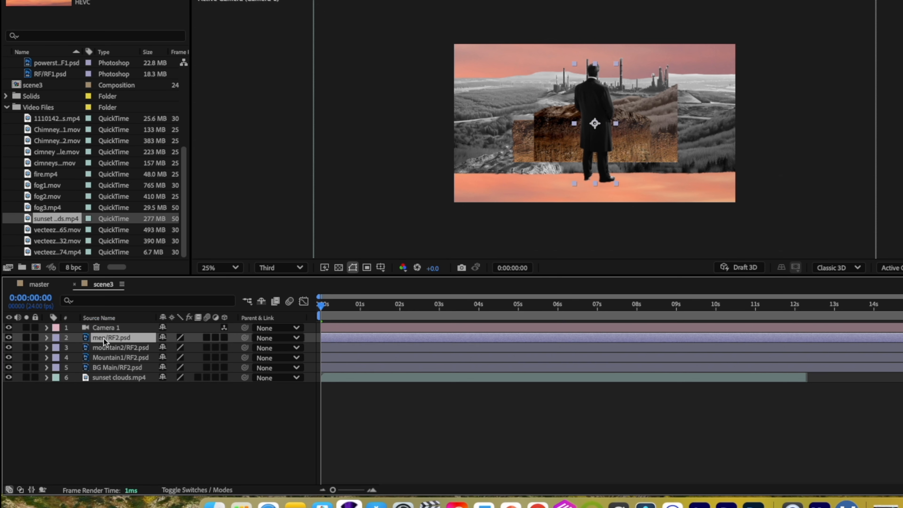
{"action": "right_click", "coordinate": [168, 426]}
{"action": "mouse_move", "coordinate": [221, 342]}
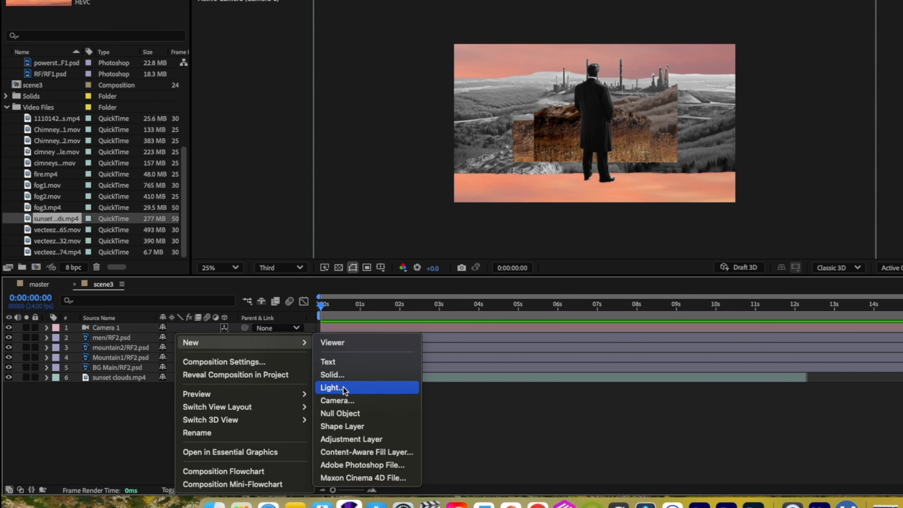
{"action": "left_click", "coordinate": [341, 413]}
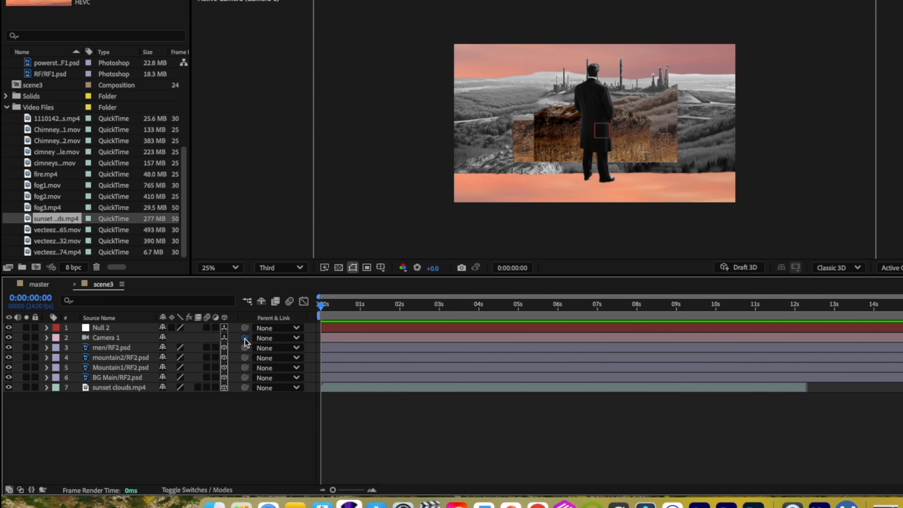
{"action": "left_click_drag", "start_coordinate": [103, 330], "coordinate": [100, 331]}
Show scene3 in two views, move the null and its camera to Z -720, and push the sunset clouds layer far back.
{"action": "left_click", "coordinate": [137, 387]}
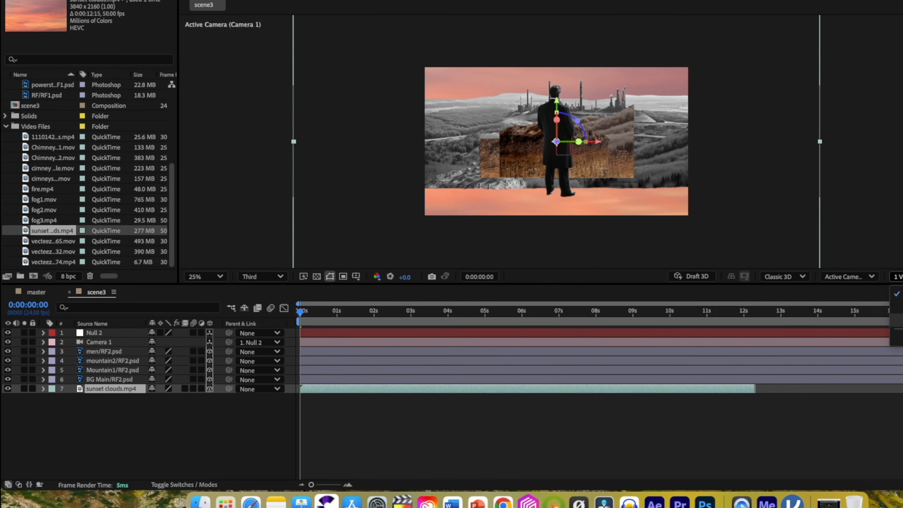
{"action": "left_click", "coordinate": [801, 291]}
{"action": "left_click", "coordinate": [804, 320]}
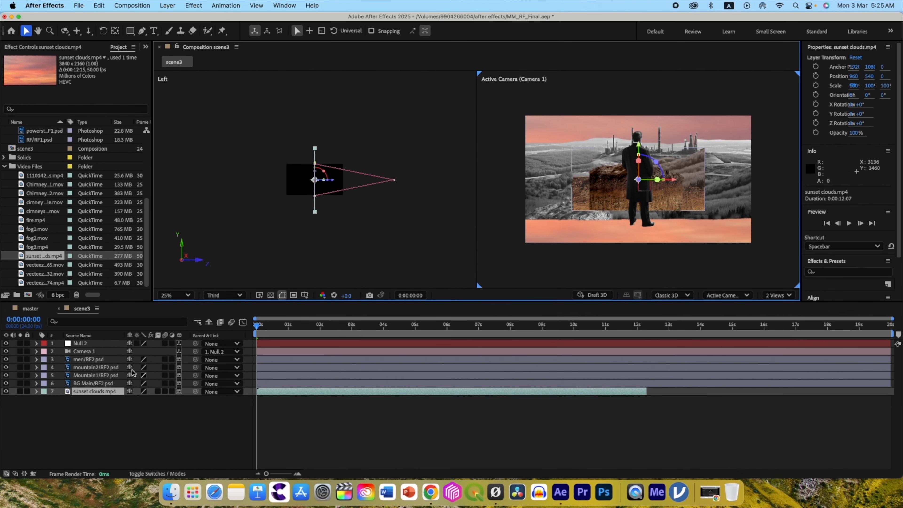
{"action": "left_click", "coordinate": [89, 345]}
{"action": "left_click_drag", "start_coordinate": [334, 180], "coordinate": [350, 180]}
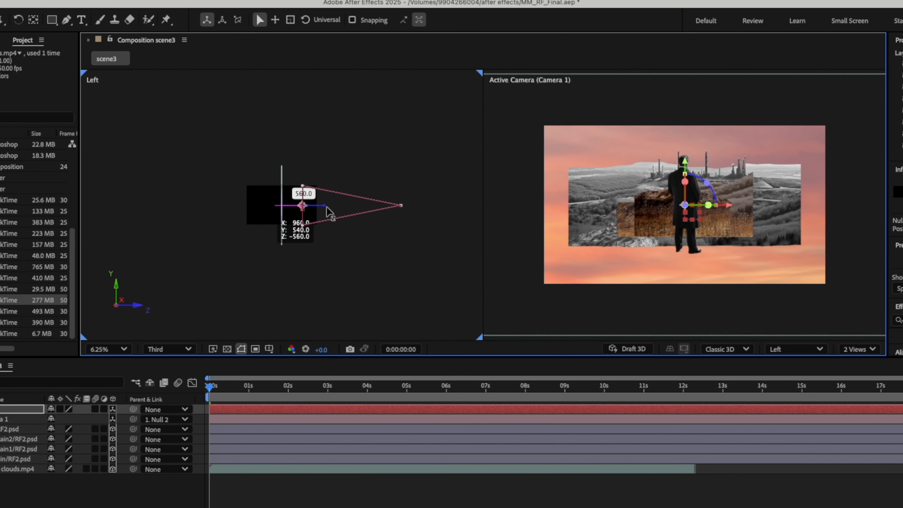
{"action": "left_click", "coordinate": [281, 206]}
{"action": "left_click_drag", "start_coordinate": [301, 209], "coordinate": [252, 208]}
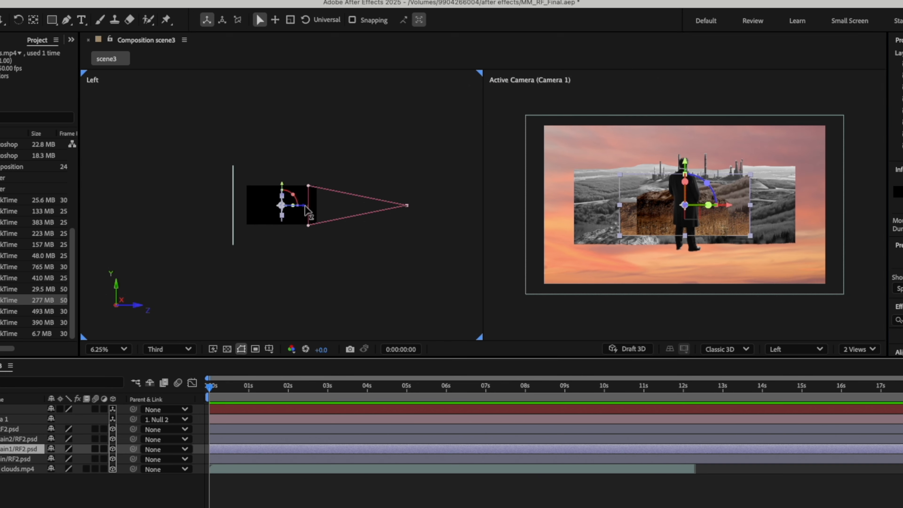
Bring both mountain layers forward: Mountain1 scaled to 123% in the scene's lower right, mountain2 at about Z -912 in the lower left.
{"action": "left_click_drag", "start_coordinate": [306, 207], "coordinate": [339, 210]}
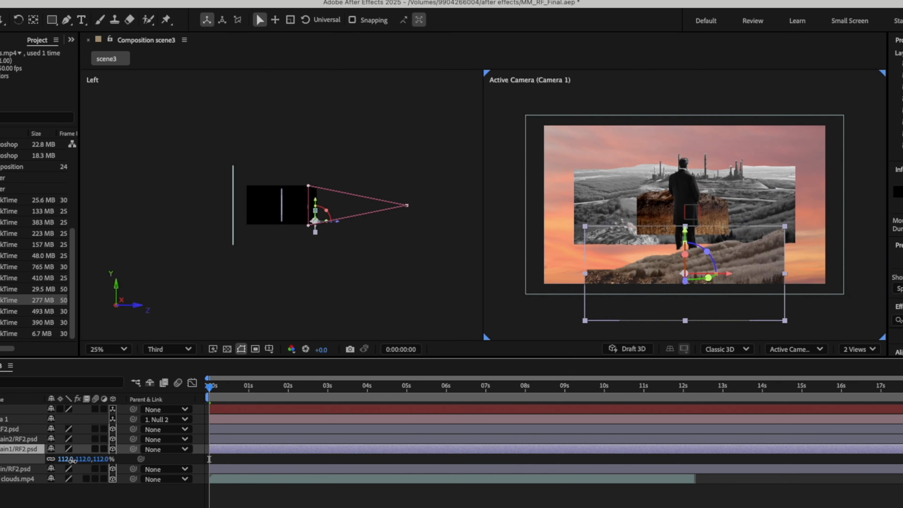
{"action": "left_click_drag", "start_coordinate": [72, 460], "coordinate": [76, 459]}
{"action": "left_click_drag", "start_coordinate": [729, 273], "coordinate": [781, 274]}
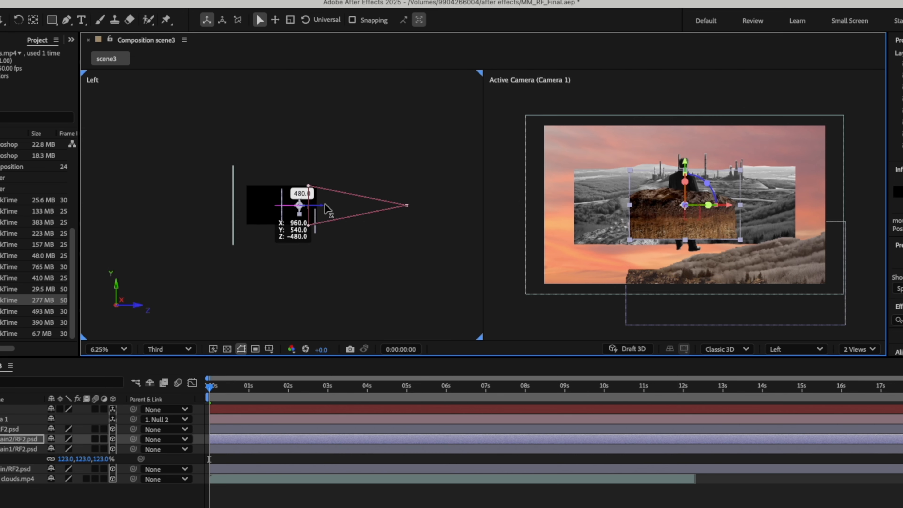
{"action": "left_click_drag", "start_coordinate": [316, 208], "coordinate": [341, 209]}
{"action": "left_click_drag", "start_coordinate": [683, 204], "coordinate": [608, 284]}
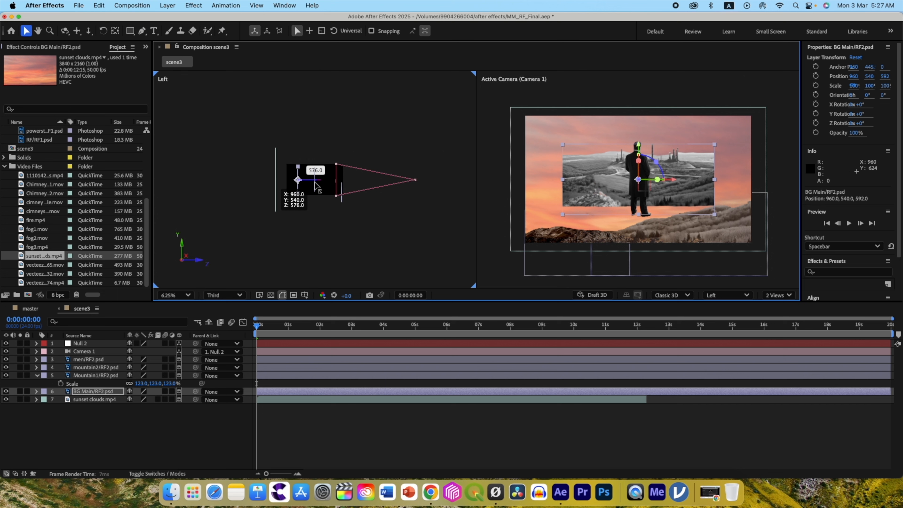
Push the BG Main layer back to Z 960, scale it to 176% and lower it to about Y 1048.
{"action": "left_click_drag", "start_coordinate": [284, 213], "coordinate": [277, 213]}
{"action": "left_click_drag", "start_coordinate": [310, 184], "coordinate": [303, 184]}
{"action": "key", "text": "s"}
{"action": "left_click_drag", "start_coordinate": [140, 400], "coordinate": [175, 400]}
{"action": "left_click_drag", "start_coordinate": [639, 145], "coordinate": [638, 145]}
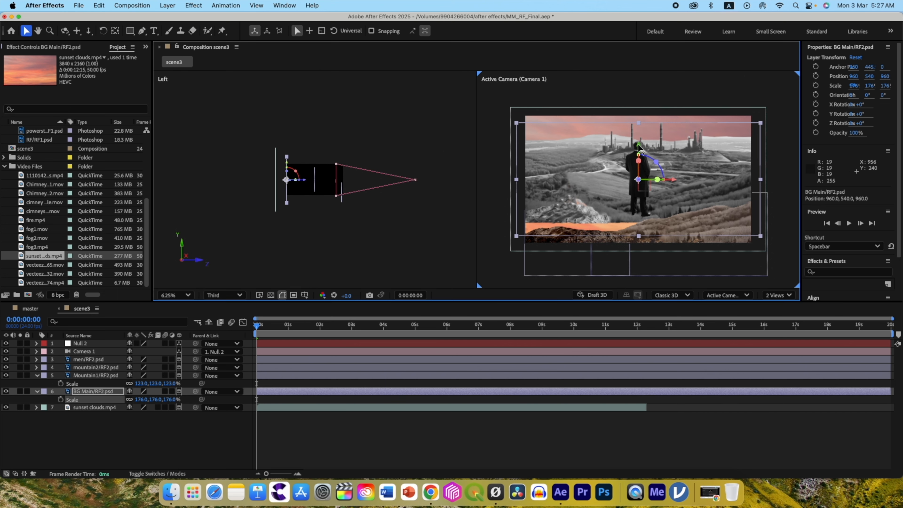
Bring the men layer forward to about Z -912, shift it to about X 722 on the foreground ground and scale it to 85%.
{"action": "left_click", "coordinate": [89, 360]}
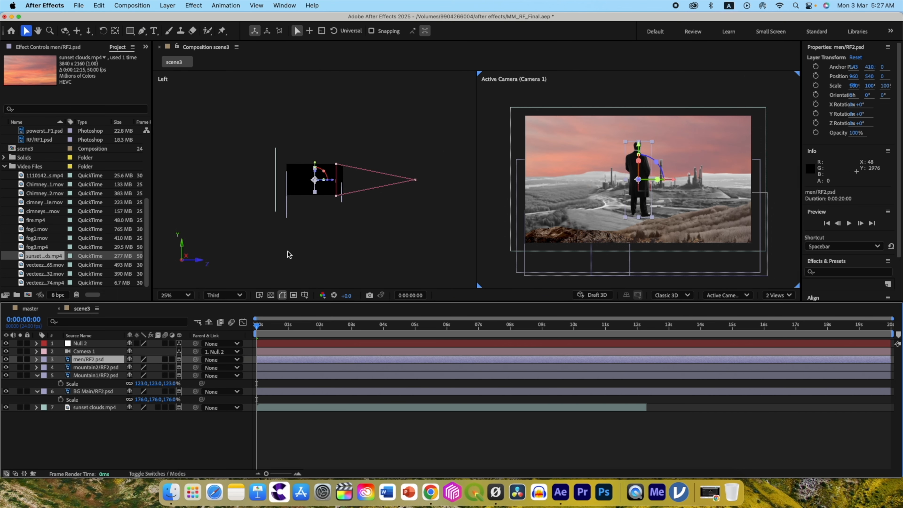
{"action": "left_click", "coordinate": [93, 375]}
{"action": "left_click", "coordinate": [91, 359]}
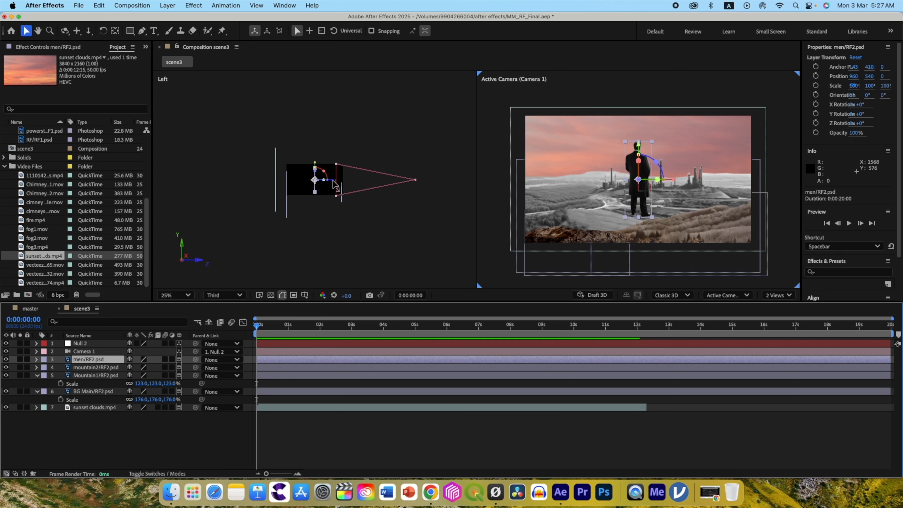
{"action": "left_click_drag", "start_coordinate": [334, 180], "coordinate": [338, 180]}
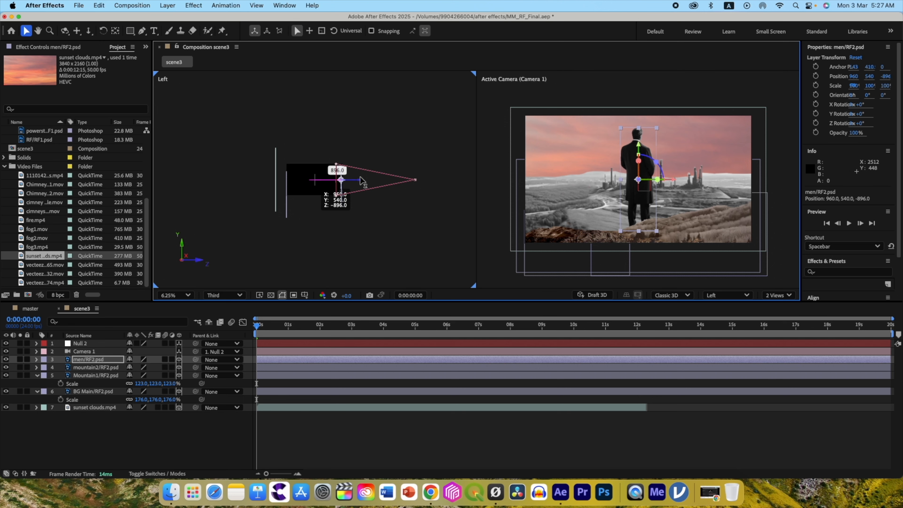
{"action": "left_click_drag", "start_coordinate": [639, 179], "coordinate": [609, 190]}
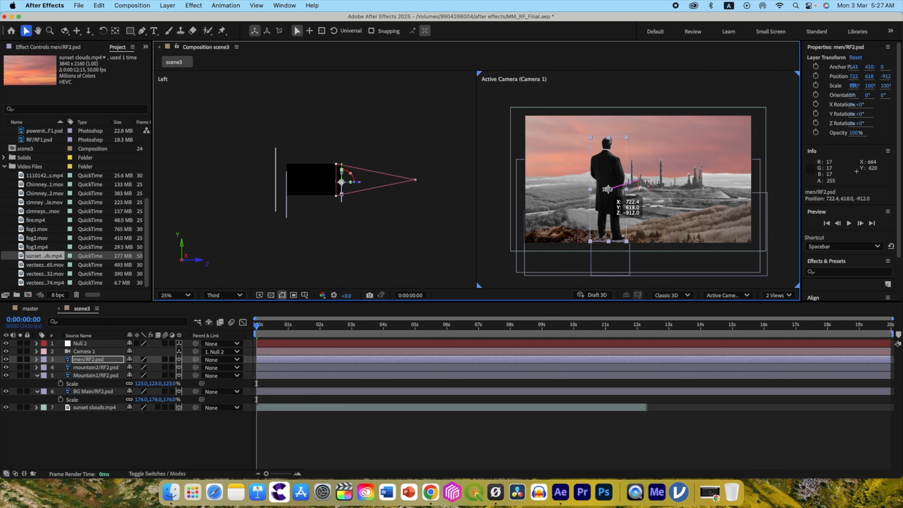
{"action": "left_click_drag", "start_coordinate": [608, 155], "coordinate": [608, 161]}
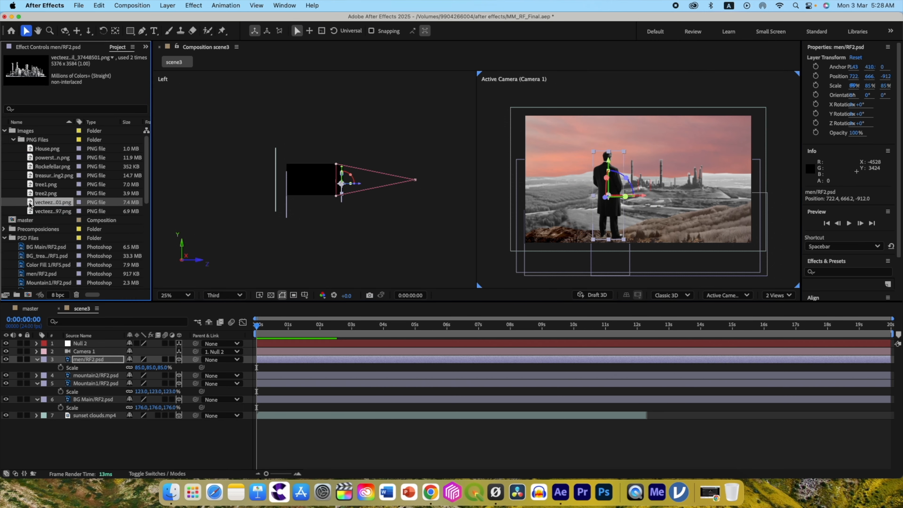
Add the industrial plant PNG above the men layer as a 3D layer, scale it to 23% and place it left of the man.
{"action": "left_click_drag", "start_coordinate": [53, 203], "coordinate": [71, 356]}
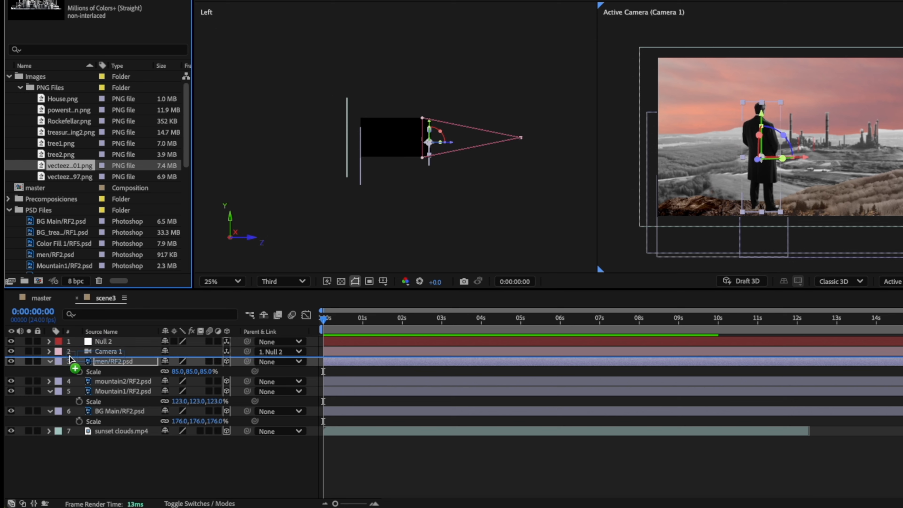
{"action": "left_click", "coordinate": [226, 362]}
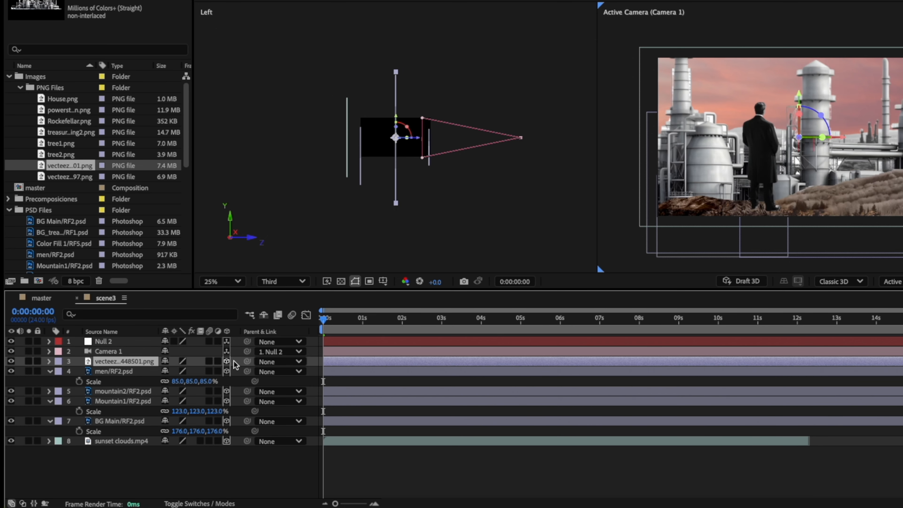
{"action": "key", "text": "s"}
{"action": "left_click_drag", "start_coordinate": [845, 142], "coordinate": [734, 167]}
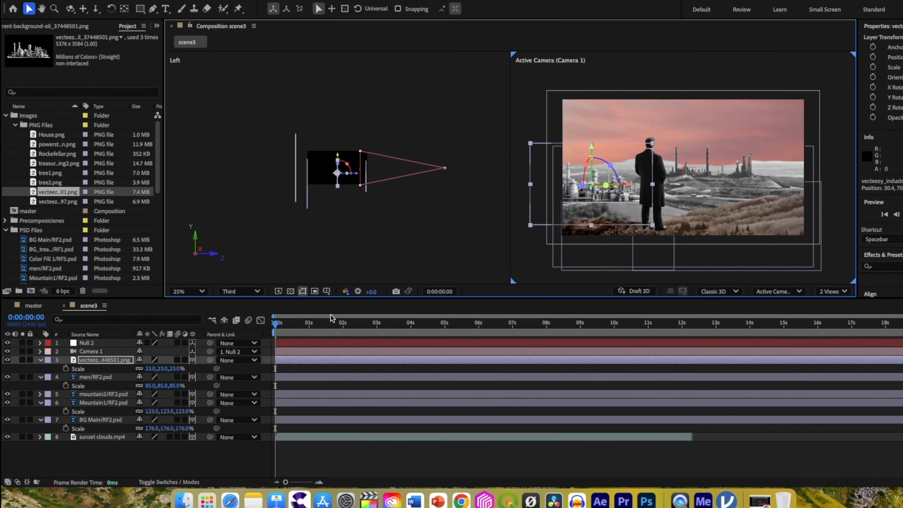
Push the industrial plant back to Z 960 at the scene's left edge and place a duplicate at the right edge.
{"action": "left_click", "coordinate": [105, 429]}
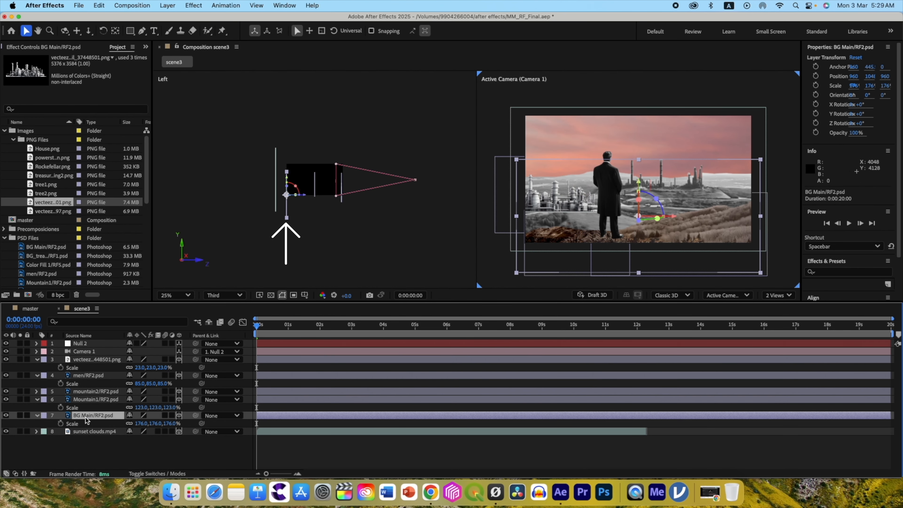
{"action": "left_click", "coordinate": [97, 359]}
{"action": "left_click_drag", "start_coordinate": [334, 190], "coordinate": [305, 184]}
{"action": "left_click_drag", "start_coordinate": [552, 203], "coordinate": [540, 209]}
{"action": "left_click_drag", "start_coordinate": [582, 198], "coordinate": [768, 198]}
{"action": "left_click", "coordinate": [122, 359]}
{"action": "key", "text": "super+d"}
Apply Levels with input black 27 and gamma 0.73 to the right-hand plant layer, and copy the effect to the left-hand plant.
{"action": "key", "text": "ctrl+space"}
{"action": "type", "text": "levels"}
{"action": "key", "text": "Return"}
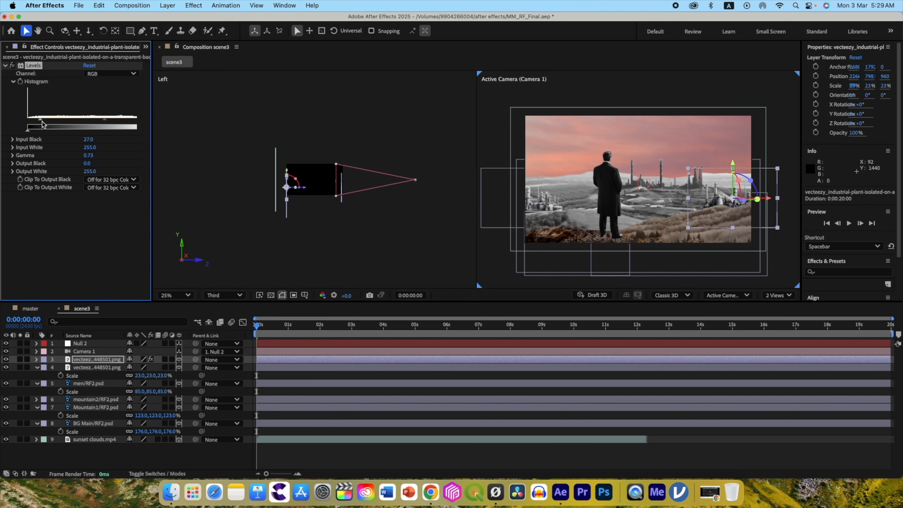
{"action": "left_click", "coordinate": [99, 6]}
{"action": "left_click", "coordinate": [102, 66]}
{"action": "left_click", "coordinate": [82, 368]}
{"action": "left_click", "coordinate": [99, 5]}
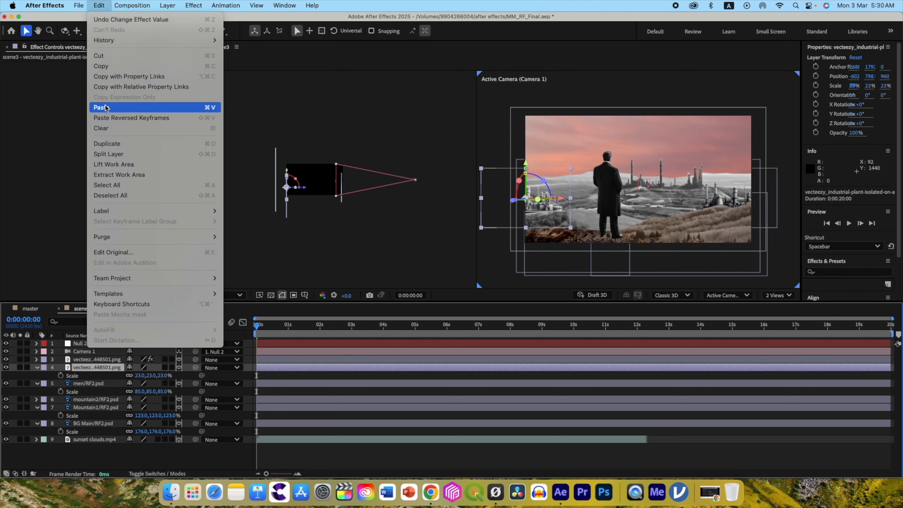
{"action": "left_click", "coordinate": [104, 107]}
Apply Levels to the sunset clouds layer and raise its gamma to brighten the midtones.
{"action": "left_click", "coordinate": [96, 447]}
{"action": "key", "text": "ctrl+space"}
{"action": "type", "text": "le"}
{"action": "left_click", "coordinate": [45, 404]}
{"action": "left_click_drag", "start_coordinate": [82, 120], "coordinate": [70, 123]}
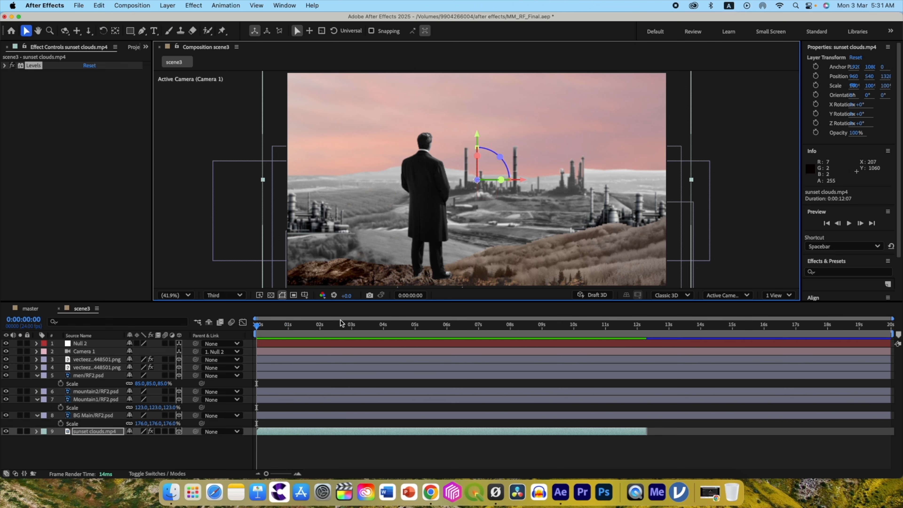
Keyframe Null 2's position at 0:00:00:00, move it to 960, 28, 1808 at 0:00:03:00, and ease both keyframes.
{"action": "left_click", "coordinate": [86, 344]}
{"action": "key", "text": "p"}
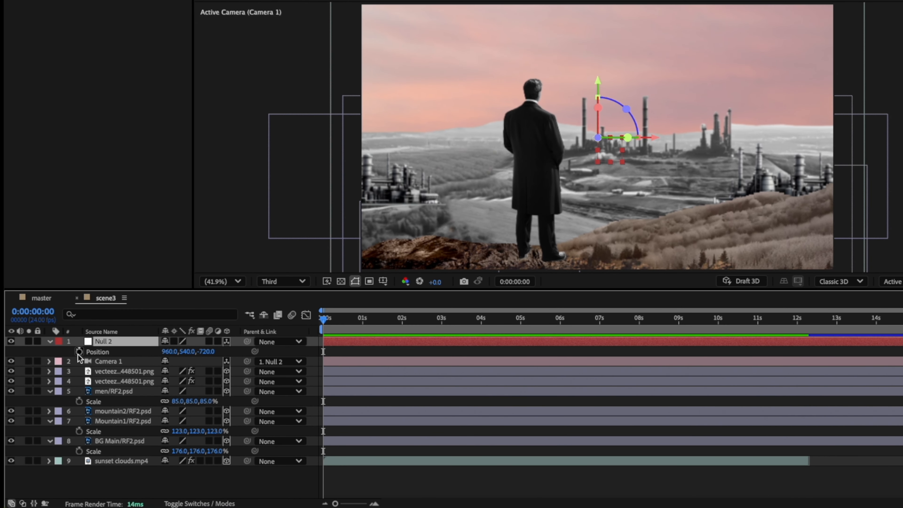
{"action": "left_click", "coordinate": [79, 352]}
{"action": "left_click_drag", "start_coordinate": [325, 318], "coordinate": [441, 319]}
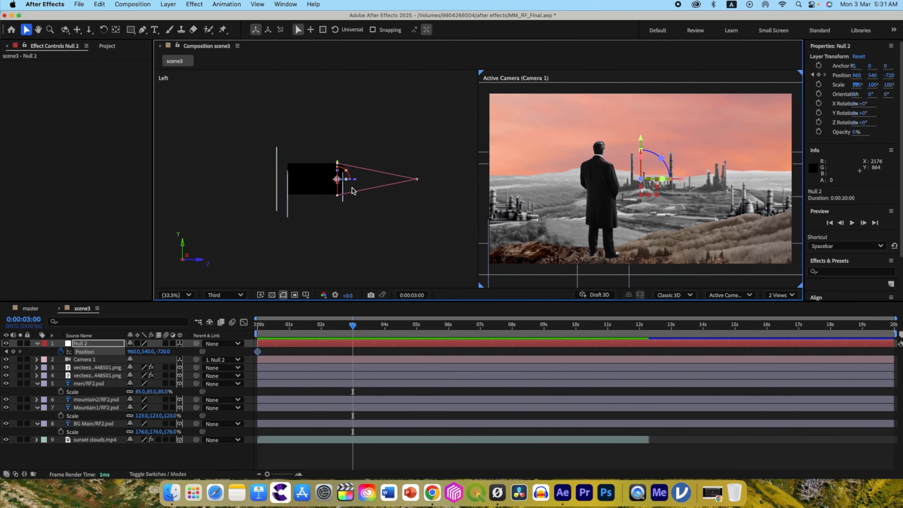
{"action": "left_click_drag", "start_coordinate": [441, 142], "coordinate": [444, 143]}
{"action": "left_click_drag", "start_coordinate": [353, 183], "coordinate": [255, 150]}
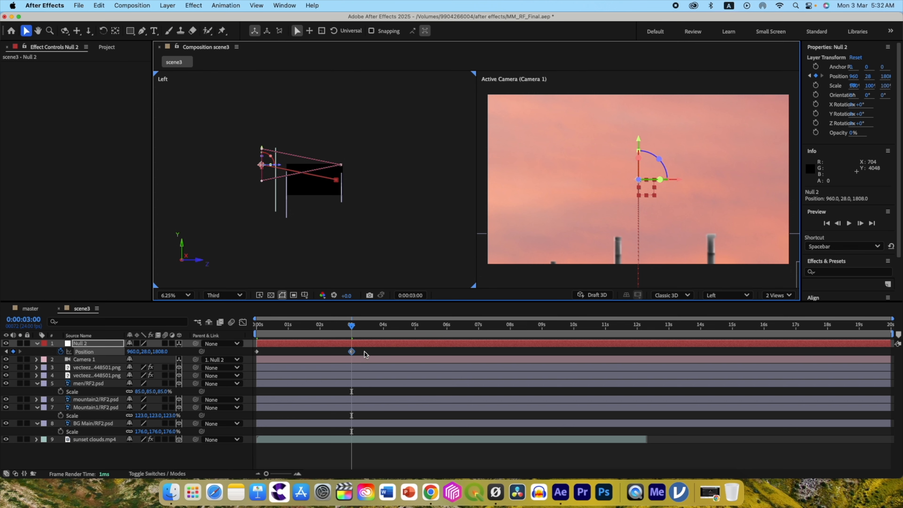
{"action": "left_click_drag", "start_coordinate": [365, 353], "coordinate": [330, 354]}
{"action": "left_click_drag", "start_coordinate": [243, 352], "coordinate": [243, 353]}
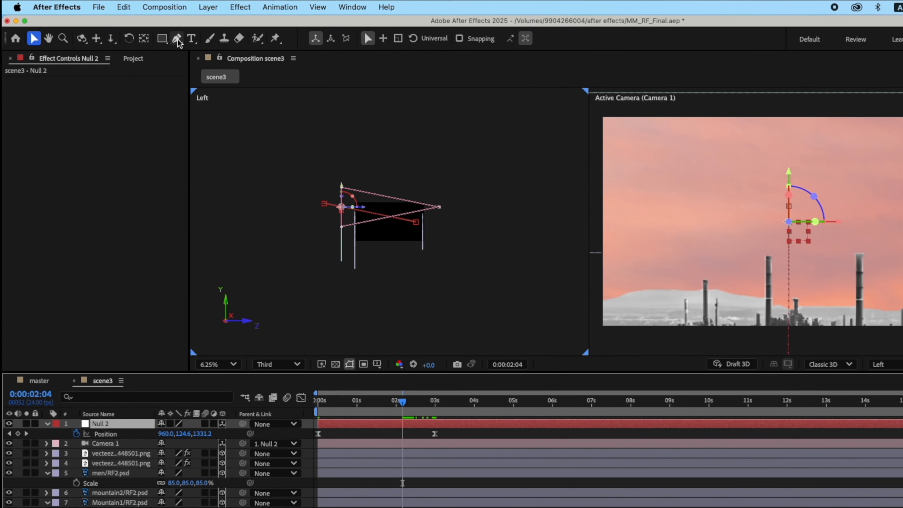
Bend Null 2's straight position path into a smooth curve by pulling out the handle of its 0:00:03:00 keyframe with the Pen tool.
{"action": "left_click", "coordinate": [141, 31]}
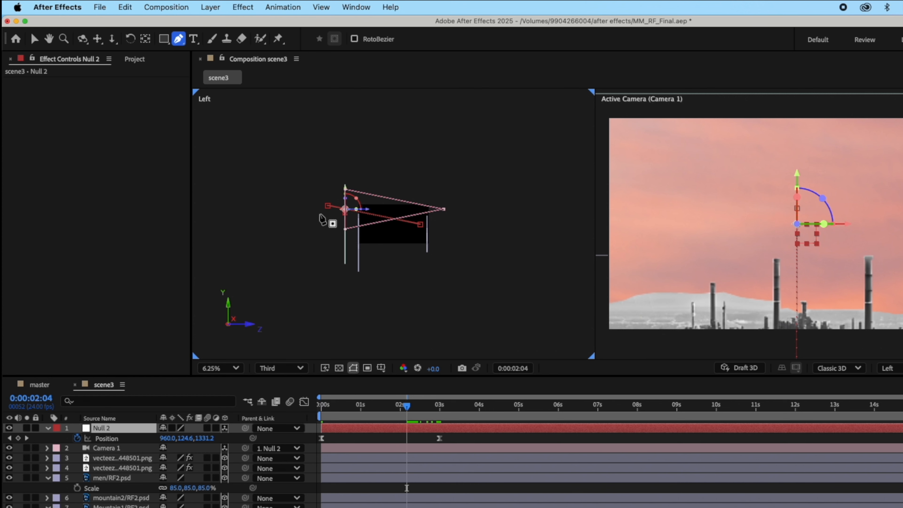
{"action": "left_click", "coordinate": [325, 207]}
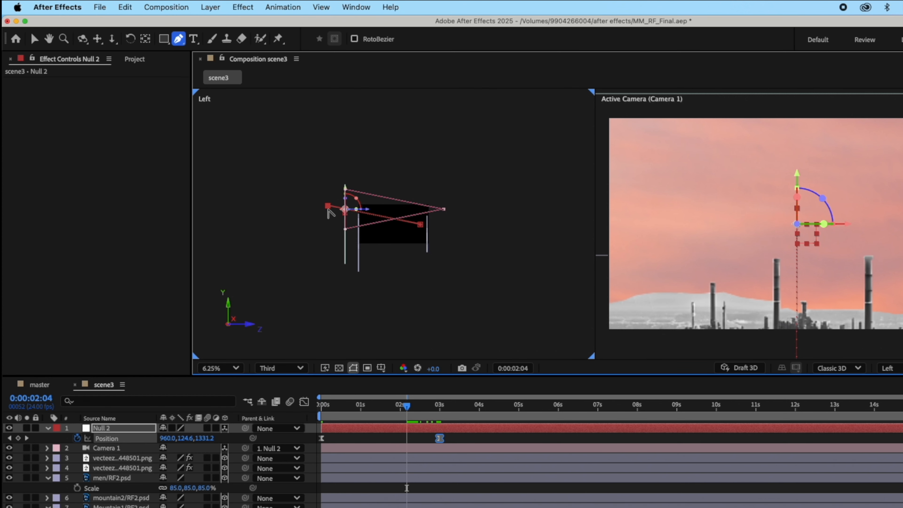
{"action": "left_click_drag", "start_coordinate": [408, 406], "coordinate": [395, 406]}
{"action": "left_click_drag", "start_coordinate": [327, 206], "coordinate": [342, 215]}
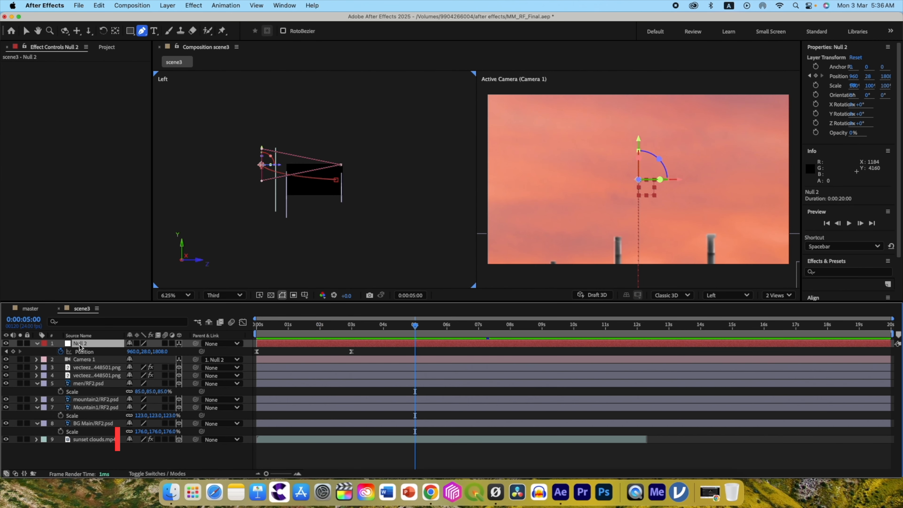
Duplicate Null 2, clear the duplicate's copied position keyframes and set a fresh position keyframe at 0:00:05:00.
{"action": "key", "text": "super+d"}
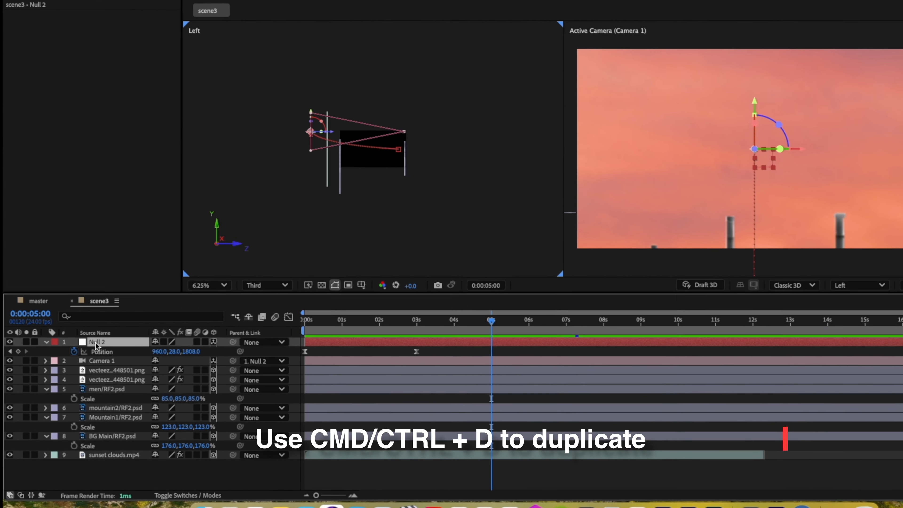
{"action": "key", "text": "p"}
{"action": "left_click", "coordinate": [103, 352]}
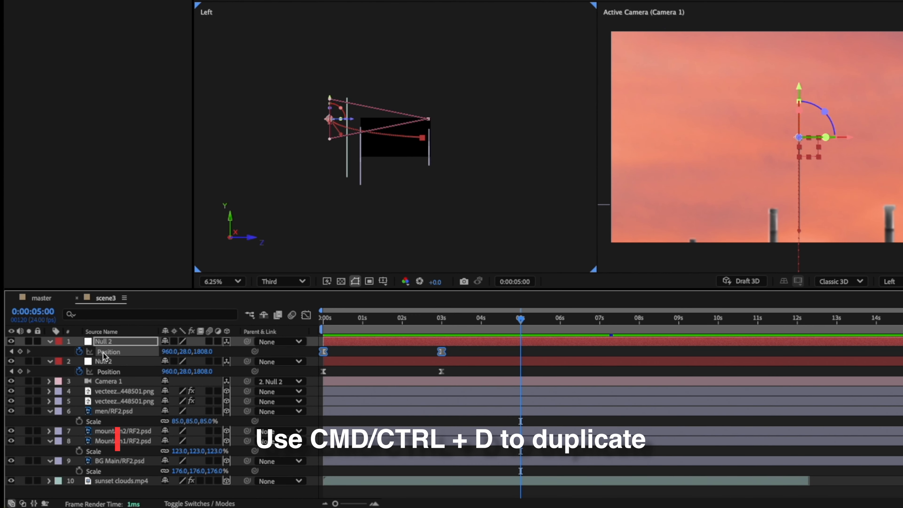
{"action": "left_click", "coordinate": [79, 352]}
{"action": "left_click", "coordinate": [80, 352]}
Parent the original Null 2 to its duplicate and move the duplicate to 960, 588, -624 at 0:00:06:23.
{"action": "left_click_drag", "start_coordinate": [521, 322], "coordinate": [599, 326]}
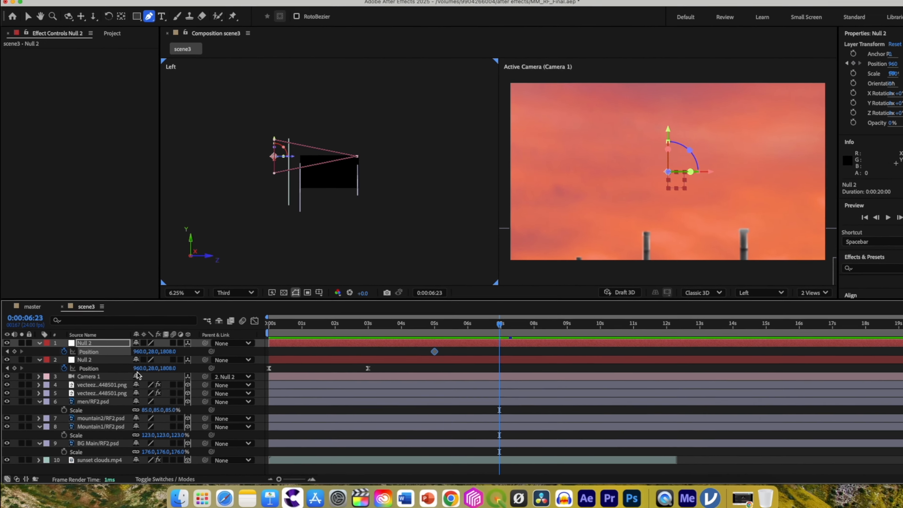
{"action": "left_click_drag", "start_coordinate": [196, 343], "coordinate": [108, 342]}
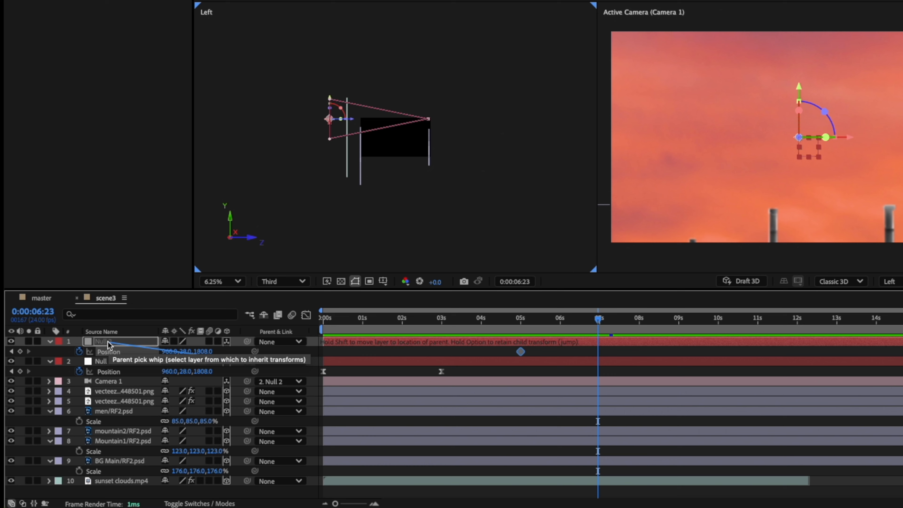
{"action": "left_click_drag", "start_coordinate": [331, 97], "coordinate": [436, 151]}
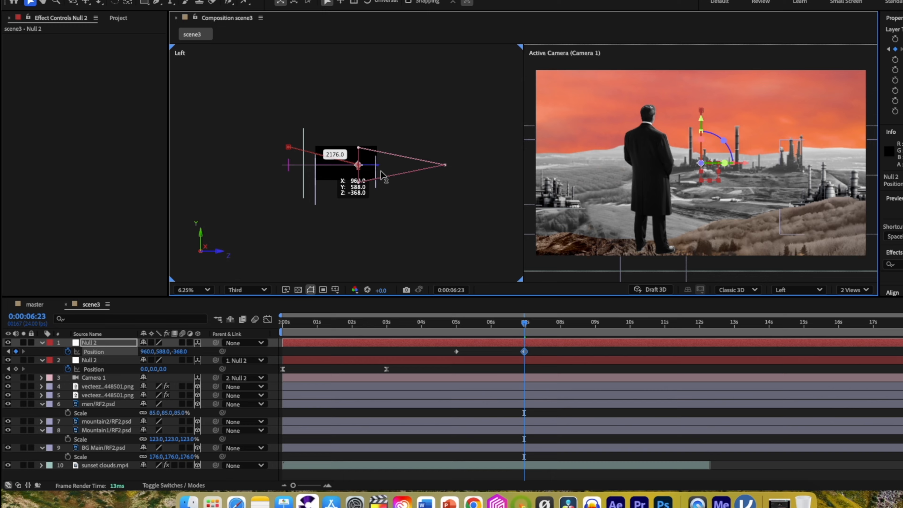
{"action": "left_click_drag", "start_coordinate": [381, 174], "coordinate": [388, 180]}
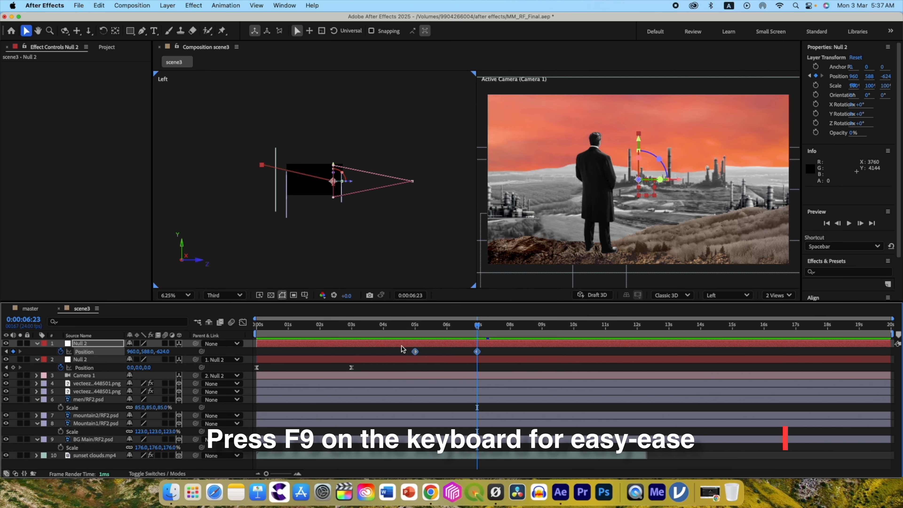
Apply Easy Ease to the duplicate null's position keyframes, curve its path from the 0:00:05:00 keyframe, and preview the move.
{"action": "left_click", "coordinate": [141, 33]}
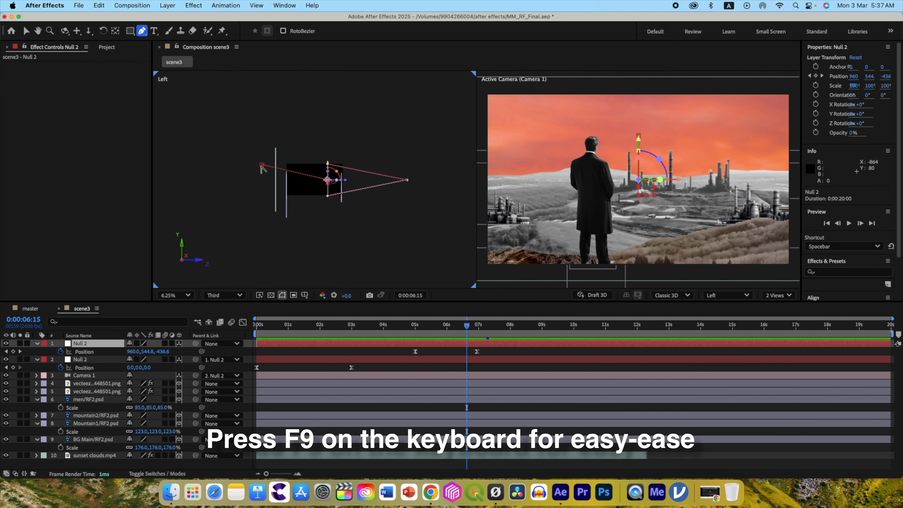
{"action": "left_click", "coordinate": [262, 166]}
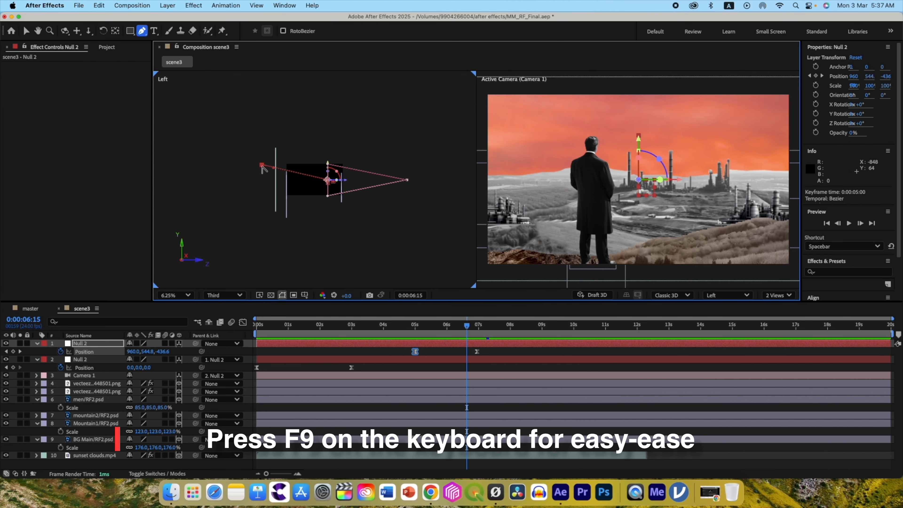
{"action": "key", "text": "F9"}
{"action": "left_click_drag", "start_coordinate": [272, 173], "coordinate": [270, 177]}
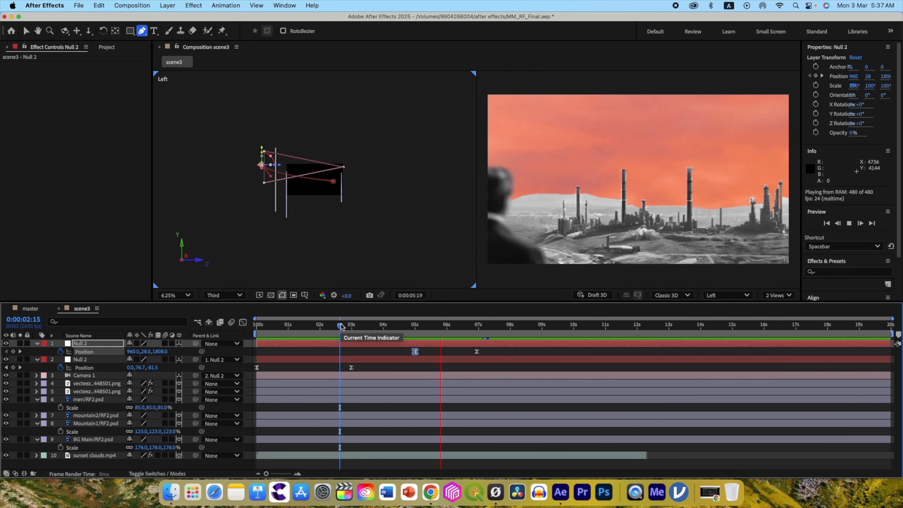
{"action": "key", "text": "space"}
Reshape the duplicate null's speed graph to peak sharply soon after 0:00:05:00 and settle slowly, and preview it from 0:00:04:00.
{"action": "left_click", "coordinate": [242, 322]}
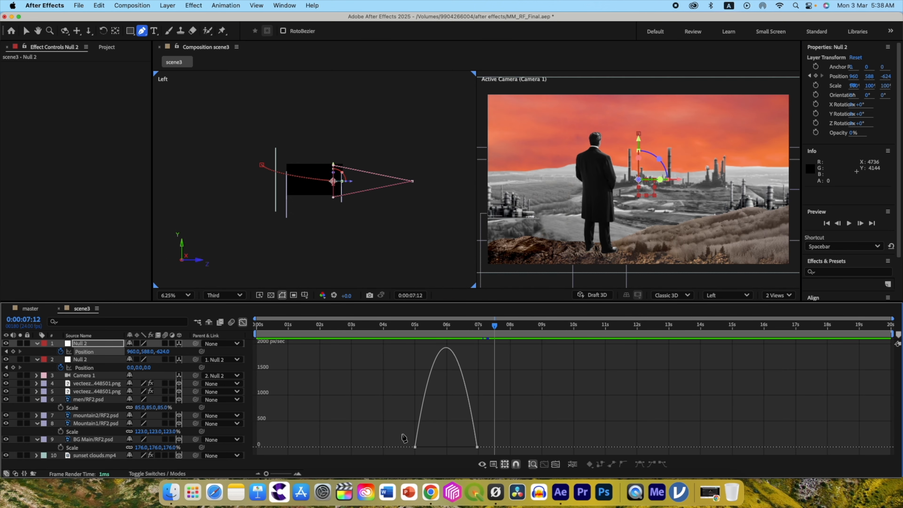
{"action": "left_click", "coordinate": [26, 31]}
{"action": "left_click_drag", "start_coordinate": [410, 435], "coordinate": [430, 442]}
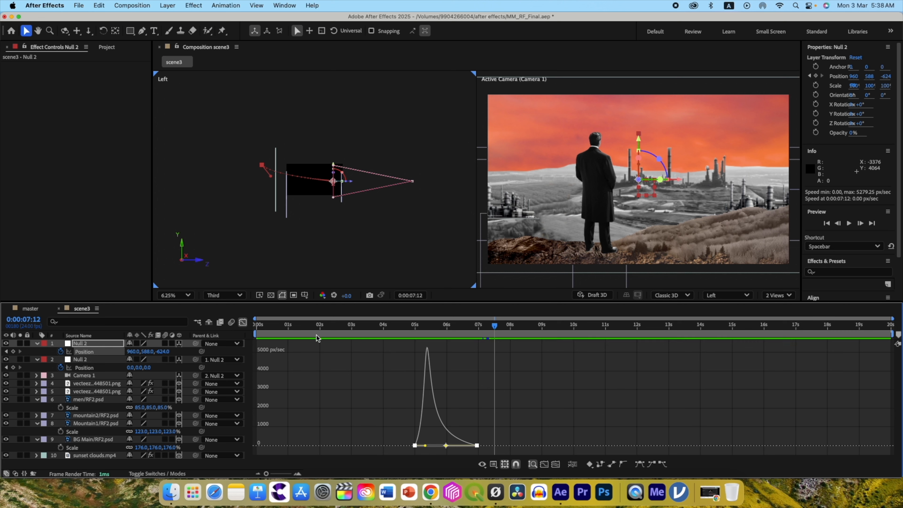
{"action": "left_click_drag", "start_coordinate": [493, 329], "coordinate": [383, 331]}
{"action": "key", "text": "space"}
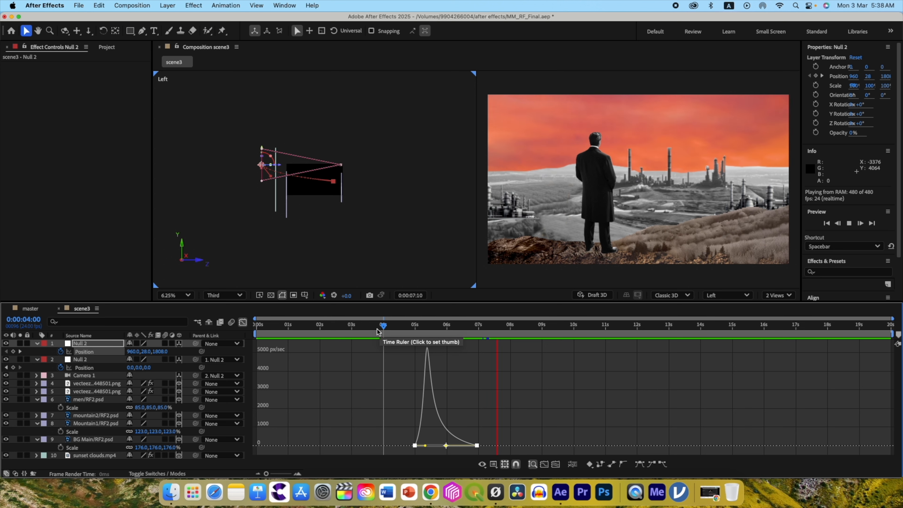
{"action": "key", "text": "space"}
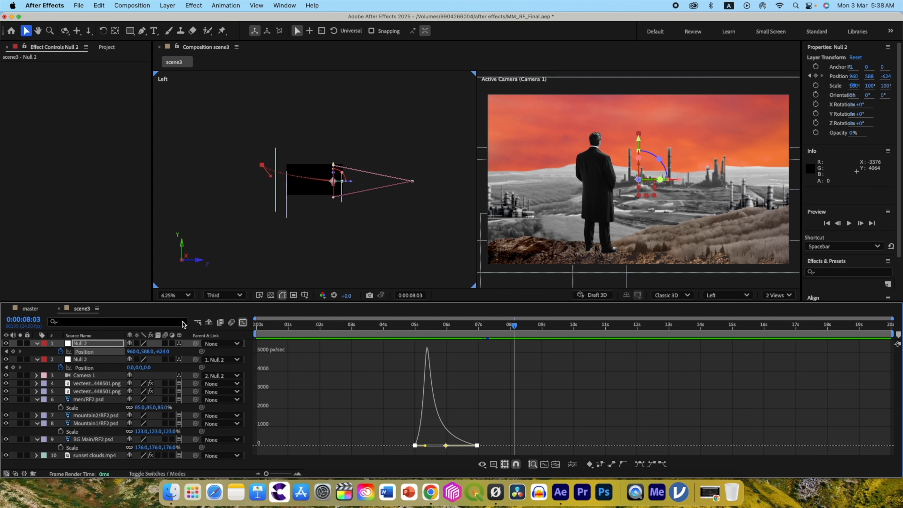
{"action": "left_click", "coordinate": [242, 324]}
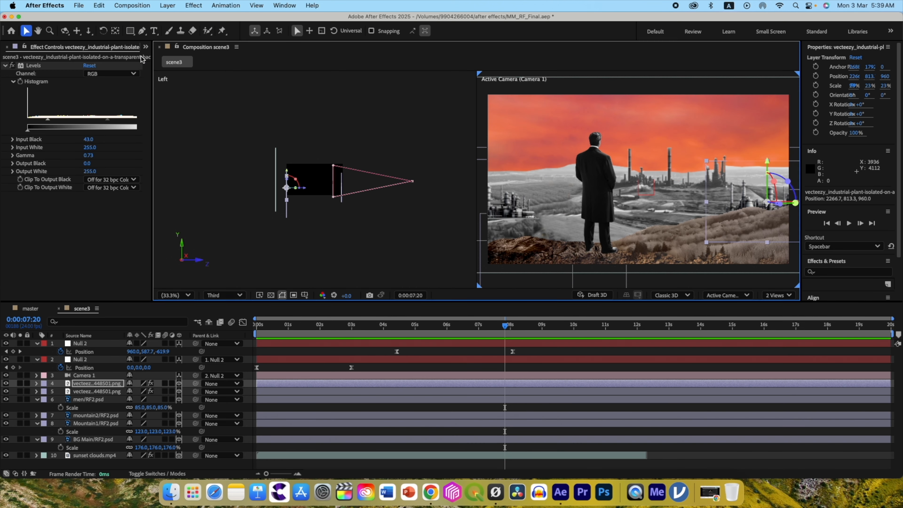
Add fire.mp4 from the Video Files folder between the Mountain1 and BG Main layers and make it a 3D layer.
{"action": "left_click", "coordinate": [145, 47]}
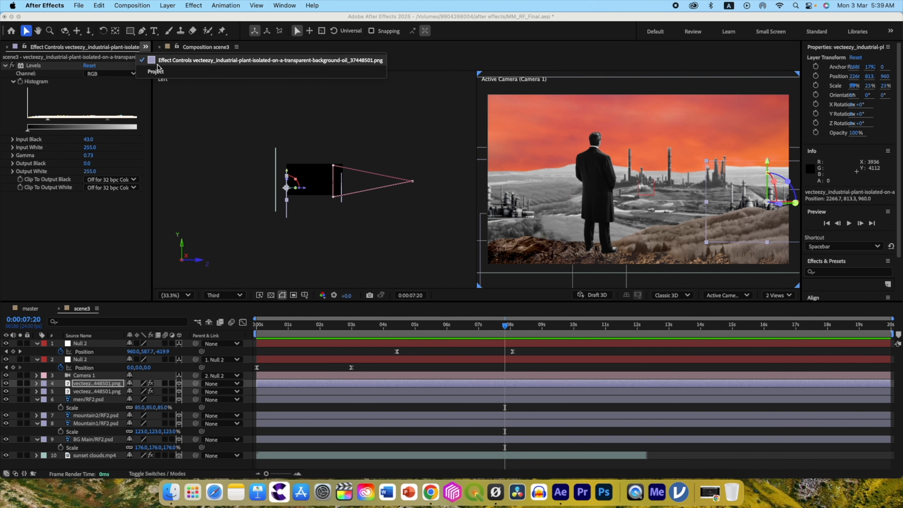
{"action": "left_click", "coordinate": [154, 72]}
{"action": "left_click", "coordinate": [22, 223]}
{"action": "left_click_drag", "start_coordinate": [42, 348], "coordinate": [82, 421]}
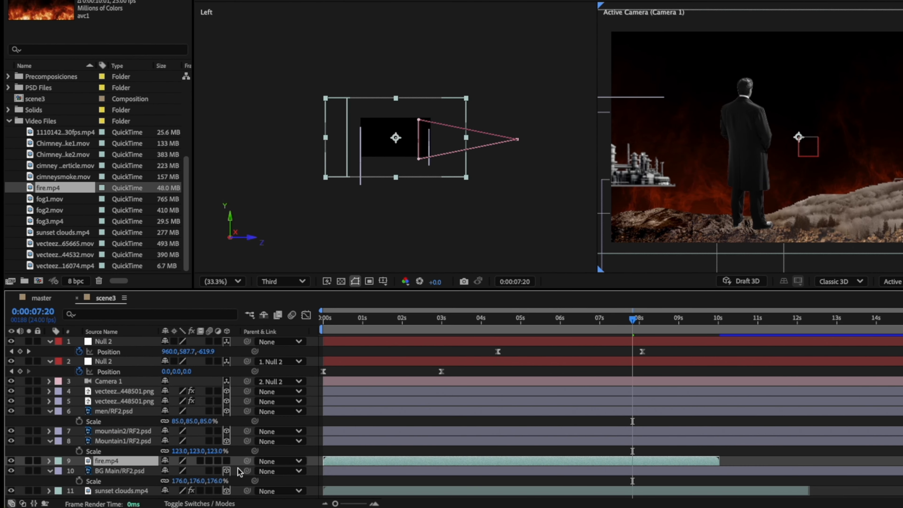
{"action": "left_click", "coordinate": [226, 461]}
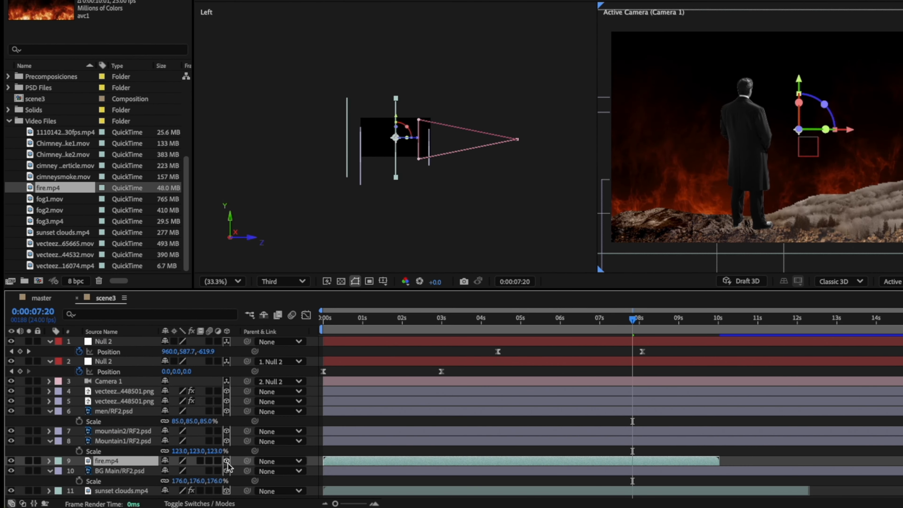
Scale the fire layer down to 24% and place it at Z 960 on the land in front of the industrial plant.
{"action": "key", "text": "s"}
{"action": "left_click_drag", "start_coordinate": [177, 471], "coordinate": [135, 474]}
{"action": "left_click_drag", "start_coordinate": [798, 80], "coordinate": [798, 114]}
{"action": "left_click_drag", "start_coordinate": [848, 164], "coordinate": [806, 166]}
{"action": "left_click_drag", "start_coordinate": [177, 471], "coordinate": [173, 472]}
{"action": "left_click_drag", "start_coordinate": [756, 116], "coordinate": [756, 127]}
{"action": "left_click_drag", "start_coordinate": [416, 149], "coordinate": [381, 148]}
{"action": "left_click_drag", "start_coordinate": [767, 119], "coordinate": [768, 112]}
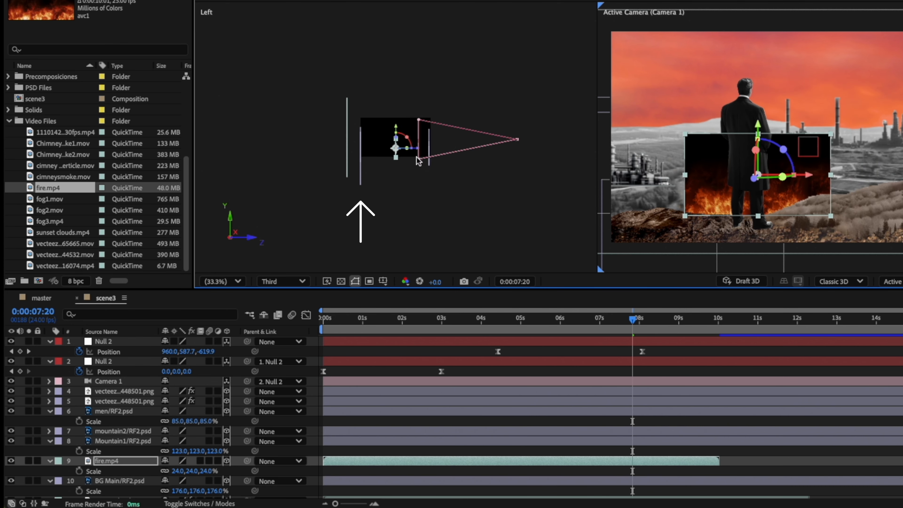
{"action": "left_click_drag", "start_coordinate": [656, 199], "coordinate": [718, 198]}
Set the fire layer's blending mode to Add, apply Levels with input black 37, and adjust its height to Y 827.9.
{"action": "left_click", "coordinate": [158, 474]}
{"action": "left_click", "coordinate": [148, 440]}
{"action": "left_click", "coordinate": [149, 231]}
{"action": "left_click", "coordinate": [147, 440]}
{"action": "left_click", "coordinate": [165, 159]}
{"action": "key", "text": "ctrl+space"}
{"action": "type", "text": "le"}
{"action": "left_click", "coordinate": [60, 400]}
{"action": "left_click_drag", "start_coordinate": [732, 165], "coordinate": [732, 173]}
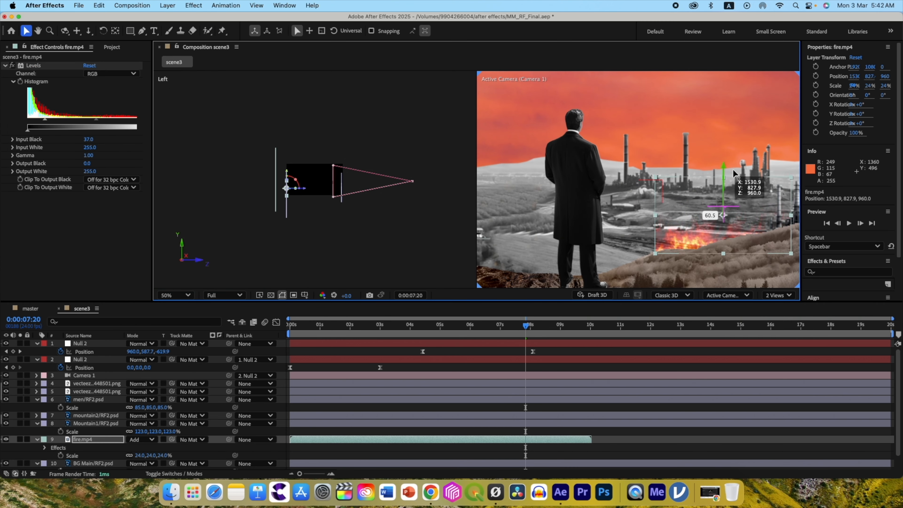
Duplicate the fire layer and shift the copy sideways to X 534.
{"action": "left_click", "coordinate": [83, 441]}
{"action": "key", "text": "super+d"}
{"action": "left_click_drag", "start_coordinate": [771, 216], "coordinate": [624, 217]}
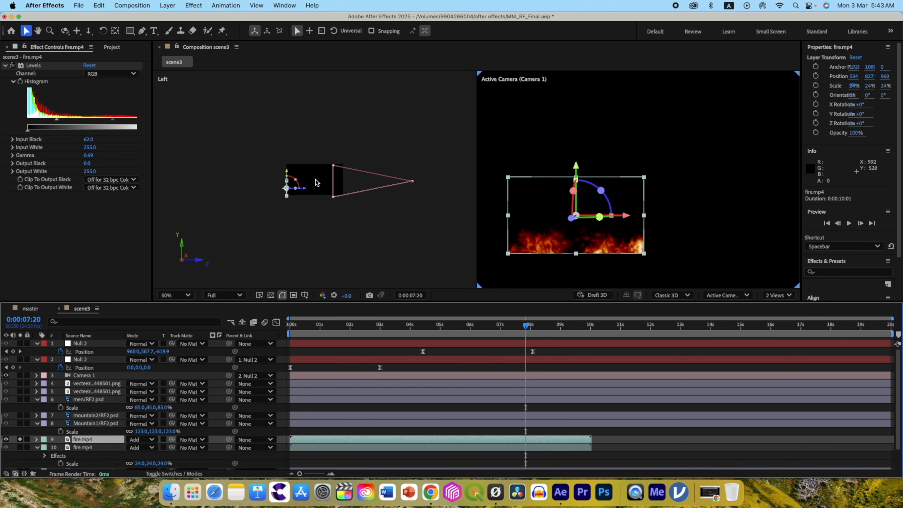
Hide the fire copy's base with an inverted mask feathered 64 pixels, and move the copy up to the distant plant's chimneys.
{"action": "key", "text": "g"}
{"action": "left_click", "coordinate": [501, 260]}
{"action": "left_click", "coordinate": [501, 260]}
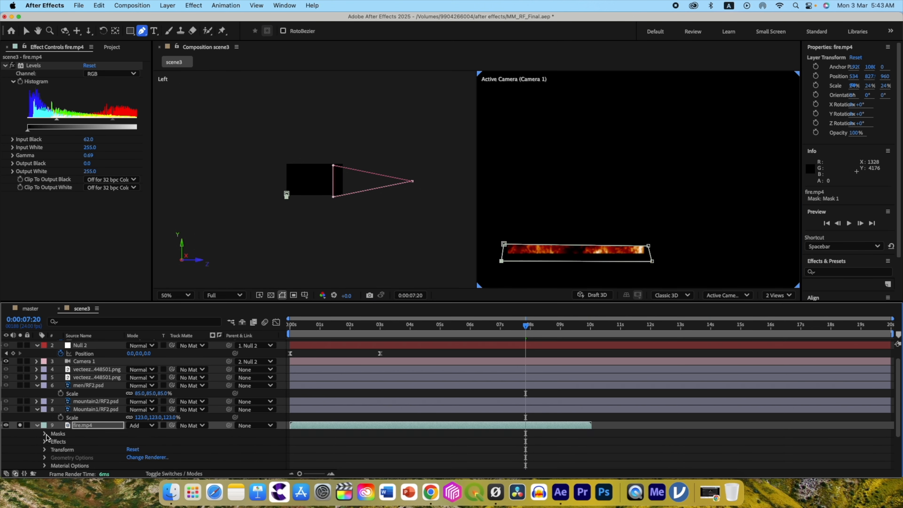
{"action": "left_click", "coordinate": [162, 441]}
{"action": "left_click", "coordinate": [52, 441]}
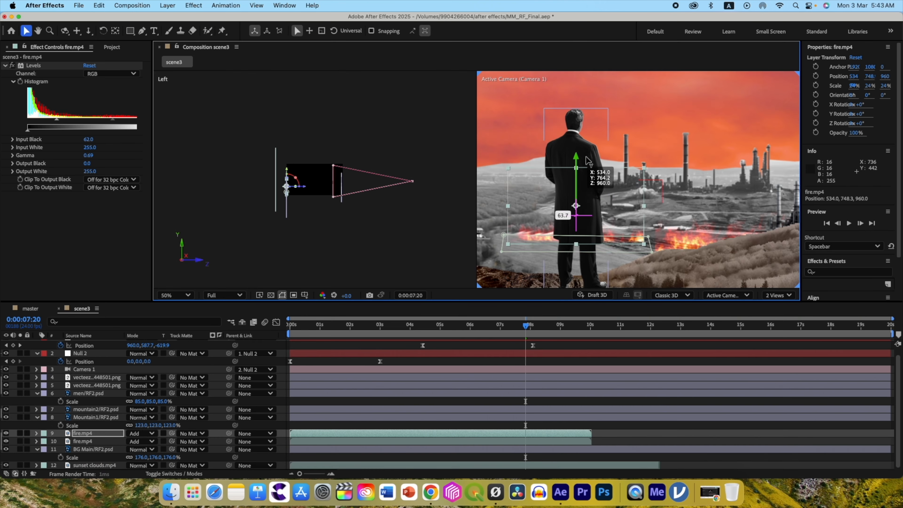
{"action": "left_click_drag", "start_coordinate": [565, 96], "coordinate": [664, 123]}
Create an adjustment layer over the whole scene and apply Colorama to it with the Fire preset palette.
{"action": "right_click", "coordinate": [67, 351]}
{"action": "mouse_move", "coordinate": [149, 355]}
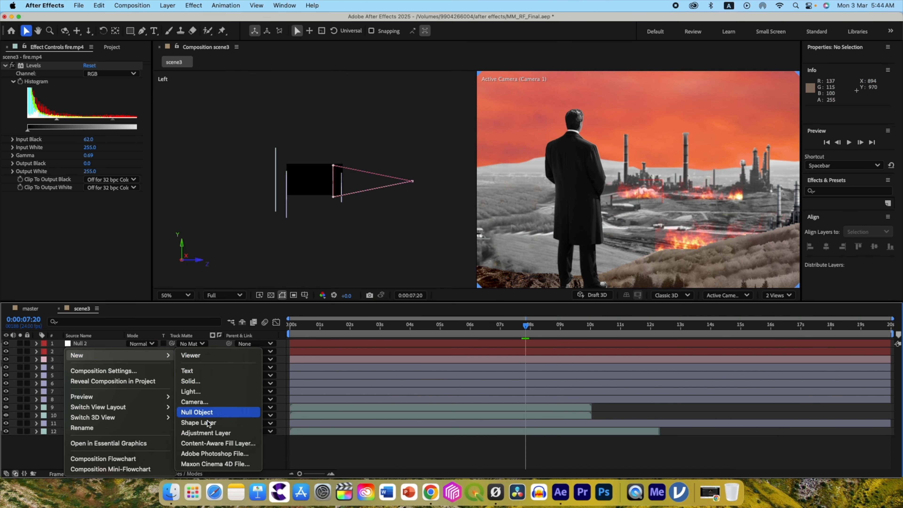
{"action": "left_click", "coordinate": [207, 433]}
{"action": "key", "text": "ctrl+space"}
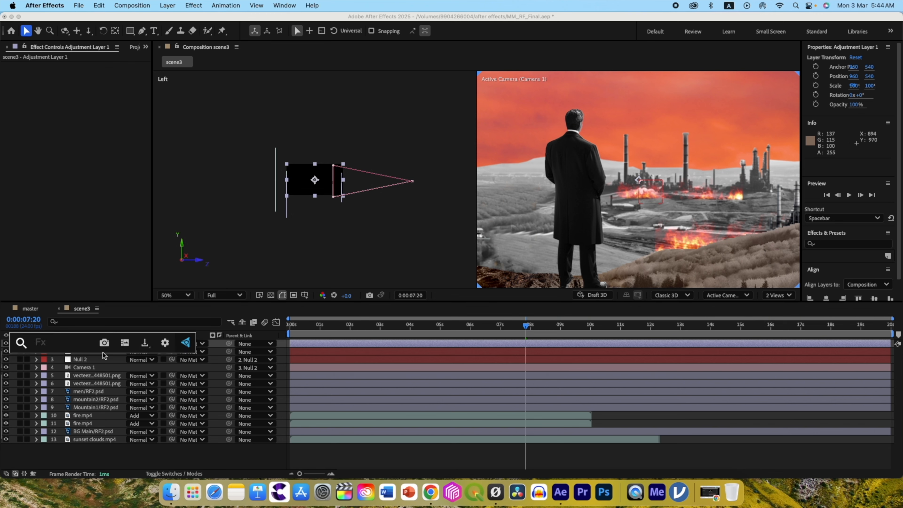
{"action": "type", "text": "colo"}
{"action": "key", "text": "Down"}
{"action": "key", "text": "Return"}
{"action": "left_click", "coordinate": [111, 89]}
Lower the Colorama adjustment layer's opacity to 52%.
{"action": "left_click", "coordinate": [111, 347]}
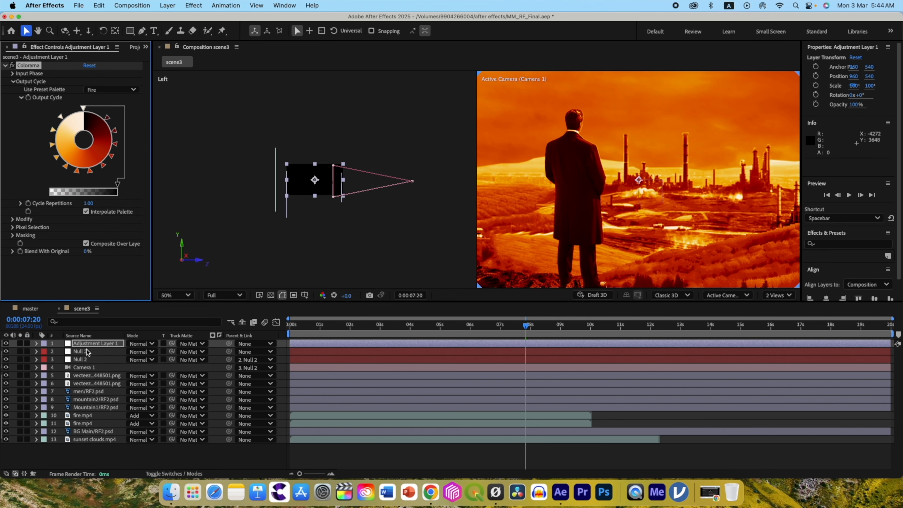
{"action": "key", "text": "t"}
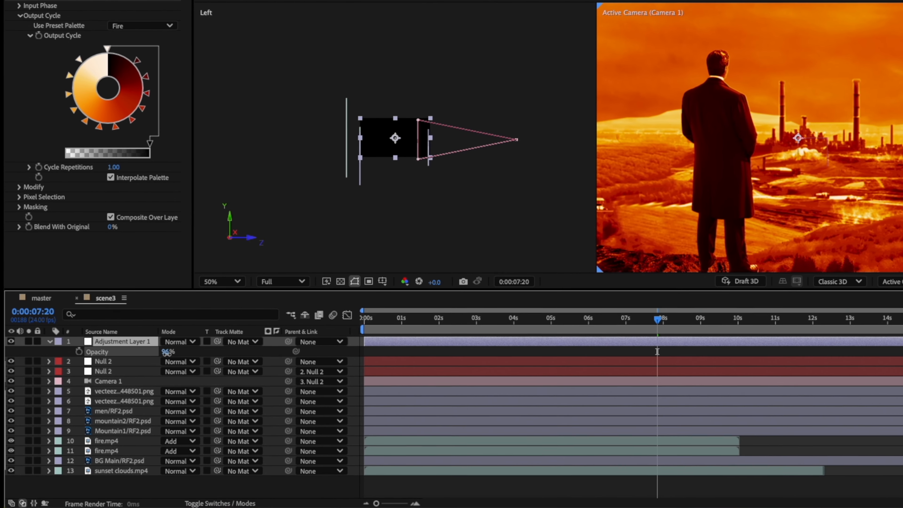
{"action": "left_click_drag", "start_coordinate": [167, 352], "coordinate": [157, 355]}
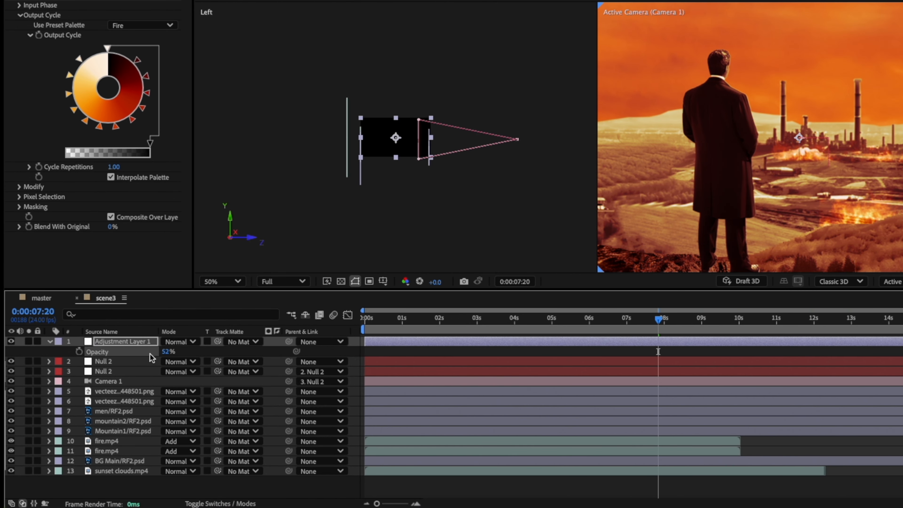
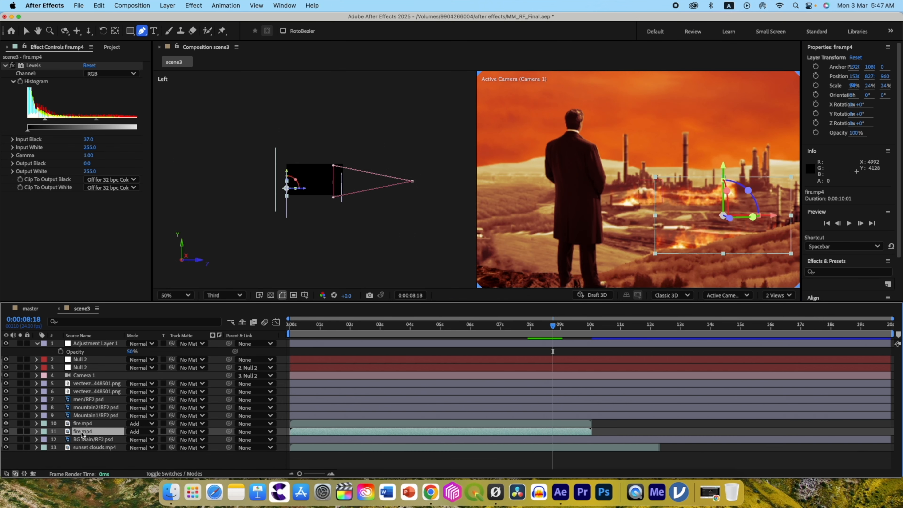
Duplicate the fire layer, move the copy down onto the nearer hills in front of the plant, and offset it earlier in time.
{"action": "key", "text": "Delete"}
{"action": "left_click", "coordinate": [84, 425]}
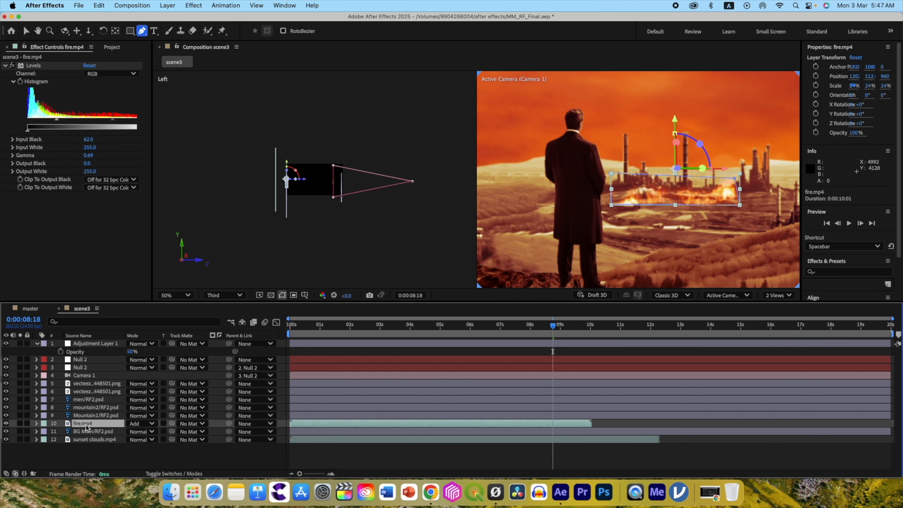
{"action": "key", "text": "super+d"}
{"action": "left_click", "coordinate": [27, 31]}
{"action": "left_click_drag", "start_coordinate": [676, 168], "coordinate": [722, 215]}
{"action": "left_click_drag", "start_coordinate": [505, 324], "coordinate": [544, 328]}
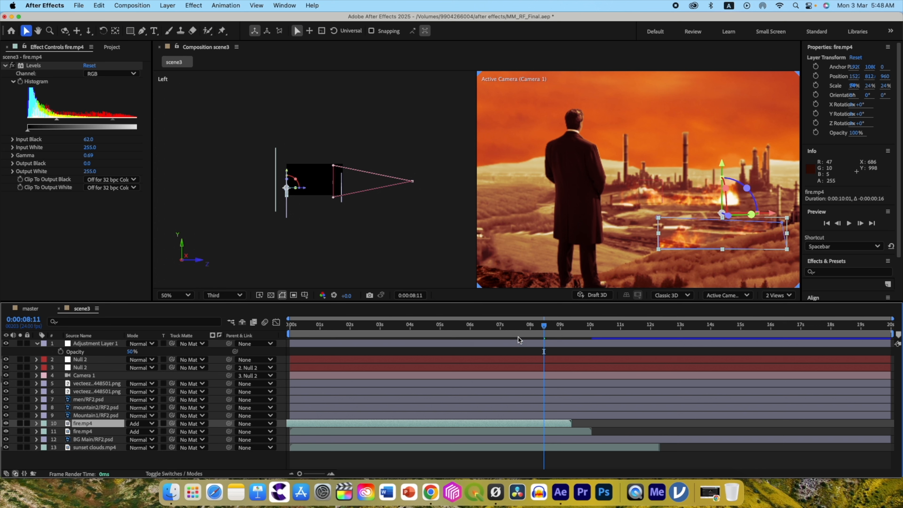
{"action": "mouse_move", "coordinate": [546, 330]}
{"action": "left_mouse_down"}
{"action": "mouse_move", "coordinate": [520, 328]}
{"action": "mouse_move", "coordinate": [544, 328]}
{"action": "mouse_move", "coordinate": [536, 328]}
{"action": "left_mouse_up"}
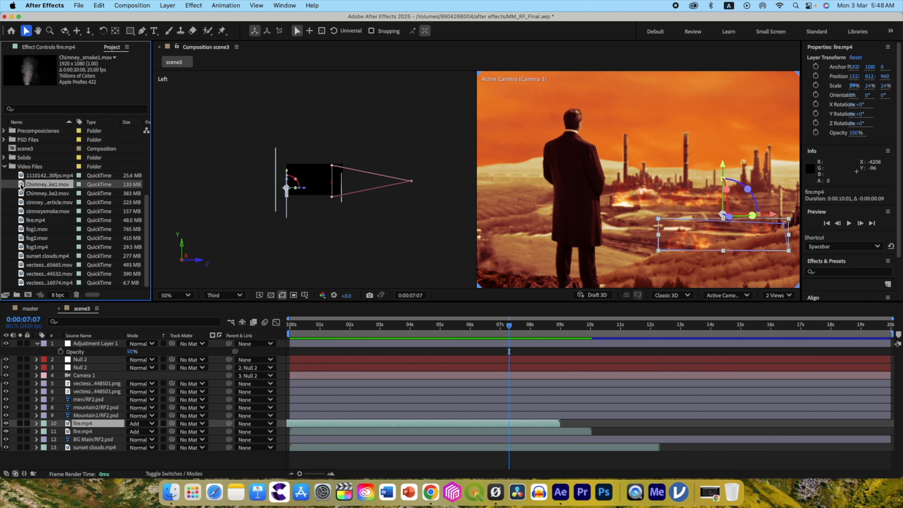
Add Chimney_smoke1.mov to scene3 directly above BG Main as a 3D layer, scaled to 36% with the Add blending mode.
{"action": "left_click_drag", "start_coordinate": [32, 253], "coordinate": [70, 459]}
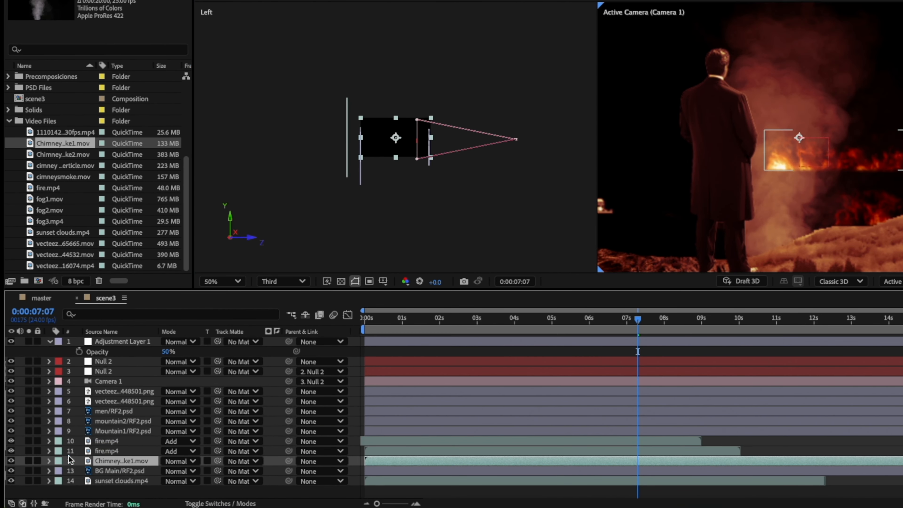
{"action": "key", "text": "F4"}
{"action": "left_click", "coordinate": [227, 460]}
{"action": "key", "text": "s"}
{"action": "left_click_drag", "start_coordinate": [180, 471], "coordinate": [99, 446]}
{"action": "left_click", "coordinate": [140, 440]}
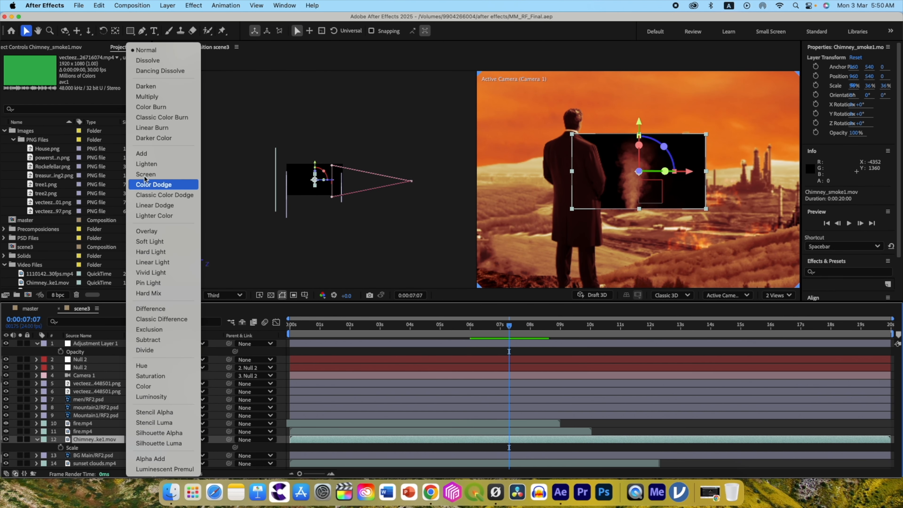
{"action": "left_click", "coordinate": [147, 156]}
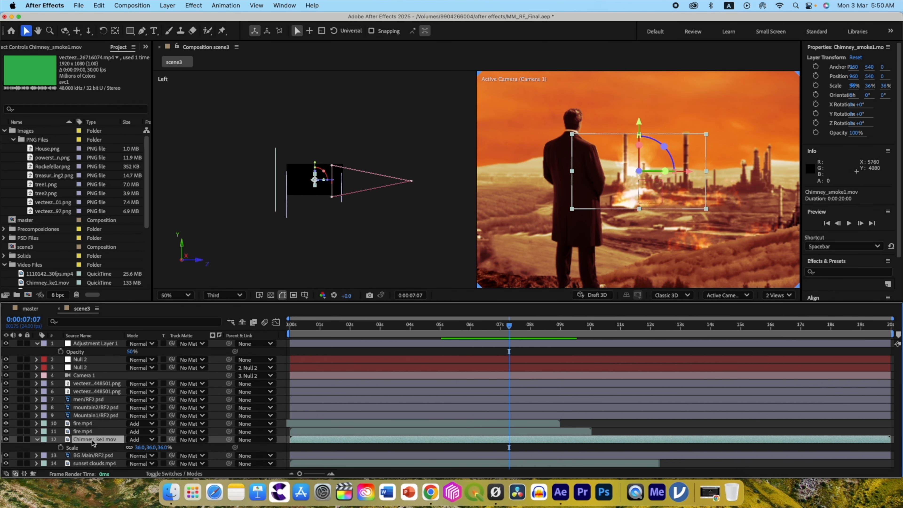
Push the Chimney_smoke1 layer back to Z 960, scale it to 20%, and seat it on the tall chimney at about X 1297, Y 161.
{"action": "left_click_drag", "start_coordinate": [334, 184], "coordinate": [309, 182]}
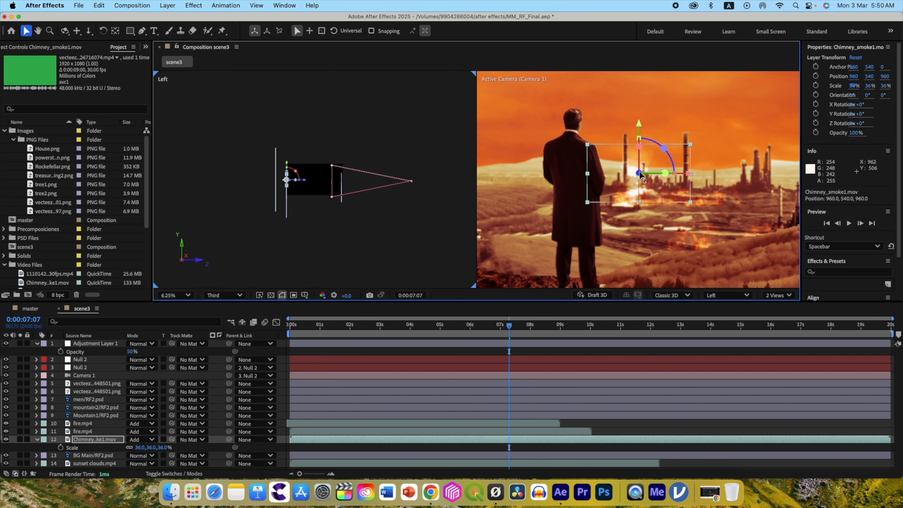
{"action": "left_click_drag", "start_coordinate": [638, 174], "coordinate": [691, 106]}
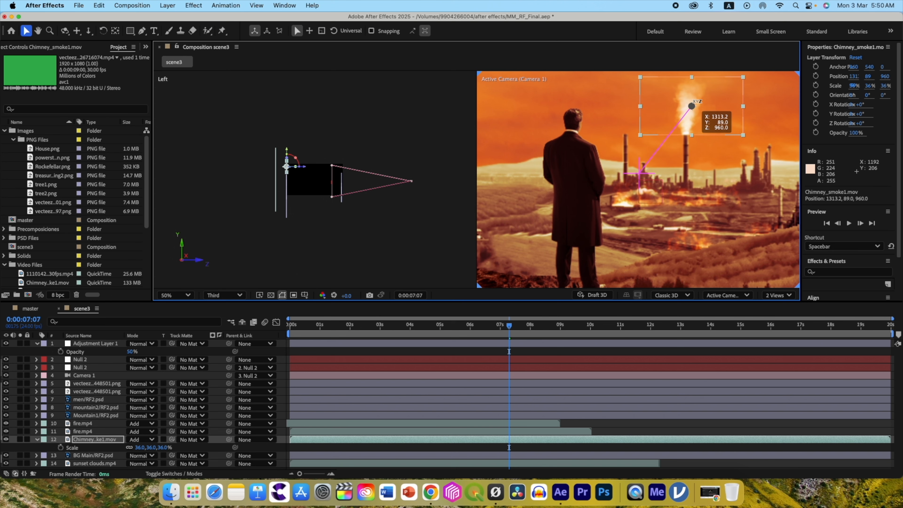
{"action": "left_click_drag", "start_coordinate": [140, 447], "coordinate": [136, 449]}
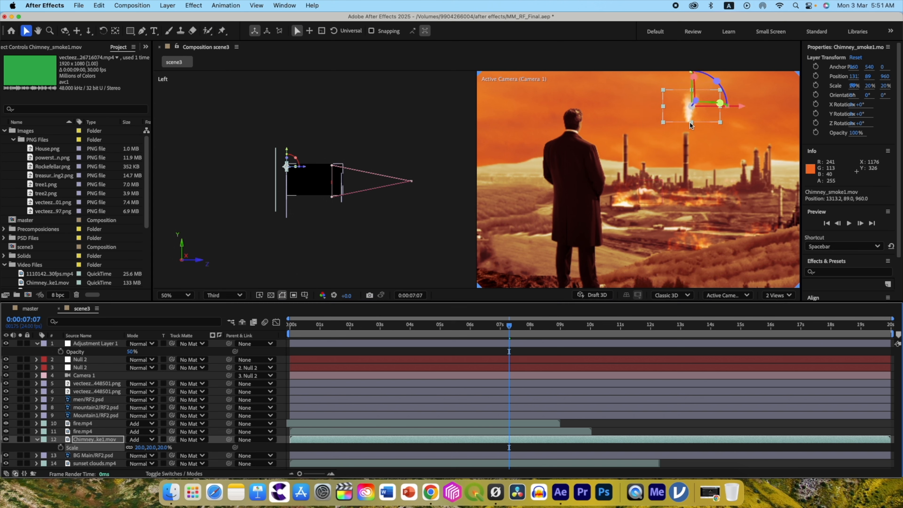
{"action": "left_click_drag", "start_coordinate": [691, 106], "coordinate": [689, 112]}
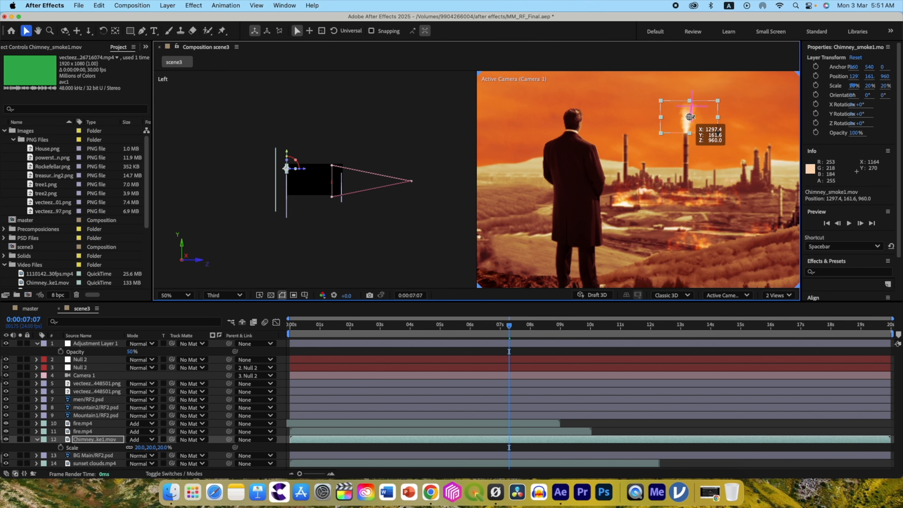
{"action": "left_click_drag", "start_coordinate": [690, 117], "coordinate": [689, 117]}
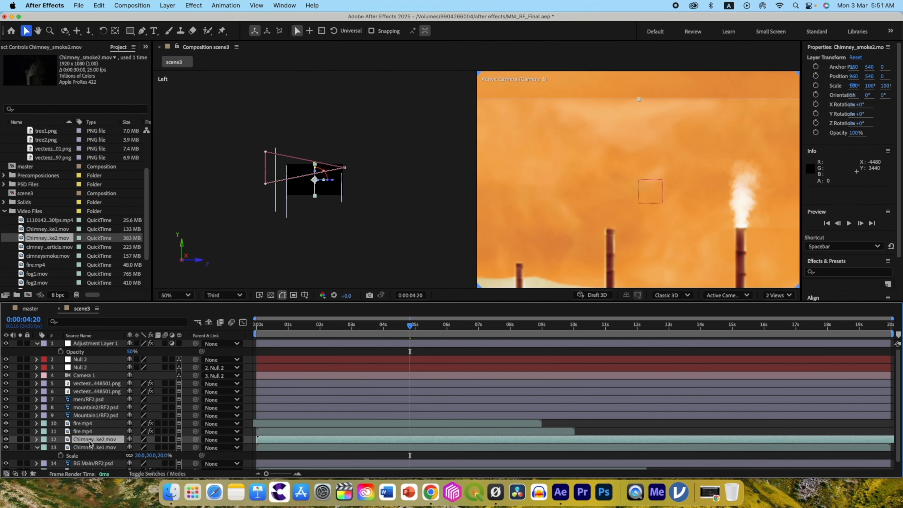
Scale the Chimney_smoke2 layer to 40% and position it on the neighbouring chimney at Z 960.
{"action": "left_click_drag", "start_coordinate": [309, 201], "coordinate": [270, 201]}
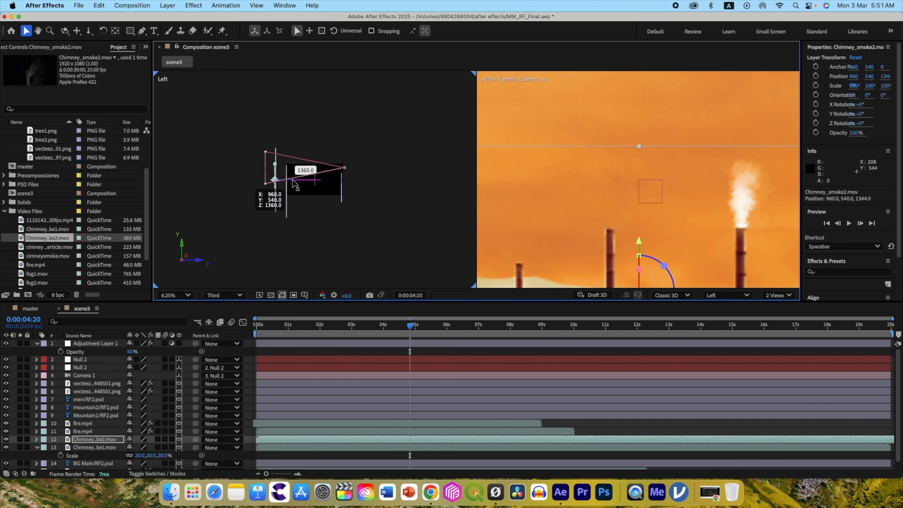
{"action": "left_click_drag", "start_coordinate": [638, 204], "coordinate": [632, 95]}
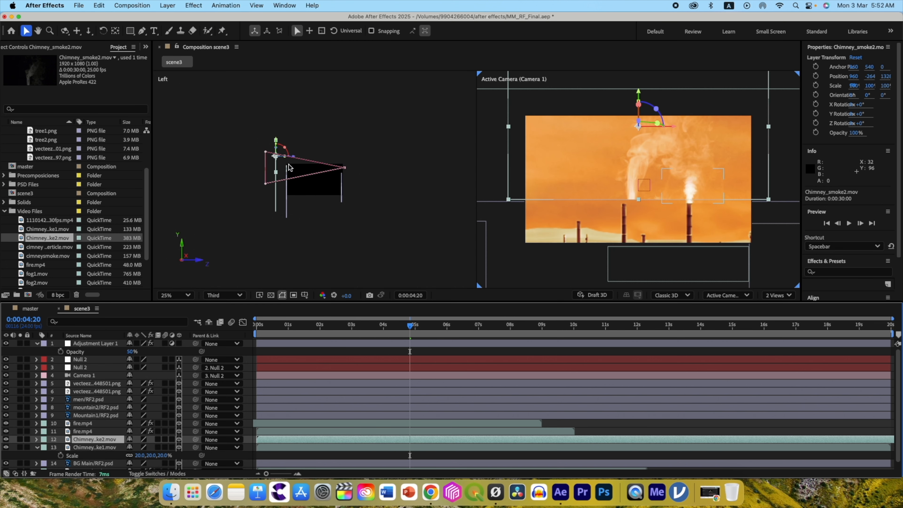
{"action": "left_click_drag", "start_coordinate": [295, 161], "coordinate": [306, 160]}
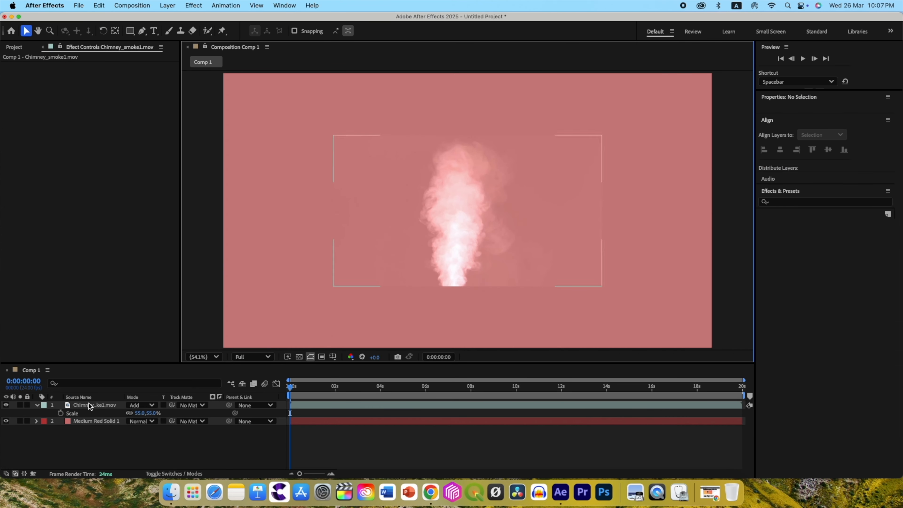
Apply Levels to the Chimney_smoke1 layer in Comp 1 and raise Input Black to 19 to hide the footage's visible edges.
{"action": "left_click", "coordinate": [89, 407]}
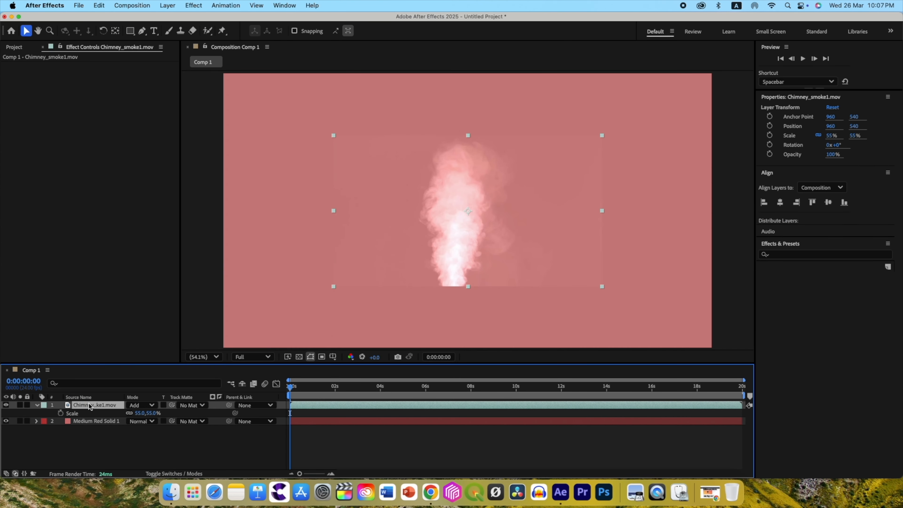
{"action": "key", "text": "ctrl+space"}
{"action": "type", "text": "level"}
{"action": "left_click", "coordinate": [55, 387]}
{"action": "left_click_drag", "start_coordinate": [28, 120], "coordinate": [63, 113]}
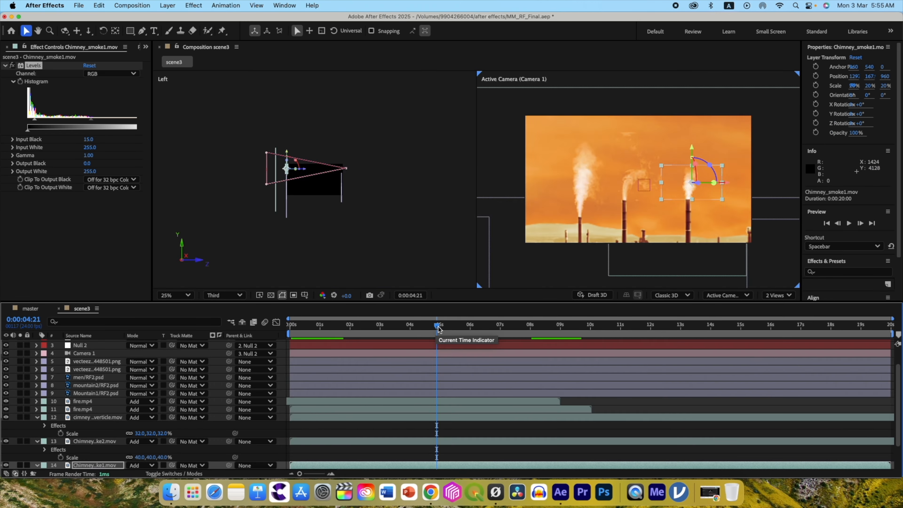
Unlock scene3's aspect ratio and make the composition slightly taller than its 1920 px width.
{"action": "left_click_drag", "start_coordinate": [439, 329], "coordinate": [494, 331]}
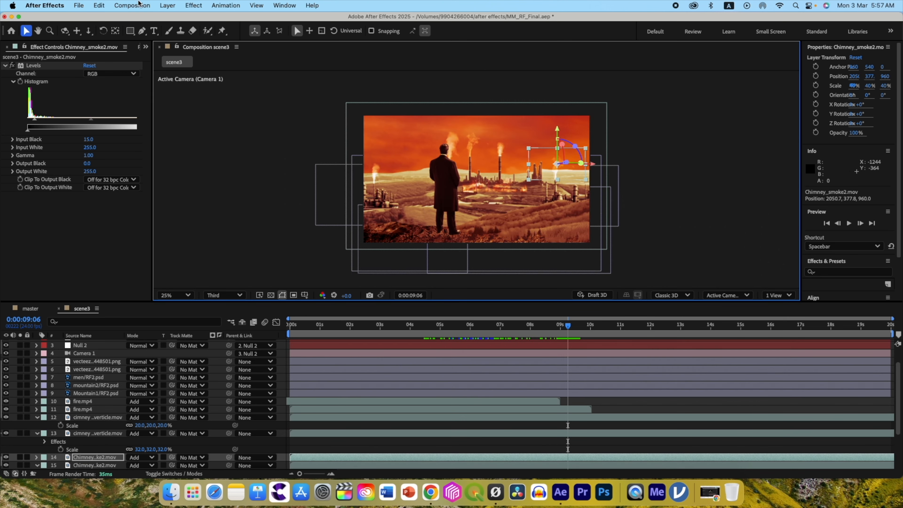
{"action": "left_click", "coordinate": [131, 5]}
{"action": "left_click", "coordinate": [138, 30]}
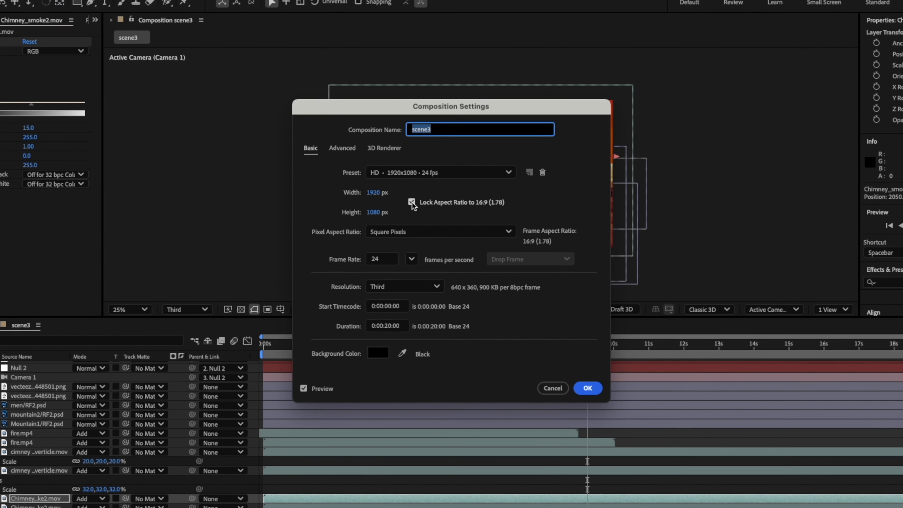
{"action": "left_click", "coordinate": [411, 202]}
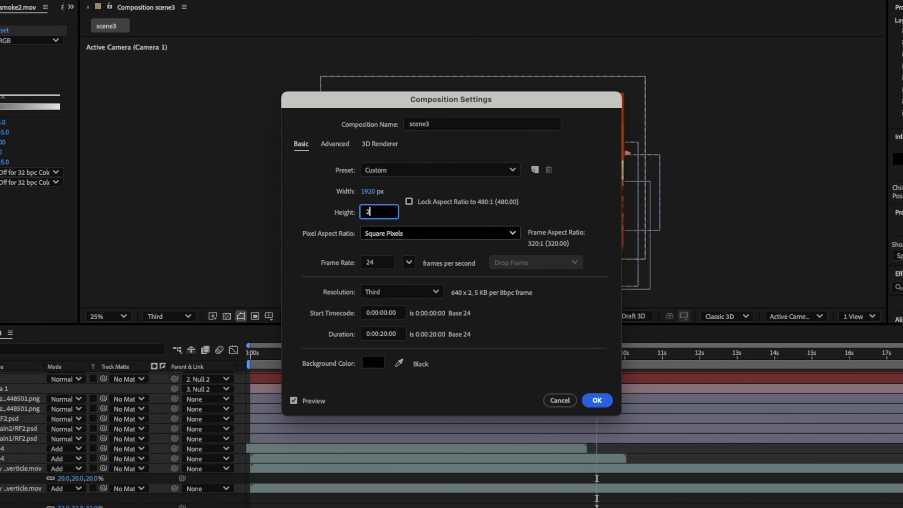
{"action": "left_click", "coordinate": [596, 400]}
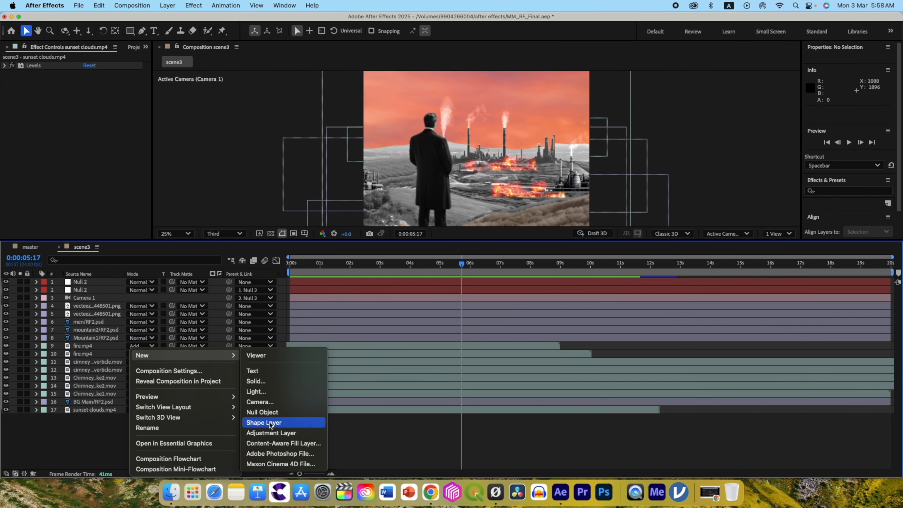
Add a new adjustment layer covering the taller frame and apply Colorama with the Fire preset palette.
{"action": "left_click", "coordinate": [333, 434]}
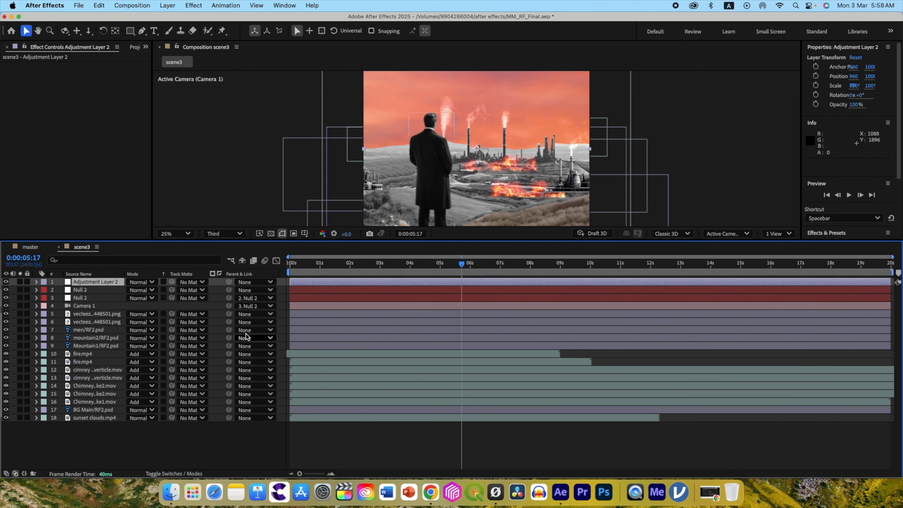
{"action": "key", "text": "ctrl+space"}
{"action": "type", "text": "co"}
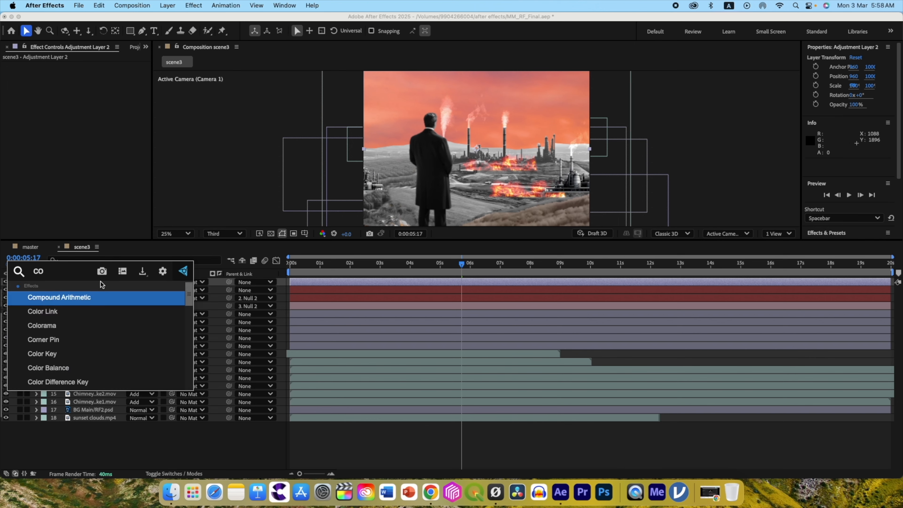
{"action": "left_click", "coordinate": [77, 321]}
{"action": "left_click", "coordinate": [12, 82]}
{"action": "left_click", "coordinate": [116, 90]}
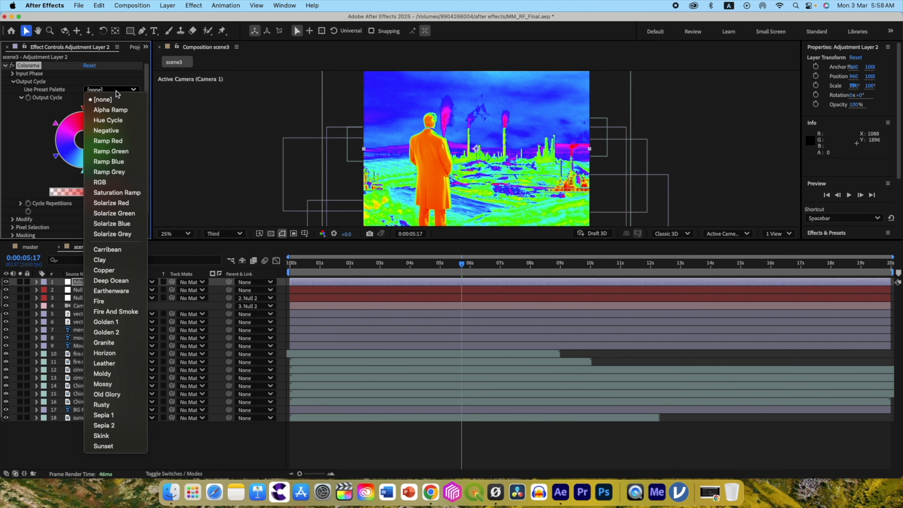
{"action": "left_click", "coordinate": [108, 302]}
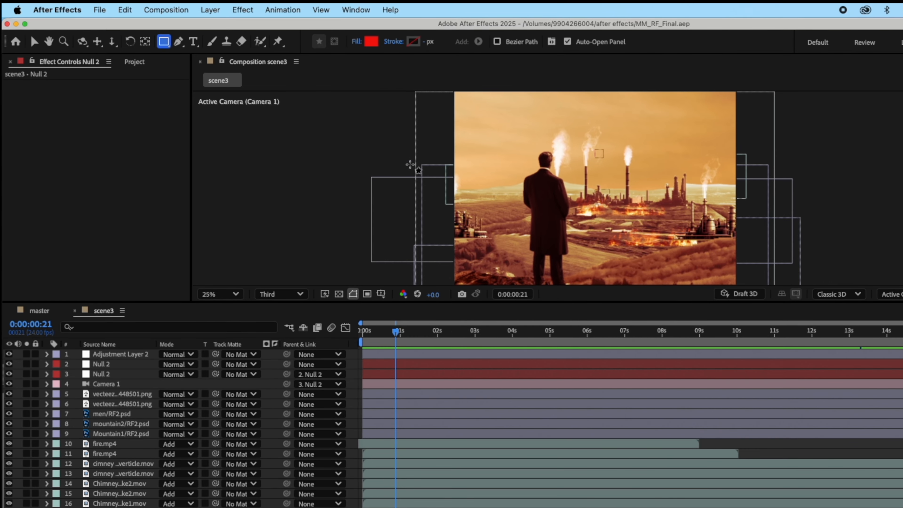
Draw a rectangle shape with a linear gradient fill across the full width of the landscape, about 549 px tall.
{"action": "left_click", "coordinate": [356, 42]}
{"action": "left_click", "coordinate": [544, 285]}
{"action": "left_click", "coordinate": [621, 351]}
{"action": "left_click_drag", "start_coordinate": [452, 197], "coordinate": [743, 278]}
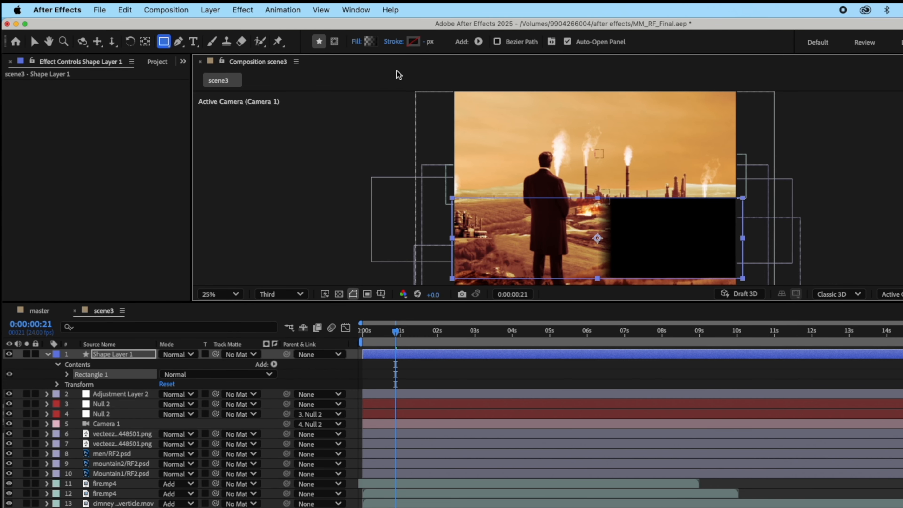
Set the rectangle's linear gradient to black at both colour stops, with 0% opacity at the starting stop.
{"action": "left_click", "coordinate": [370, 41]}
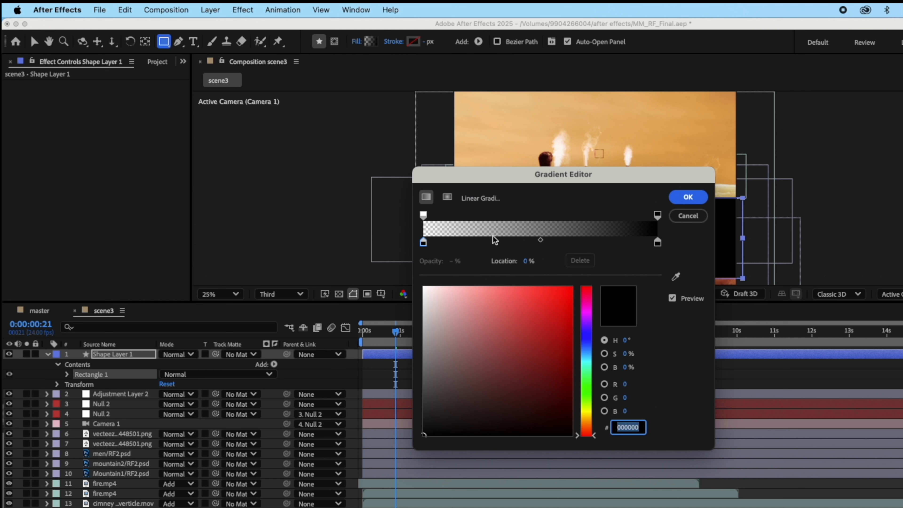
{"action": "left_click", "coordinate": [423, 244]}
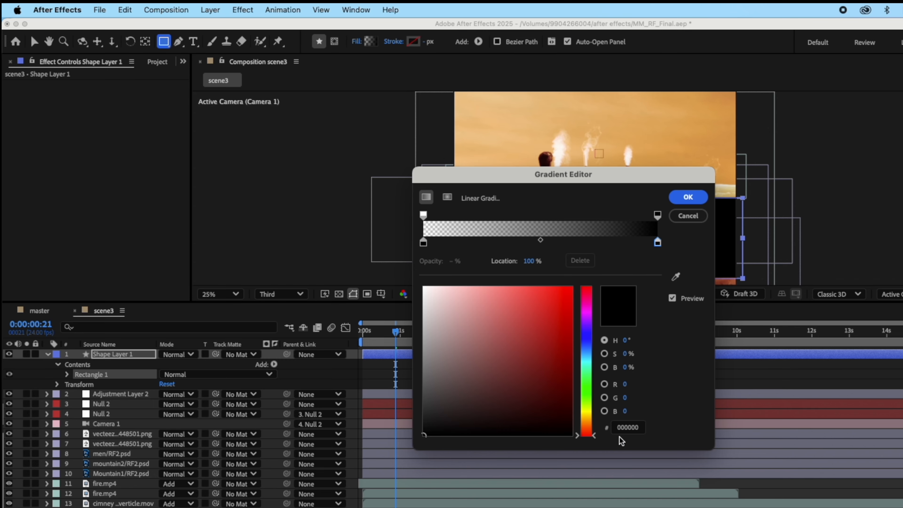
{"action": "left_click", "coordinate": [423, 215]}
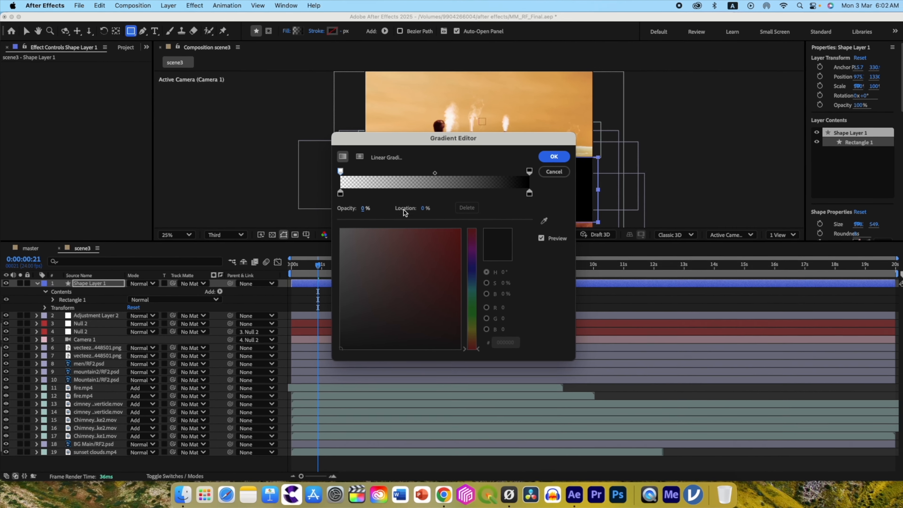
{"action": "left_click", "coordinate": [550, 156]}
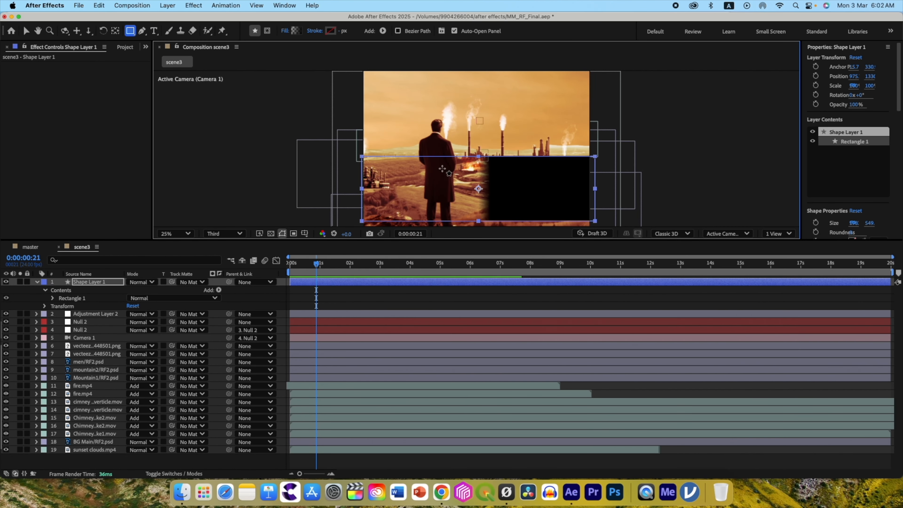
Reorient the rectangle's gradient vertically so it fades from transparent at its upper edge to black at its lower edge.
{"action": "key", "text": "v"}
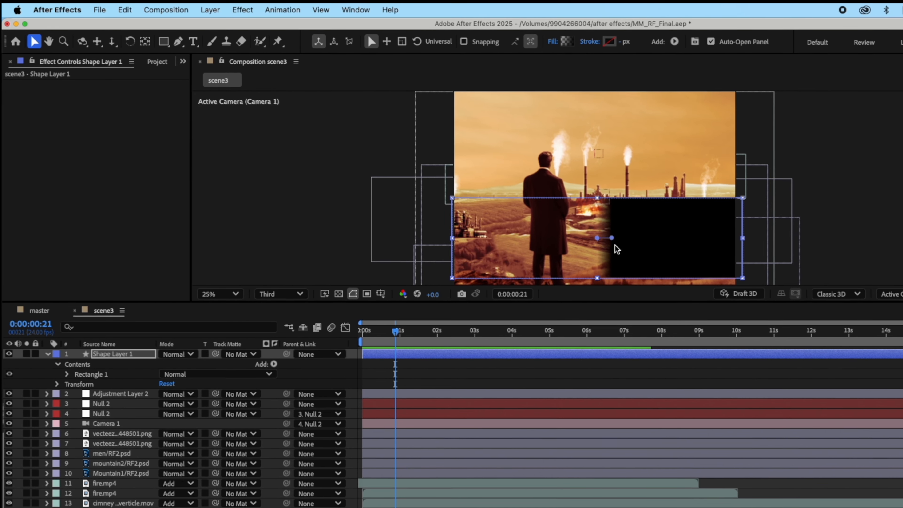
{"action": "left_click_drag", "start_coordinate": [612, 239], "coordinate": [598, 279]}
{"action": "left_click_drag", "start_coordinate": [598, 238], "coordinate": [599, 204]}
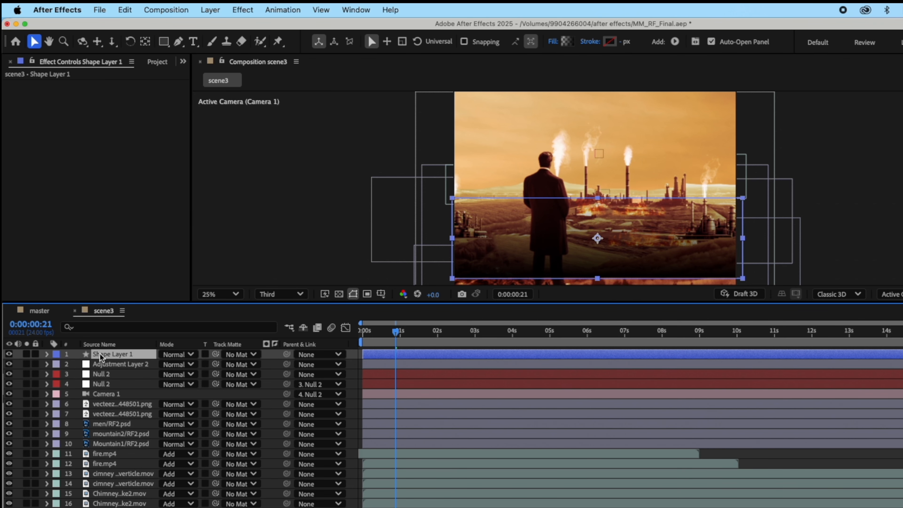
Move Shape Layer 1 beneath the Mountain1 layer, make it a 3D layer, and scale it to 109%.
{"action": "left_click_drag", "start_coordinate": [102, 358], "coordinate": [117, 450]}
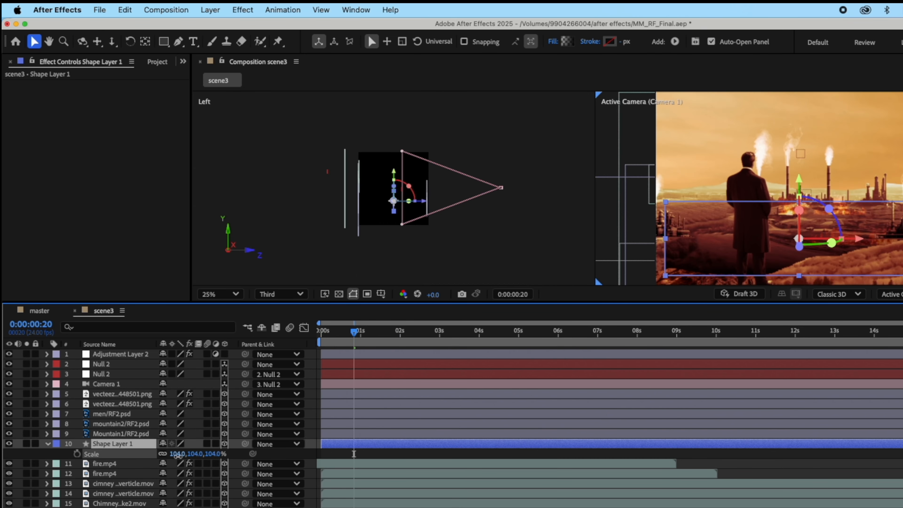
{"action": "left_click_drag", "start_coordinate": [178, 456], "coordinate": [181, 456]}
{"action": "left_click_drag", "start_coordinate": [801, 181], "coordinate": [801, 185]}
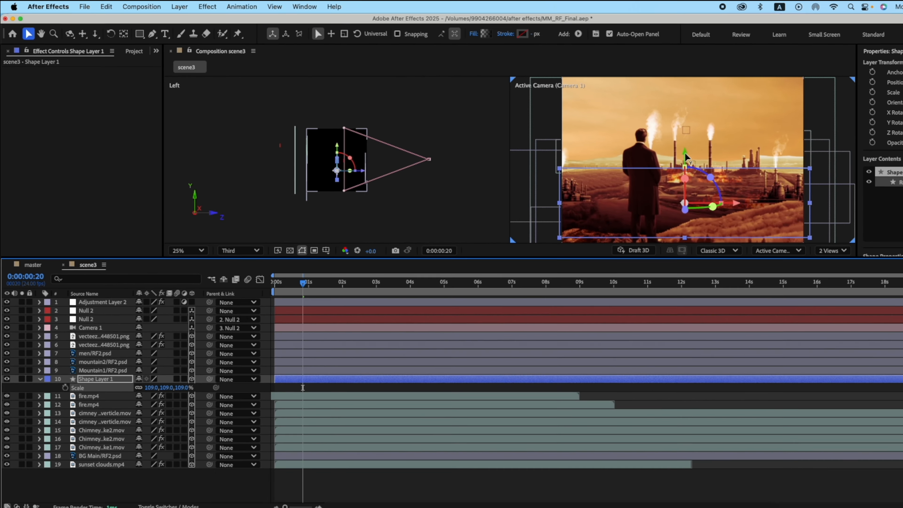
{"action": "left_click_drag", "start_coordinate": [643, 146], "coordinate": [642, 147]}
Compare the whole frame in a single view with the gradient shape layer hidden and shown.
{"action": "left_click", "coordinate": [779, 233]}
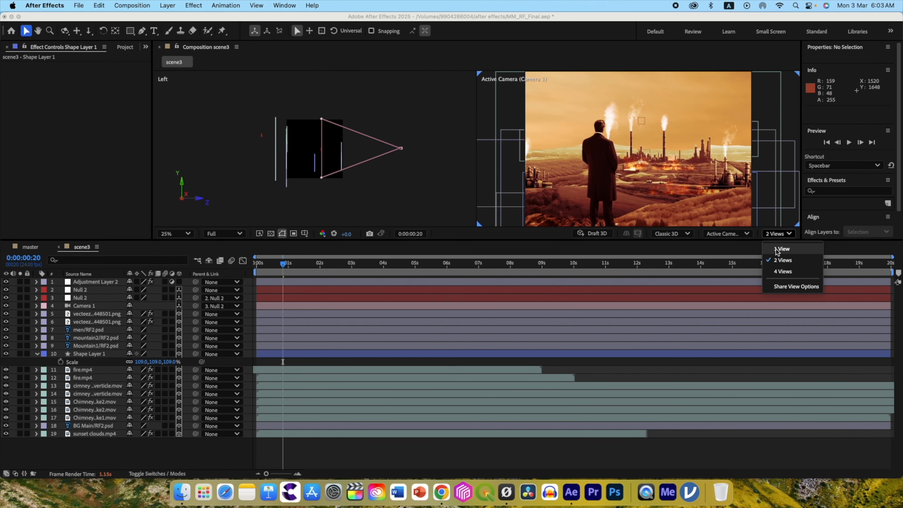
{"action": "left_click", "coordinate": [776, 249]}
{"action": "key", "text": "shift+slash"}
{"action": "left_click", "coordinate": [7, 354]}
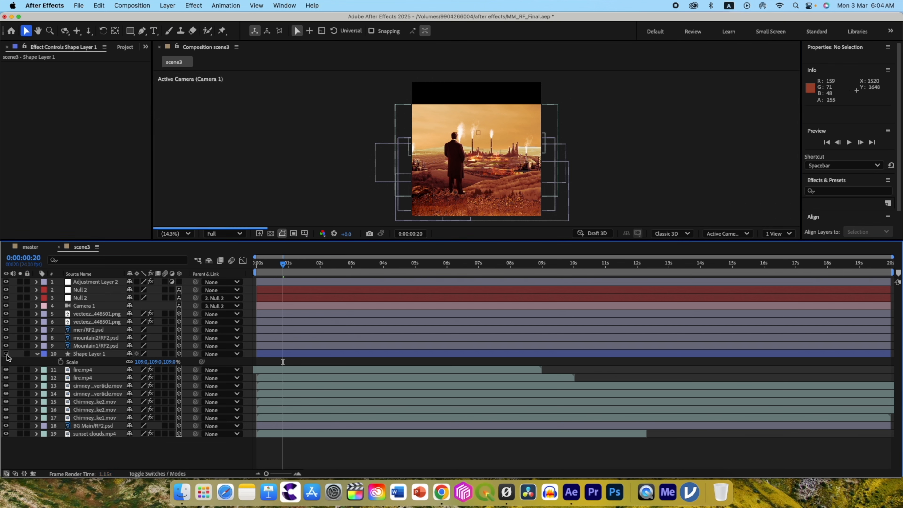
{"action": "left_click", "coordinate": [6, 354]}
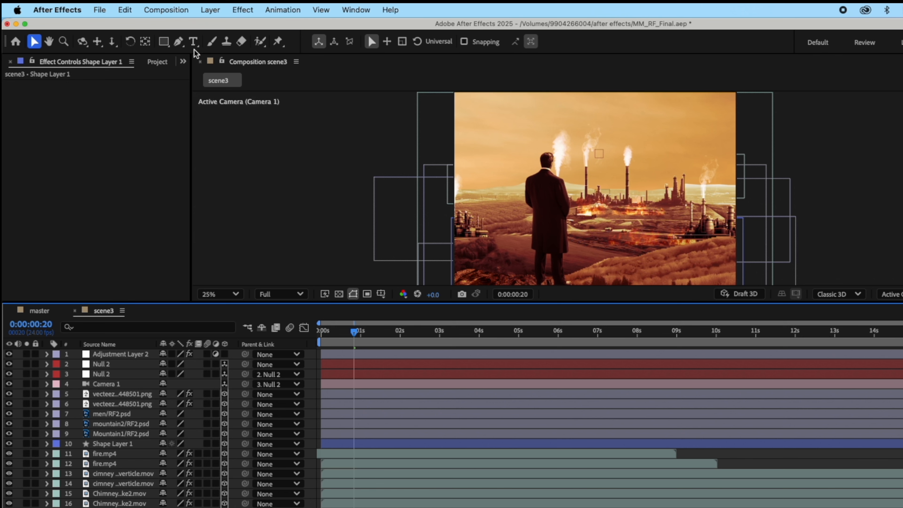
Add the title text "MONOPOLY" in the sky above the chimneys.
{"action": "left_click", "coordinate": [192, 42]}
{"action": "left_click", "coordinate": [539, 177]}
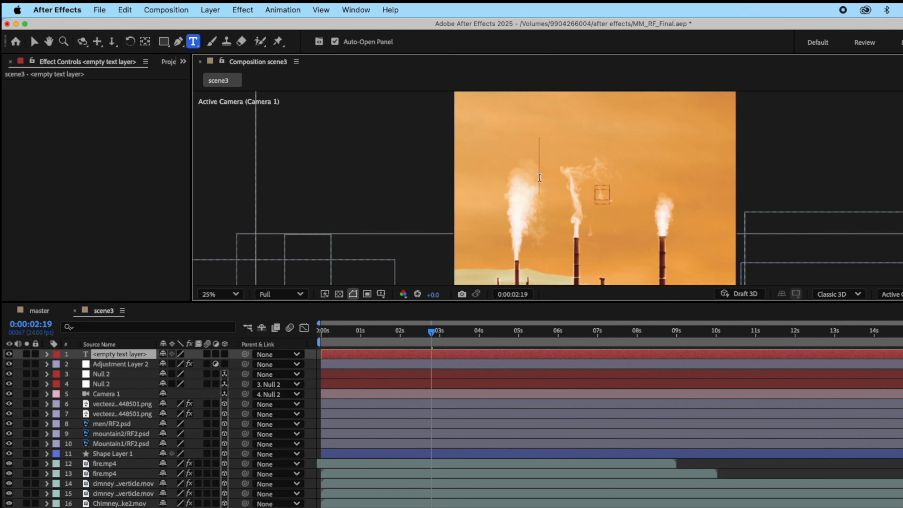
{"action": "type", "text": "MONOPOLY"}
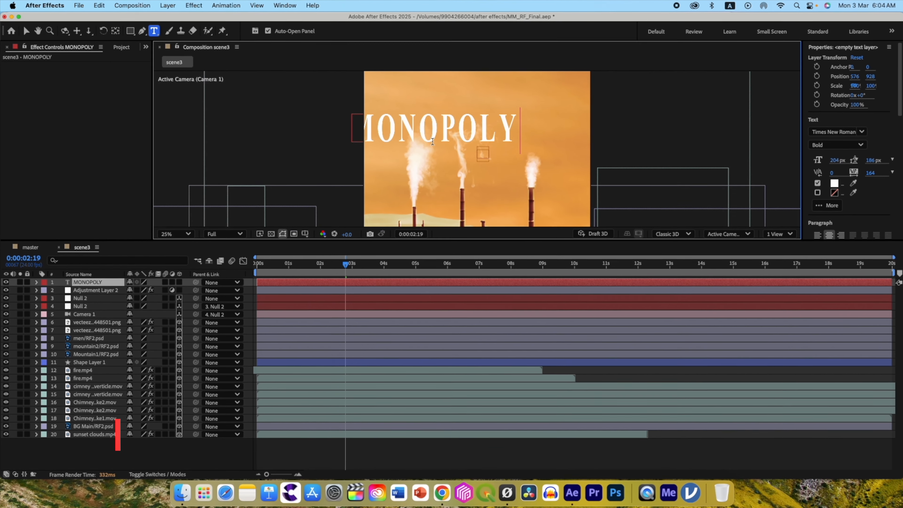
Make the MONOPOLY title a centred 3D layer and, working in two views, place it beneath the fire.mp4 layers.
{"action": "left_click", "coordinate": [179, 282]}
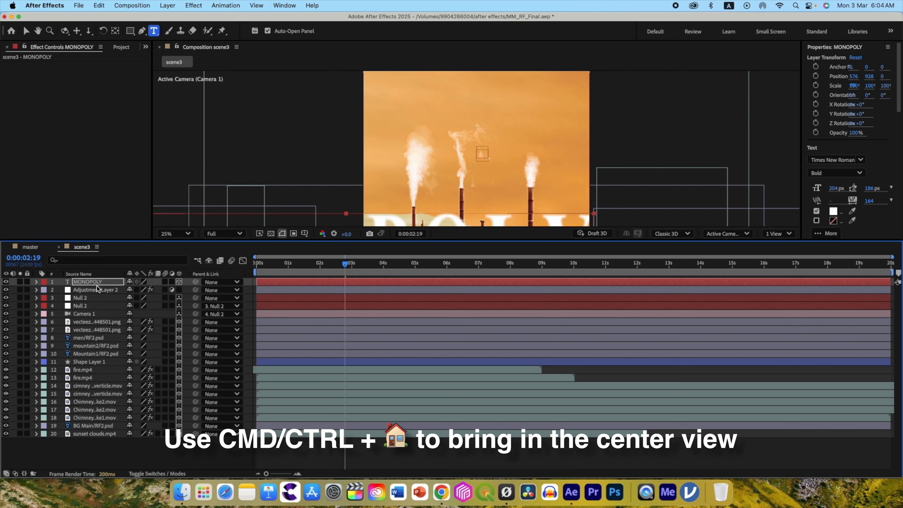
{"action": "key", "text": "super+Home"}
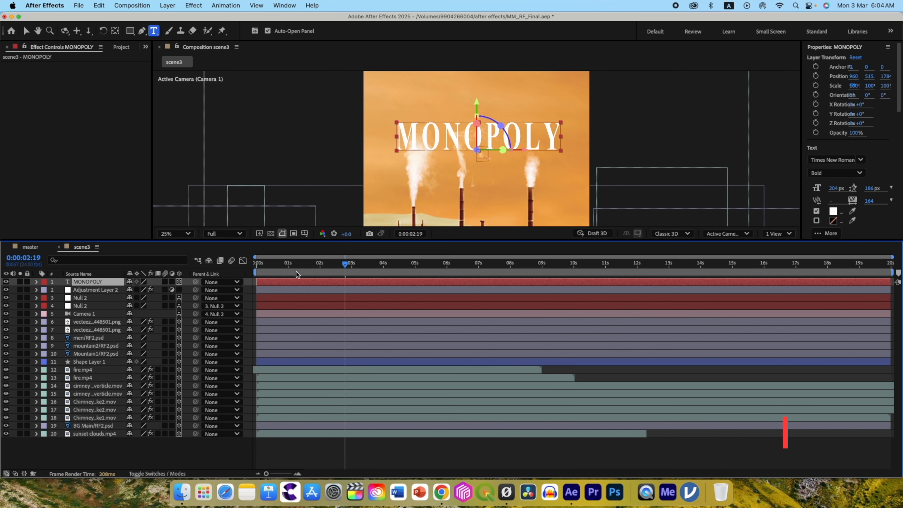
{"action": "left_click", "coordinate": [777, 234]}
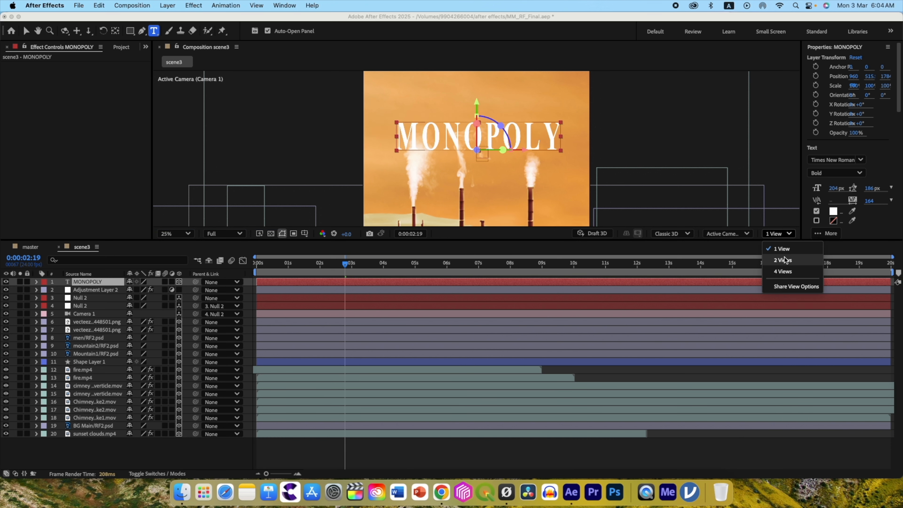
{"action": "left_click", "coordinate": [783, 260]}
{"action": "left_click", "coordinate": [90, 425]}
{"action": "left_click_drag", "start_coordinate": [87, 285], "coordinate": [91, 382]}
Adjust the title's depth, reduce its font size to 161 px, and raise it higher above the chimneys.
{"action": "key", "text": "v"}
{"action": "left_click_drag", "start_coordinate": [289, 135], "coordinate": [305, 137]}
{"action": "left_click_drag", "start_coordinate": [834, 189], "coordinate": [816, 191]}
{"action": "left_click_drag", "start_coordinate": [634, 101], "coordinate": [637, 79]}
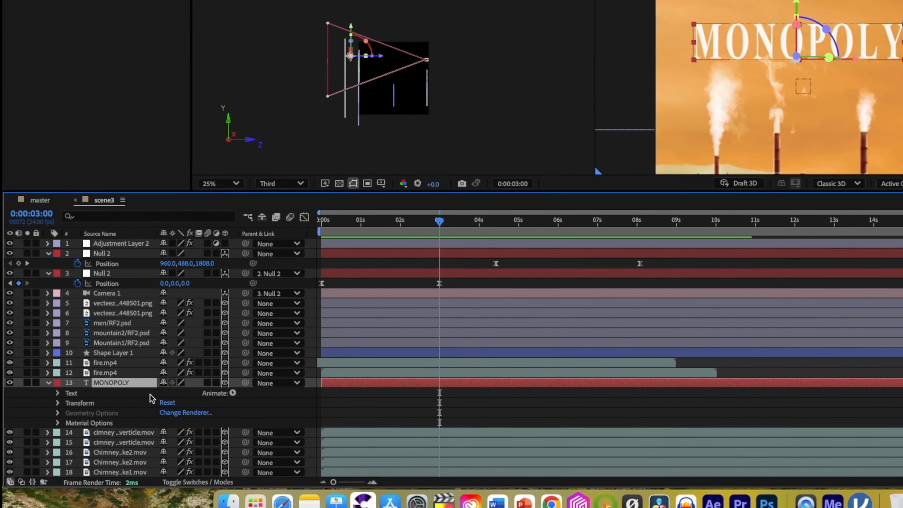
Add a text animator with Blur, Scale and Opacity properties to the MONOPOLY layer.
{"action": "left_click", "coordinate": [233, 393]}
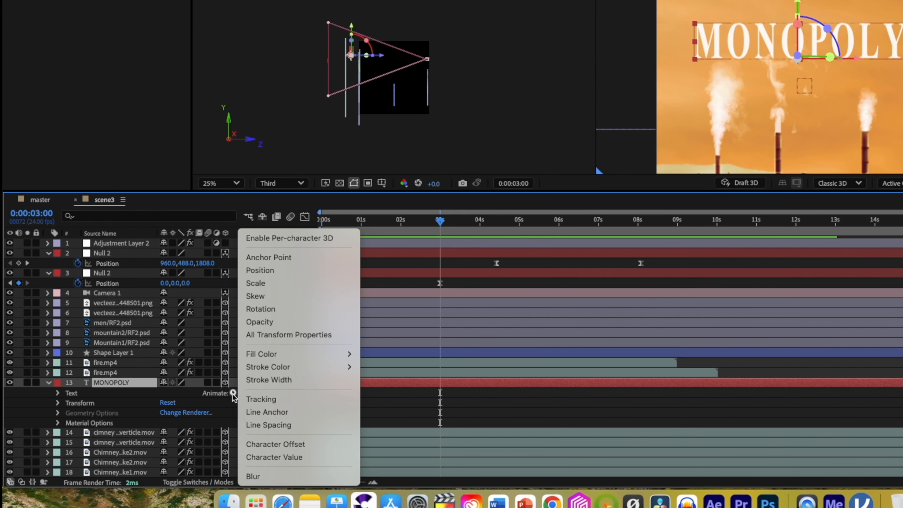
{"action": "left_click", "coordinate": [275, 479]}
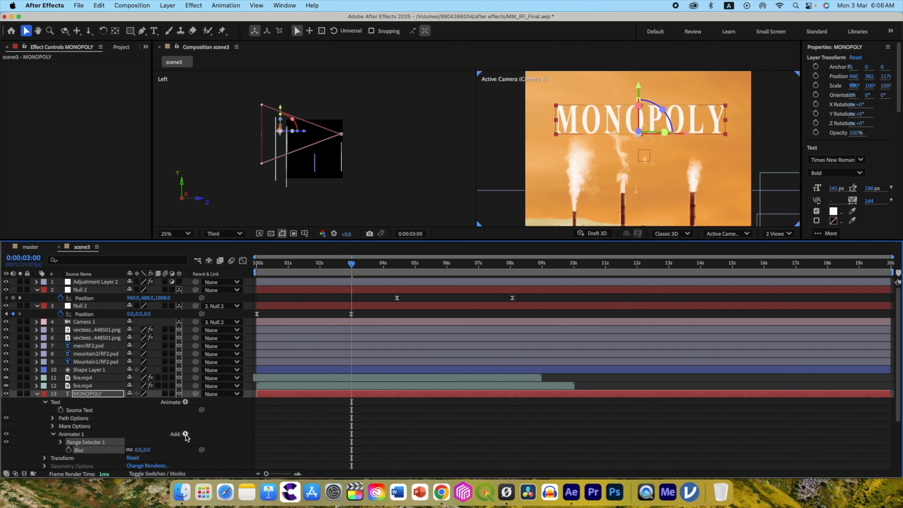
{"action": "left_click", "coordinate": [186, 435]}
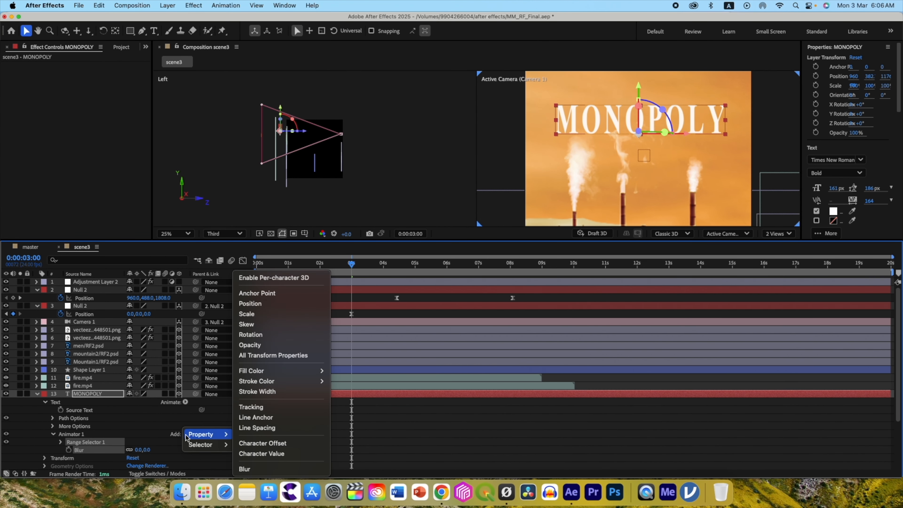
{"action": "left_click", "coordinate": [262, 314]}
{"action": "left_click", "coordinate": [185, 435]}
{"action": "mouse_move", "coordinate": [206, 434]}
{"action": "left_click", "coordinate": [272, 345]}
{"action": "scroll", "coordinate": [139, 442], "scroll_direction": "down", "scroll_amount": 3}
Set the animator's Blur to 100, Opacity to 0% and Scale to 150%.
{"action": "left_click", "coordinate": [138, 442]}
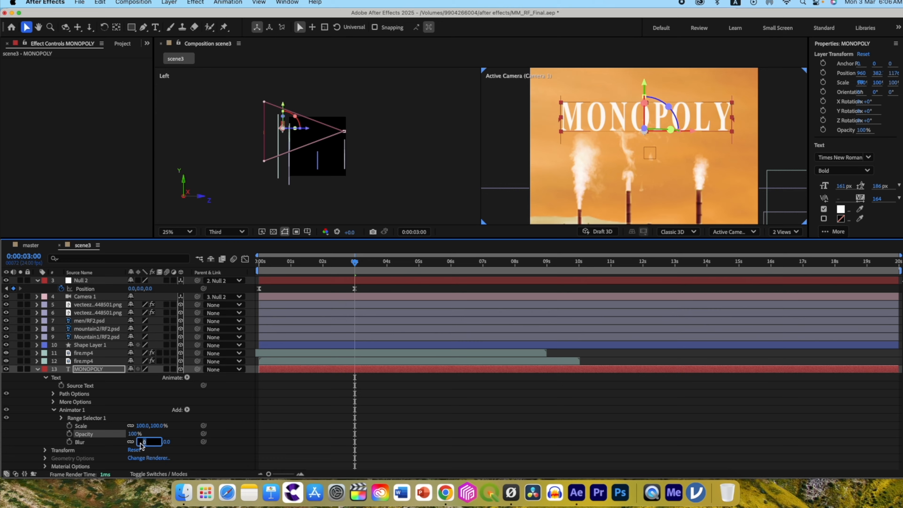
{"action": "type", "text": "100"}
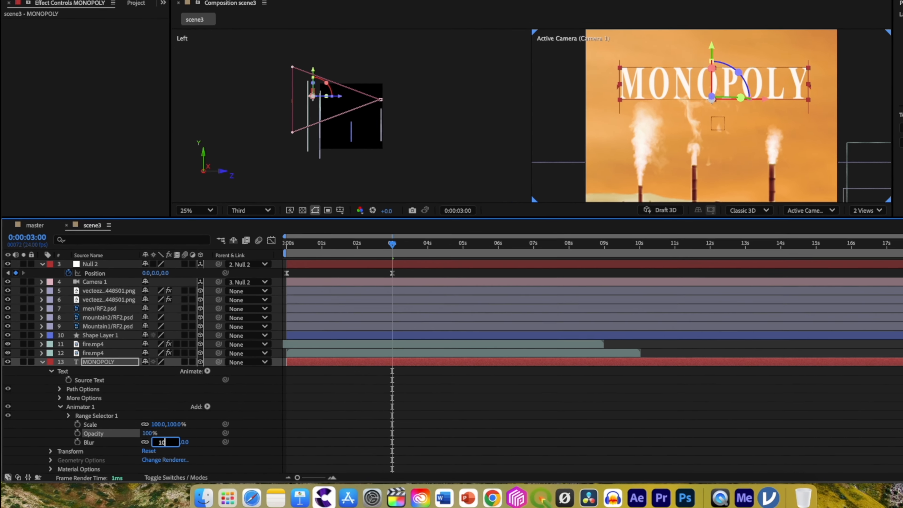
{"action": "key", "text": "Return"}
{"action": "left_click", "coordinate": [165, 432]}
{"action": "type", "text": "0.0,100.0"}
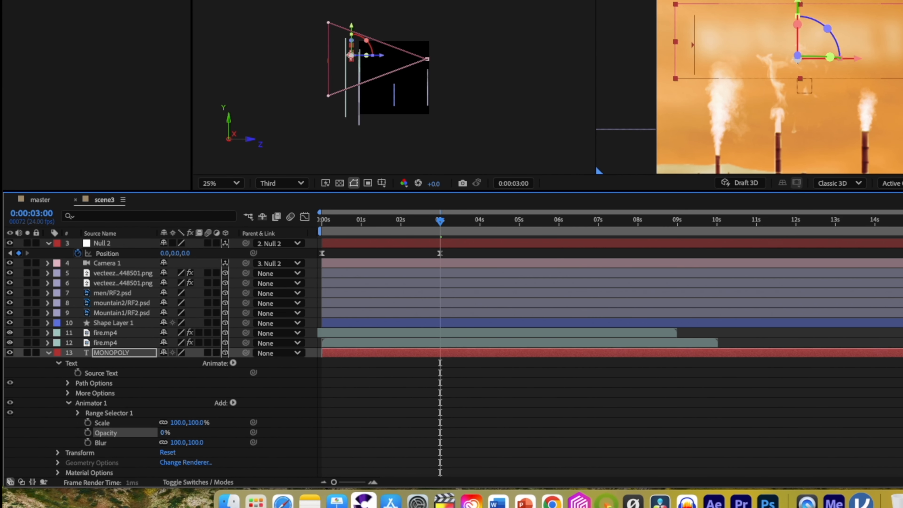
{"action": "key", "text": "Return"}
{"action": "type", "text": "1"}
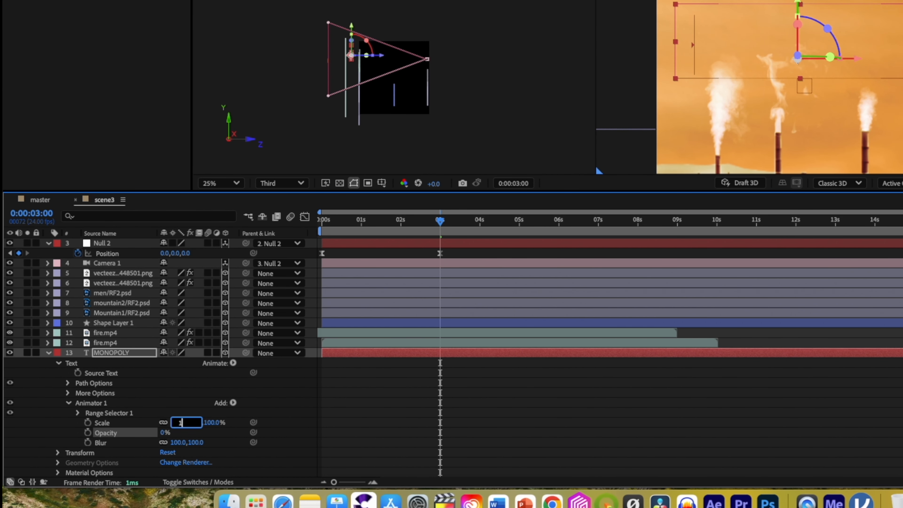
{"action": "type", "text": "50"}
{"action": "key", "text": "Return"}
Keyframe the range selector's Offset at -100% at 0:00:03:00.
{"action": "left_click", "coordinate": [78, 413]}
{"action": "left_click", "coordinate": [97, 442]}
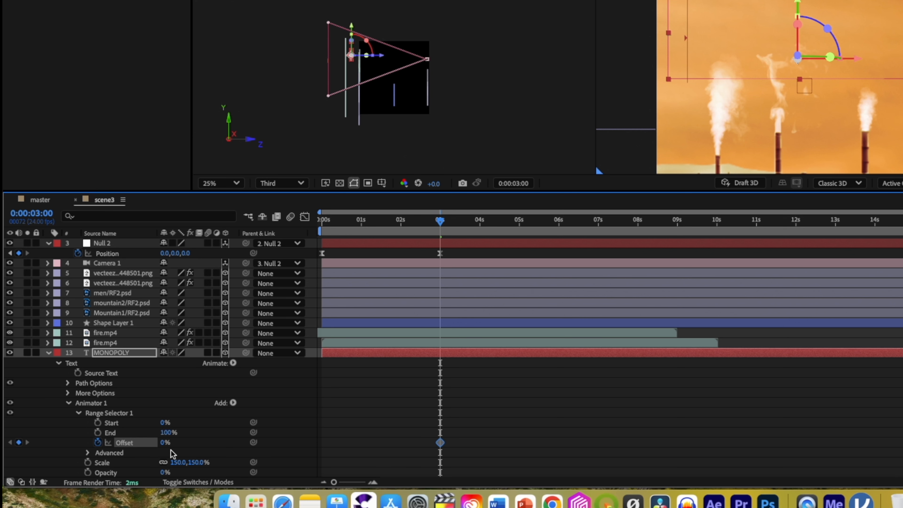
{"action": "left_click", "coordinate": [165, 445]}
{"action": "type", "text": "-100"}
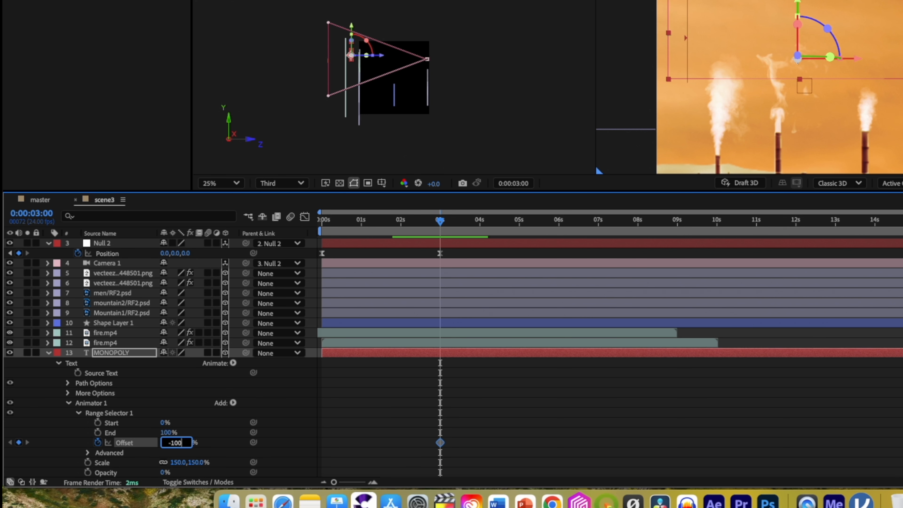
{"action": "key", "text": "Return"}
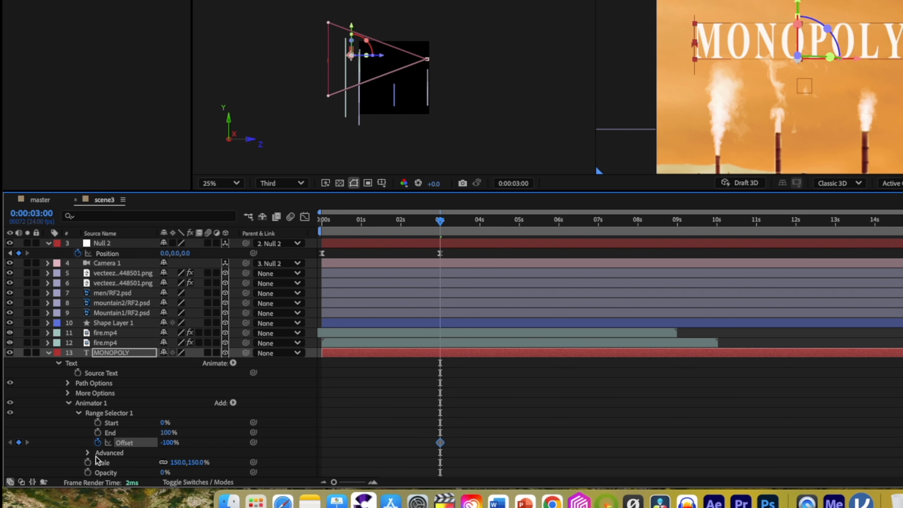
Set the range selector's advanced Shape to Ramp Up, Ease Low to 50%, and turn on Randomize Order.
{"action": "left_click", "coordinate": [87, 452]}
{"action": "left_click", "coordinate": [199, 414]}
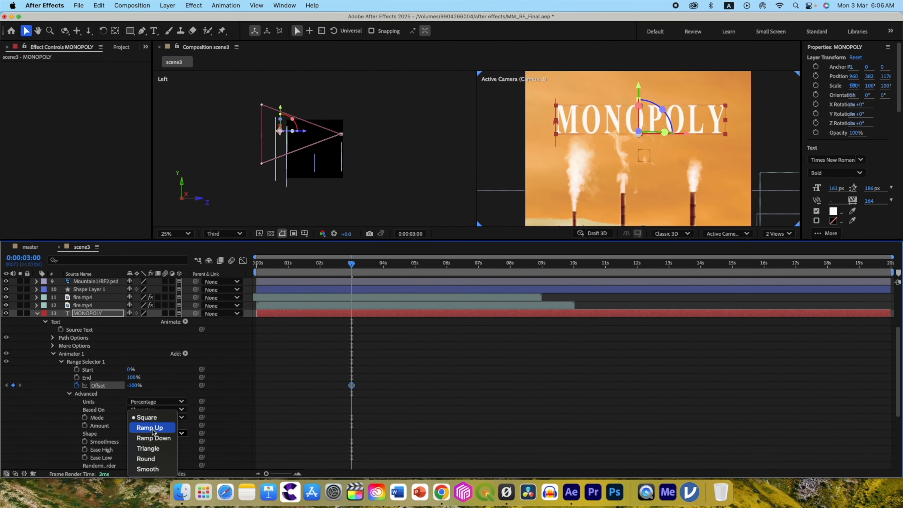
{"action": "left_click", "coordinate": [153, 428]}
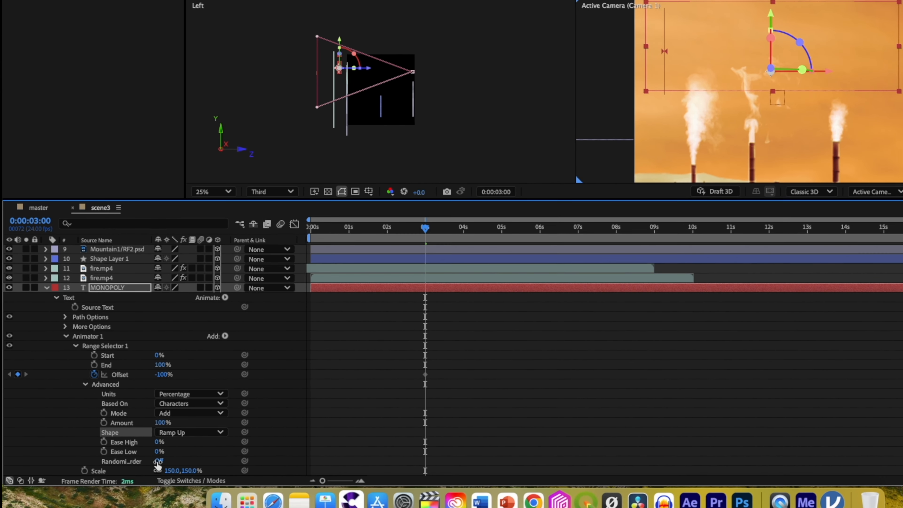
{"action": "left_click", "coordinate": [165, 462]}
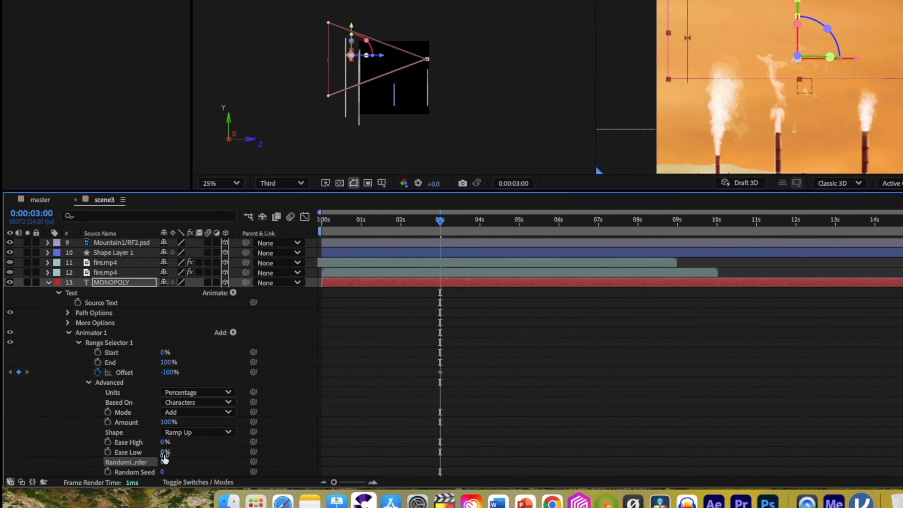
Keyframe the range selector's Offset at 100% at 0:00:03:23.
{"action": "left_click_drag", "start_coordinate": [440, 222], "coordinate": [481, 225]}
{"action": "left_click", "coordinate": [170, 372]}
{"action": "type", "text": "100"}
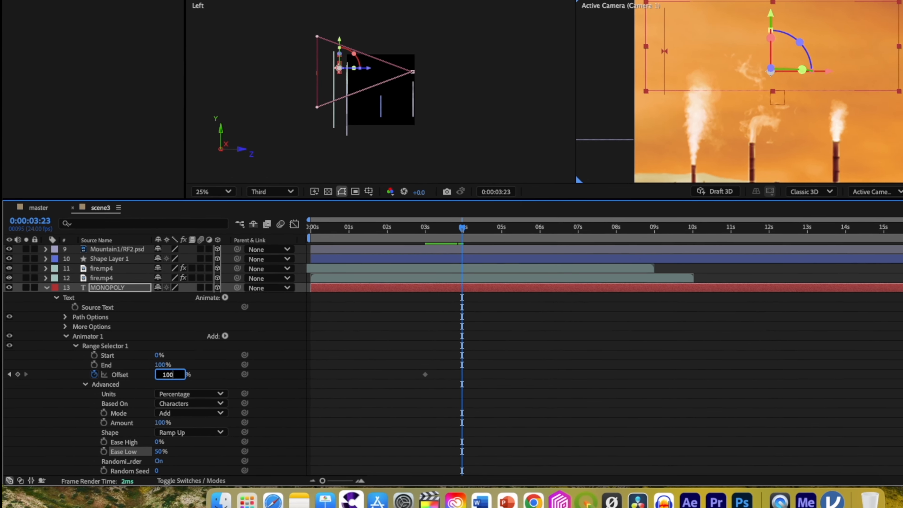
{"action": "key", "text": "Return"}
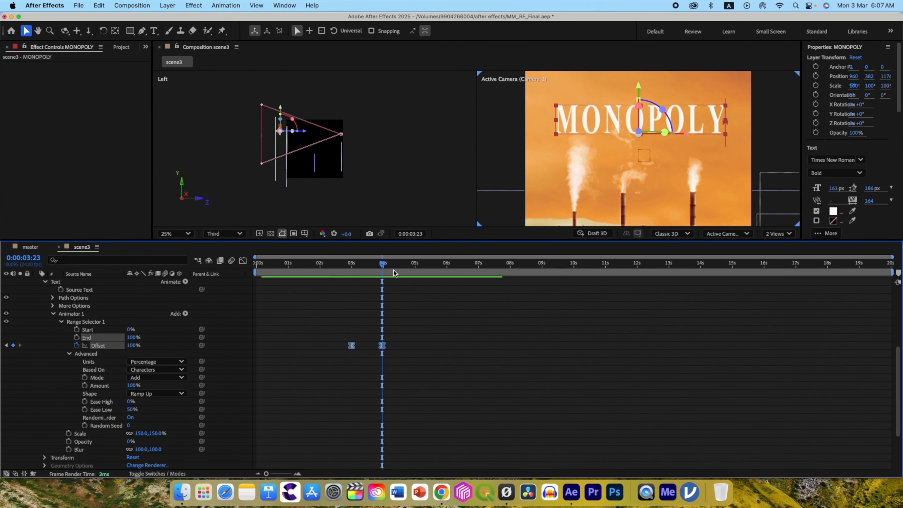
{"action": "mouse_move", "coordinate": [383, 268]}
{"action": "left_mouse_down"}
{"action": "mouse_move", "coordinate": [350, 269]}
{"action": "mouse_move", "coordinate": [383, 269]}
{"action": "left_mouse_up"}
Apply Deep Glow to the MONOPOLY layer with Exposure 0.2 and Aspect Ratio 1.2.
{"action": "scroll", "coordinate": [86, 291], "scroll_direction": "up", "scroll_amount": 2}
{"action": "key", "text": "ctrl+space"}
{"action": "type", "text": "dee"}
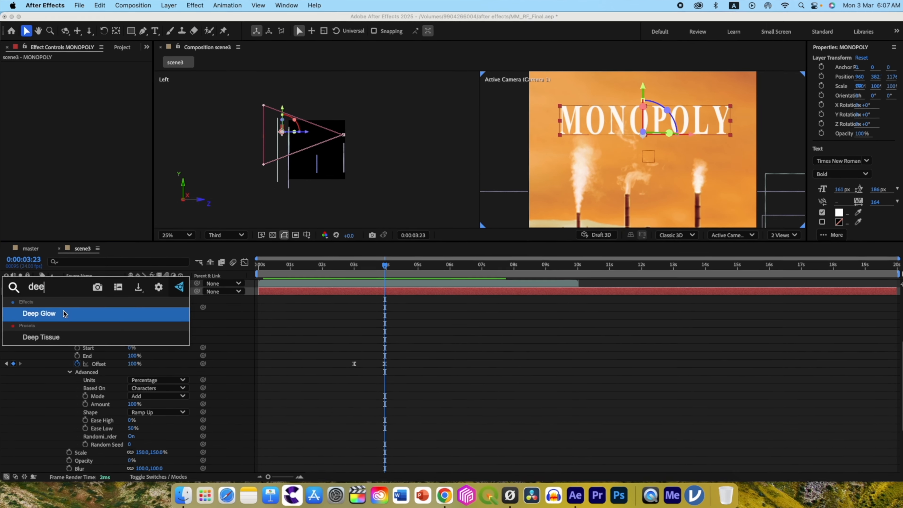
{"action": "left_click", "coordinate": [65, 312]}
{"action": "left_click", "coordinate": [85, 91]}
{"action": "type", "text": "0.2"}
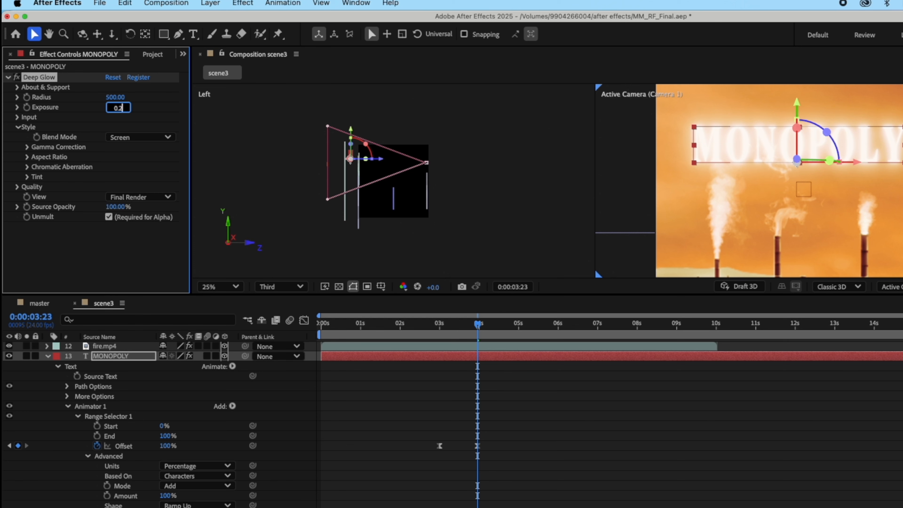
{"action": "key", "text": "Tab"}
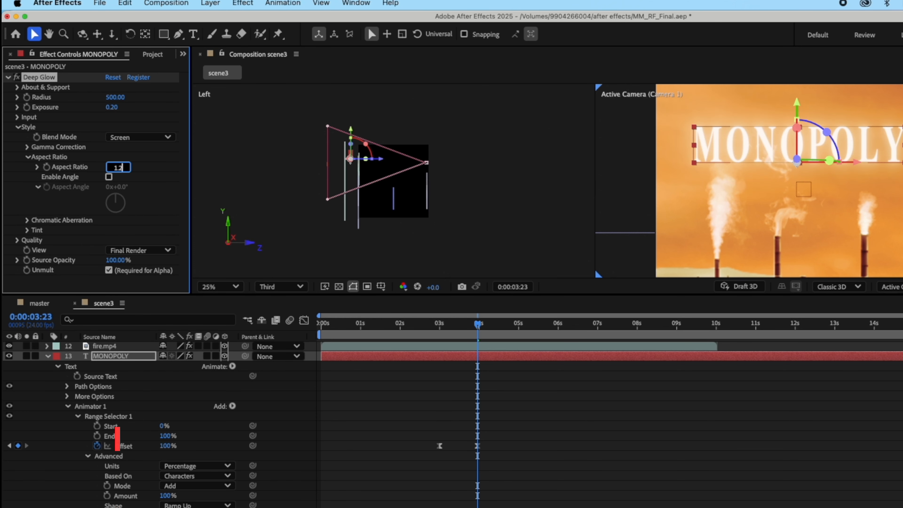
{"action": "key", "text": "Return"}
Make the Deep Glow Exposure flicker with an expression combining posterizeTime and wiggle(10,0.1).
{"action": "left_click", "coordinate": [26, 108], "text": "alt"}
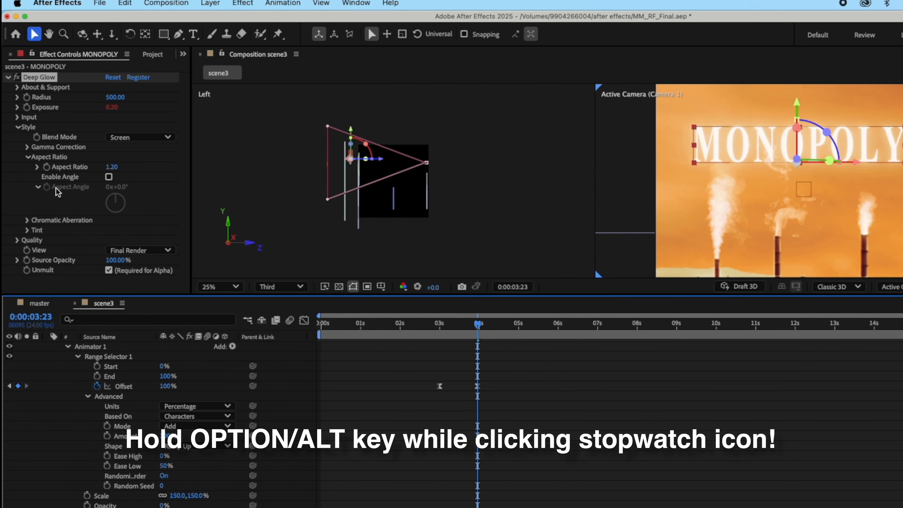
{"action": "type", "text": "posterizeTime()"}
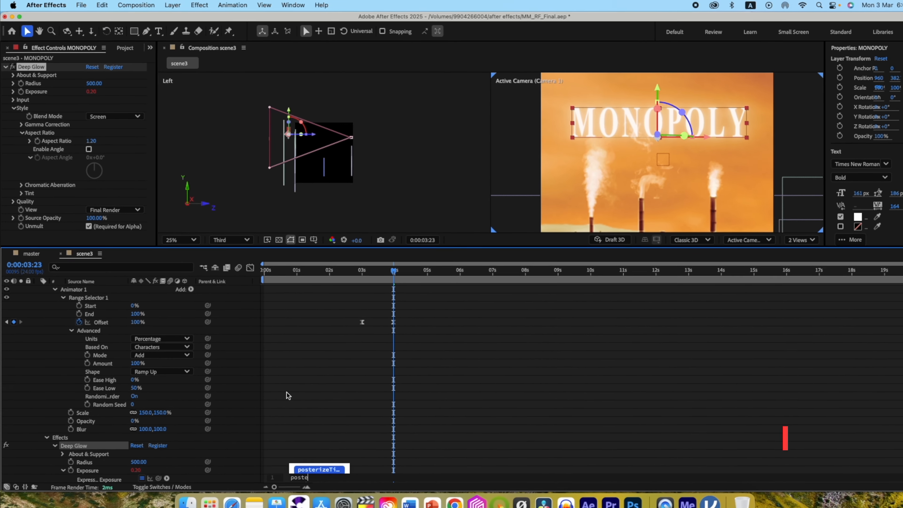
{"action": "double_click", "coordinate": [302, 451]}
{"action": "key", "text": "Return"}
{"action": "type", "text": "wiggle(10,)"}
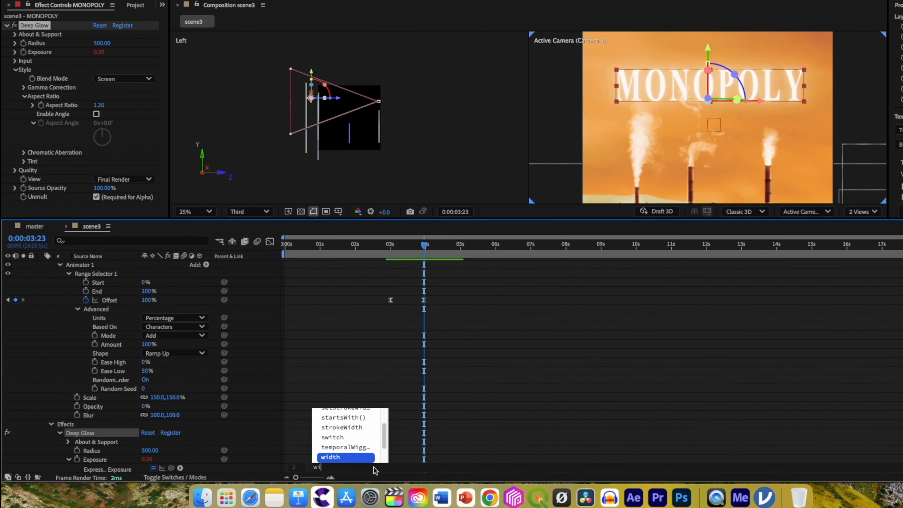
{"action": "type", "text": "0.1"}
{"action": "left_click", "coordinate": [484, 222]}
Preview the title animation along the timeline and return the composition to a single view.
{"action": "left_click_drag", "start_coordinate": [484, 221], "coordinate": [569, 222]}
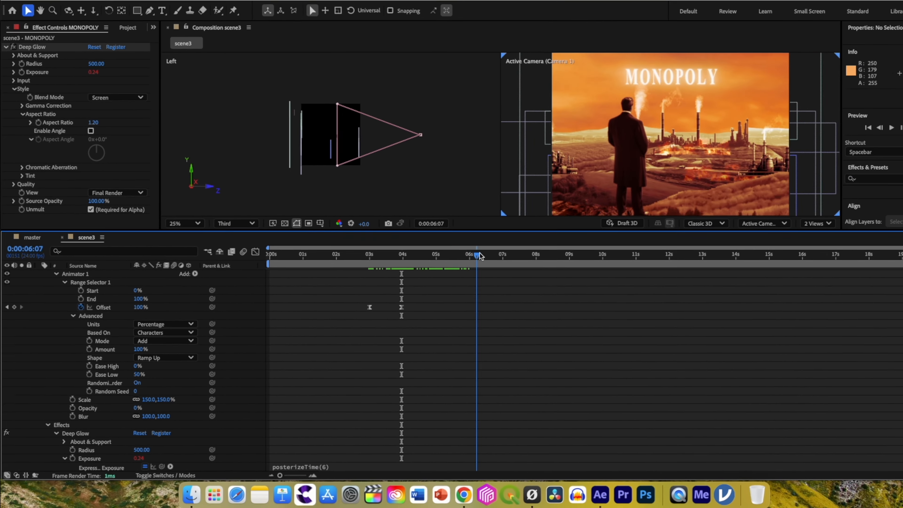
{"action": "left_click_drag", "start_coordinate": [480, 256], "coordinate": [416, 288]}
{"action": "left_click", "coordinate": [817, 224]}
{"action": "left_click", "coordinate": [818, 215]}
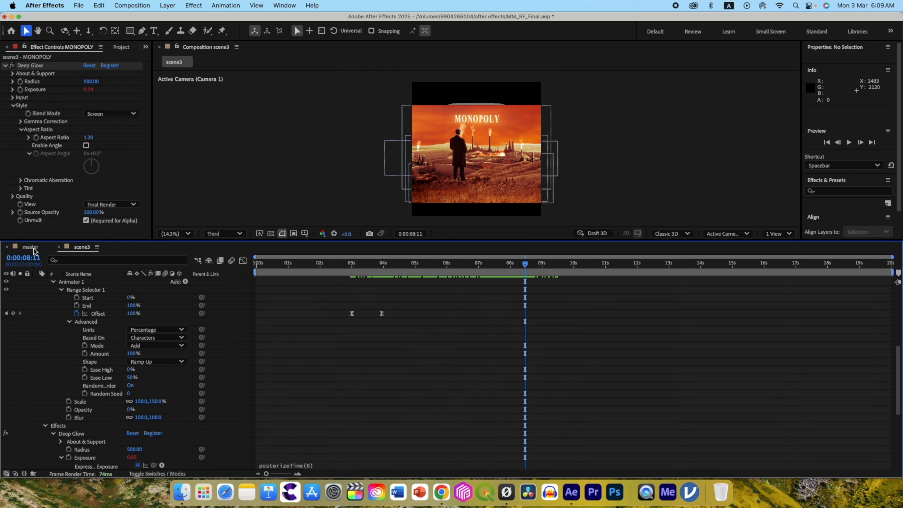
Add scene3 above all layers in the master composition as a 3D layer starting near 0:00:09:20, and show two views.
{"action": "left_click", "coordinate": [30, 247]}
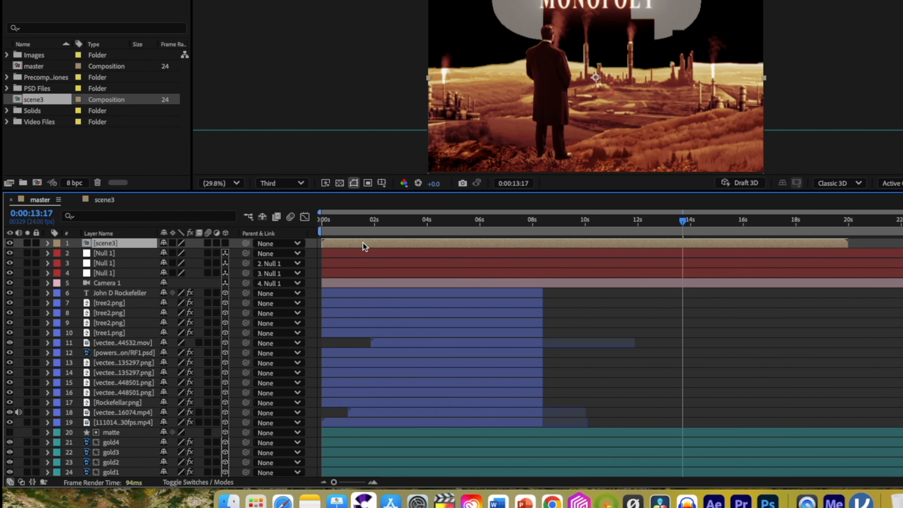
{"action": "left_click_drag", "start_coordinate": [364, 247], "coordinate": [584, 241]}
{"action": "left_click", "coordinate": [225, 244]}
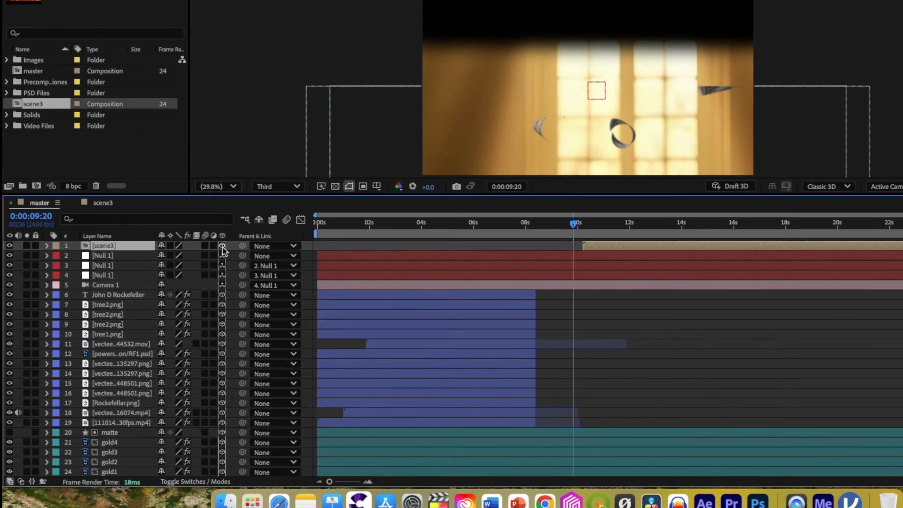
{"action": "left_click", "coordinate": [863, 217]}
{"action": "left_click", "coordinate": [853, 241]}
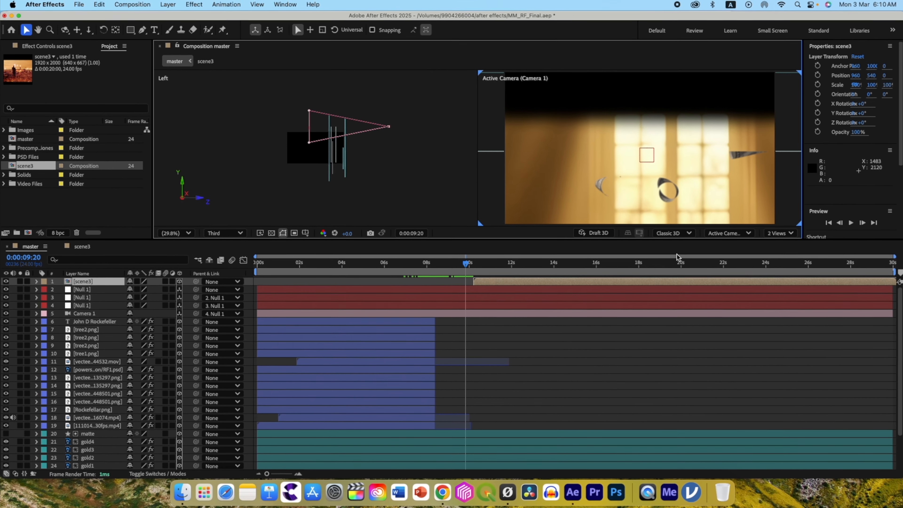
{"action": "left_click_drag", "start_coordinate": [493, 284], "coordinate": [482, 284]}
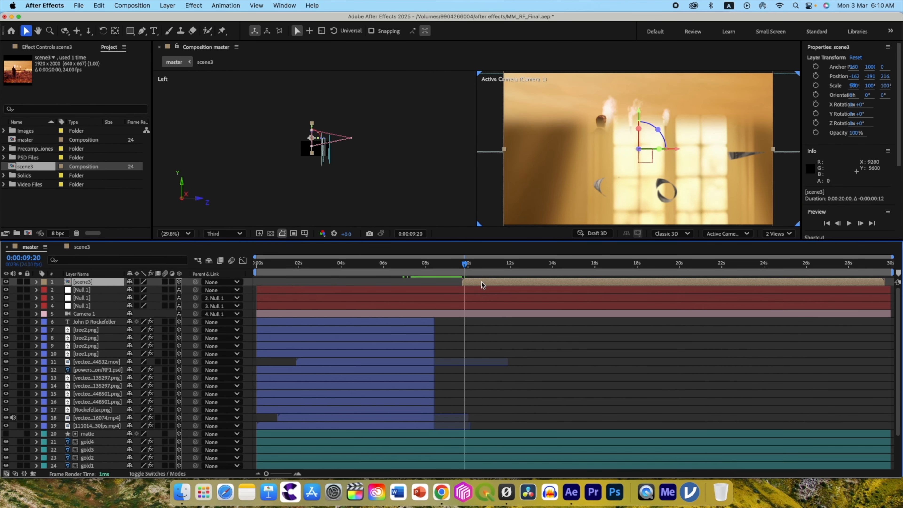
Raise the scene3 layer above the treasure room to a Y position of -1349.5.
{"action": "left_click_drag", "start_coordinate": [639, 116], "coordinate": [596, 8]}
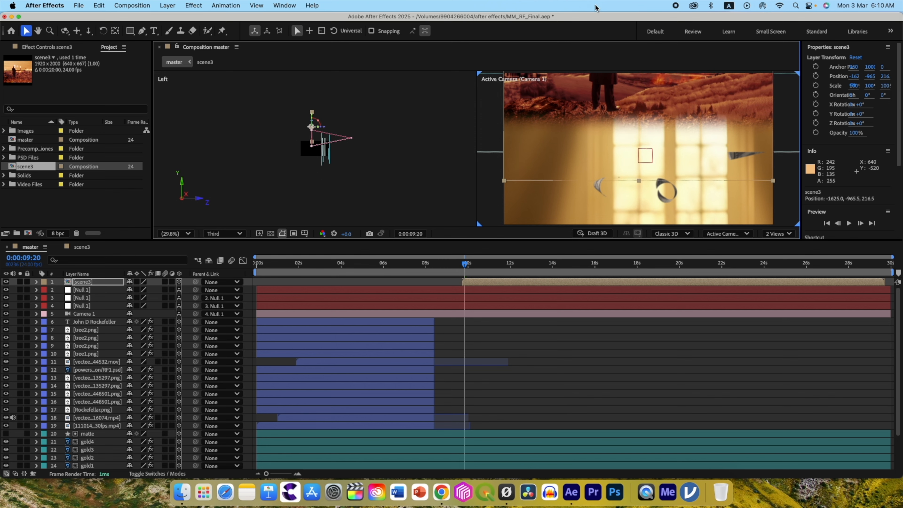
{"action": "scroll", "coordinate": [618, 142], "scroll_direction": "down", "scroll_amount": 4}
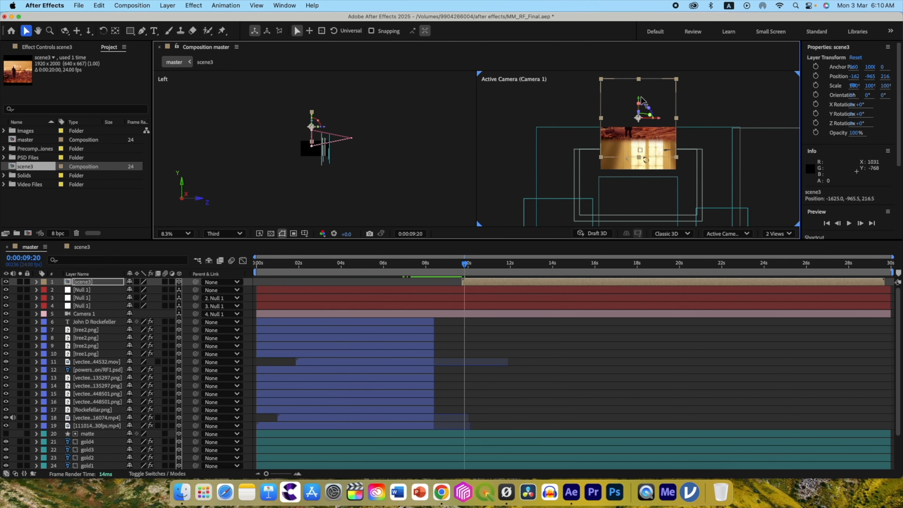
{"action": "left_click_drag", "start_coordinate": [640, 97], "coordinate": [679, 68]}
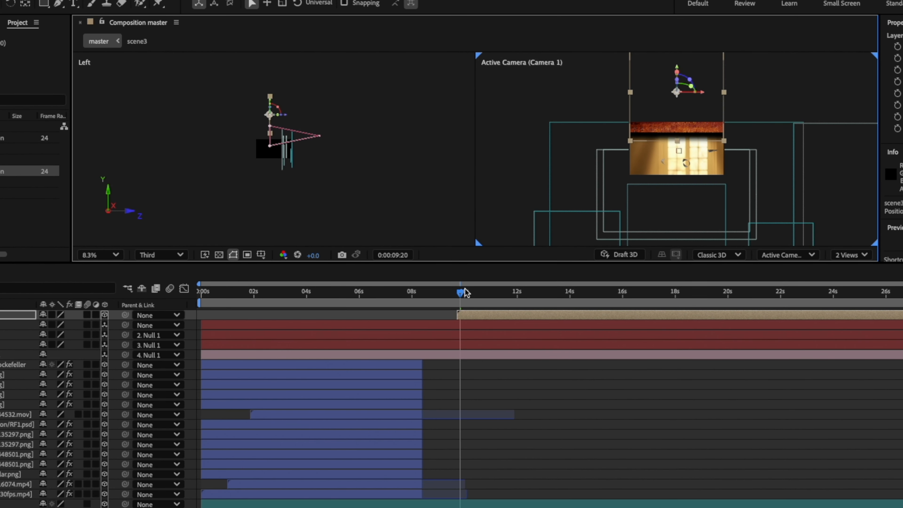
Start the scene3 layer about 10 frames earlier and shift it in depth to a Z position of -471.5.
{"action": "left_click_drag", "start_coordinate": [461, 292], "coordinate": [452, 264]}
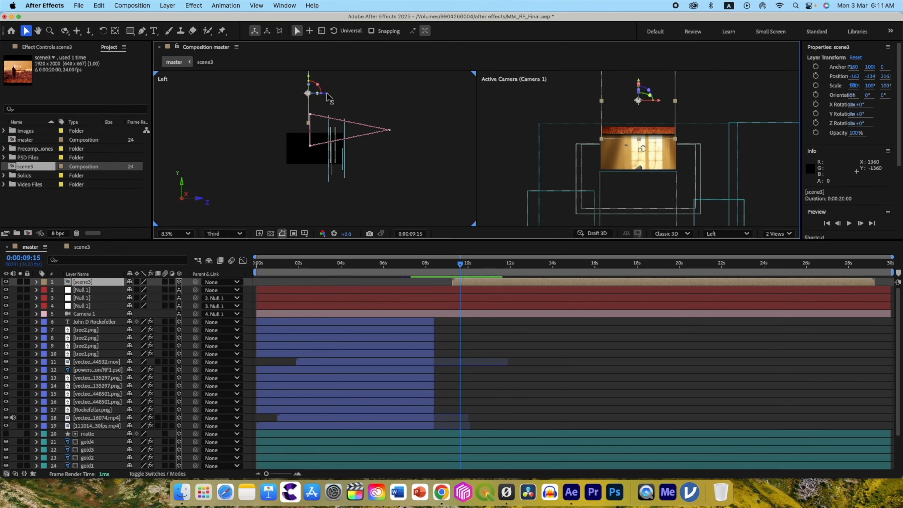
{"action": "left_click_drag", "start_coordinate": [331, 94], "coordinate": [334, 95]}
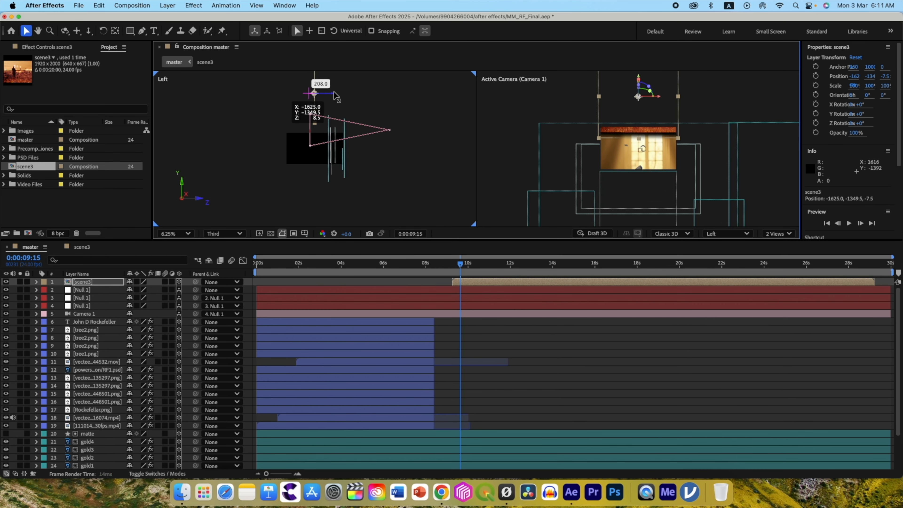
{"action": "mouse_move", "coordinate": [480, 264]}
{"action": "left_mouse_down"}
{"action": "mouse_move", "coordinate": [454, 264]}
{"action": "mouse_move", "coordinate": [486, 256]}
{"action": "left_mouse_up"}
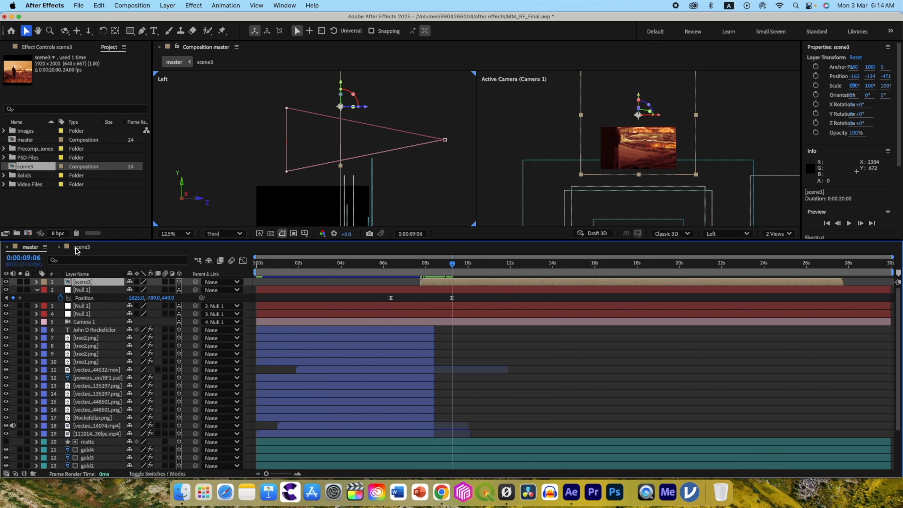
Open the scene3 composition, collapse the MONOPOLY properties, and reveal the Position keyframes of both Null 2 layers.
{"action": "left_click", "coordinate": [77, 248]}
{"action": "scroll", "coordinate": [39, 305], "scroll_direction": "up", "scroll_amount": 6}
{"action": "left_click", "coordinate": [37, 290]}
{"action": "left_click", "coordinate": [37, 298]}
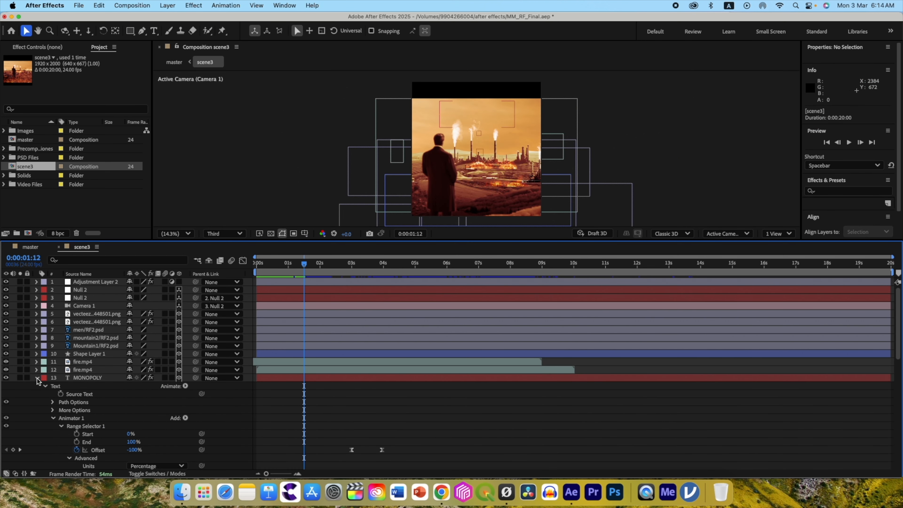
{"action": "left_click", "coordinate": [38, 378]}
{"action": "left_click", "coordinate": [121, 290]}
{"action": "left_click", "coordinate": [126, 298], "text": "shift"}
{"action": "key", "text": "p"}
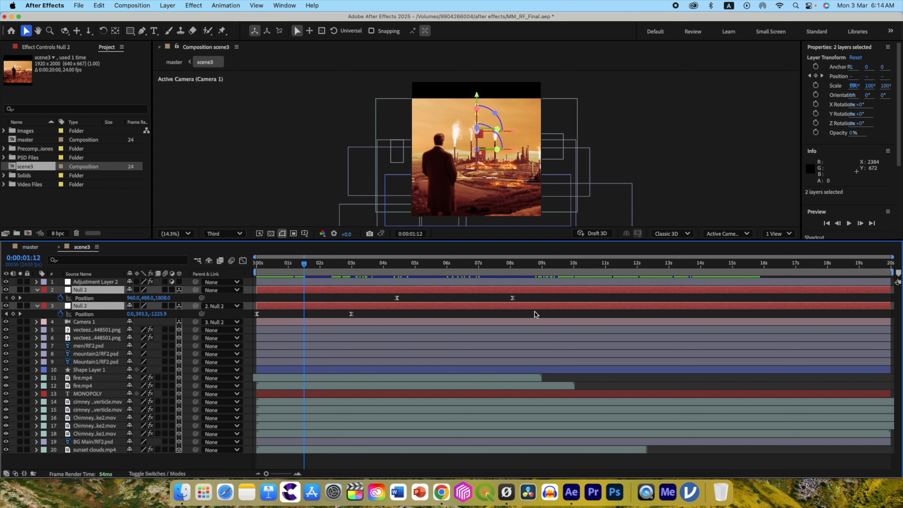
Delay all Position keyframes of both Null 2 layers by two seconds, putting the first one at 0:00:02:00.
{"action": "left_click_drag", "start_coordinate": [539, 315], "coordinate": [253, 298]}
{"action": "left_click_drag", "start_coordinate": [257, 314], "coordinate": [339, 312]}
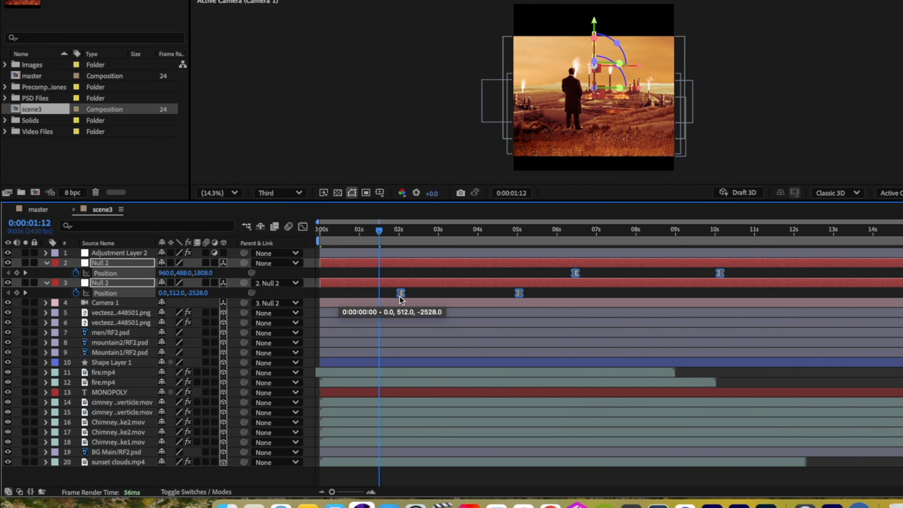
{"action": "left_click_drag", "start_coordinate": [400, 300], "coordinate": [403, 301]}
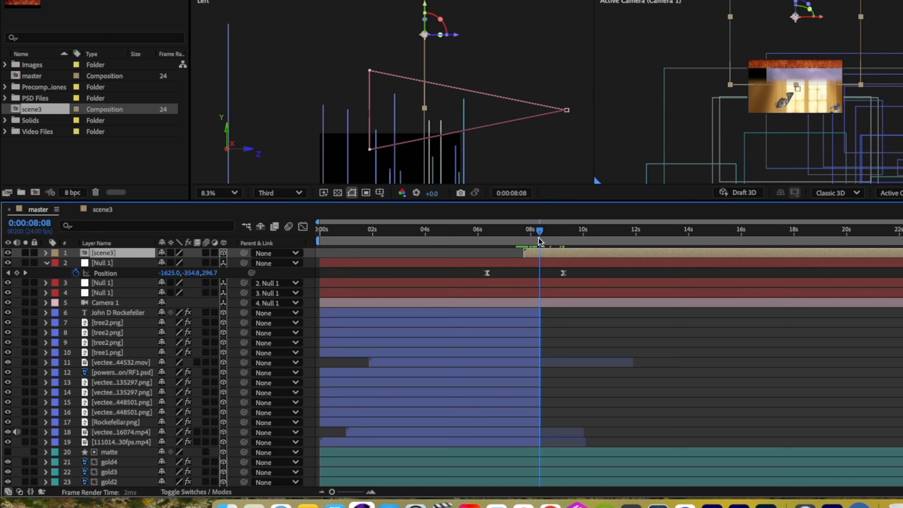
In the master composition, set the topmost Null 1's Position keyframe at 0:00:09:06 to a Y value of -1192 and check the motion.
{"action": "left_click_drag", "start_coordinate": [538, 238], "coordinate": [549, 238]}
{"action": "left_click_drag", "start_coordinate": [441, 271], "coordinate": [477, 273]}
{"action": "left_click", "coordinate": [452, 298]}
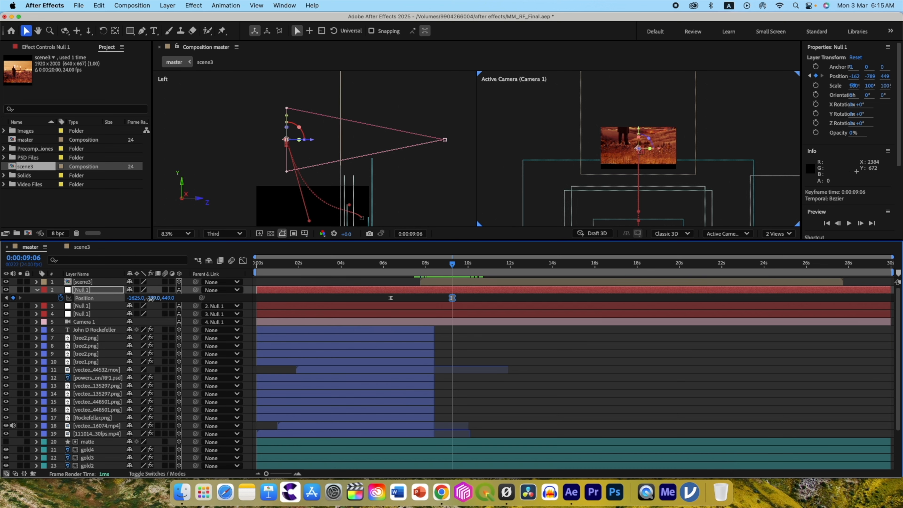
{"action": "left_click_drag", "start_coordinate": [151, 298], "coordinate": [102, 301]}
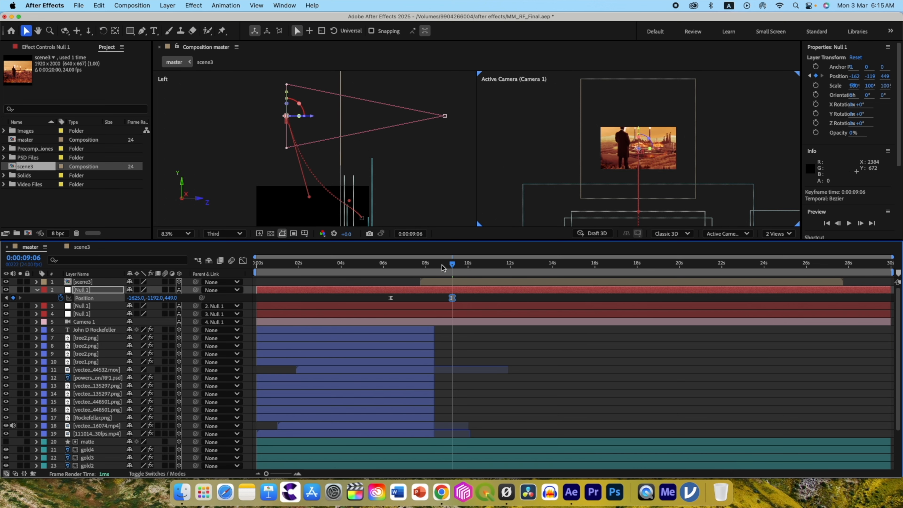
{"action": "left_click_drag", "start_coordinate": [451, 267], "coordinate": [493, 266]}
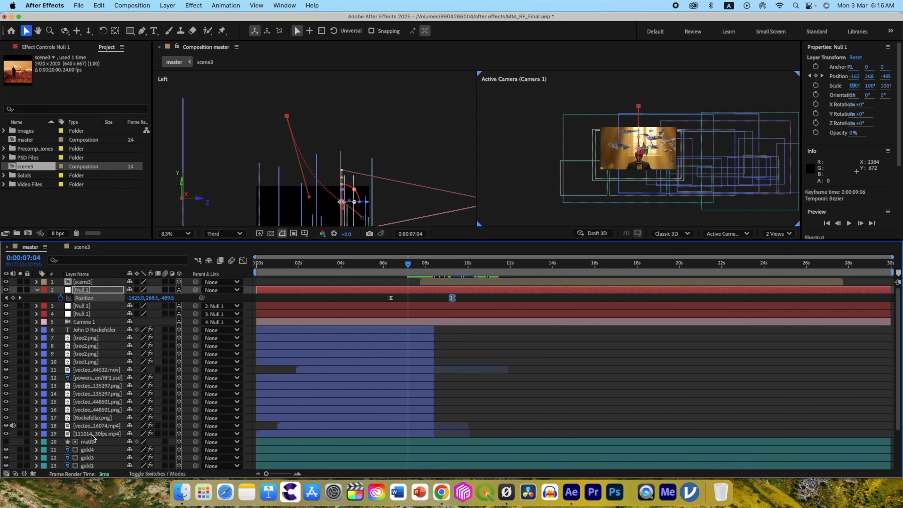
Draw an inverted, feathered four-point mask across the lower edge of the scene3 layer and check its blend with the treasure room at 0:00:08:00.
{"action": "left_click", "coordinate": [92, 436]}
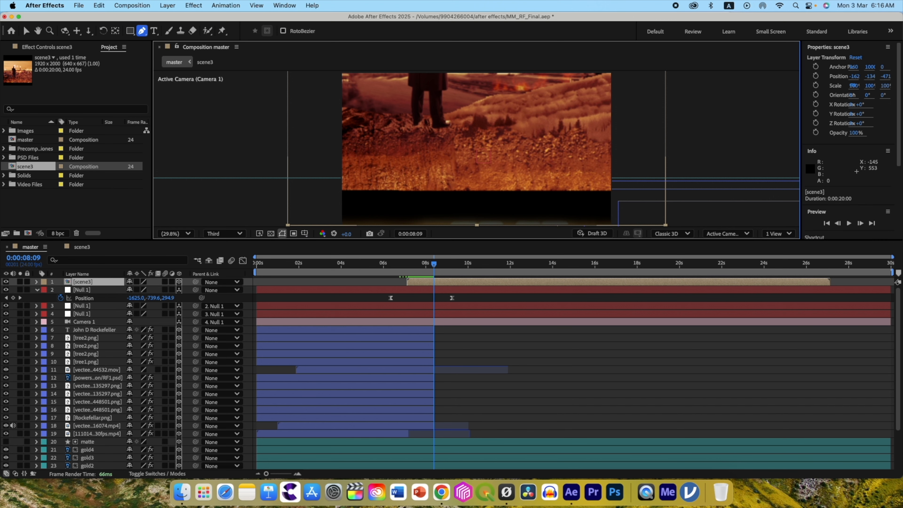
{"action": "left_click", "coordinate": [322, 150]}
{"action": "left_click", "coordinate": [37, 282]}
{"action": "left_click", "coordinate": [46, 290]}
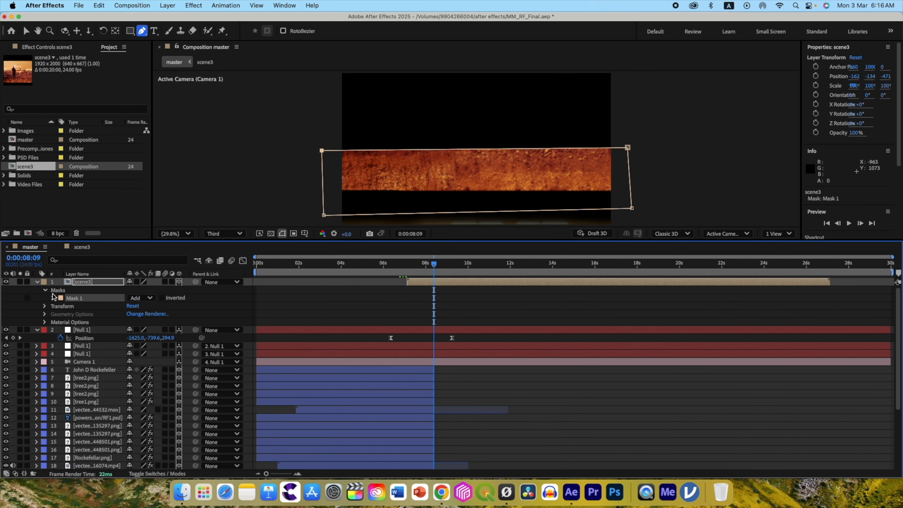
{"action": "left_click", "coordinate": [162, 298]}
{"action": "left_click", "coordinate": [53, 298]}
{"action": "left_click_drag", "start_coordinate": [138, 314], "coordinate": [173, 315]}
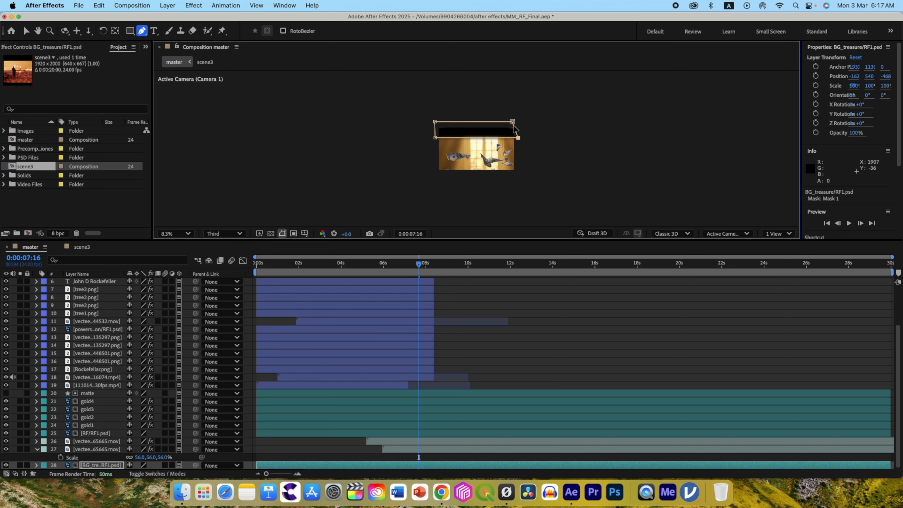
{"action": "scroll", "coordinate": [515, 125], "scroll_direction": "up", "scroll_amount": 2}
{"action": "left_click_drag", "start_coordinate": [419, 265], "coordinate": [426, 269]}
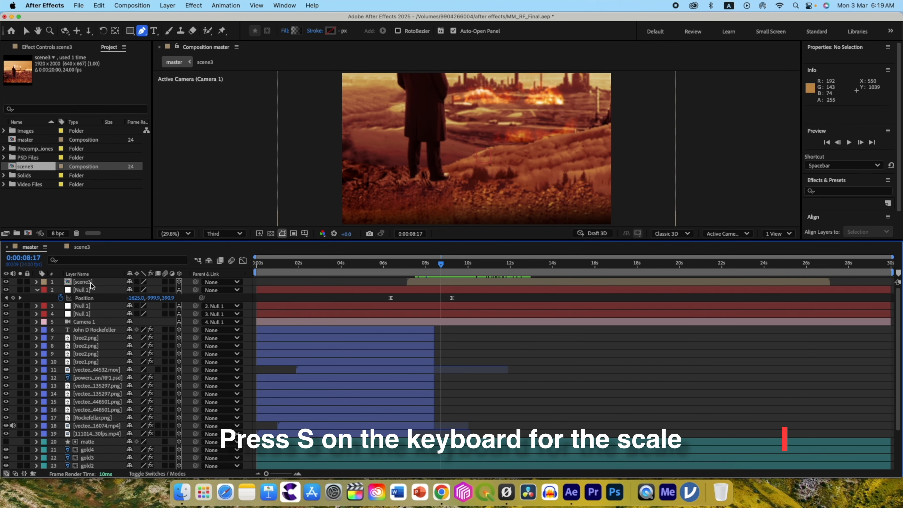
Animate the scene3 layer's Scale down to 66% at 0:00:09:06 and adjust the corners of its lower mask to fit.
{"action": "left_click", "coordinate": [106, 281]}
{"action": "key", "text": "s"}
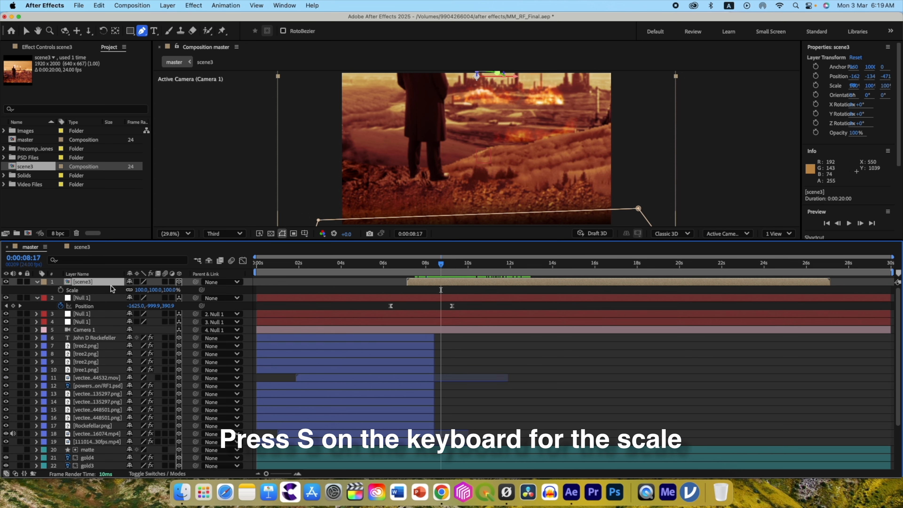
{"action": "left_click_drag", "start_coordinate": [141, 293], "coordinate": [129, 292]}
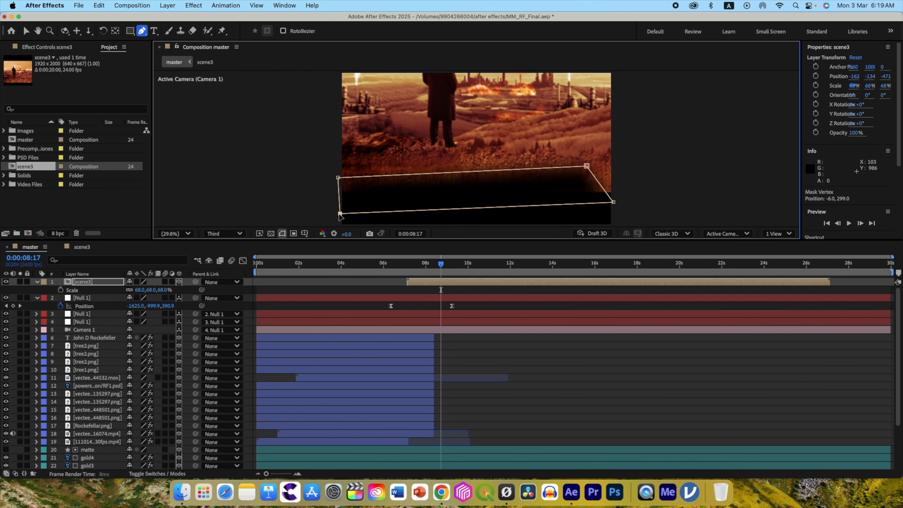
{"action": "left_click_drag", "start_coordinate": [613, 201], "coordinate": [627, 208]}
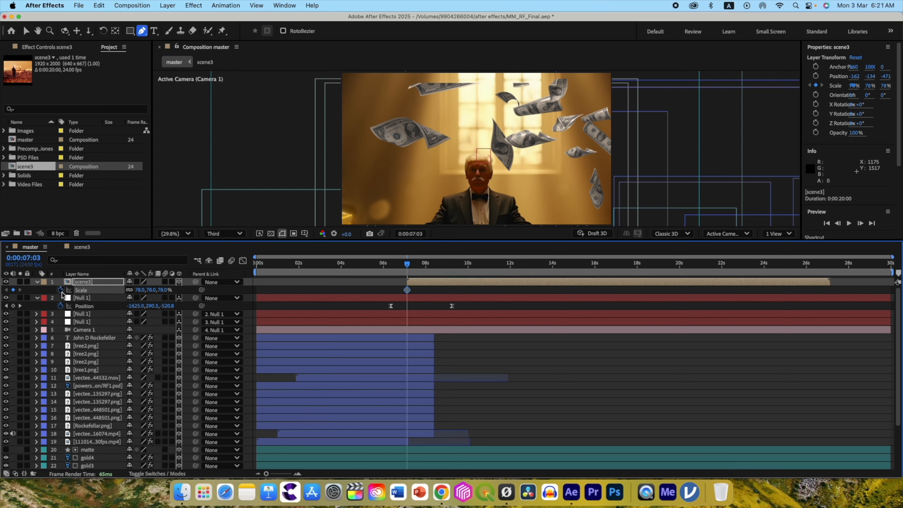
{"action": "left_click_drag", "start_coordinate": [407, 263], "coordinate": [452, 264]}
{"action": "left_click_drag", "start_coordinate": [139, 291], "coordinate": [153, 307]}
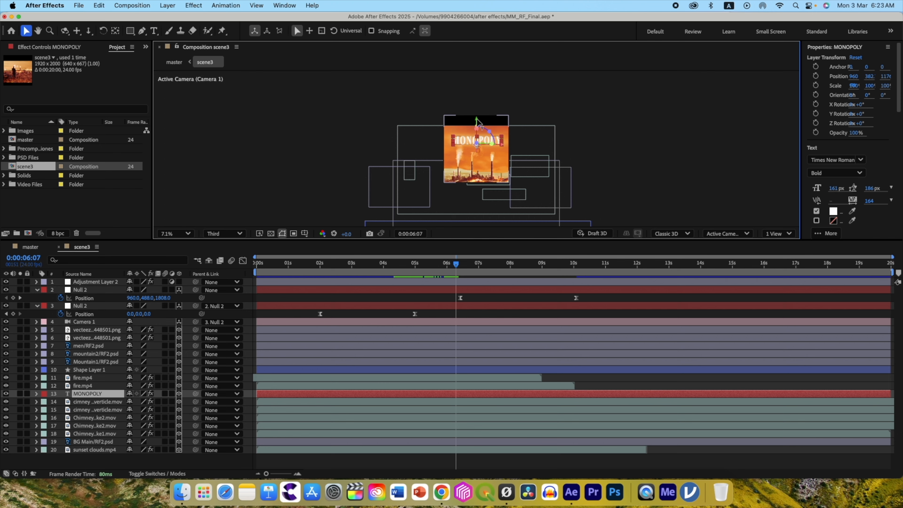
In scene3, raise the MONOPOLY text to a Y position of about 446 and scale Shape Layer 1 to 126%.
{"action": "left_click_drag", "start_coordinate": [477, 128], "coordinate": [477, 125]}
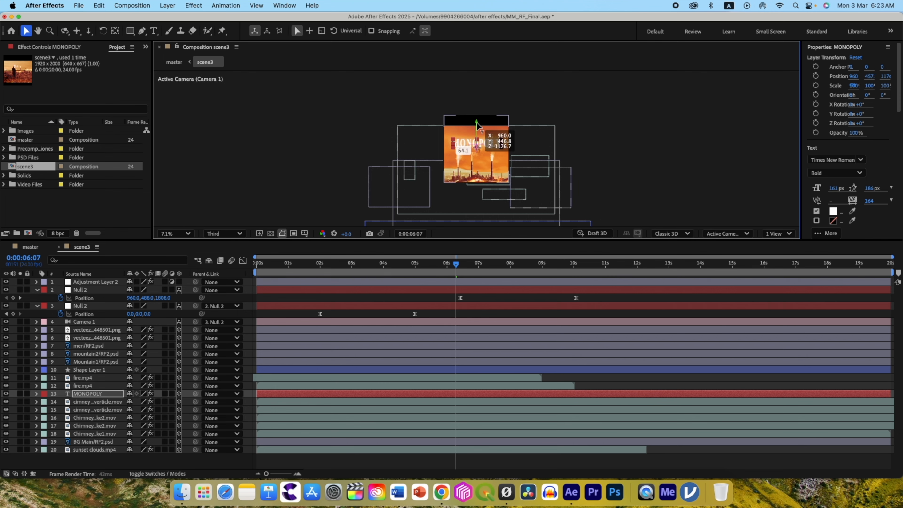
{"action": "left_click", "coordinate": [89, 369]}
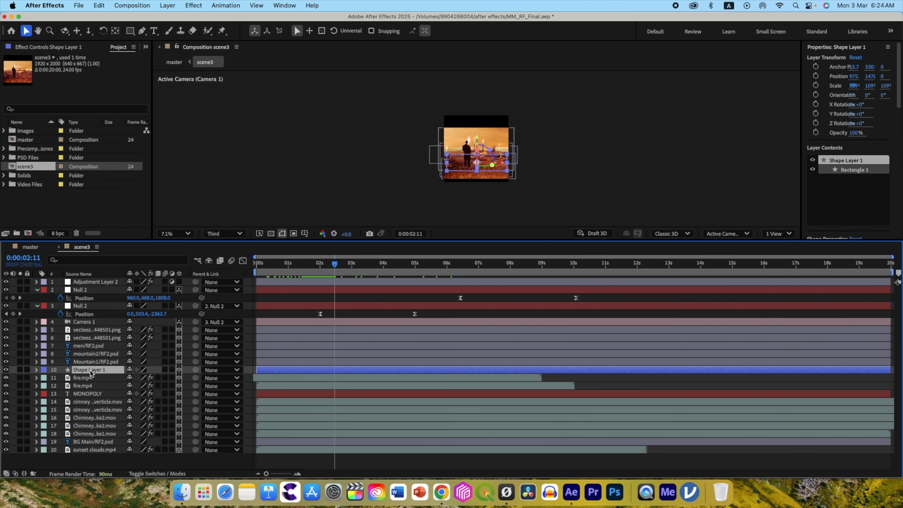
{"action": "key", "text": "s"}
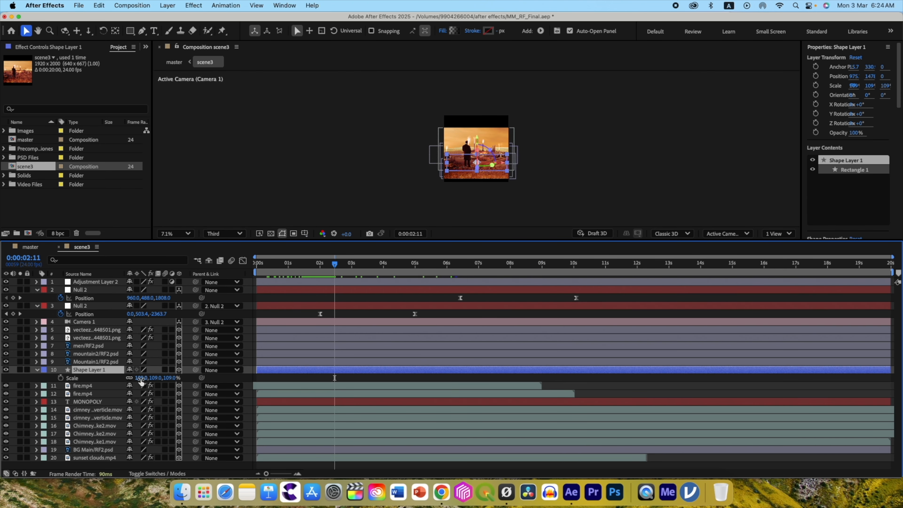
{"action": "left_click_drag", "start_coordinate": [141, 382], "coordinate": [149, 381]}
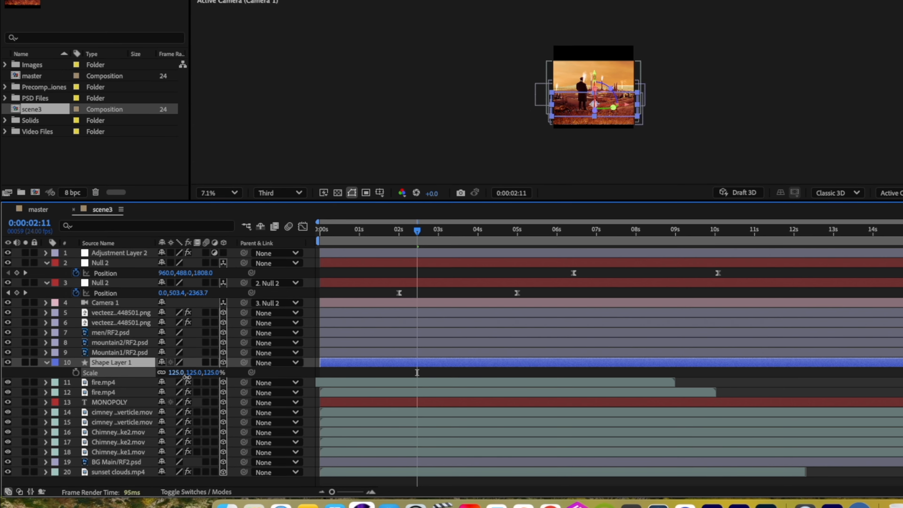
{"action": "key", "text": "space"}
Reveal the MONOPOLY text's keyframes and preview the complete camera move in the master composition.
{"action": "left_click", "coordinate": [118, 402]}
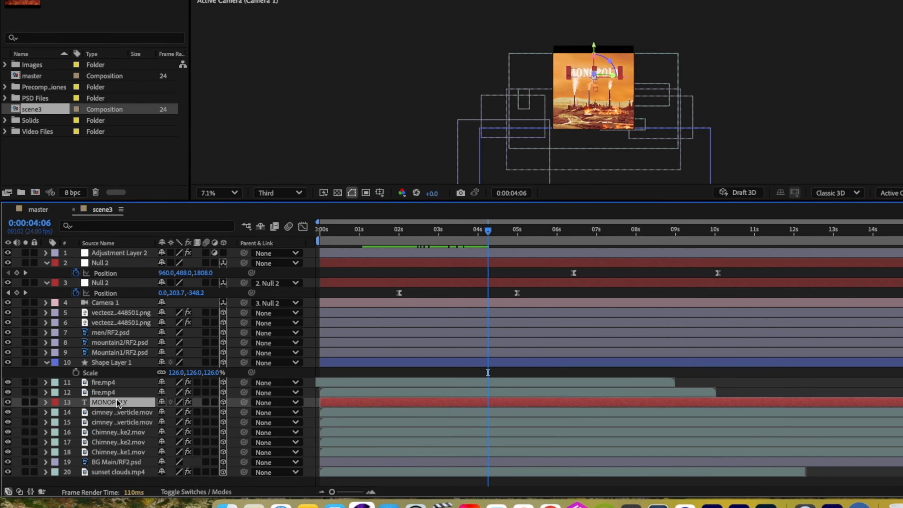
{"action": "key", "text": "u"}
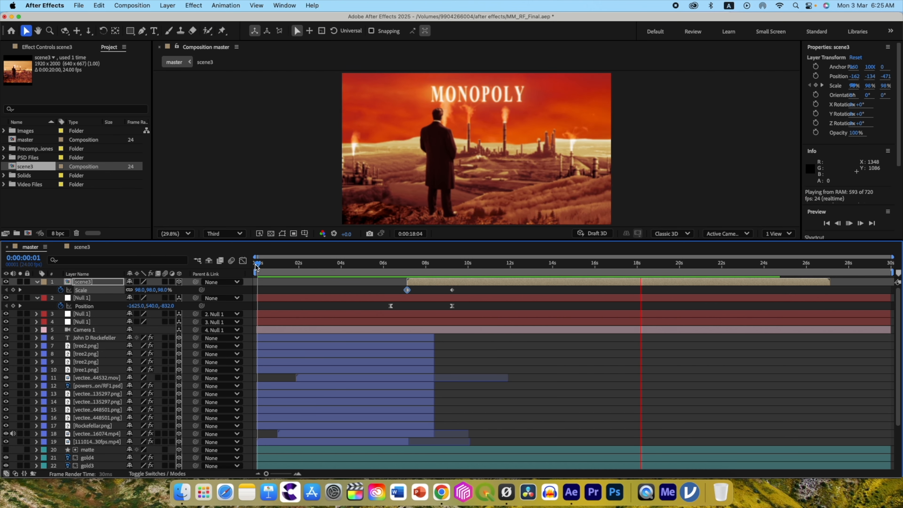
{"action": "key", "text": "space"}
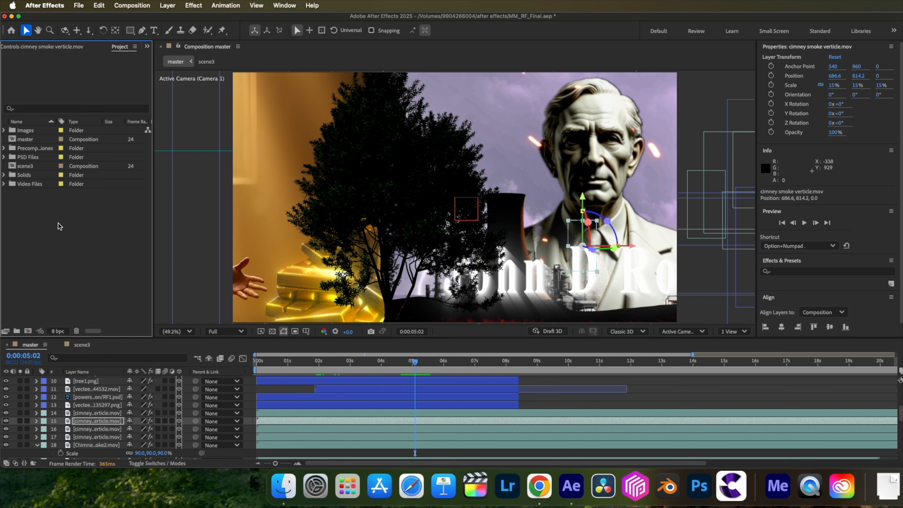
Create a composition named Final scene with the HD 1920x1080 24 fps preset and a 10-second duration.
{"action": "right_click", "coordinate": [59, 224]}
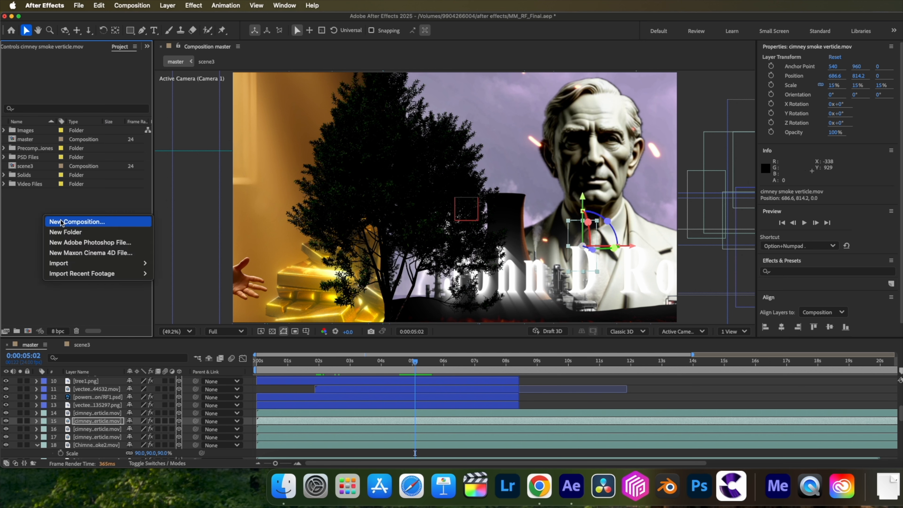
{"action": "left_click", "coordinate": [71, 217]}
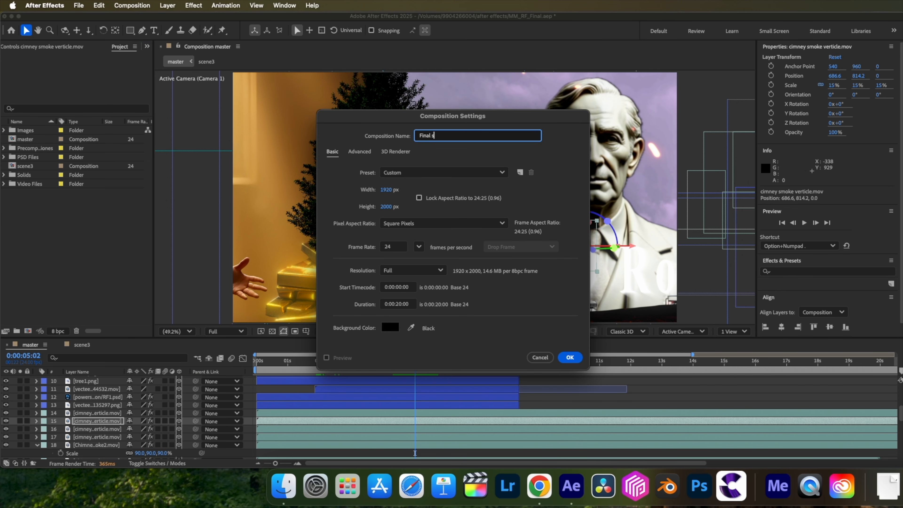
{"action": "left_click", "coordinate": [405, 172]}
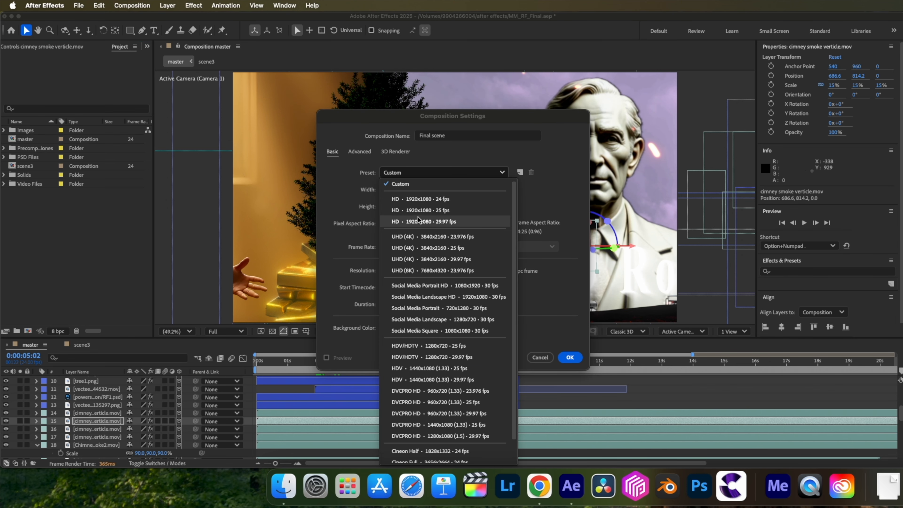
{"action": "left_click", "coordinate": [428, 210]}
{"action": "left_click", "coordinate": [427, 173]}
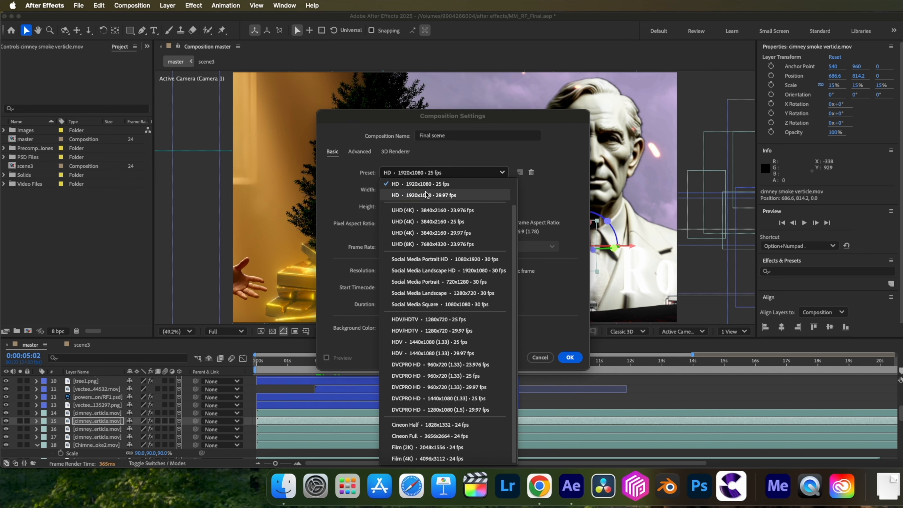
{"action": "left_click", "coordinate": [425, 201]}
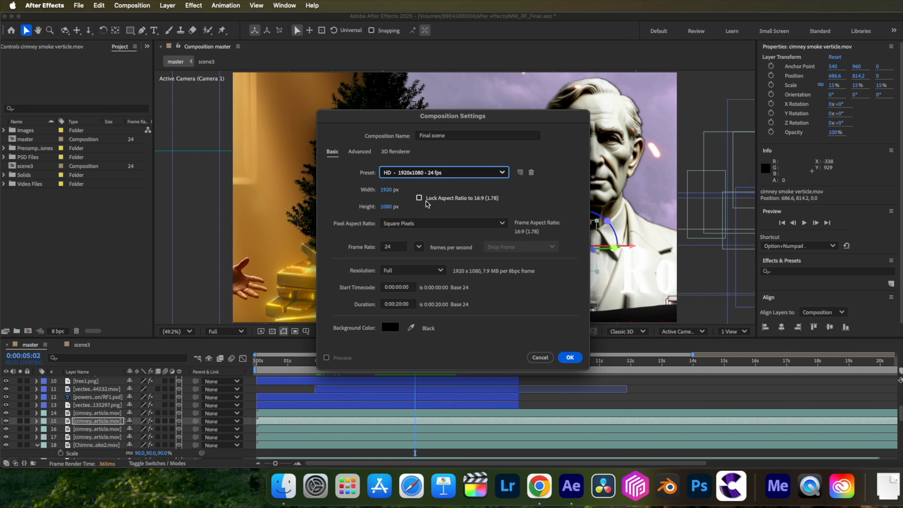
{"action": "left_click", "coordinate": [398, 306]}
{"action": "left_click", "coordinate": [569, 357]}
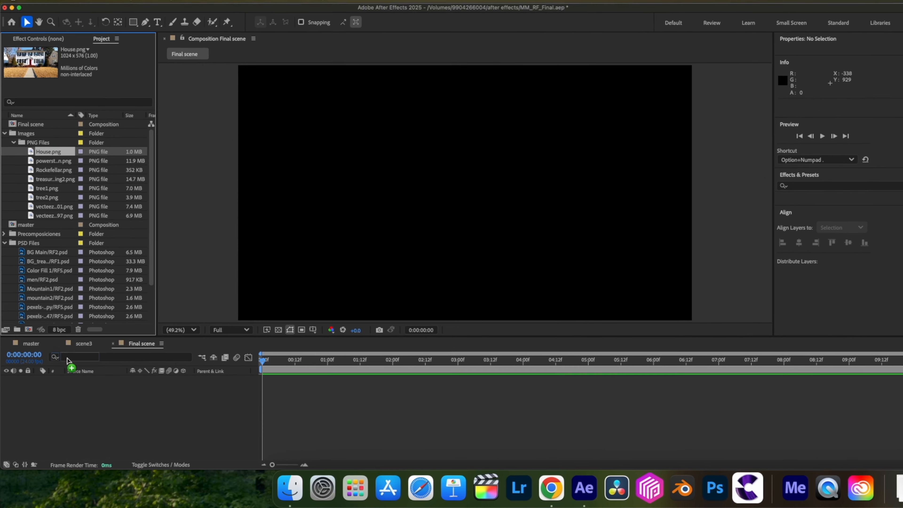
Place House.png in the Final scene composition and scale it to 188% to fill the frame.
{"action": "left_click_drag", "start_coordinate": [70, 367], "coordinate": [77, 390]}
{"action": "key", "text": "s"}
{"action": "left_click_drag", "start_coordinate": [174, 385], "coordinate": [225, 387]}
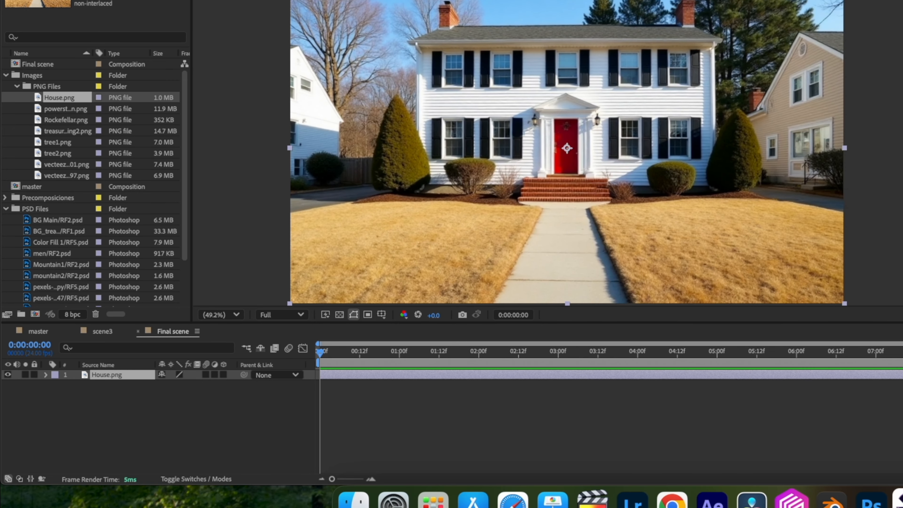
Mask the red front door on the House.png layer, duplicate the layer, and rename the copy door.
{"action": "scroll", "coordinate": [559, 131], "scroll_direction": "up", "scroll_amount": 3}
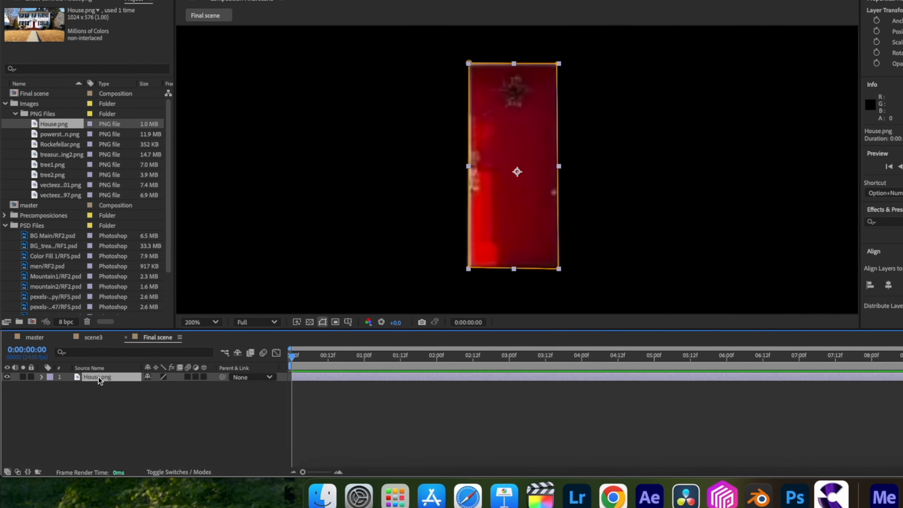
{"action": "key", "text": "super+d"}
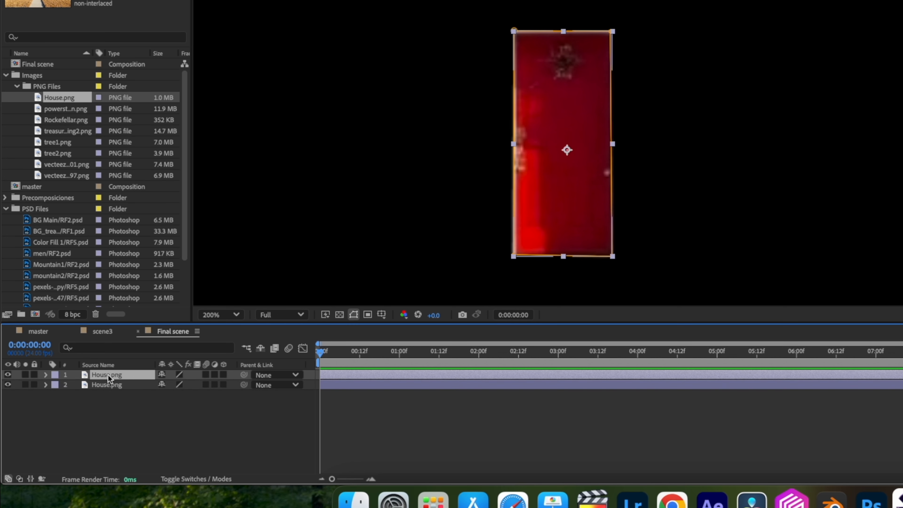
{"action": "key", "text": "Return"}
{"action": "type", "text": "door"}
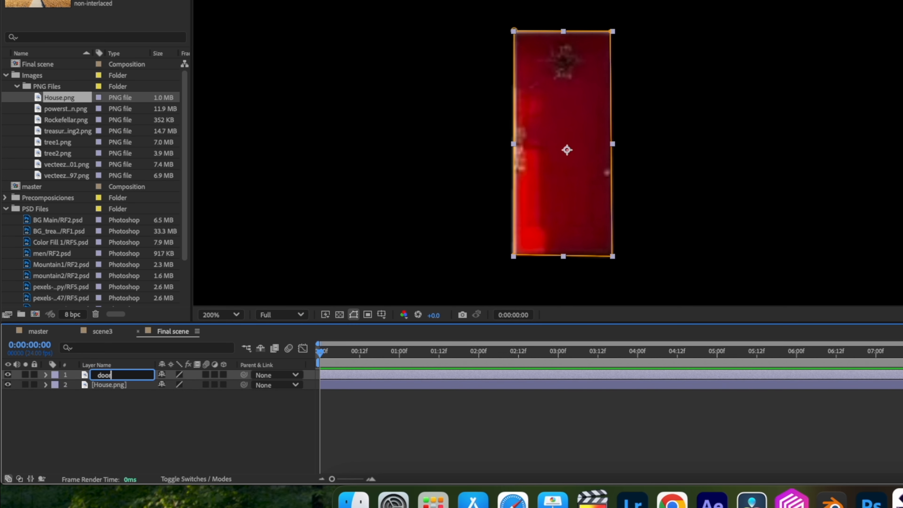
{"action": "key", "text": "Return"}
Set Mask 1 on the original House.png layer to Subtract so the doorway is cut out.
{"action": "left_click", "coordinate": [107, 384]}
{"action": "key", "text": "m"}
{"action": "left_click", "coordinate": [176, 394]}
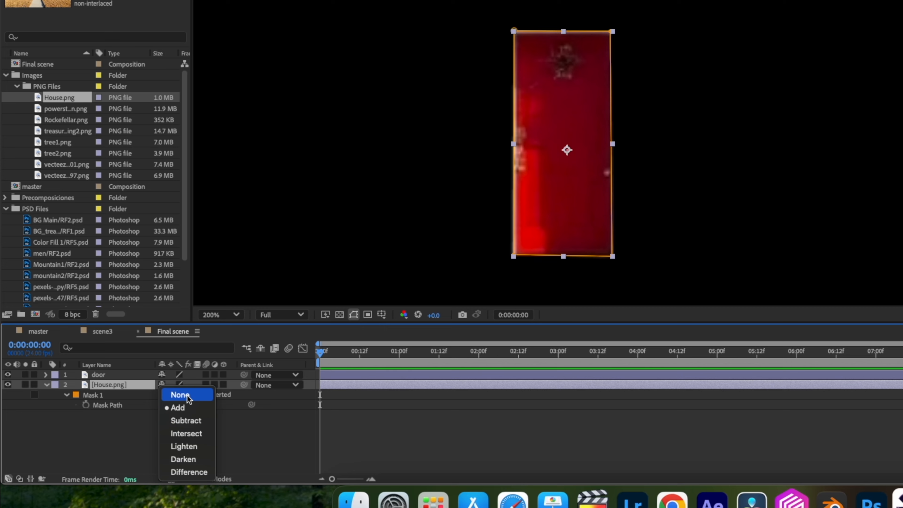
{"action": "left_click", "coordinate": [190, 421]}
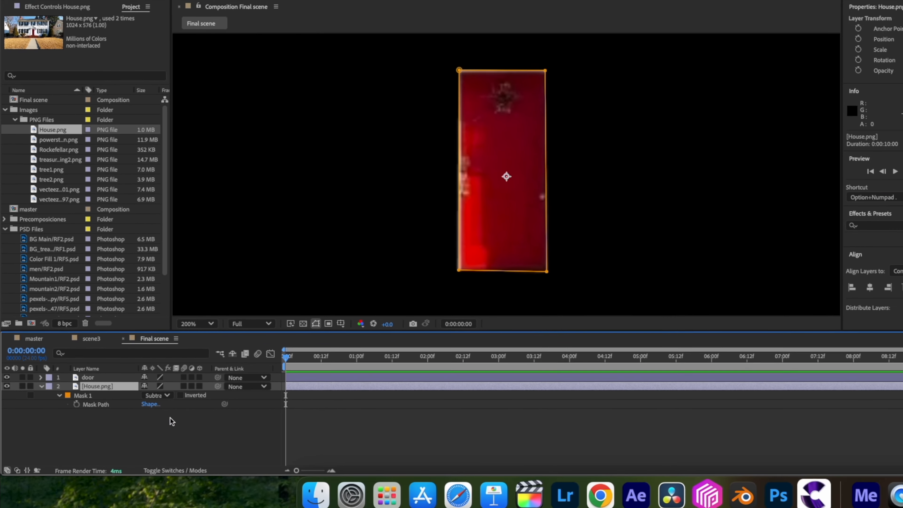
Move the door layer's anchor point to the middle of the door's left edge with the Pan Behind tool.
{"action": "left_click", "coordinate": [97, 377]}
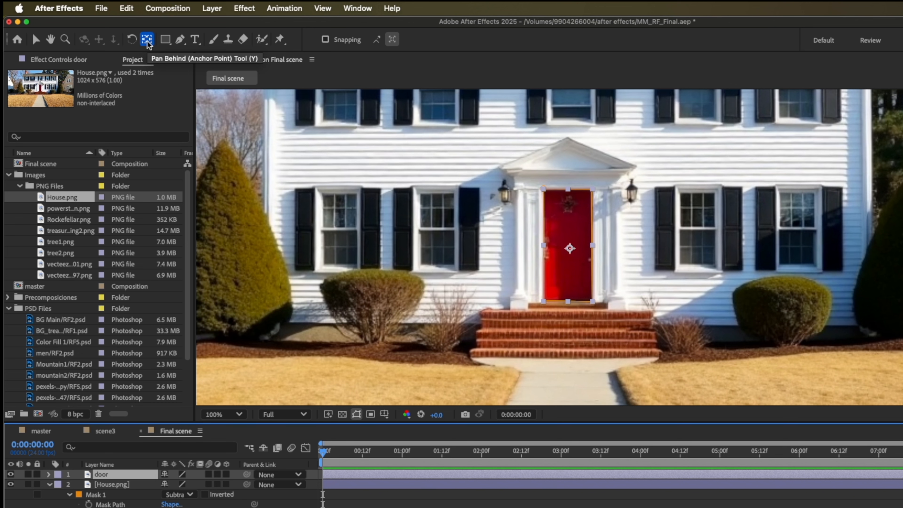
{"action": "scroll", "coordinate": [570, 252], "scroll_direction": "up", "scroll_amount": 1}
{"action": "left_click_drag", "start_coordinate": [552, 248], "coordinate": [517, 242]}
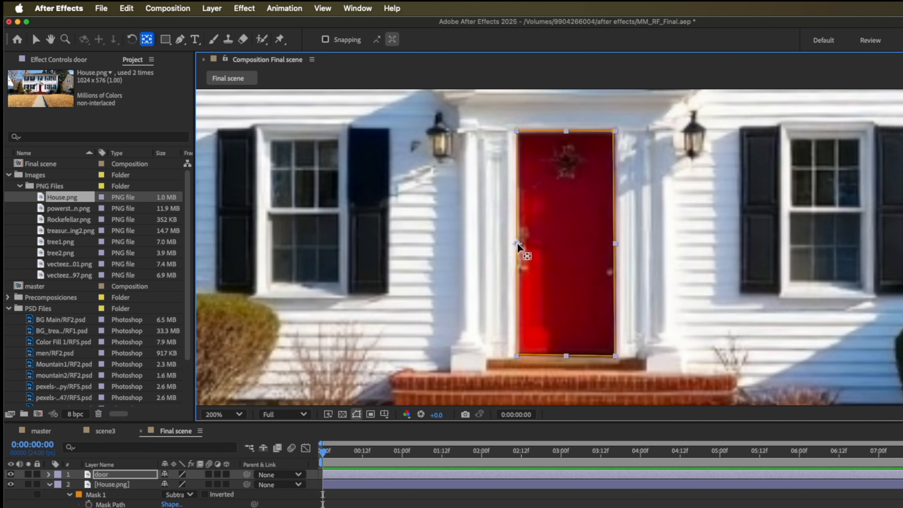
Make the door layer 3D, solo it, and keyframe its Y Rotation at 121° at 0:00:00:00.
{"action": "left_click", "coordinate": [226, 474]}
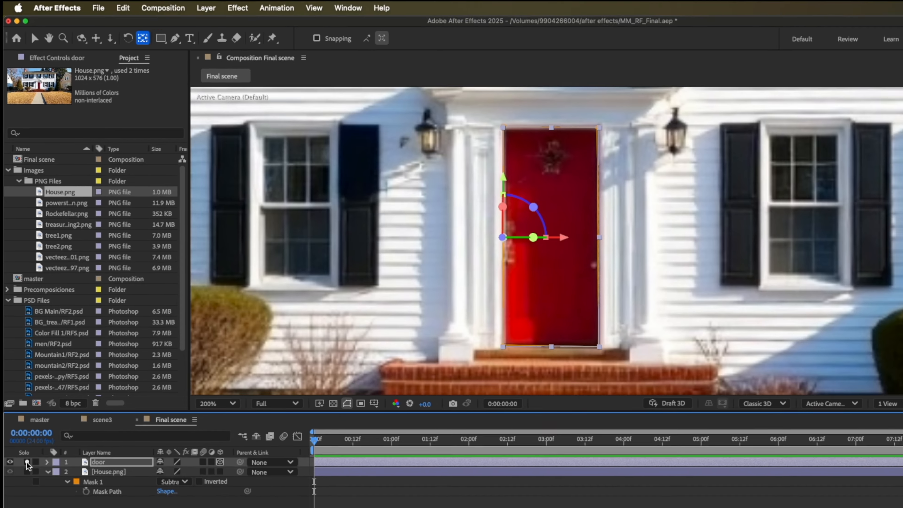
{"action": "left_click", "coordinate": [28, 474]}
{"action": "key", "text": "r"}
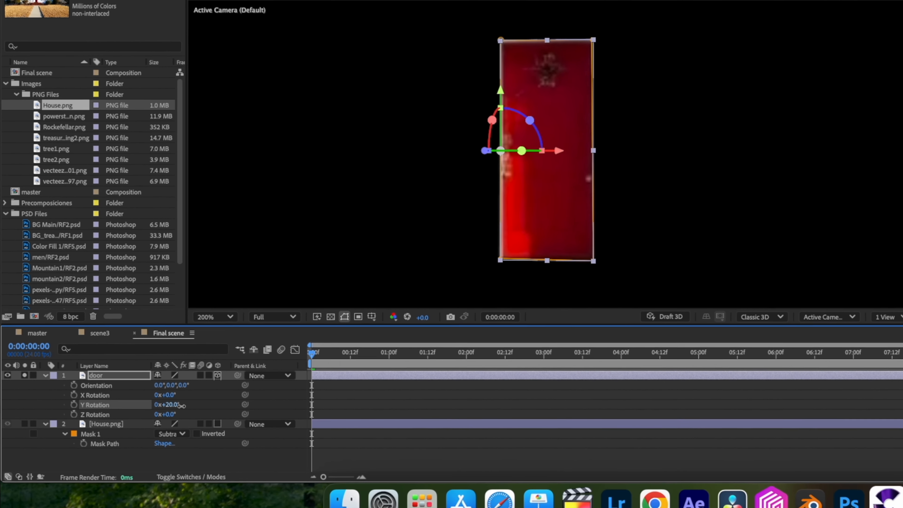
{"action": "left_click_drag", "start_coordinate": [147, 431], "coordinate": [182, 434]}
{"action": "left_click_drag", "start_coordinate": [211, 408], "coordinate": [231, 407]}
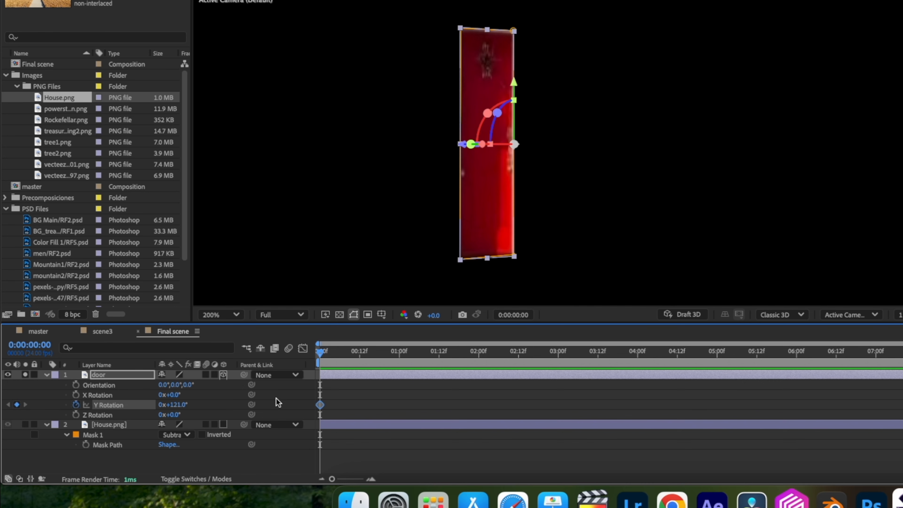
Add a Y Rotation keyframe of 0° at 0:00:00:12 on the door layer and apply Easy Ease to both keyframes.
{"action": "left_click_drag", "start_coordinate": [321, 354], "coordinate": [356, 366]}
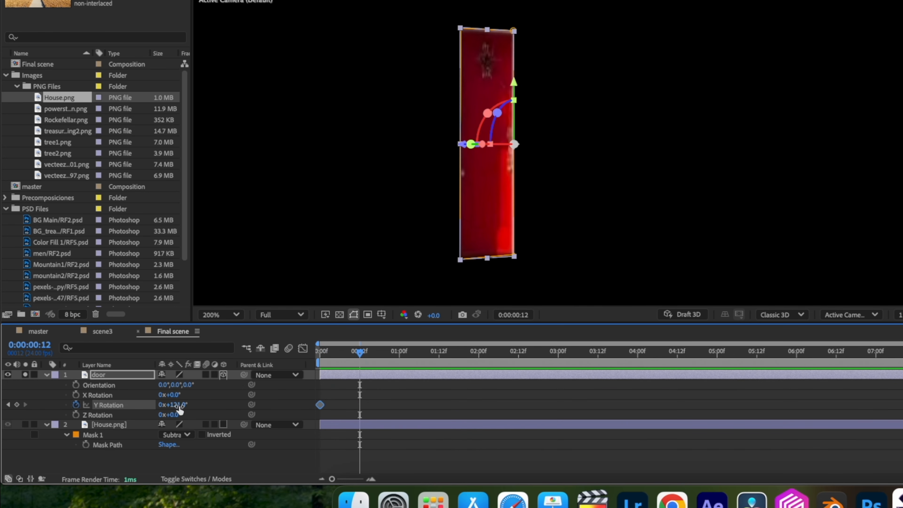
{"action": "type", "text": "0"}
{"action": "key", "text": "Return"}
{"action": "left_click_drag", "start_coordinate": [374, 419], "coordinate": [316, 400]}
{"action": "key", "text": "F9"}
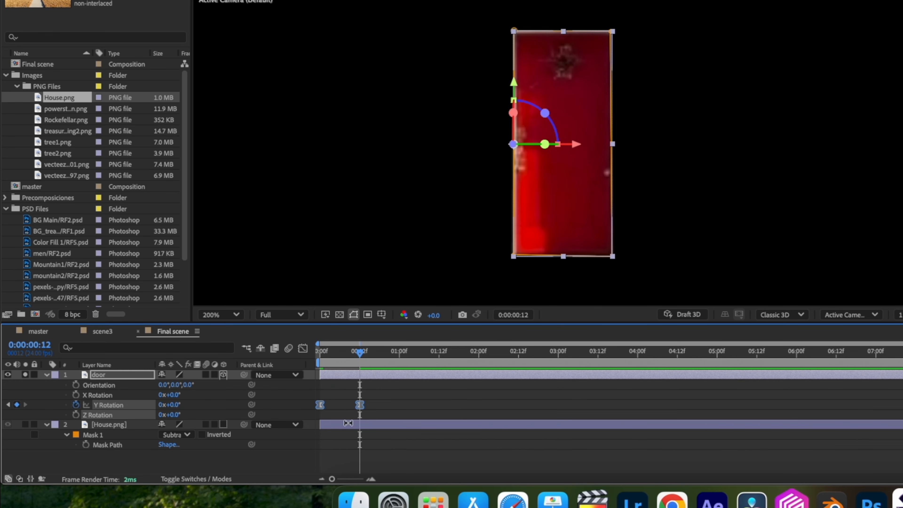
Reshape the speed curve of the door's Y Rotation keyframes in the Graph Editor for a stronger ease.
{"action": "left_click", "coordinate": [303, 348]}
{"action": "left_click_drag", "start_coordinate": [378, 390], "coordinate": [311, 369]}
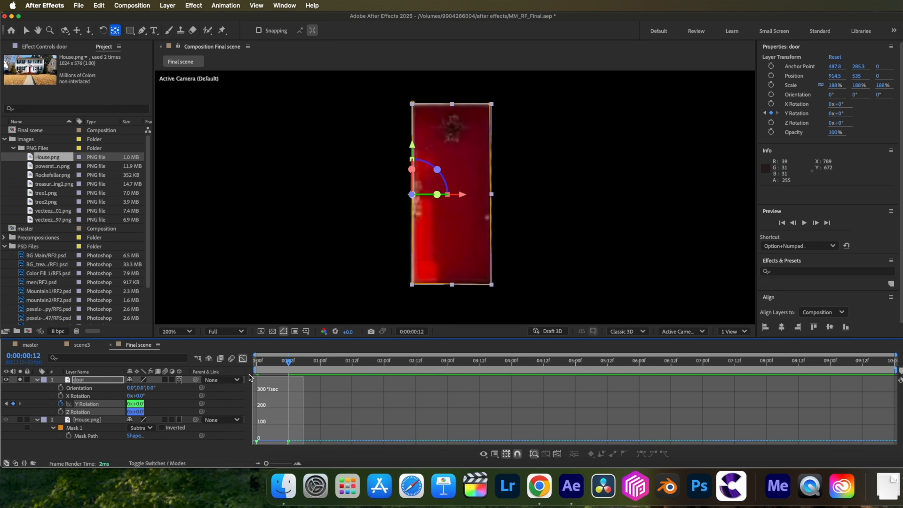
{"action": "mouse_move", "coordinate": [249, 374]}
{"action": "left_mouse_down"}
{"action": "mouse_move", "coordinate": [273, 383]}
{"action": "mouse_move", "coordinate": [256, 384]}
{"action": "left_mouse_up"}
{"action": "left_click", "coordinate": [243, 359]}
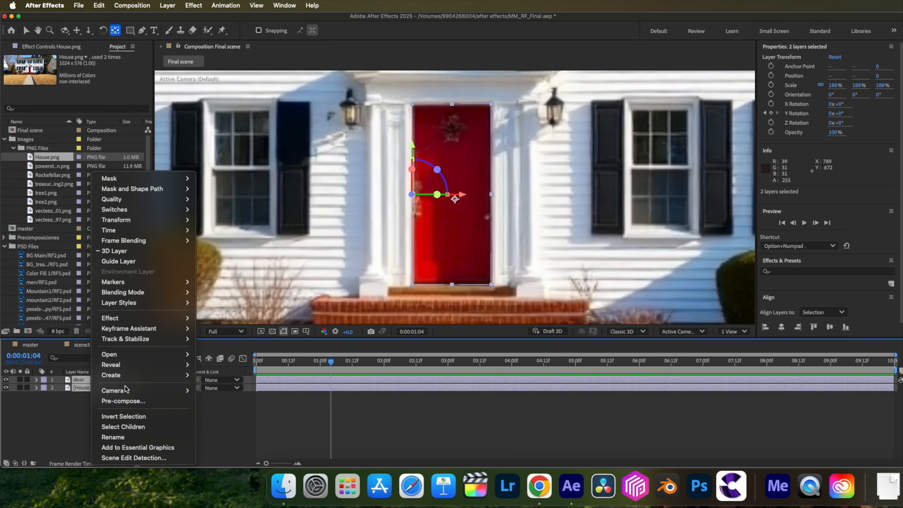
Pre-compose the door and House.png layers as "House" and make the resulting layer 3D.
{"action": "left_click", "coordinate": [117, 401]}
{"action": "type", "text": "House"}
{"action": "left_click", "coordinate": [532, 314]}
{"action": "left_click", "coordinate": [179, 379]}
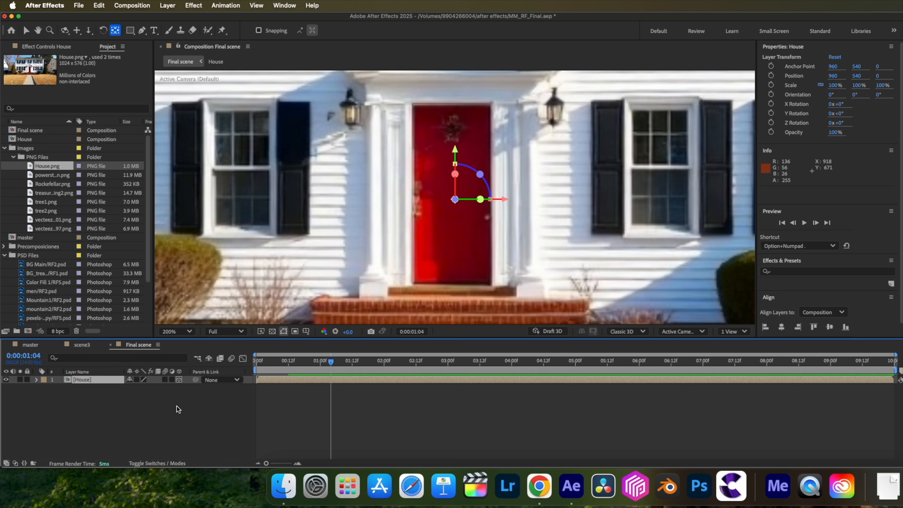
Create a two-node 50 mm camera in Final scene with Depth of Field enabled and an F-Stop of 1.2.
{"action": "right_click", "coordinate": [171, 413]}
{"action": "mouse_move", "coordinate": [282, 349]}
{"action": "left_click", "coordinate": [326, 391]}
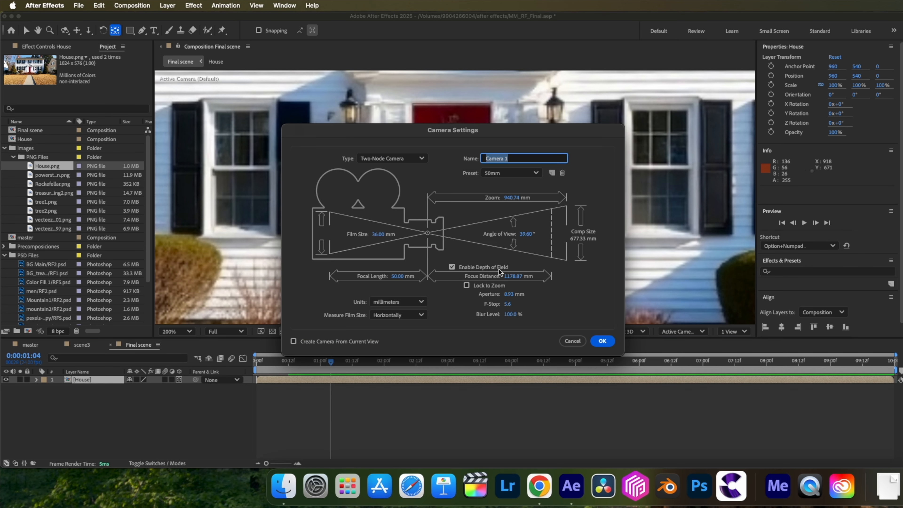
{"action": "left_click", "coordinate": [507, 304]}
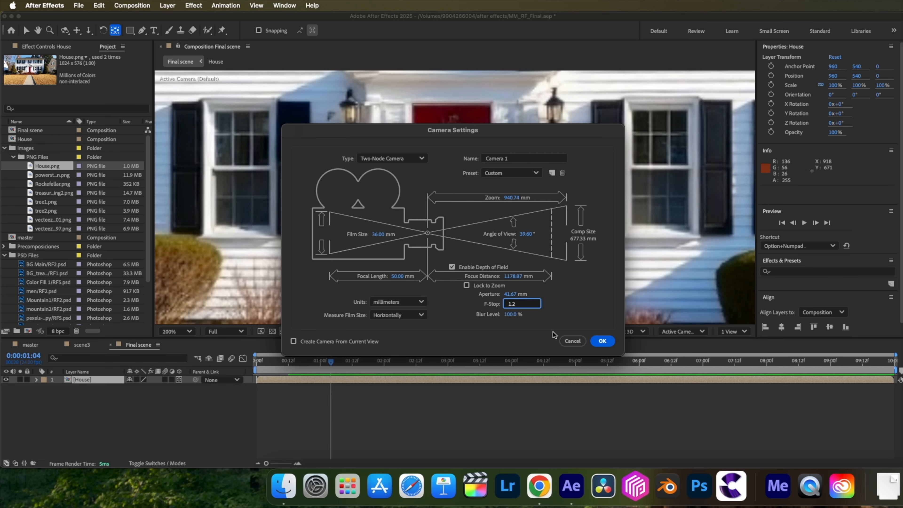
{"action": "left_click", "coordinate": [602, 341]}
Keyframe the camera's Position at 0:00:02:00 and set its Z Position to -45.7 at 0:00:00:00.
{"action": "left_click_drag", "start_coordinate": [268, 361], "coordinate": [330, 371]}
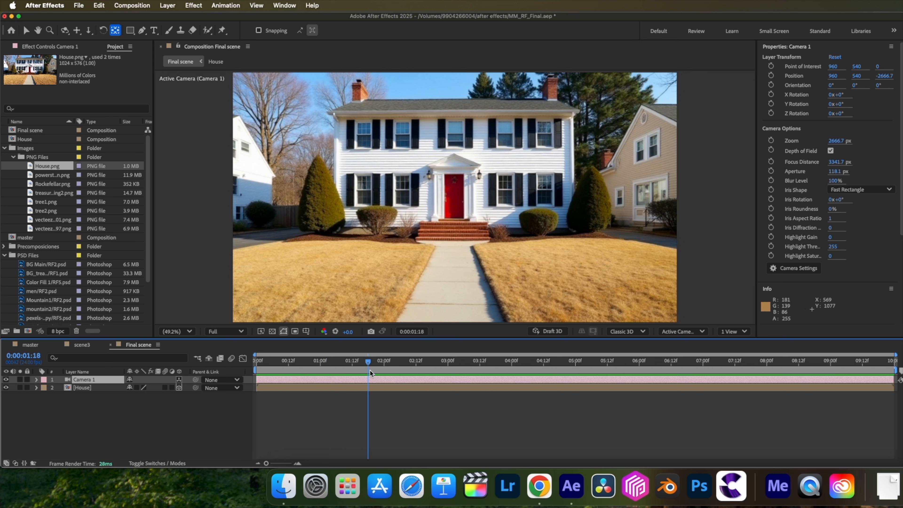
{"action": "key", "text": "p"}
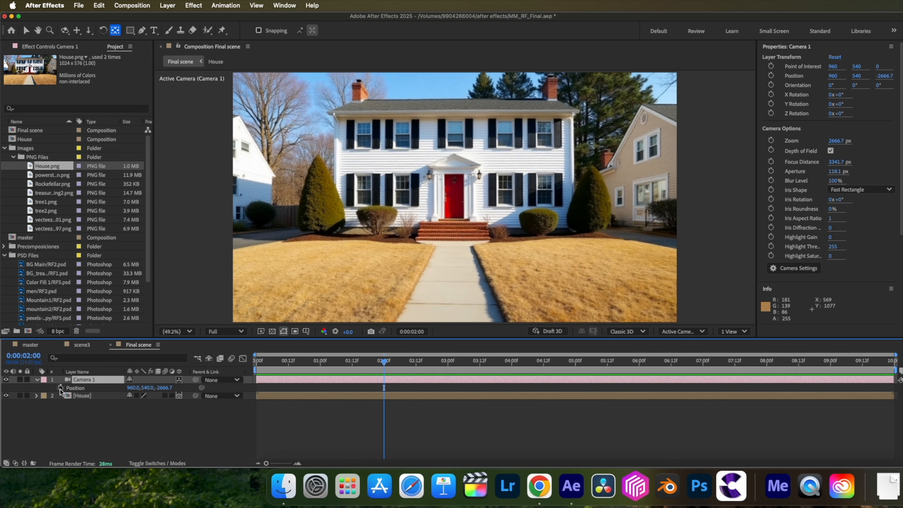
{"action": "left_click", "coordinate": [60, 388]}
{"action": "left_click_drag", "start_coordinate": [385, 365], "coordinate": [257, 363]}
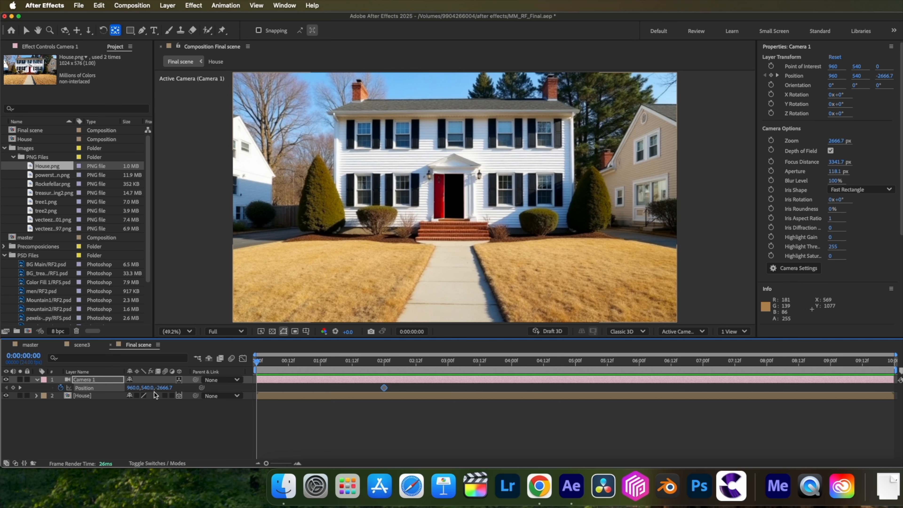
{"action": "left_click_drag", "start_coordinate": [160, 387], "coordinate": [377, 384]}
Ease both camera Position keyframes and reshape their speed curve for a fast start and a long slowdown.
{"action": "left_click_drag", "start_coordinate": [398, 391], "coordinate": [309, 380]}
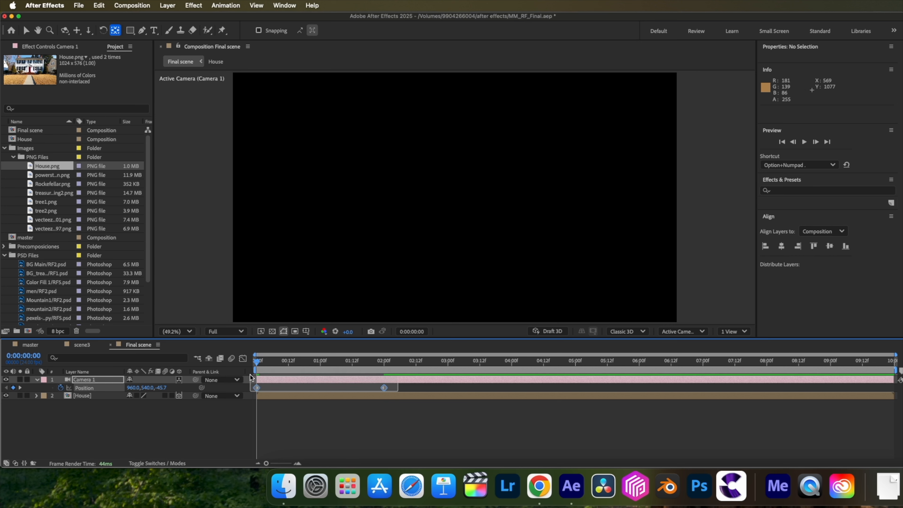
{"action": "left_click_drag", "start_coordinate": [250, 375], "coordinate": [251, 376]}
{"action": "left_click", "coordinate": [242, 358]}
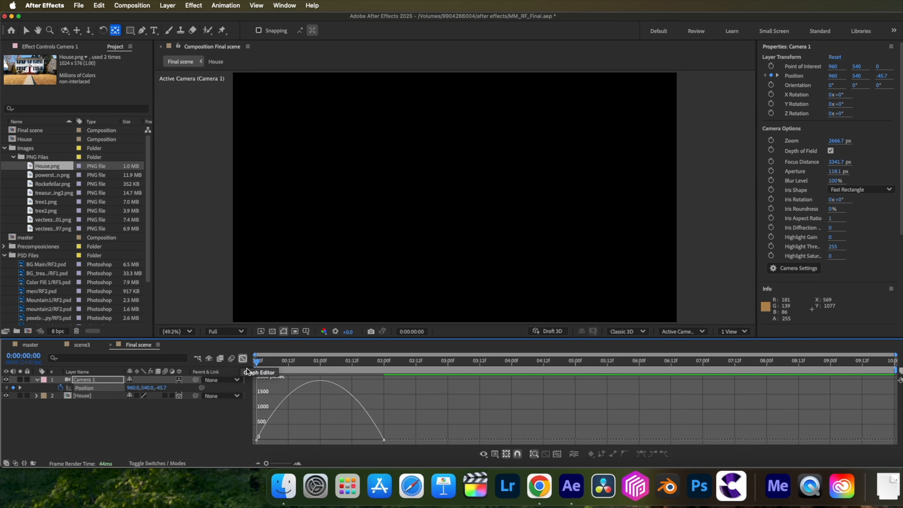
{"action": "left_click_drag", "start_coordinate": [367, 441], "coordinate": [258, 440]}
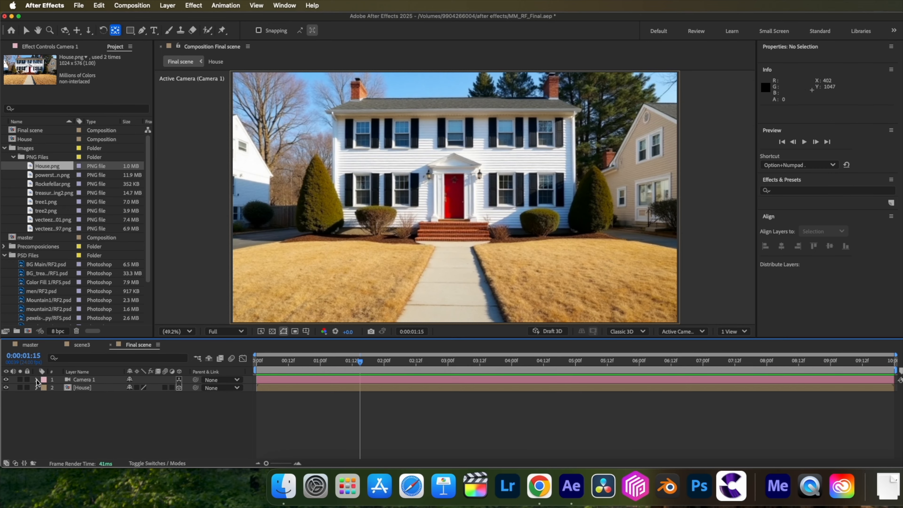
Keyframe the camera's Focus Distance and Aperture at 0:00:01:15, and set a smaller Aperture at 0:00:00:00.
{"action": "left_click", "coordinate": [37, 380]}
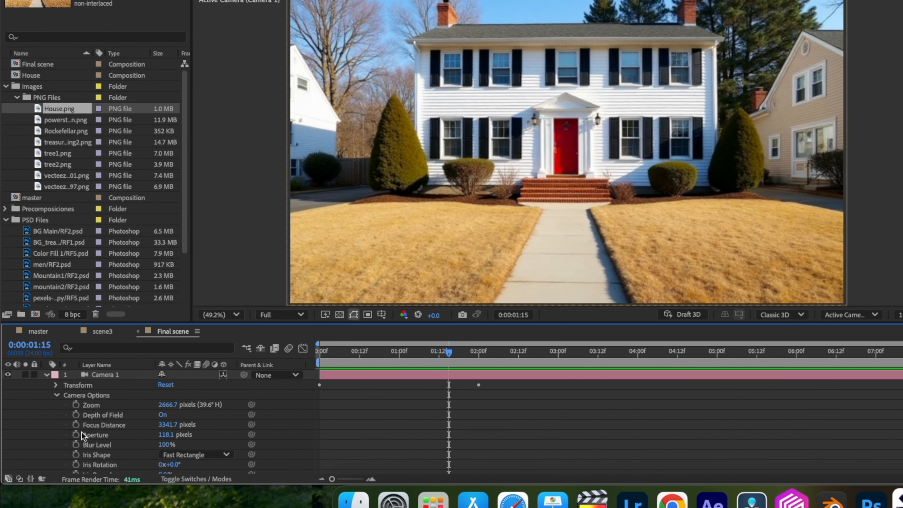
{"action": "left_click", "coordinate": [74, 424]}
{"action": "left_click", "coordinate": [74, 434]}
{"action": "key", "text": "Home"}
{"action": "left_click", "coordinate": [175, 435]}
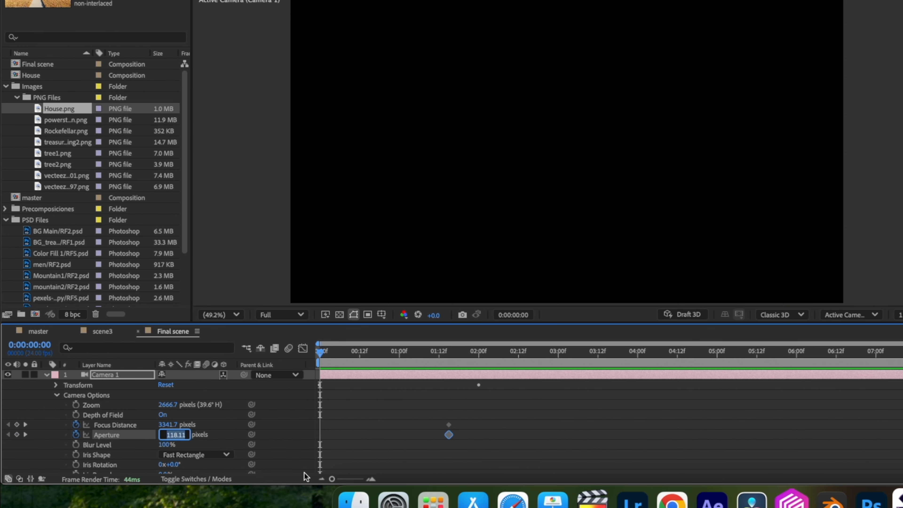
{"action": "type", "text": "38.5"}
{"action": "key", "text": "Return"}
{"action": "key", "text": "space"}
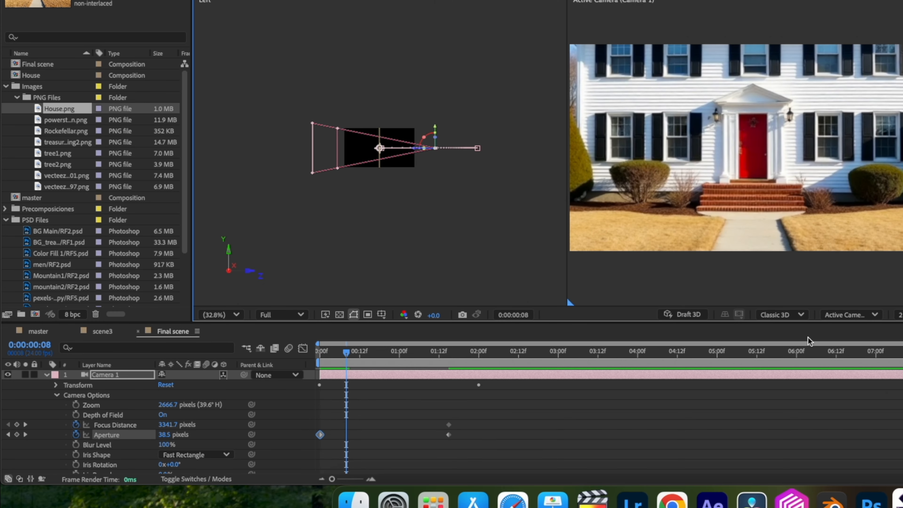
Shift the end Focus Distance and Aperture keyframes to 0:00:02:00 and set Focus Distance to 2616.4 pixels at 0:00:01:12.
{"action": "key", "text": "u"}
{"action": "left_click_drag", "start_coordinate": [174, 395], "coordinate": [157, 399]}
{"action": "left_click_drag", "start_coordinate": [350, 392], "coordinate": [367, 400]}
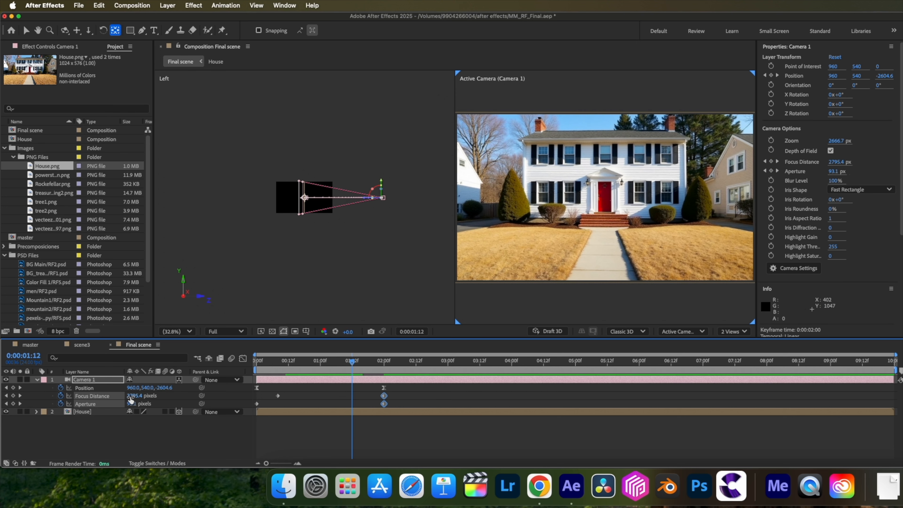
{"action": "left_click_drag", "start_coordinate": [130, 396], "coordinate": [136, 396]}
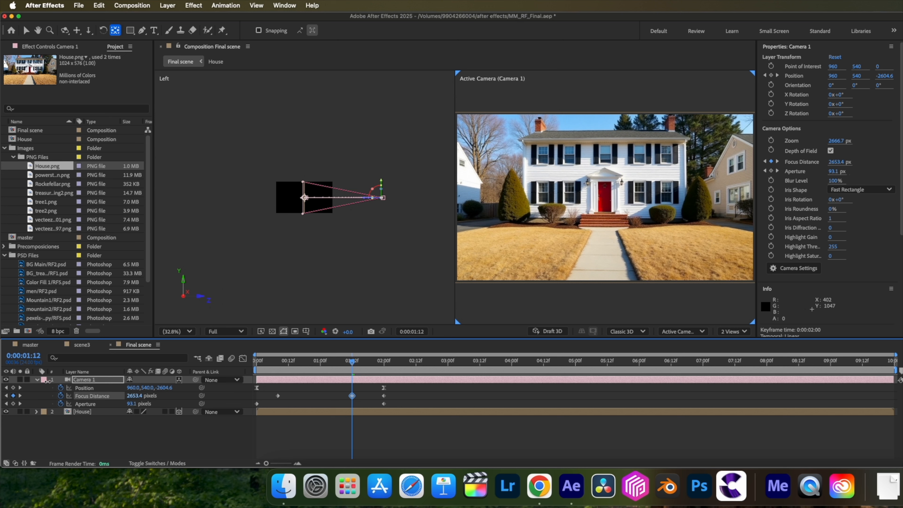
{"action": "left_click_drag", "start_coordinate": [29, 380], "coordinate": [29, 380]}
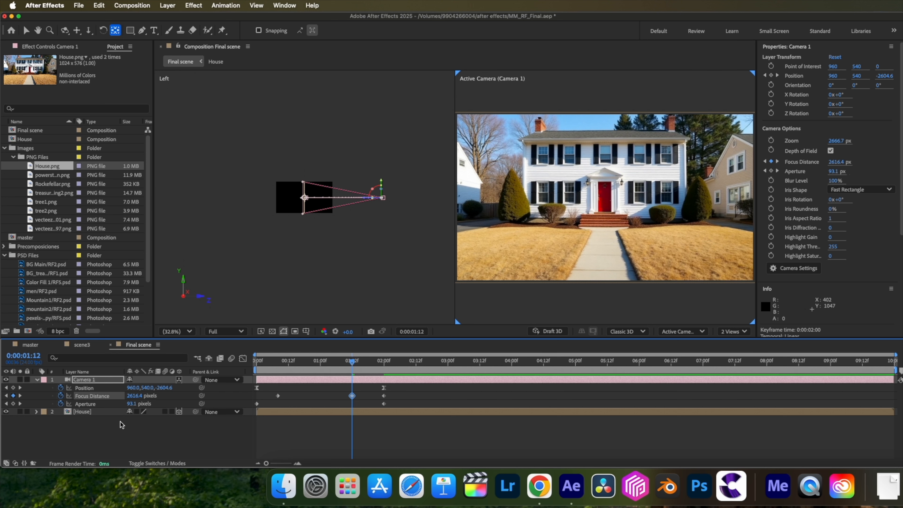
Add the title text "The Story of John" over the house and make its layer 3D.
{"action": "key", "text": "ctrl+t"}
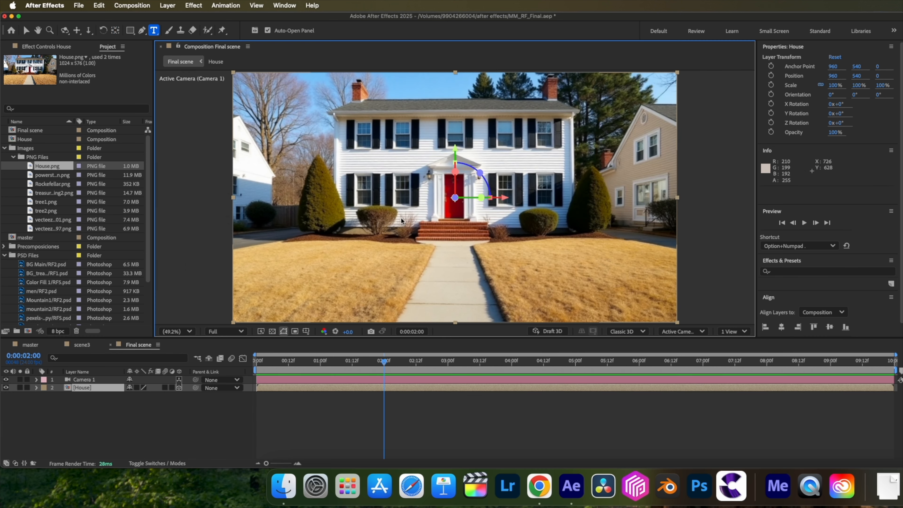
{"action": "left_click", "coordinate": [401, 218]}
{"action": "type", "text": "The Story of John"}
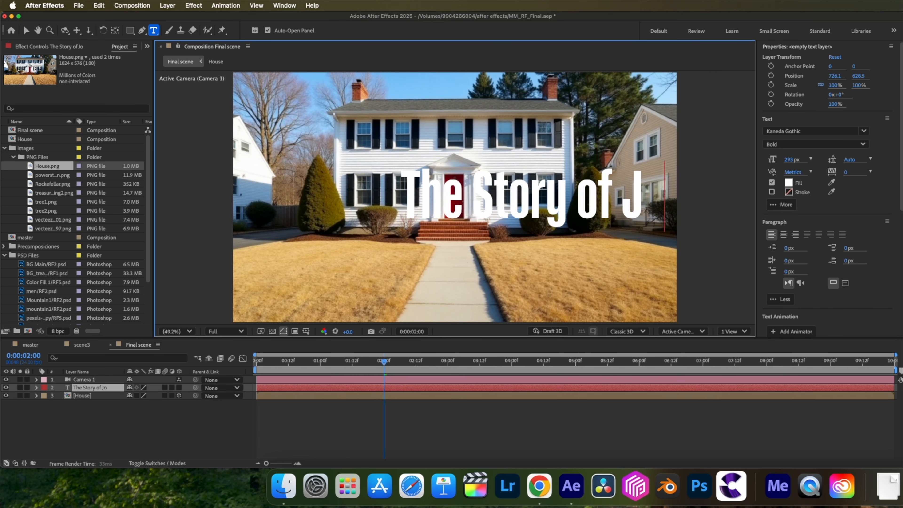
{"action": "key", "text": "super+a"}
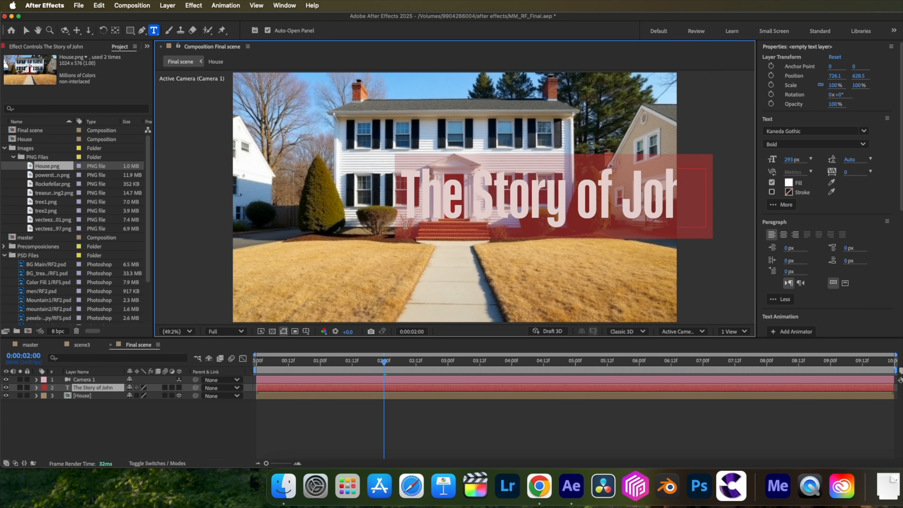
{"action": "left_click", "coordinate": [179, 388]}
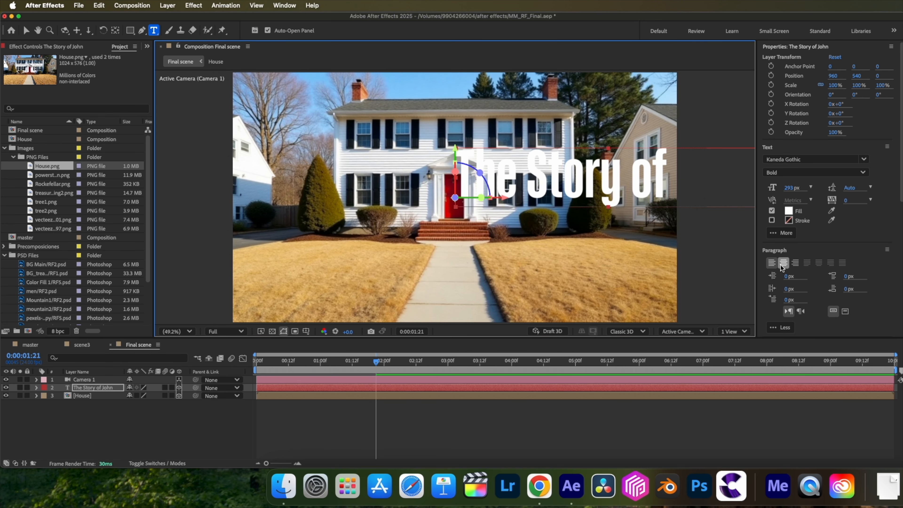
Center-align the title's paragraph and lower the text to a Y Position of 631.9.
{"action": "left_click", "coordinate": [783, 263]}
{"action": "key", "text": "v"}
{"action": "left_click_drag", "start_coordinate": [454, 152], "coordinate": [453, 176]}
Apply a typewriter animation preset to the title layer and reveal its Range Selector Start keyframes.
{"action": "key", "text": "ctrl+space"}
{"action": "type", "text": "ty"}
{"action": "left_click", "coordinate": [91, 390]}
{"action": "key", "text": "u"}
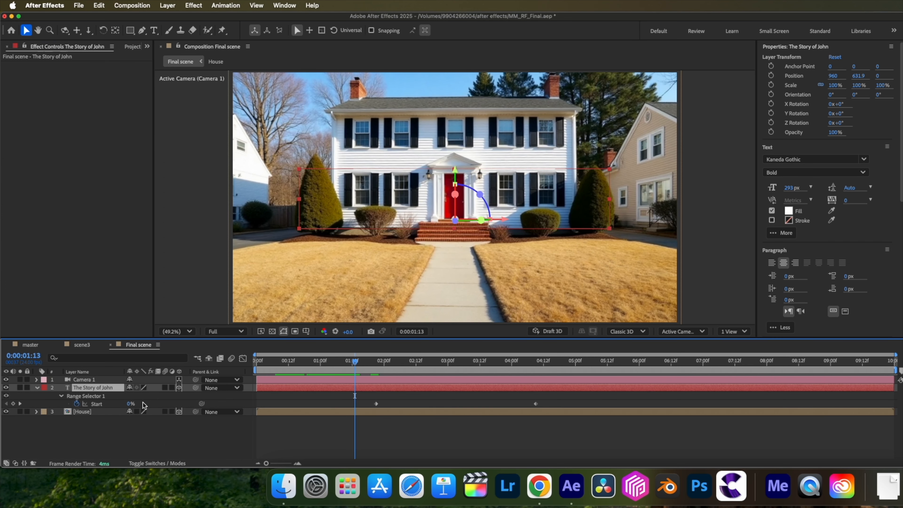
Retime the title's Start keyframes to run from about 0:00:01:09 to 0:00:02:01 and preview the text reveal.
{"action": "left_click_drag", "start_coordinate": [540, 408], "coordinate": [369, 395]}
{"action": "left_click_drag", "start_coordinate": [376, 404], "coordinate": [344, 404]}
{"action": "left_click_drag", "start_coordinate": [504, 404], "coordinate": [387, 401]}
{"action": "key", "text": "space"}
{"action": "key", "text": "space"}
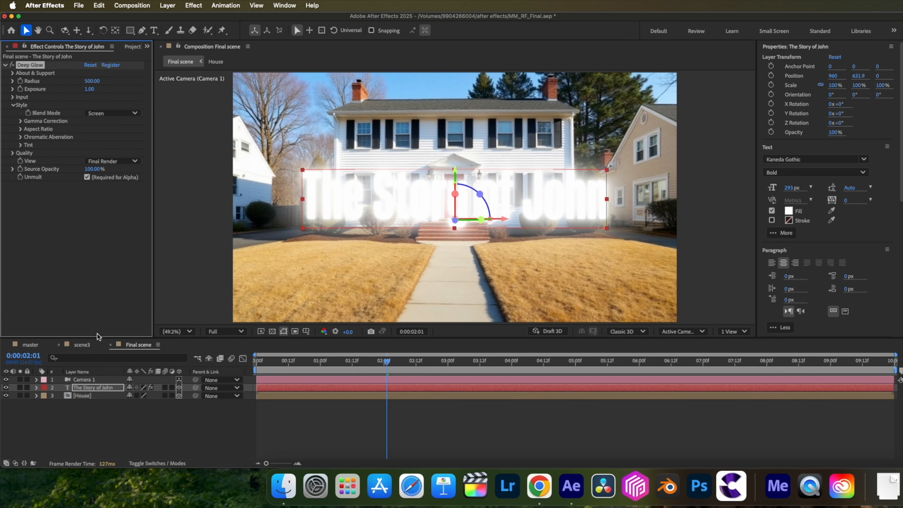
Set the title's Deep Glow Exposure to 0.2 and its Aspect Ratio to 1.2.
{"action": "left_click", "coordinate": [89, 89]}
{"action": "type", "text": "0.2"}
{"action": "key", "text": "Return"}
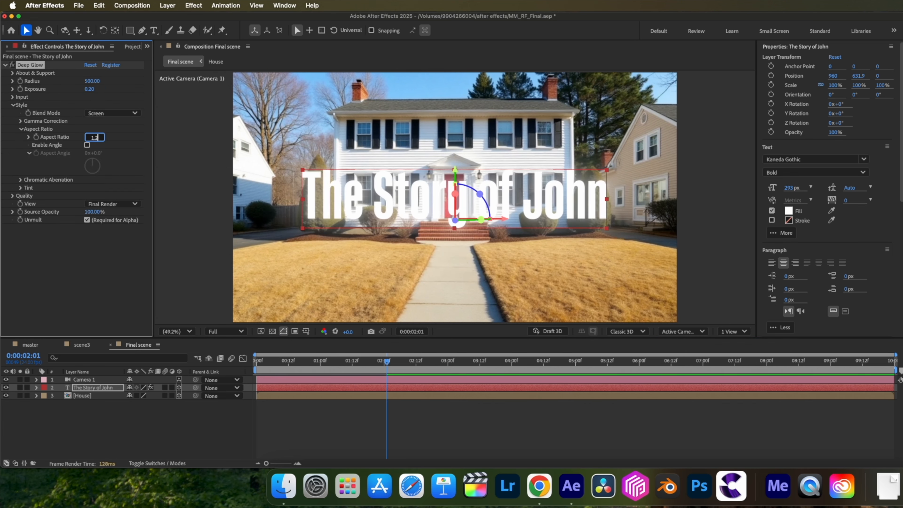
Give the Deep Glow Exposure an expression of posterizeTime(12); followed by wiggle(10,0.2).
{"action": "left_click", "coordinate": [20, 90], "text": "alt"}
{"action": "type", "text": "posterizeTime(12);"}
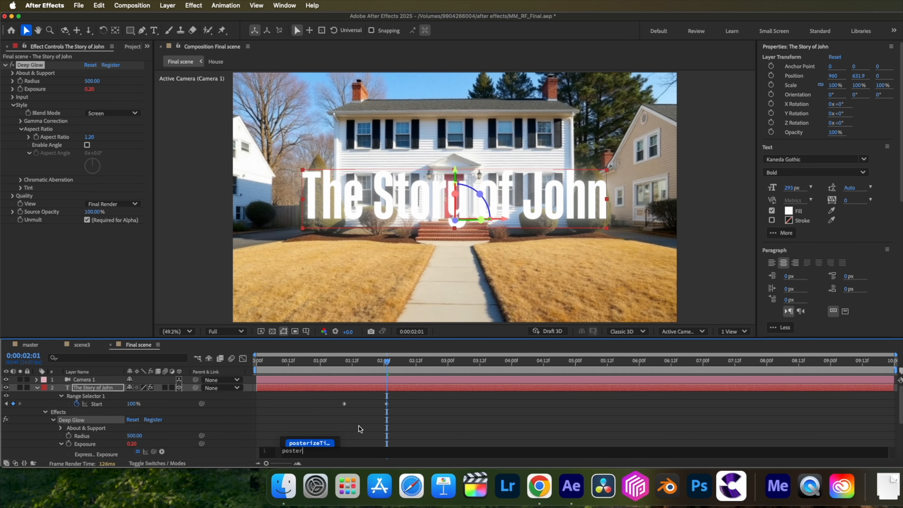
{"action": "key", "text": "Return"}
{"action": "type", "text": "wiggle(10,0.2"}
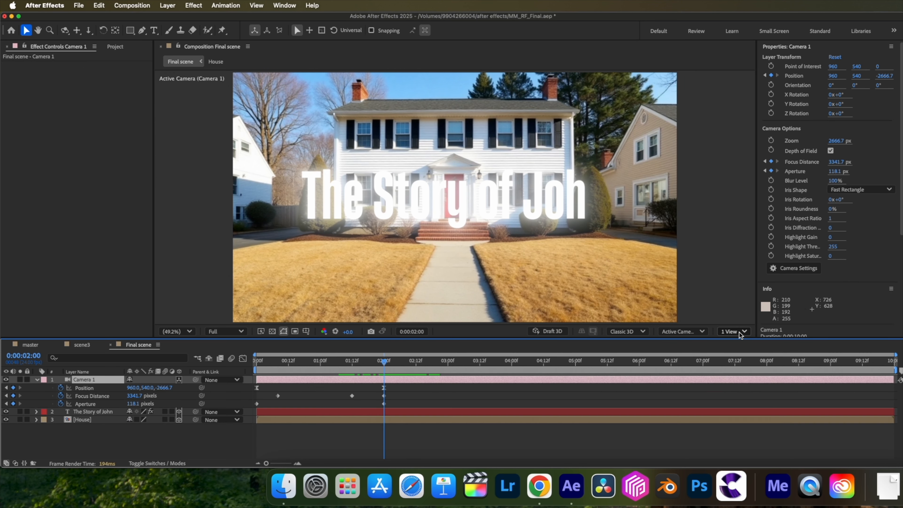
Show the composition in two views and move the title forward along Z, away from the house toward the camera.
{"action": "left_click", "coordinate": [733, 331]}
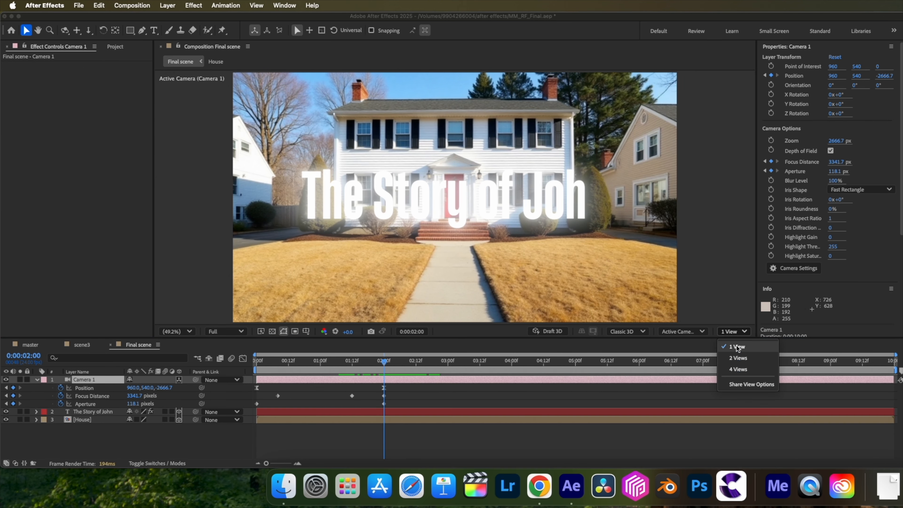
{"action": "left_click", "coordinate": [738, 357]}
{"action": "left_click", "coordinate": [317, 198]}
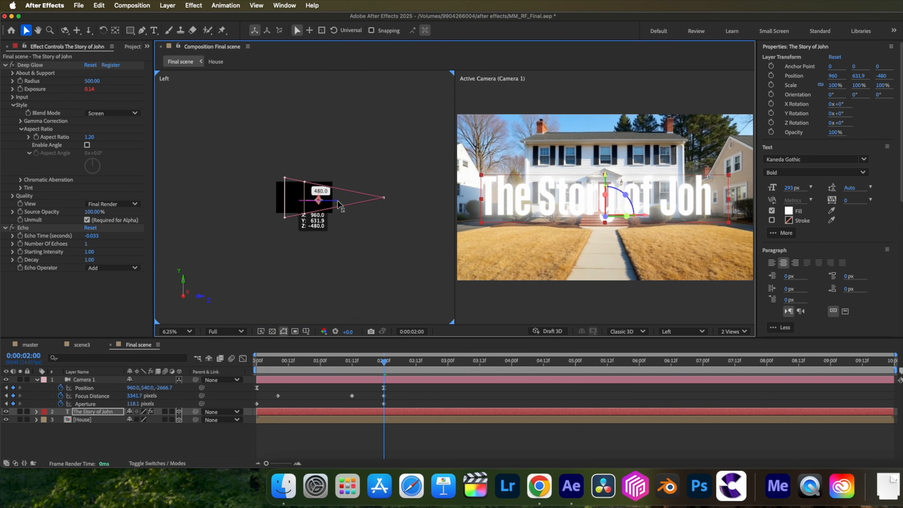
{"action": "left_click_drag", "start_coordinate": [341, 201], "coordinate": [342, 201]}
Set the camera's end Focus Distance to 2094.7 pixels and Aperture to 801.1 pixels to focus on the title.
{"action": "left_click_drag", "start_coordinate": [134, 396], "coordinate": [74, 395]}
{"action": "left_click", "coordinate": [342, 387]}
{"action": "key", "text": "j"}
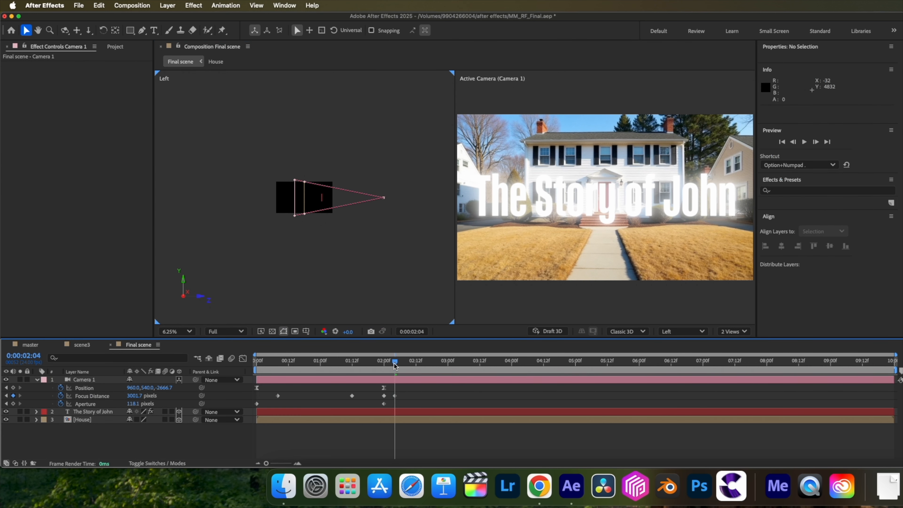
{"action": "left_click_drag", "start_coordinate": [152, 396], "coordinate": [2, 390]}
{"action": "left_click_drag", "start_coordinate": [132, 405], "coordinate": [500, 454]}
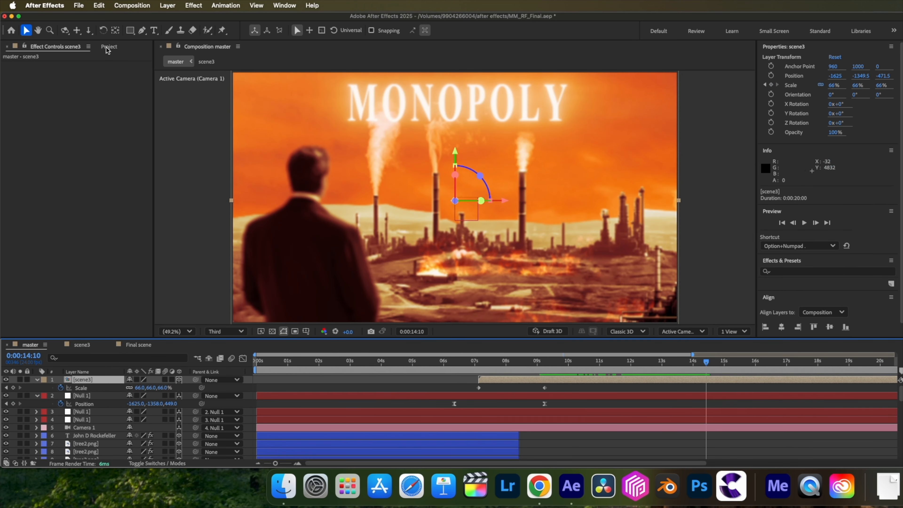
Add the Final scene composition as the top layer of master starting at 0:00:14:10, and adjust the work area's end to about 18 seconds.
{"action": "left_click", "coordinate": [107, 47]}
{"action": "left_click", "coordinate": [4, 148]}
{"action": "left_click_drag", "start_coordinate": [26, 131], "coordinate": [89, 378]}
{"action": "left_click_drag", "start_coordinate": [280, 379], "coordinate": [698, 385]}
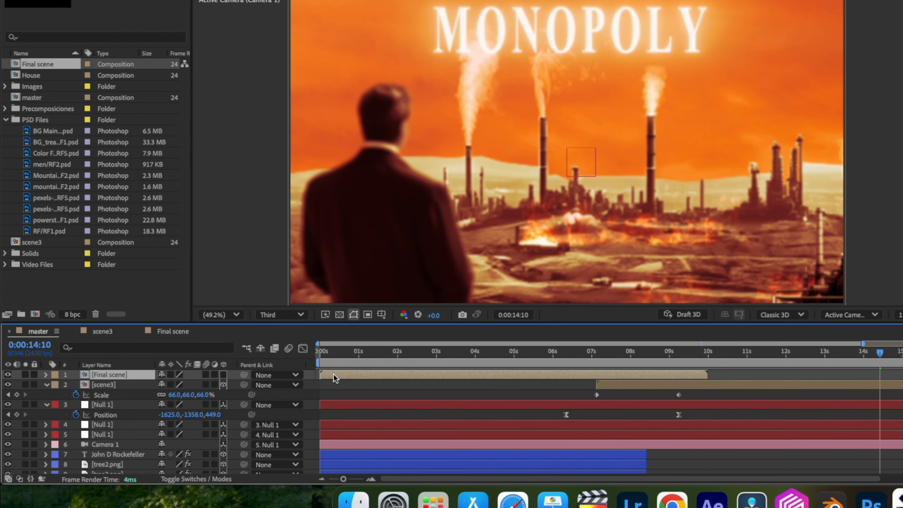
{"action": "left_click_drag", "start_coordinate": [828, 382], "coordinate": [894, 383]}
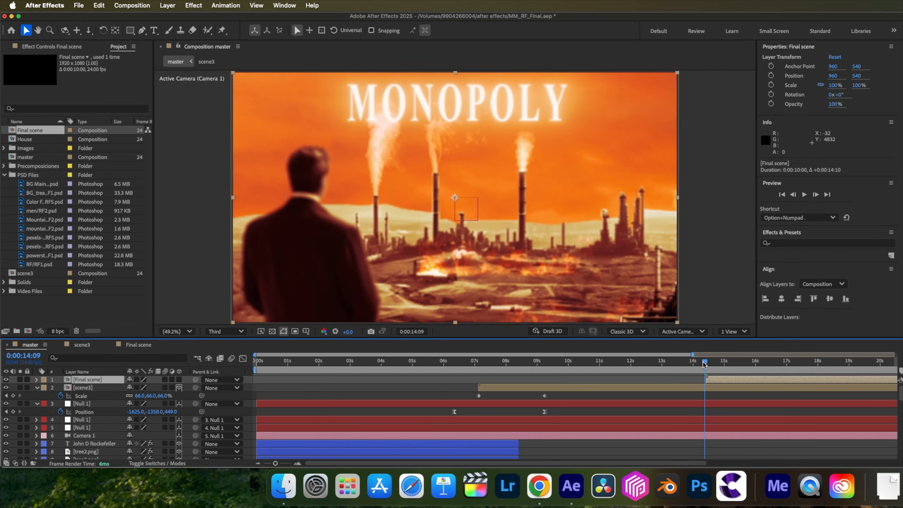
{"action": "left_click_drag", "start_coordinate": [880, 353], "coordinate": [874, 353]}
{"action": "left_click_drag", "start_coordinate": [702, 363], "coordinate": [675, 362]}
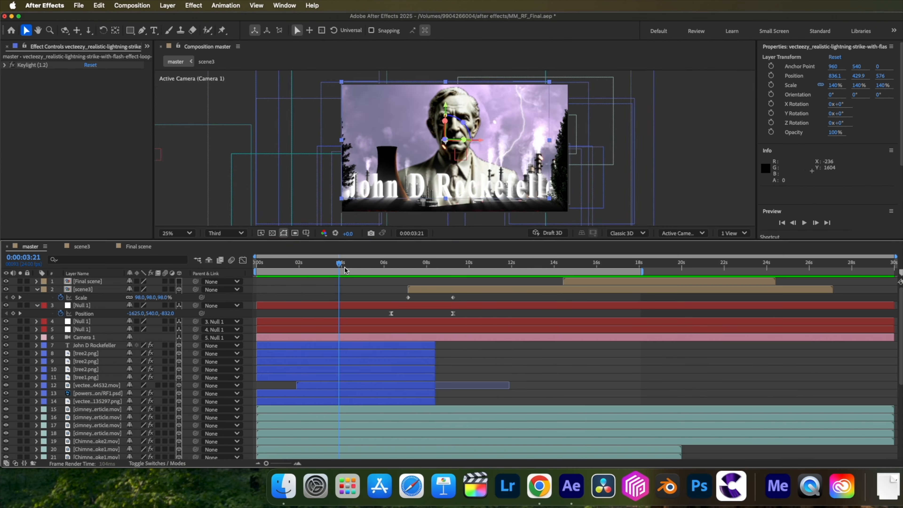
Place Puppet Position pins on the head and chin of the man in RF/RF1.psd at 0:00:06:06.
{"action": "left_click_drag", "start_coordinate": [340, 264], "coordinate": [385, 266]}
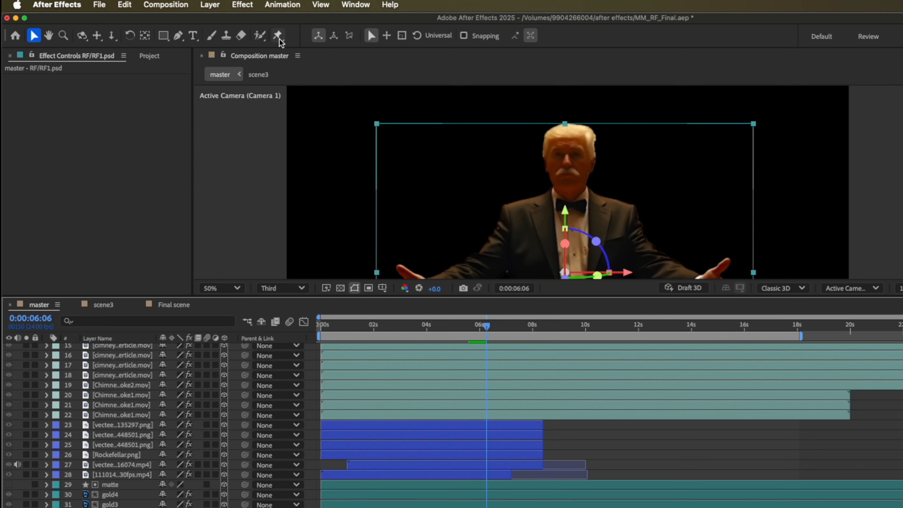
{"action": "left_click", "coordinate": [279, 38]}
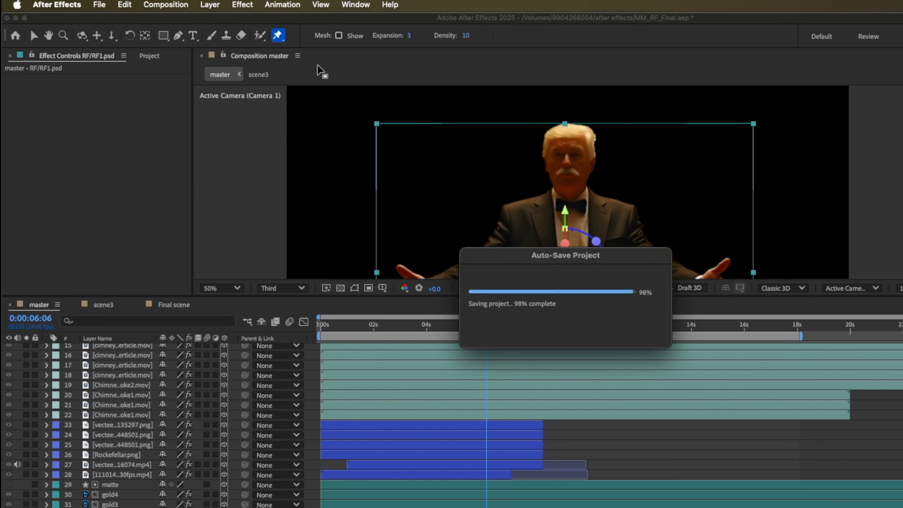
{"action": "left_click", "coordinate": [568, 126]}
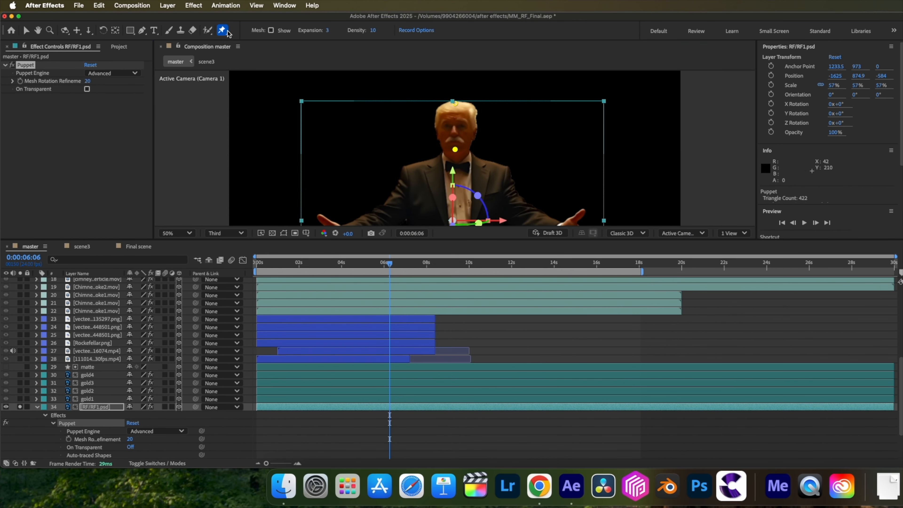
Add Puppet Starch pins at the man's neck and on both shoulders.
{"action": "left_click", "coordinate": [227, 31]}
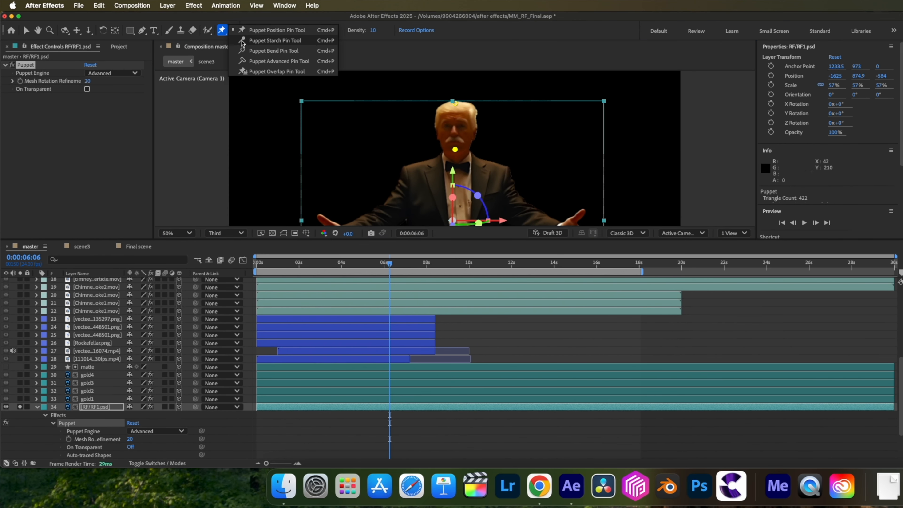
{"action": "left_click", "coordinate": [239, 39]}
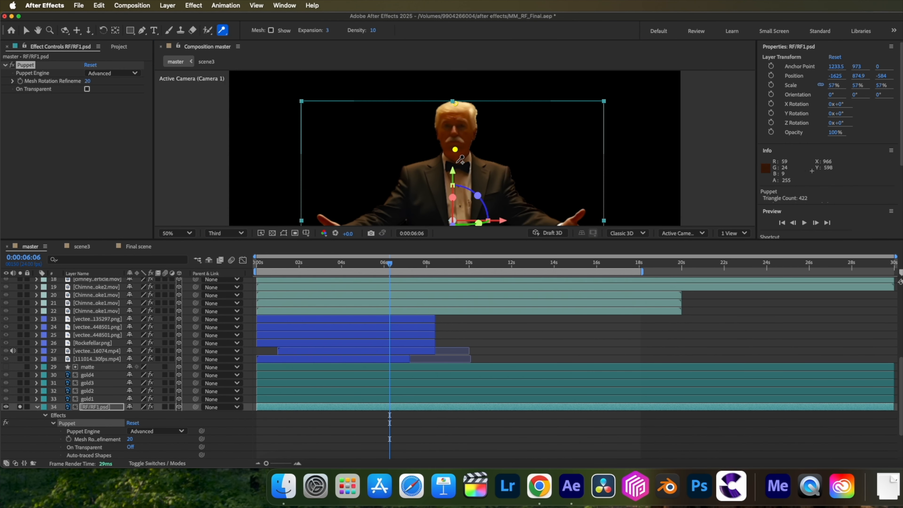
{"action": "left_click", "coordinate": [456, 160]}
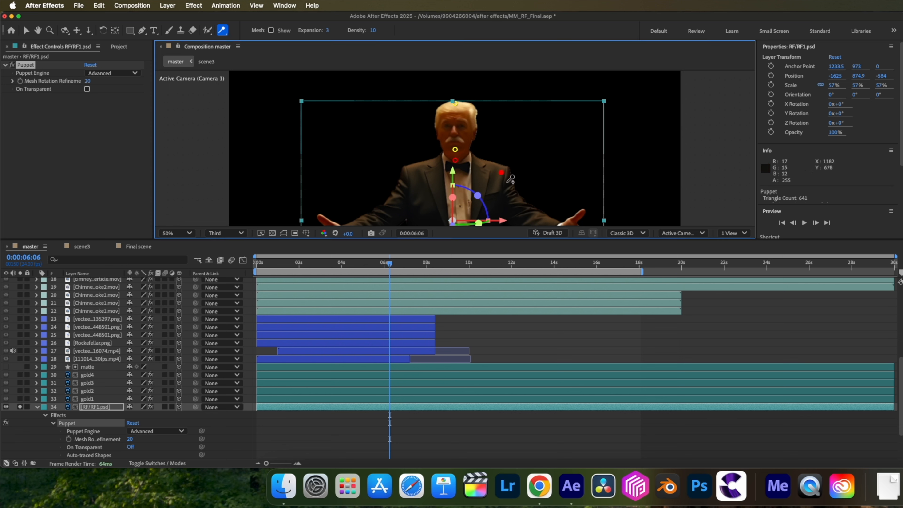
{"action": "left_click", "coordinate": [407, 179]}
Place Puppet Position pins on both of the man's hands and elbows in RF/RF1.psd at 0:00:06:06.
{"action": "left_click", "coordinate": [222, 31]}
{"action": "left_click", "coordinate": [253, 31]}
{"action": "key", "text": "comma"}
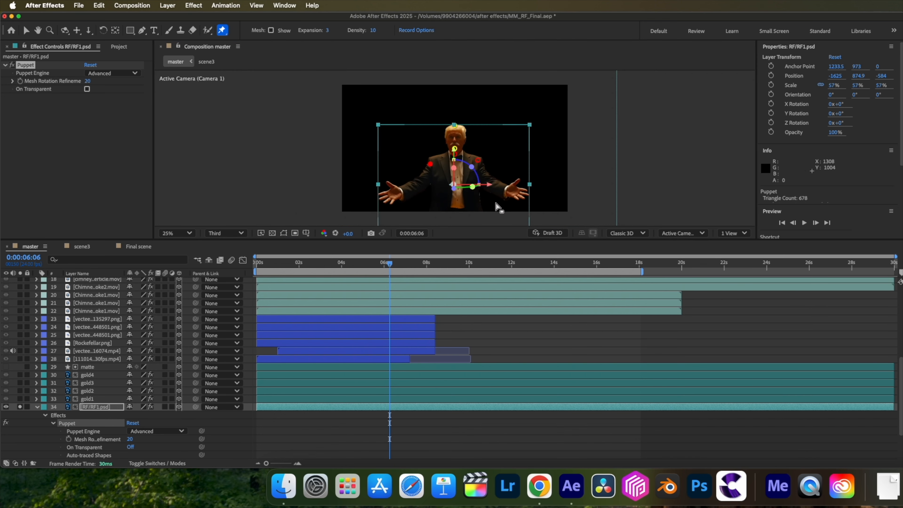
{"action": "left_click", "coordinate": [519, 193]}
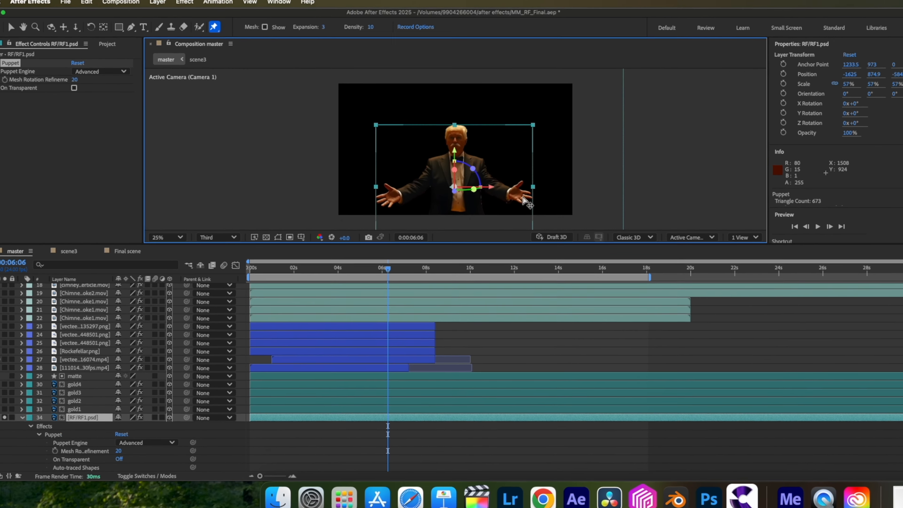
{"action": "left_click", "coordinate": [485, 174]}
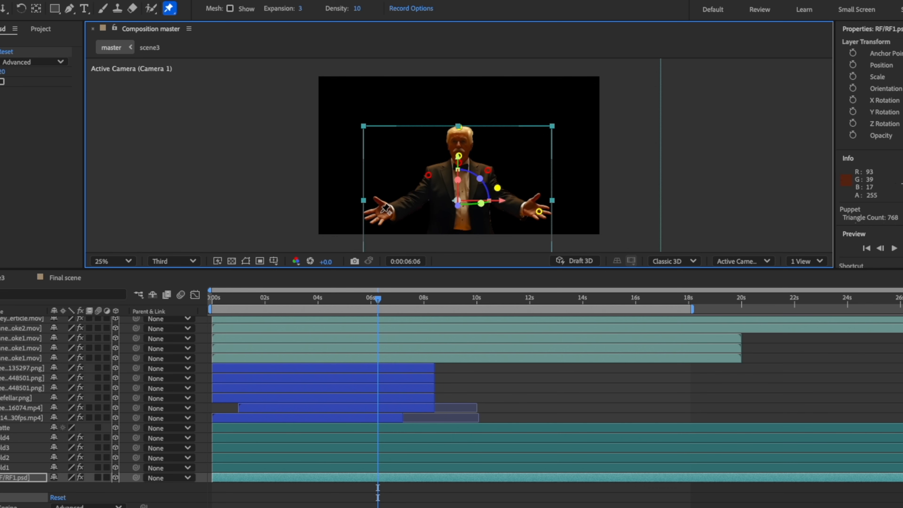
{"action": "left_click", "coordinate": [381, 212]}
{"action": "left_click", "coordinate": [419, 193]}
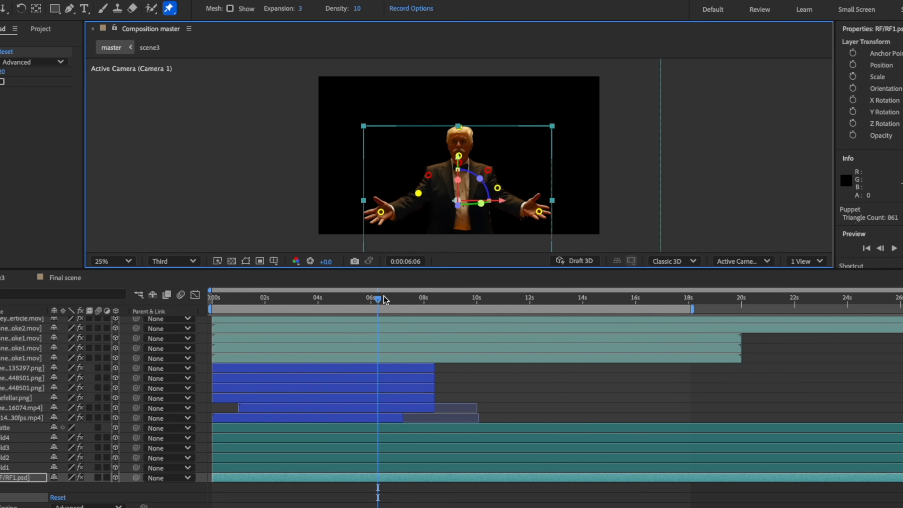
At 0:00:06:18, keyframe the man's hand pins slightly raised and his head pin shifted sideways.
{"action": "left_click_drag", "start_coordinate": [378, 302], "coordinate": [392, 301]}
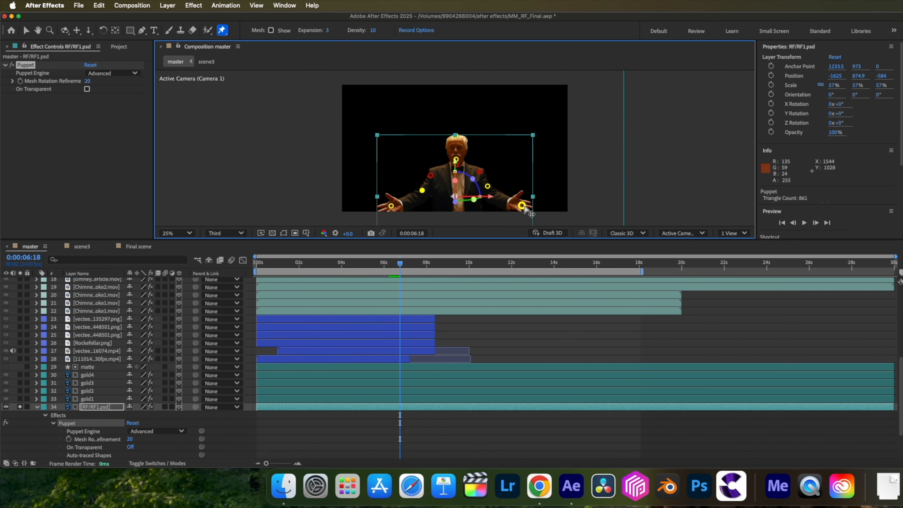
{"action": "left_click_drag", "start_coordinate": [525, 207], "coordinate": [527, 196]}
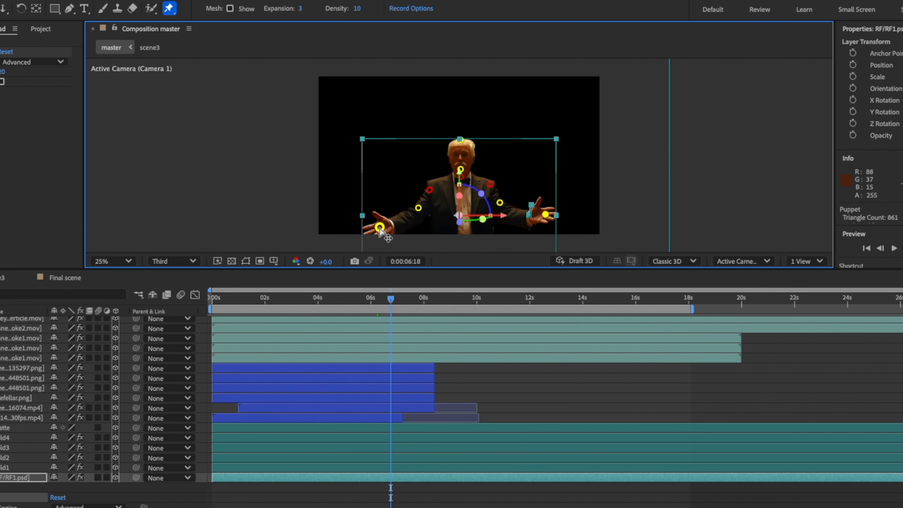
{"action": "left_click_drag", "start_coordinate": [378, 225], "coordinate": [380, 213]}
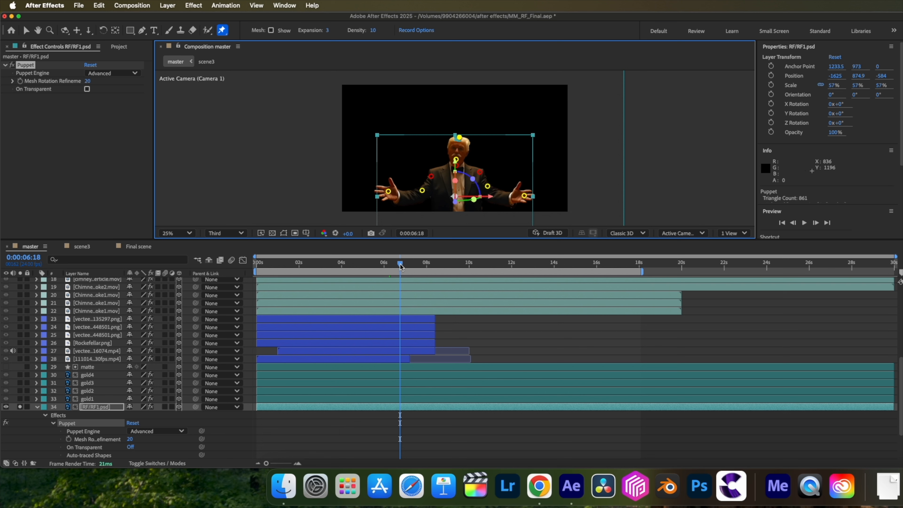
At 0:00:07:08, enable Draft 3D, lower both hand pins and tilt the head pin toward the opposite side.
{"action": "left_click_drag", "start_coordinate": [400, 266], "coordinate": [413, 267]}
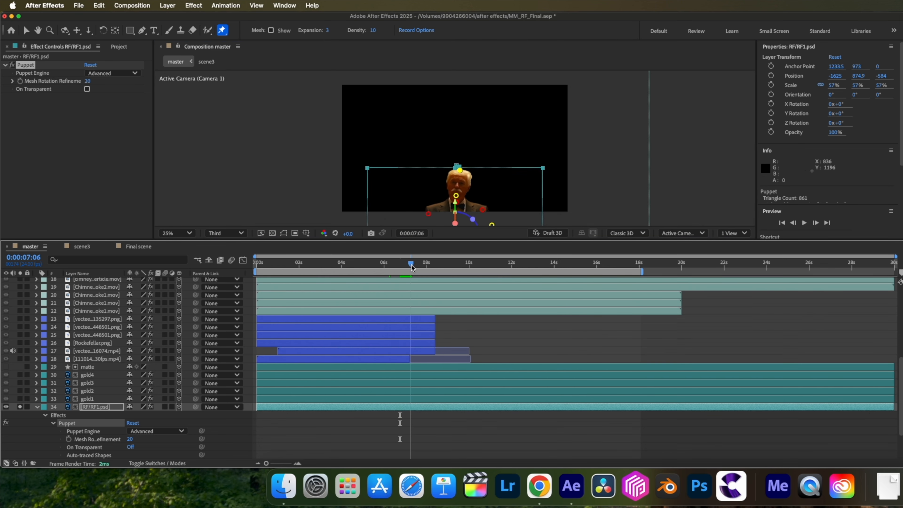
{"action": "left_click", "coordinate": [551, 233]}
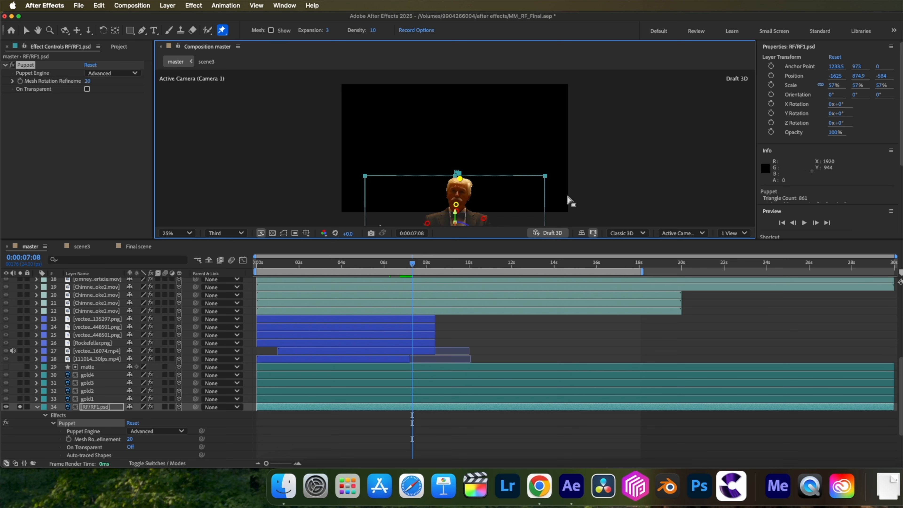
{"action": "scroll", "coordinate": [560, 196], "scroll_direction": "down", "scroll_amount": 1}
{"action": "scroll", "coordinate": [559, 194], "scroll_direction": "up", "scroll_amount": 1}
{"action": "left_click_drag", "start_coordinate": [548, 168], "coordinate": [547, 181]}
{"action": "left_click_drag", "start_coordinate": [389, 164], "coordinate": [392, 172]}
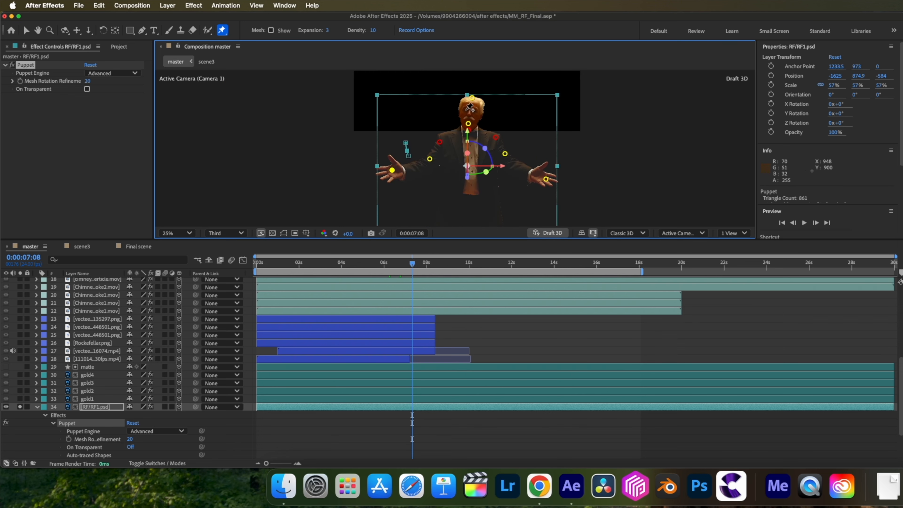
{"action": "left_click_drag", "start_coordinate": [471, 99], "coordinate": [461, 97]}
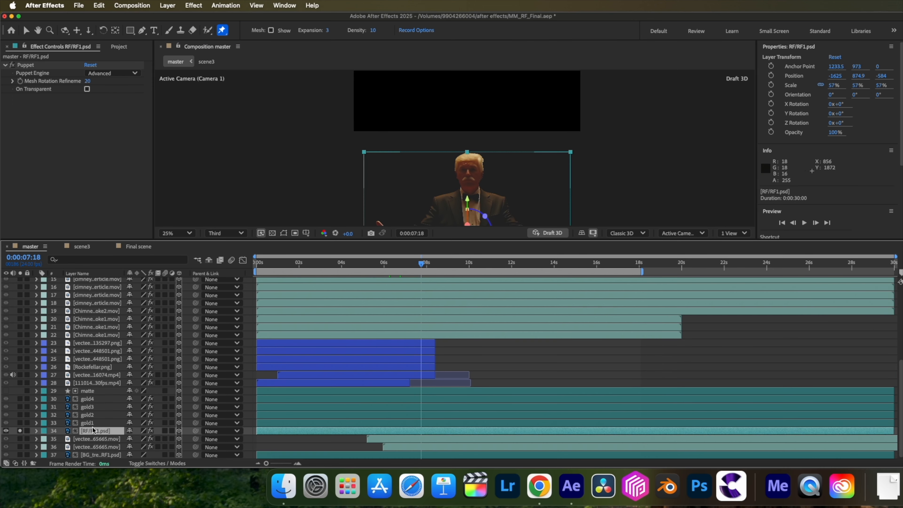
Reveal all of RF/RF1.psd's puppet pin keyframes, apply Easy Ease to them and preview the movement.
{"action": "key", "text": "u"}
{"action": "scroll", "coordinate": [323, 410], "scroll_direction": "down", "scroll_amount": 1}
{"action": "scroll", "coordinate": [323, 412], "scroll_direction": "down", "scroll_amount": 5}
{"action": "left_click_drag", "start_coordinate": [432, 432], "coordinate": [364, 354]}
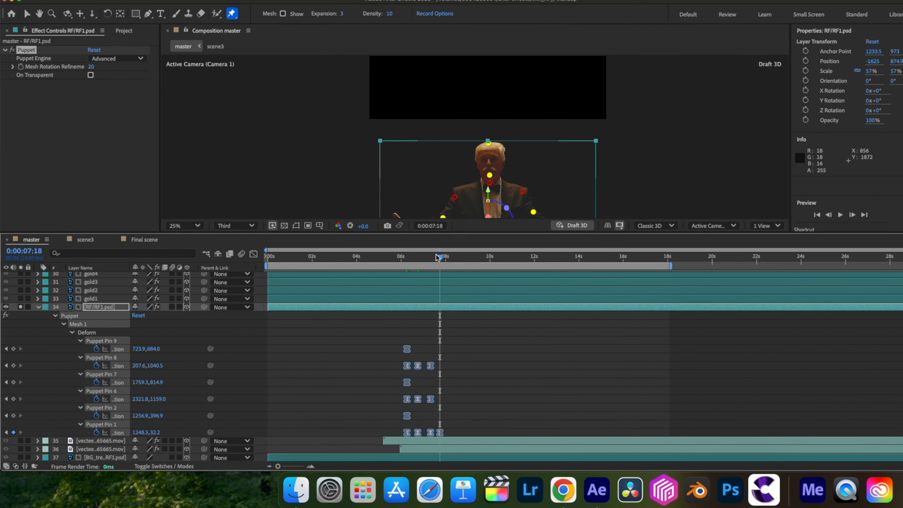
{"action": "left_click", "coordinate": [371, 263]}
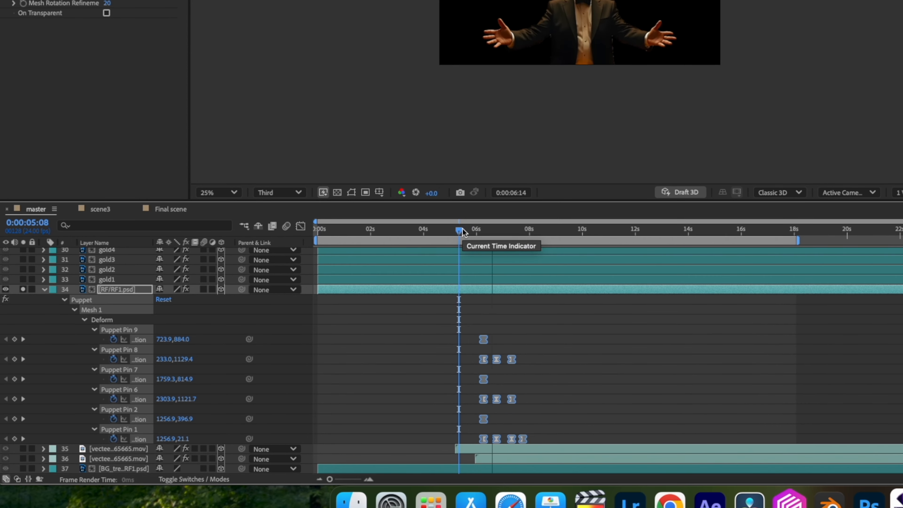
{"action": "key", "text": "space"}
Stretch the puppet pin keyframes to span about 5.6 to 10 seconds and preview the slower motion.
{"action": "left_click_drag", "start_coordinate": [538, 441], "coordinate": [466, 343]}
{"action": "left_click_drag", "start_coordinate": [509, 445], "coordinate": [578, 442]}
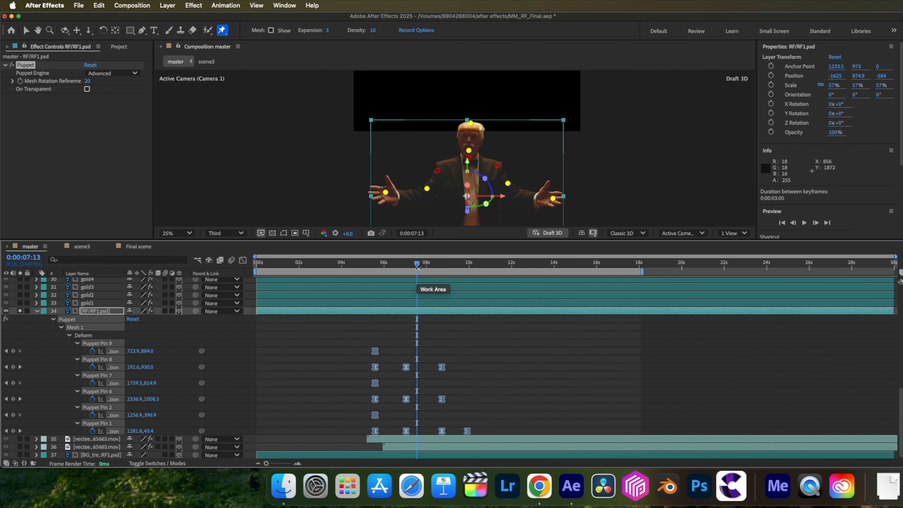
{"action": "left_click_drag", "start_coordinate": [418, 268], "coordinate": [322, 262]}
{"action": "key", "text": "space"}
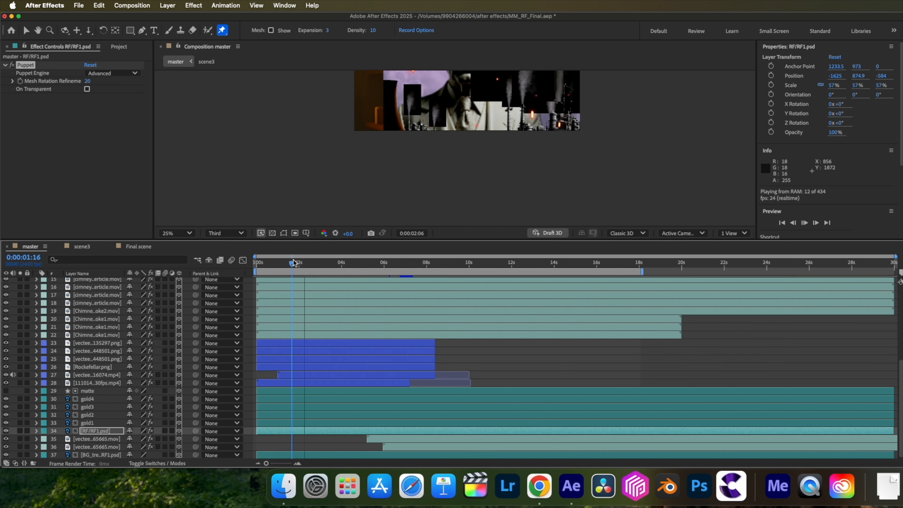
{"action": "key", "text": "space"}
Turn off Draft 3D and layer solo, preview the man within the full scene, and reveal his pin keyframes again.
{"action": "left_click", "coordinate": [538, 232]}
{"action": "left_click", "coordinate": [539, 233]}
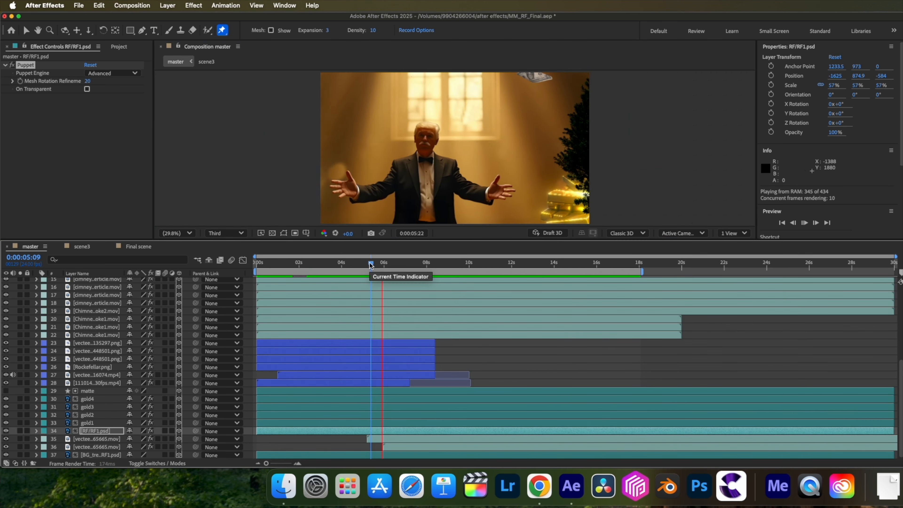
{"action": "key", "text": "space"}
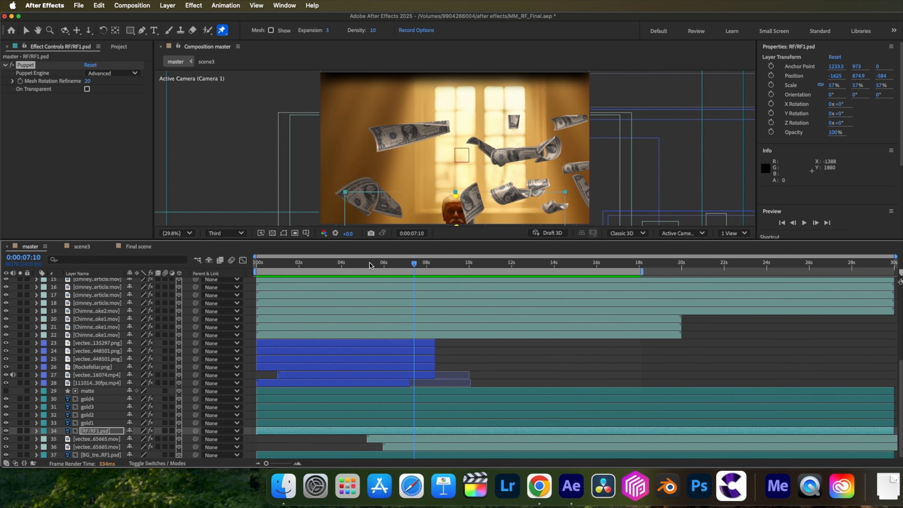
{"action": "key", "text": "u"}
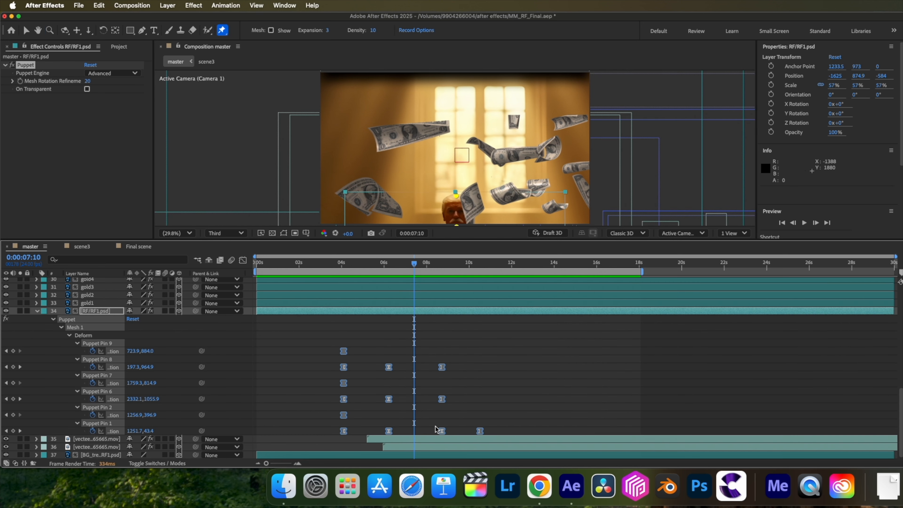
Show master in two views at 0:00:00:00 and enable keyframing for Camera 1's Focus Distance and Aperture.
{"action": "left_click_drag", "start_coordinate": [414, 264], "coordinate": [261, 263]}
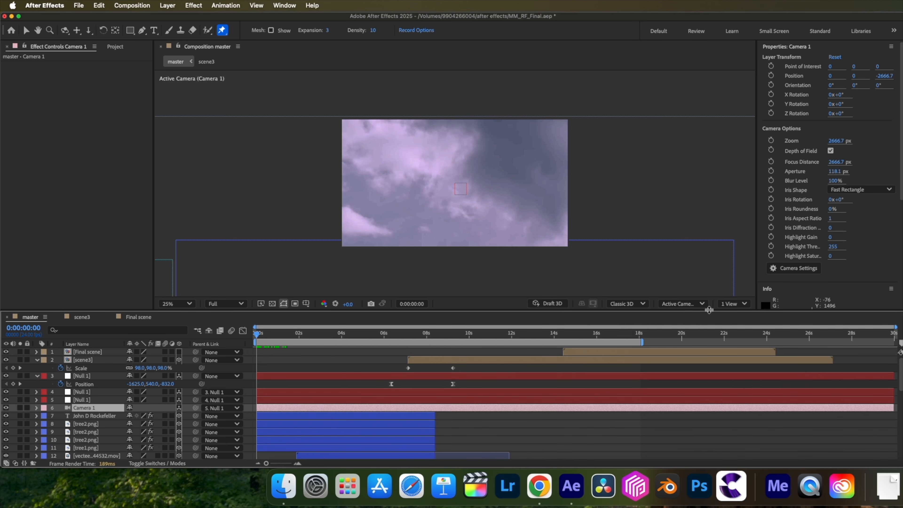
{"action": "left_click", "coordinate": [723, 304]}
{"action": "left_click", "coordinate": [737, 330]}
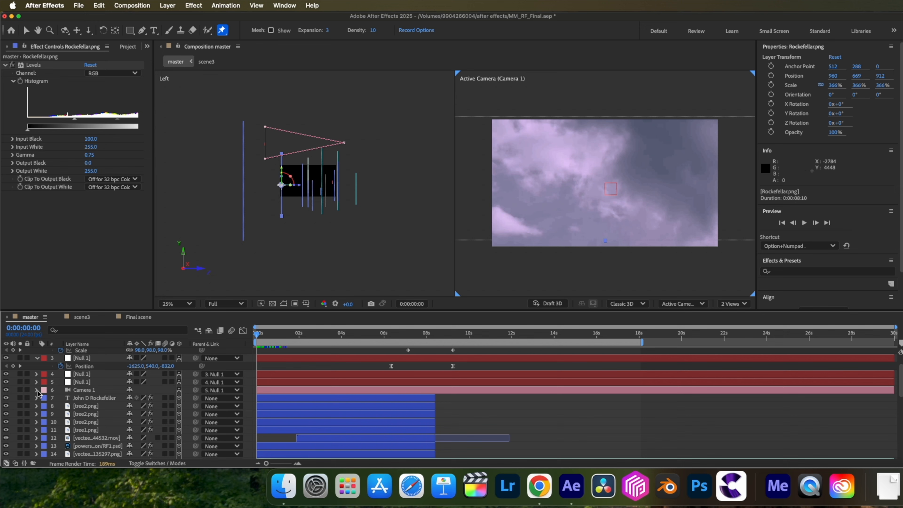
{"action": "left_click", "coordinate": [36, 391]}
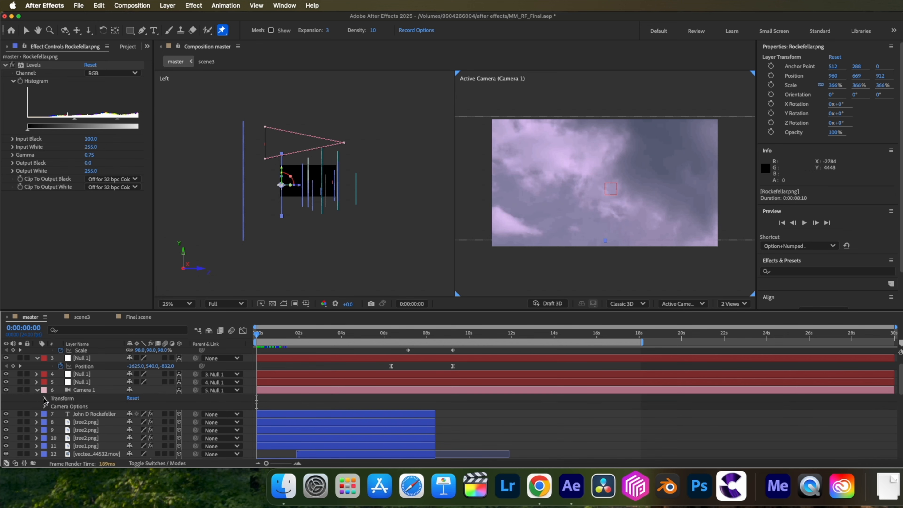
{"action": "left_click", "coordinate": [44, 407]}
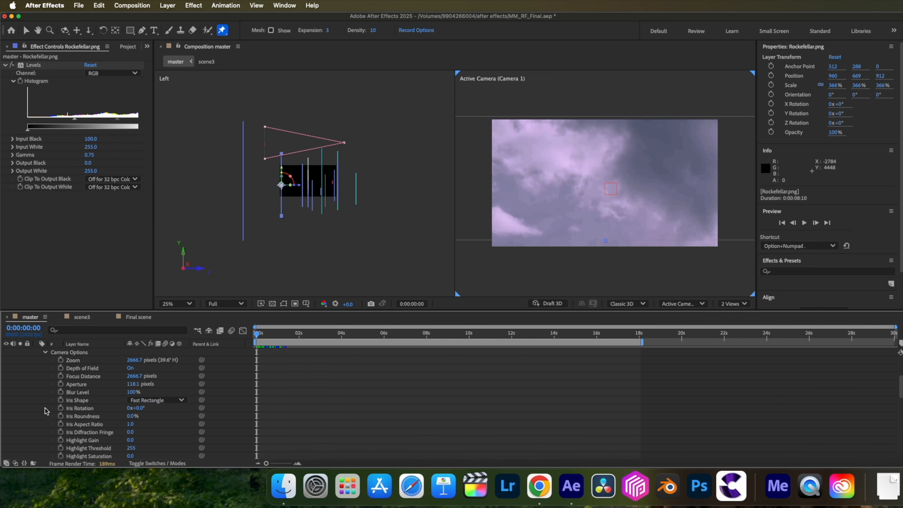
{"action": "left_click", "coordinate": [61, 384]}
{"action": "left_click", "coordinate": [60, 375]}
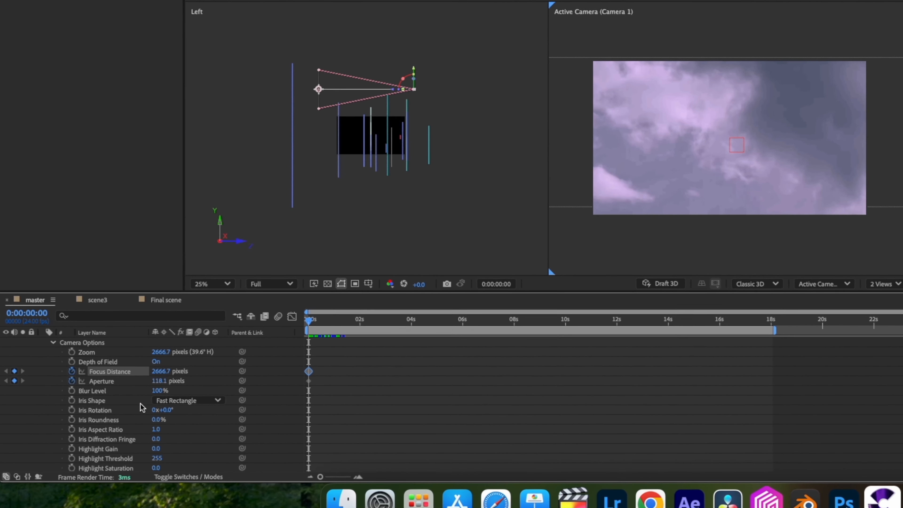
Increase Camera 1's starting Focus Distance toward the sky background and set its Aperture to 19 pixels.
{"action": "left_click_drag", "start_coordinate": [164, 370], "coordinate": [380, 376]}
{"action": "left_click_drag", "start_coordinate": [380, 376], "coordinate": [391, 376]}
{"action": "left_click", "coordinate": [163, 380]}
{"action": "type", "text": "19"}
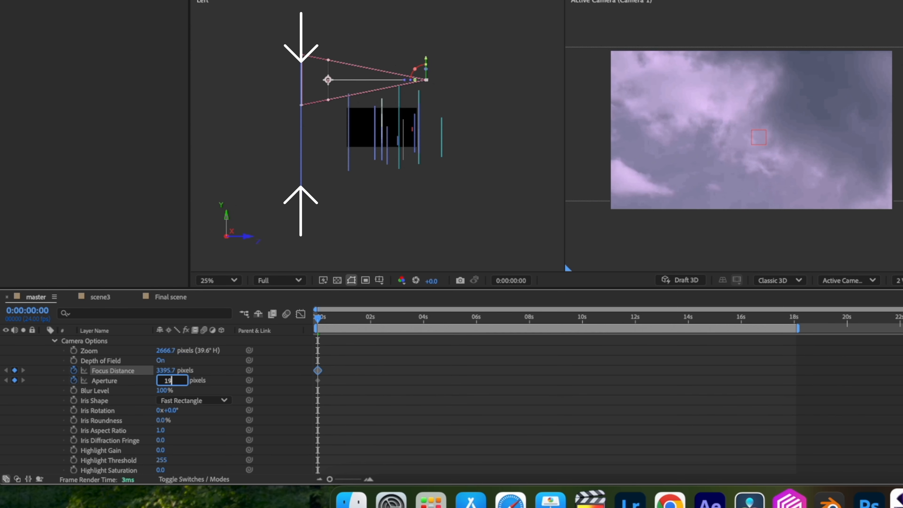
{"action": "key", "text": "Return"}
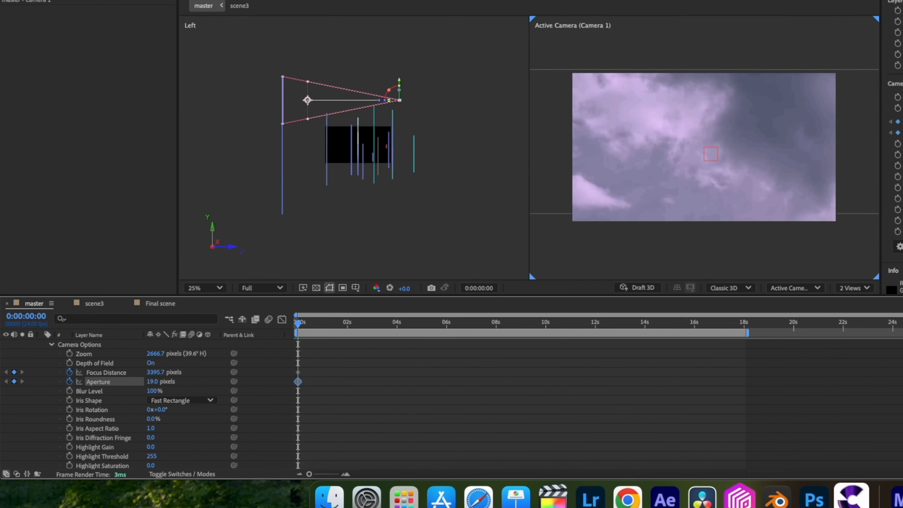
At 0:00:01:23, adjust Camera 1's Focus Distance to the statue and set its Aperture to 322 pixels.
{"action": "mouse_move", "coordinate": [298, 325]}
{"action": "left_mouse_down"}
{"action": "mouse_move", "coordinate": [329, 326]}
{"action": "mouse_move", "coordinate": [298, 338]}
{"action": "left_mouse_up"}
{"action": "left_click_drag", "start_coordinate": [130, 376], "coordinate": [264, 373]}
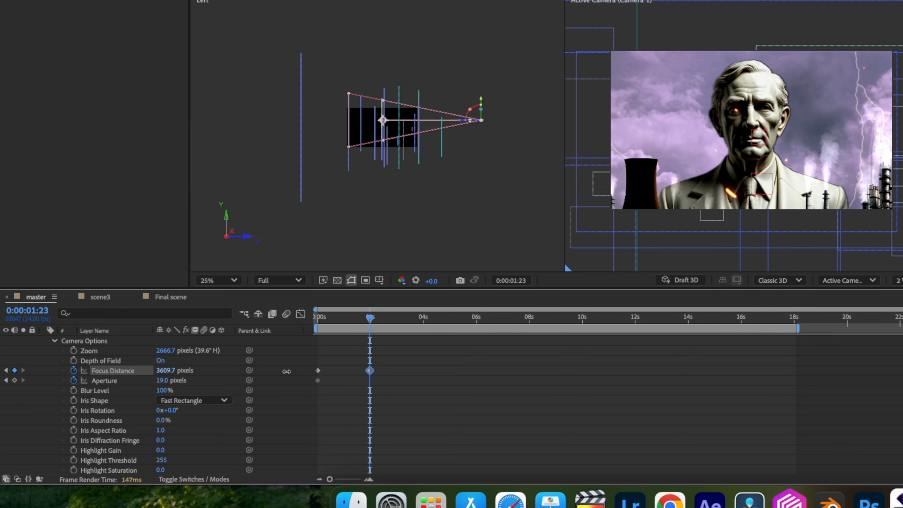
{"action": "scroll", "coordinate": [157, 435], "scroll_direction": "down", "scroll_amount": 10}
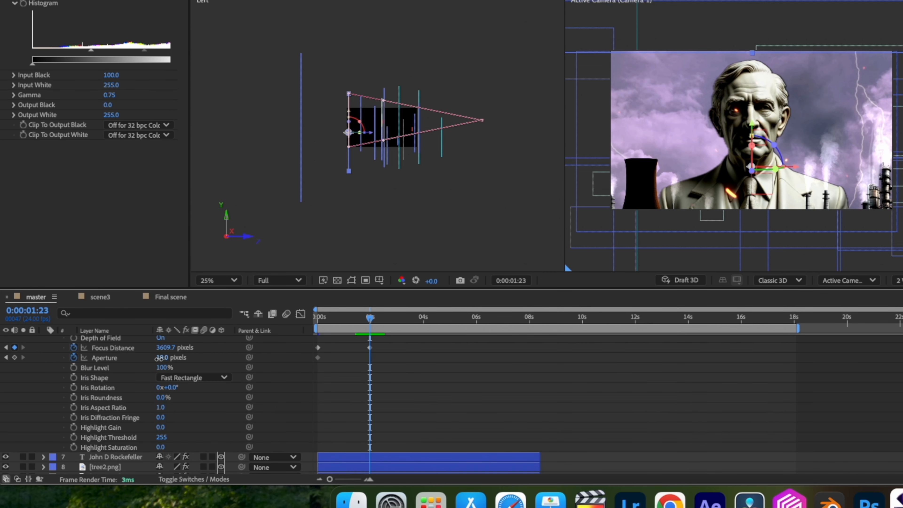
{"action": "left_click_drag", "start_coordinate": [160, 358], "coordinate": [218, 363]}
Focus Camera 1 on the John D Rockefeller title at 0:00:04:03 with Aperture 516 pixels, and lower the Aperture at 0:00:07:03.
{"action": "mouse_move", "coordinate": [345, 325]}
{"action": "left_mouse_down"}
{"action": "mouse_move", "coordinate": [401, 327]}
{"action": "mouse_move", "coordinate": [347, 337]}
{"action": "left_mouse_up"}
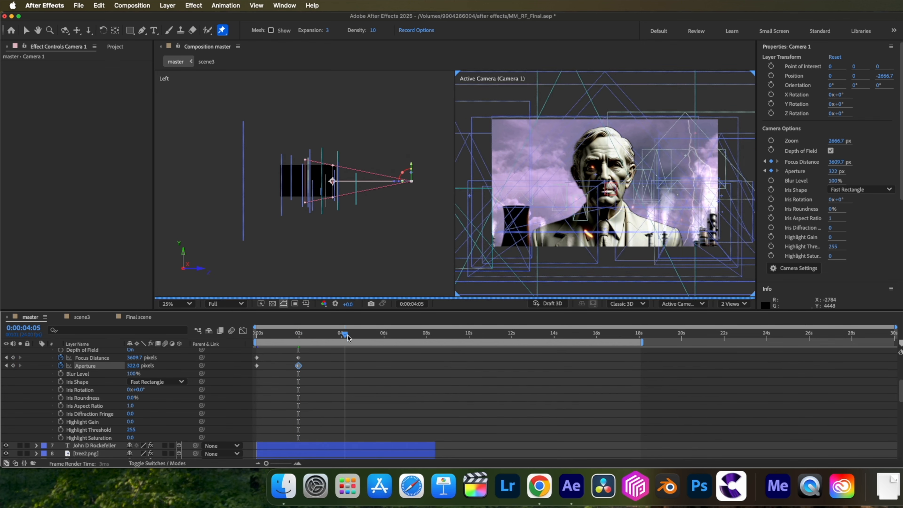
{"action": "left_click", "coordinate": [91, 447]}
{"action": "left_click_drag", "start_coordinate": [134, 358], "coordinate": [83, 355]}
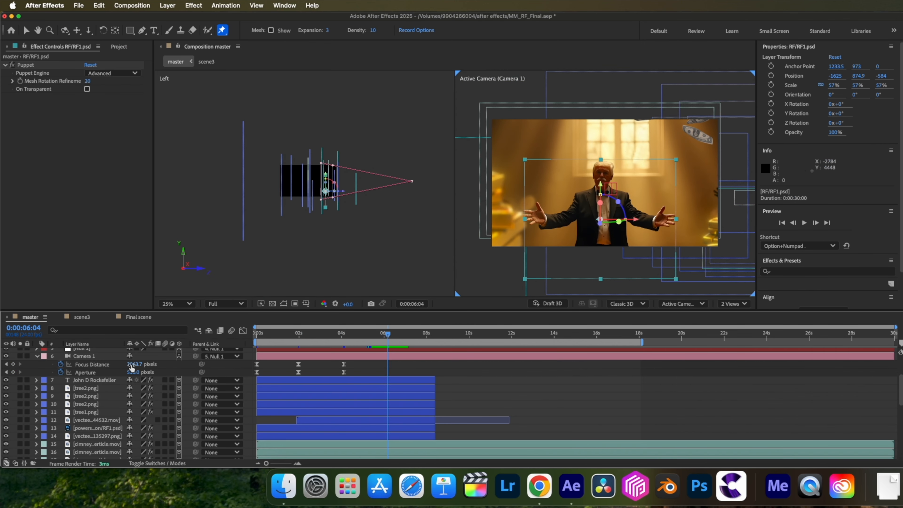
{"action": "left_click_drag", "start_coordinate": [130, 364], "coordinate": [135, 364]}
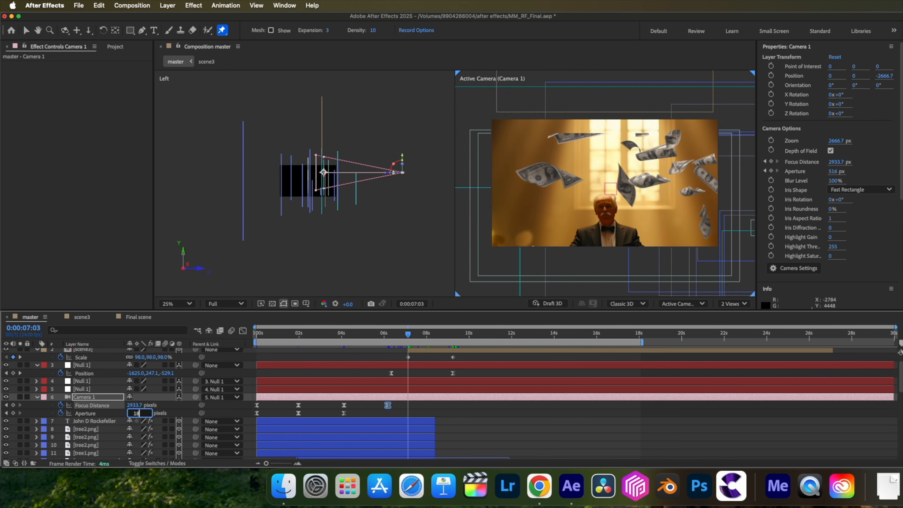
{"action": "key", "text": "Return"}
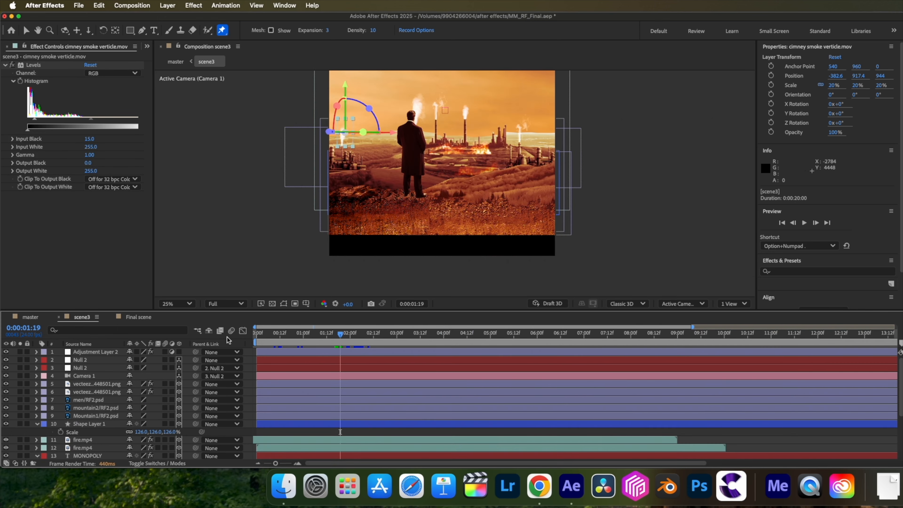
Keyframe Camera 1's Focus Distance and Aperture in scene3 and place those keyframes at 0:00:02:00.
{"action": "left_click", "coordinate": [87, 375]}
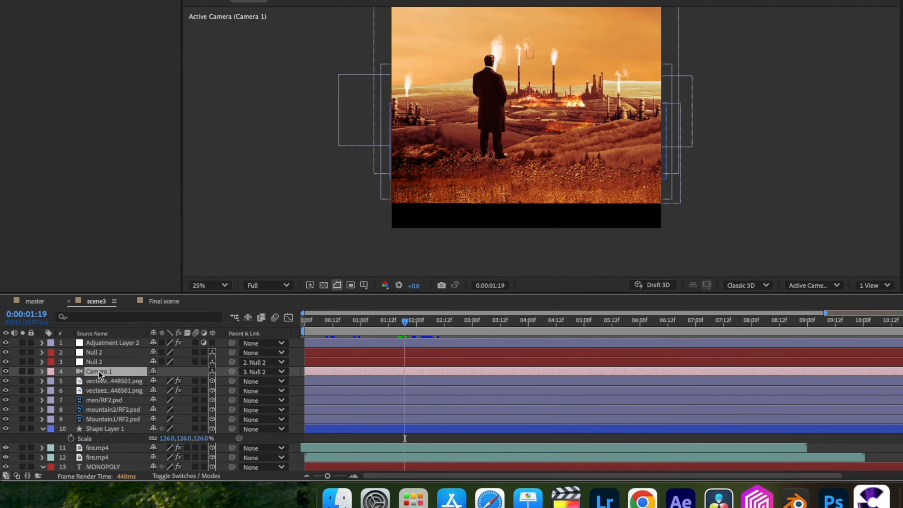
{"action": "left_click", "coordinate": [38, 375]}
{"action": "left_click", "coordinate": [46, 391]}
{"action": "left_click", "coordinate": [73, 380]}
{"action": "left_click", "coordinate": [74, 370]}
{"action": "key", "text": "u"}
{"action": "left_click_drag", "start_coordinate": [417, 378], "coordinate": [434, 378]}
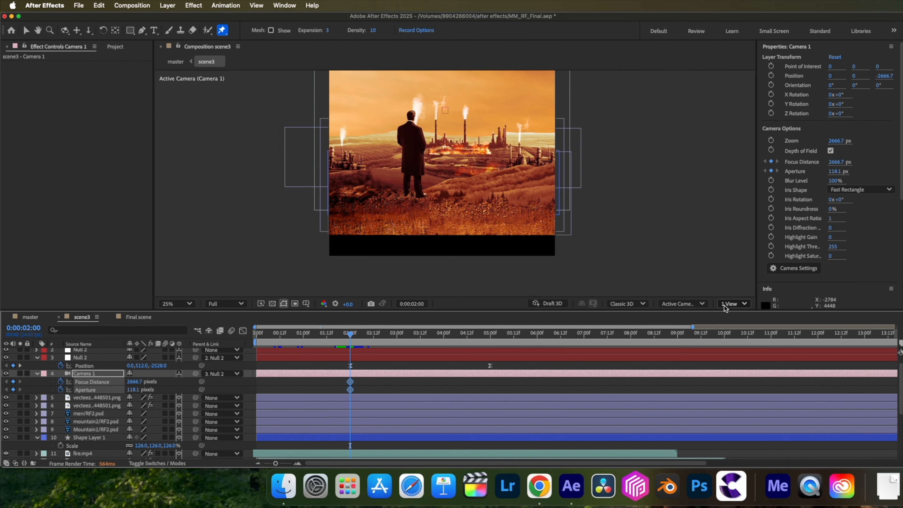
Using two views in scene3, set Camera 1's Focus Distance to 4346.7 pixels and Aperture to 344.1 pixels at 0:00:02:00.
{"action": "left_click", "coordinate": [733, 303]}
{"action": "left_click", "coordinate": [734, 328]}
{"action": "scroll", "coordinate": [89, 443], "scroll_direction": "down", "scroll_amount": 5}
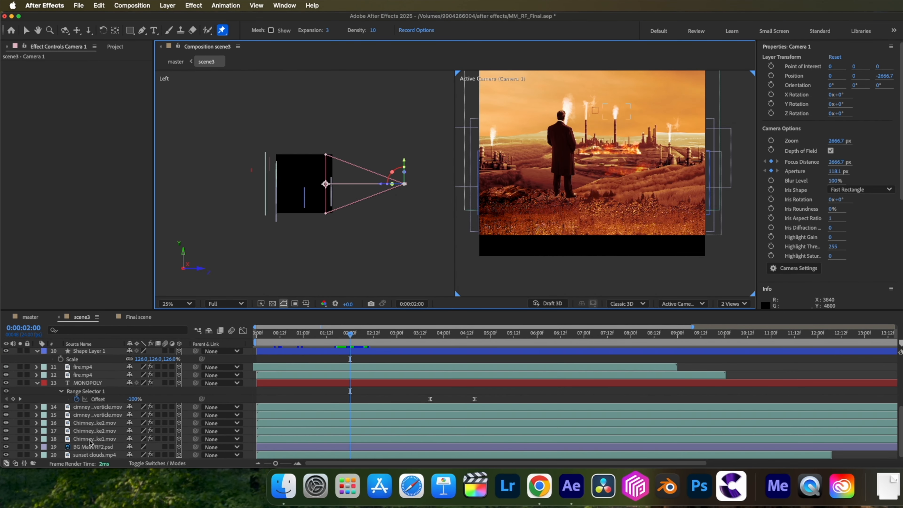
{"action": "left_click", "coordinate": [91, 447]}
{"action": "scroll", "coordinate": [137, 385], "scroll_direction": "up", "scroll_amount": 5}
{"action": "left_click_drag", "start_coordinate": [134, 392], "coordinate": [445, 416]}
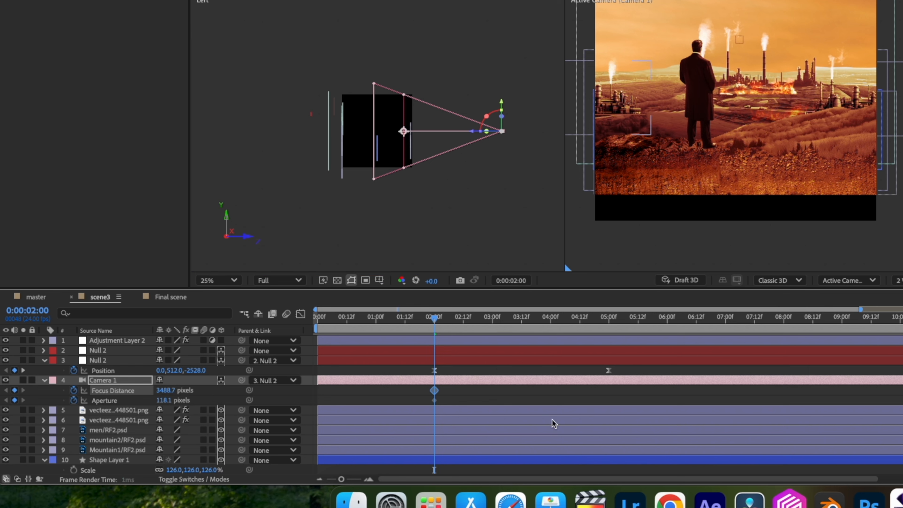
{"action": "left_click_drag", "start_coordinate": [162, 390], "coordinate": [211, 399]}
{"action": "left_click_drag", "start_coordinate": [212, 400], "coordinate": [274, 401]}
{"action": "left_click_drag", "start_coordinate": [163, 400], "coordinate": [296, 405]}
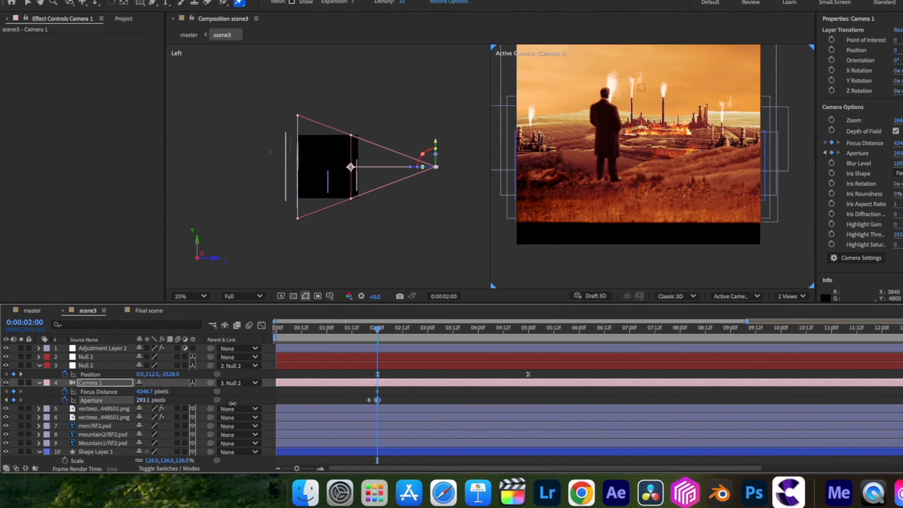
{"action": "key", "text": "j"}
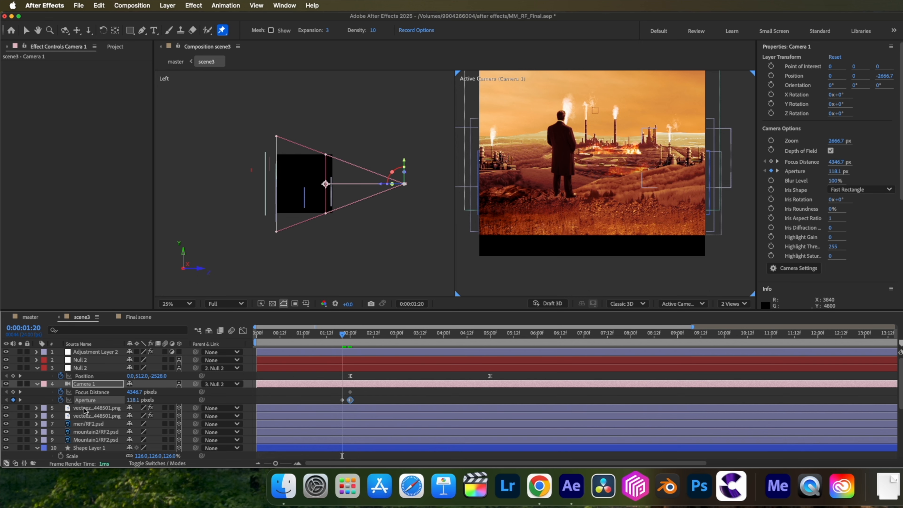
Lower Camera 1's Focus Distance in scene3 at 0:00:05:00 for the MONOPOLY title shot and return to the master composition.
{"action": "left_click_drag", "start_coordinate": [342, 334], "coordinate": [509, 342]}
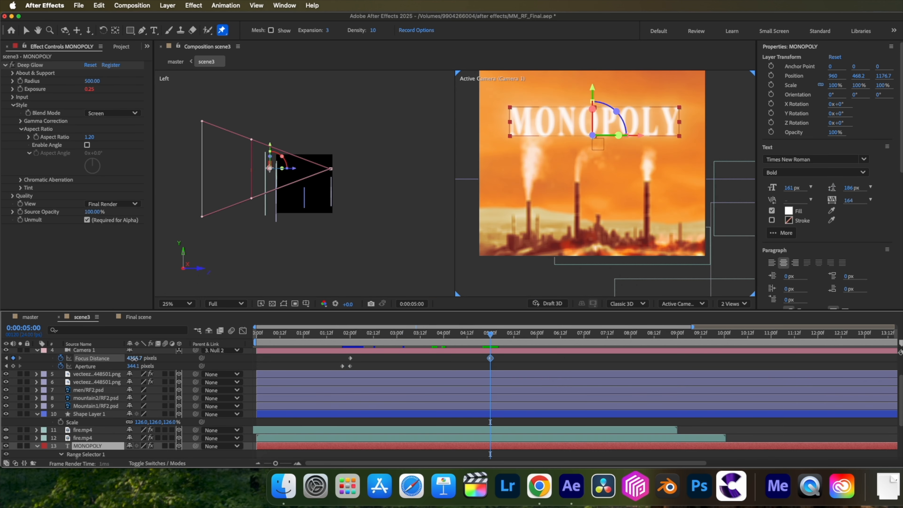
{"action": "mouse_move", "coordinate": [140, 357]}
{"action": "left_mouse_down"}
{"action": "mouse_move", "coordinate": [125, 355]}
{"action": "mouse_move", "coordinate": [130, 361]}
{"action": "left_mouse_up"}
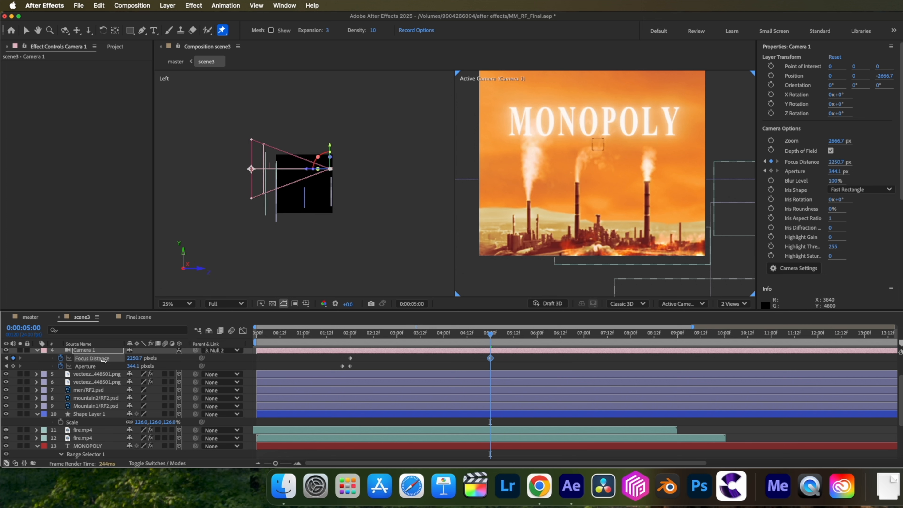
{"action": "left_click", "coordinate": [31, 317]}
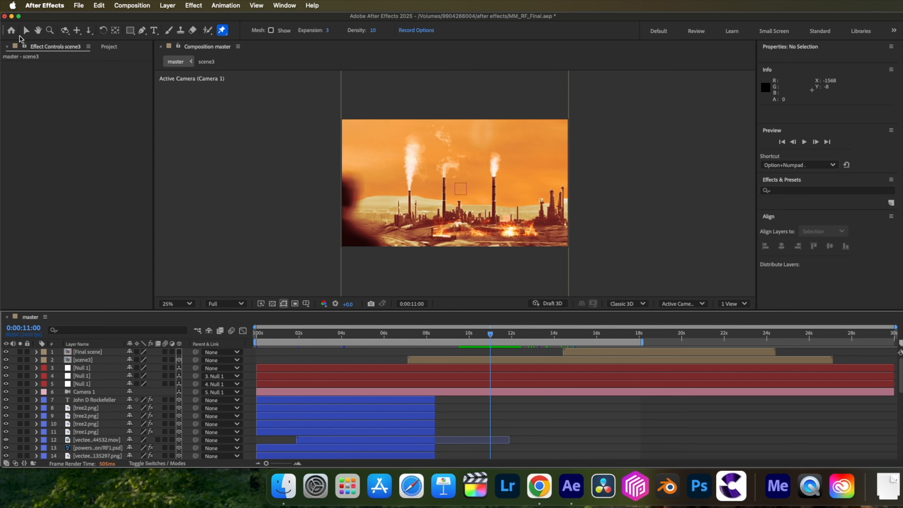
Place the Colorama adjustment layer below scene3 in master, rename it coloroma, and trim its end where scene3 starts.
{"action": "left_click", "coordinate": [29, 32]}
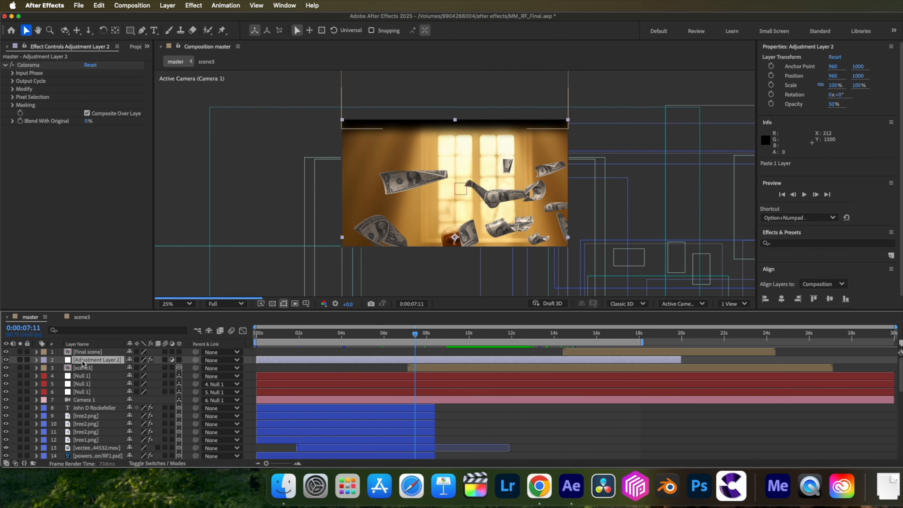
{"action": "left_click_drag", "start_coordinate": [83, 363], "coordinate": [84, 373]}
{"action": "key", "text": "Return"}
{"action": "type", "text": "coloroma"}
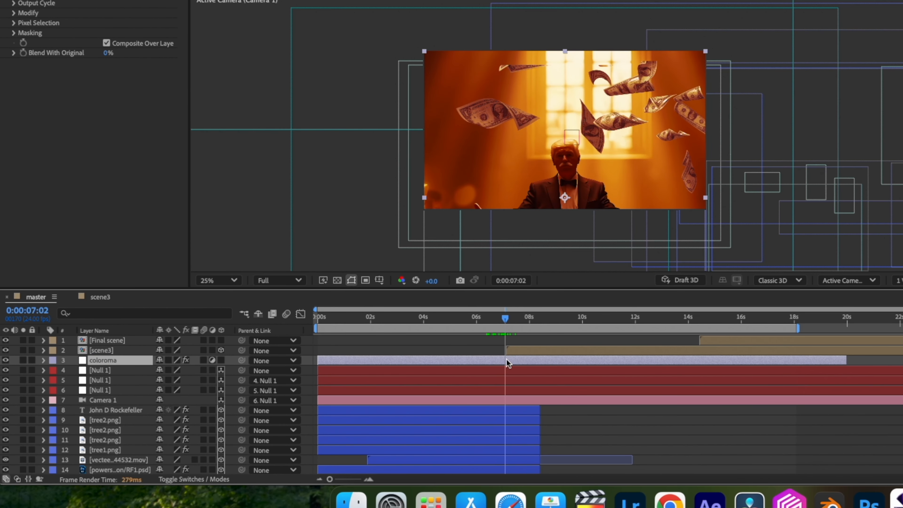
{"action": "key", "text": "alt+bracketright"}
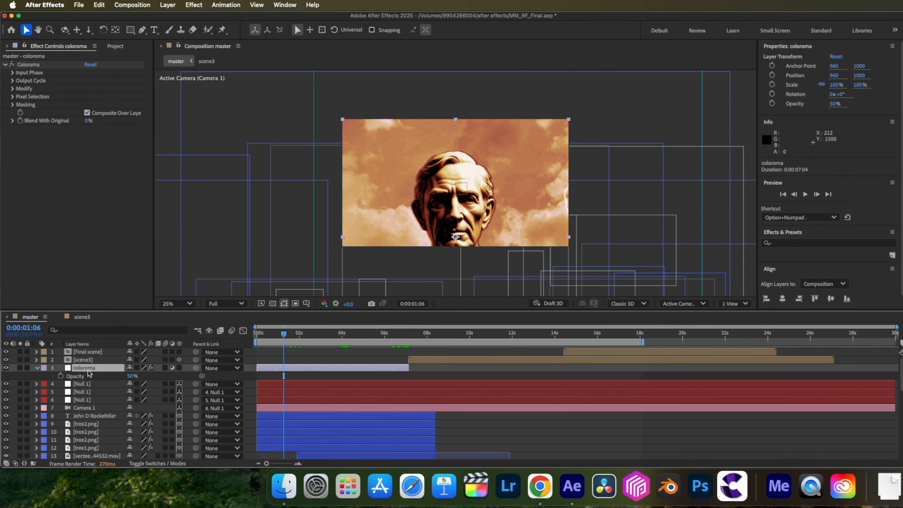
Raise the coloroma layer's opacity and trim the end of the realistic lightning clip in master just after the two-second mark.
{"action": "left_click_drag", "start_coordinate": [131, 380], "coordinate": [168, 381]}
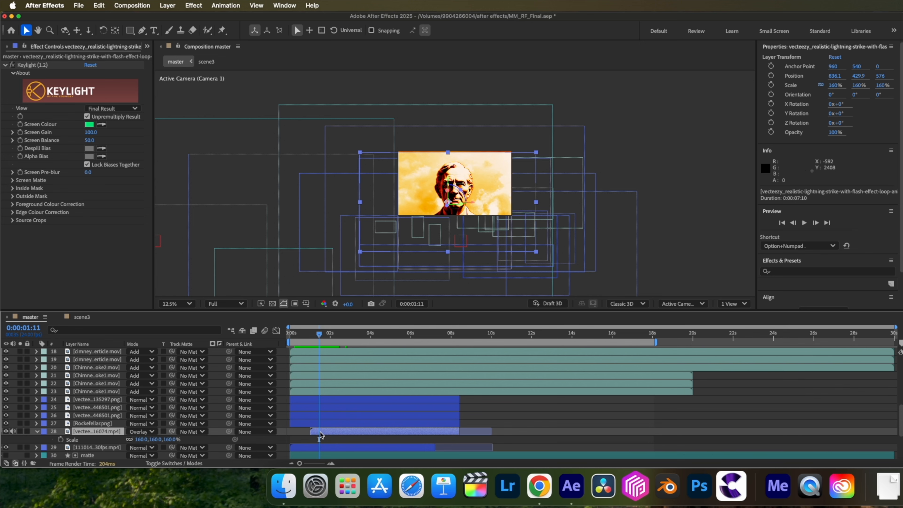
{"action": "left_click_drag", "start_coordinate": [320, 336], "coordinate": [336, 338]}
{"action": "key", "text": "alt+bracketright"}
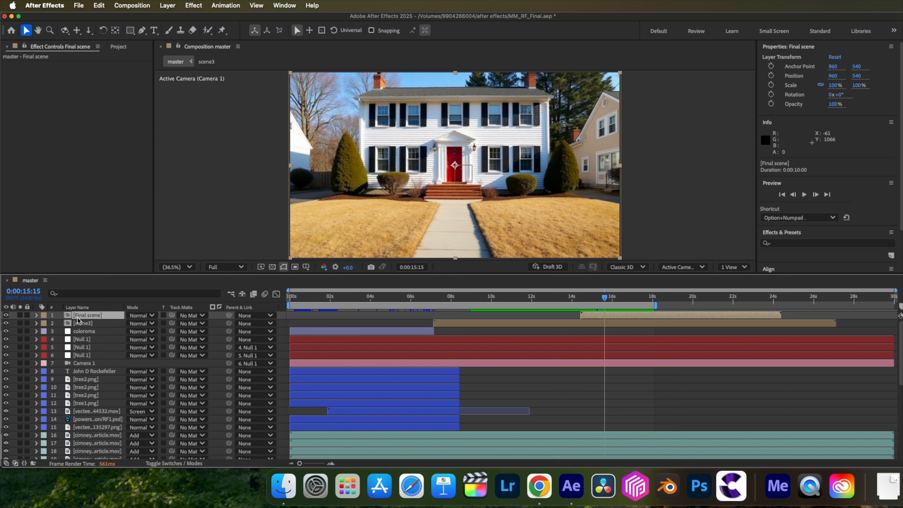
Add an adjustment layer at the top of master and rename it brightness flicker.
{"action": "key", "text": "super+alt+y"}
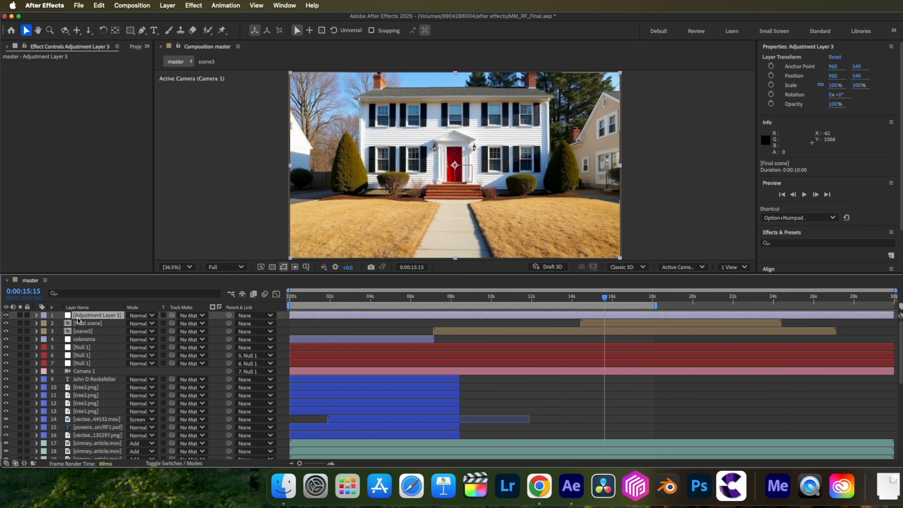
{"action": "left_click", "coordinate": [78, 317]}
{"action": "type", "text": "brightness flick"}
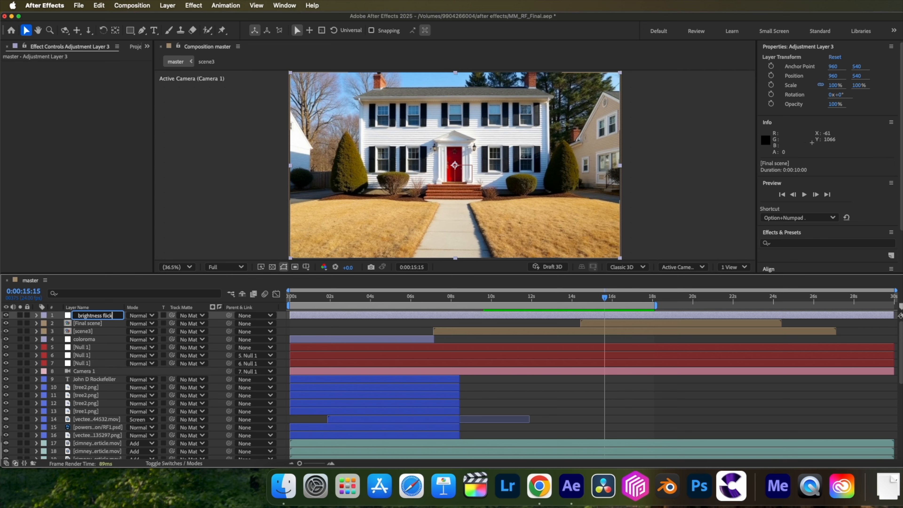
{"action": "key", "text": "Return"}
Apply the Levels effect to the brightness flicker layer and lower its Input White to 214.
{"action": "key", "text": "ctrl+space"}
{"action": "type", "text": "vel"}
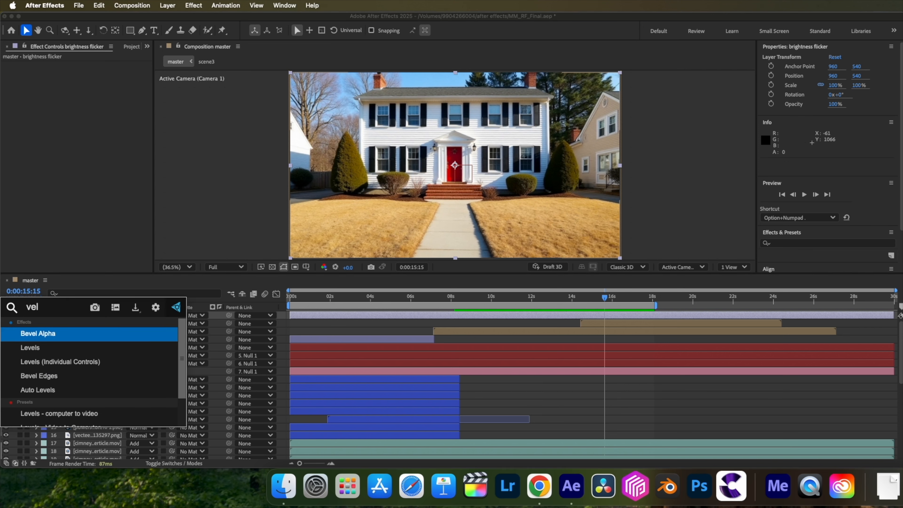
{"action": "key", "text": "Down"}
{"action": "key", "text": "Down"}
{"action": "key", "text": "Up"}
{"action": "key", "text": "Return"}
{"action": "left_click_drag", "start_coordinate": [147, 119], "coordinate": [127, 119]}
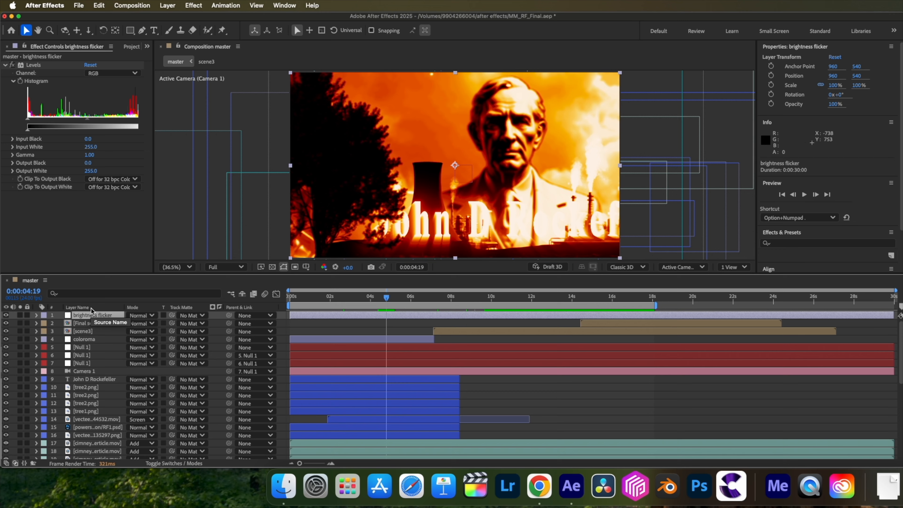
Add an expression to the brightness flicker layer's Opacity, starting with the posterizeTime function.
{"action": "key", "text": "t"}
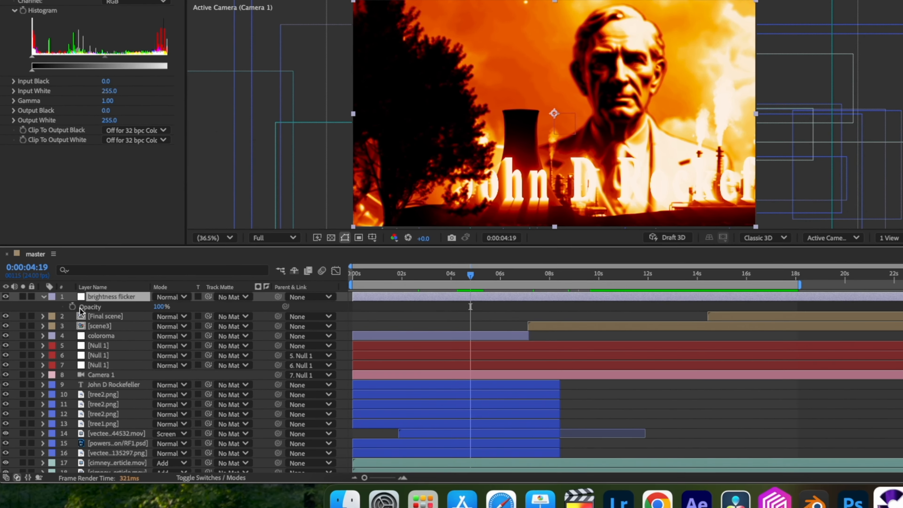
{"action": "left_click", "coordinate": [72, 307], "text": "alt"}
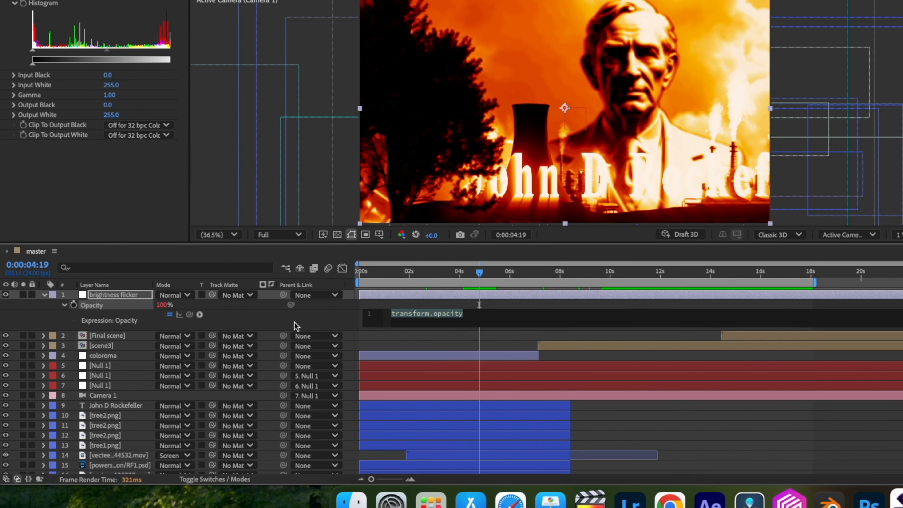
{"action": "type", "text": "post"}
{"action": "key", "text": "Return"}
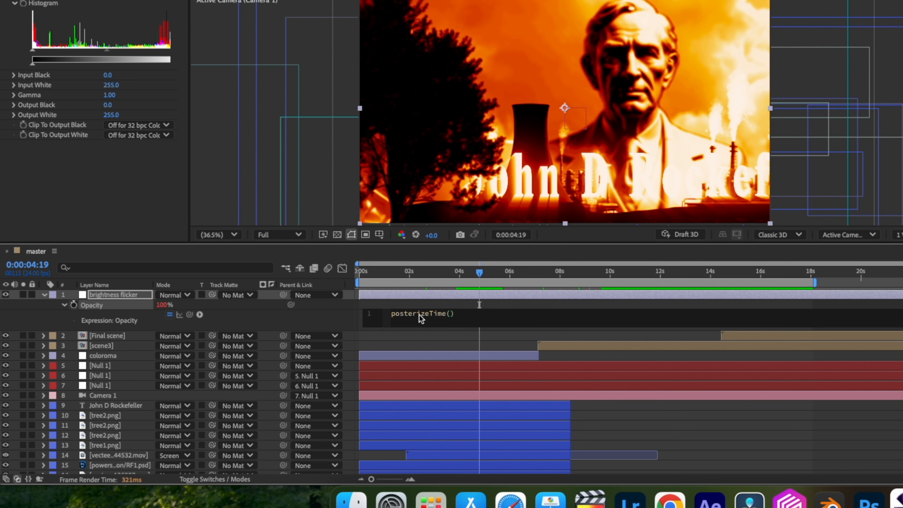
{"action": "type", "text": "g"}
{"action": "key", "text": "Return"}
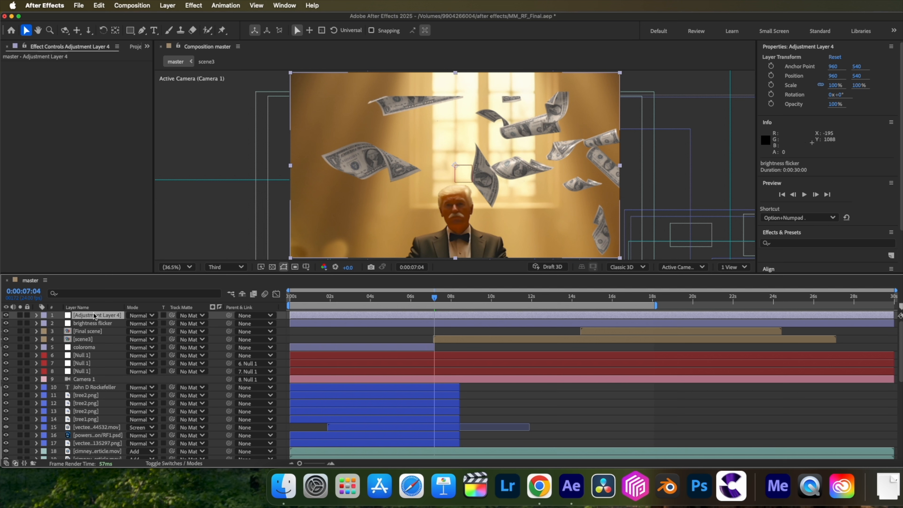
Rename the new top adjustment layer camerashake and apply the Transform effect to it.
{"action": "key", "text": "Return"}
{"action": "type", "text": "camerashake"}
{"action": "key", "text": "Return"}
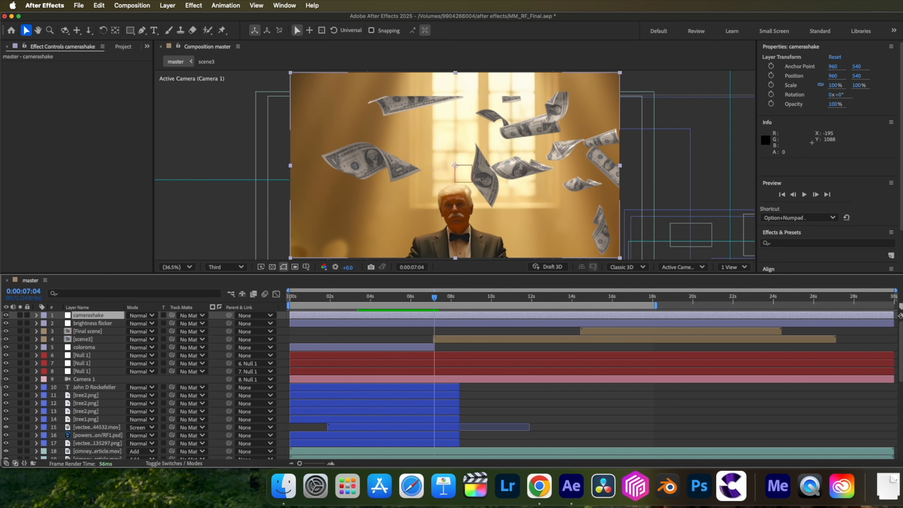
{"action": "key", "text": "ctrl+space"}
{"action": "type", "text": "tran"}
{"action": "key", "text": "Return"}
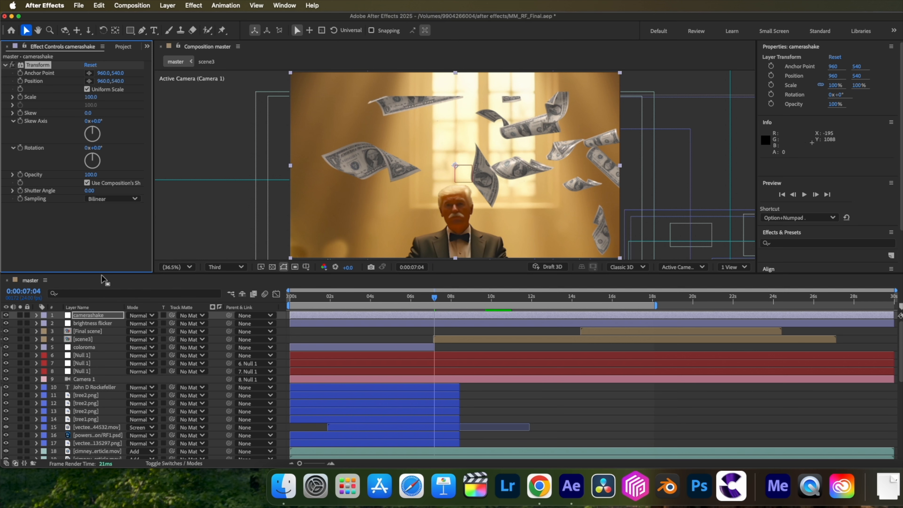
Add an expression to the camerashake Transform effect's Position using posterizeTime(6) and a wiggle with a frequency of 15.
{"action": "left_click", "coordinate": [20, 81], "text": "alt"}
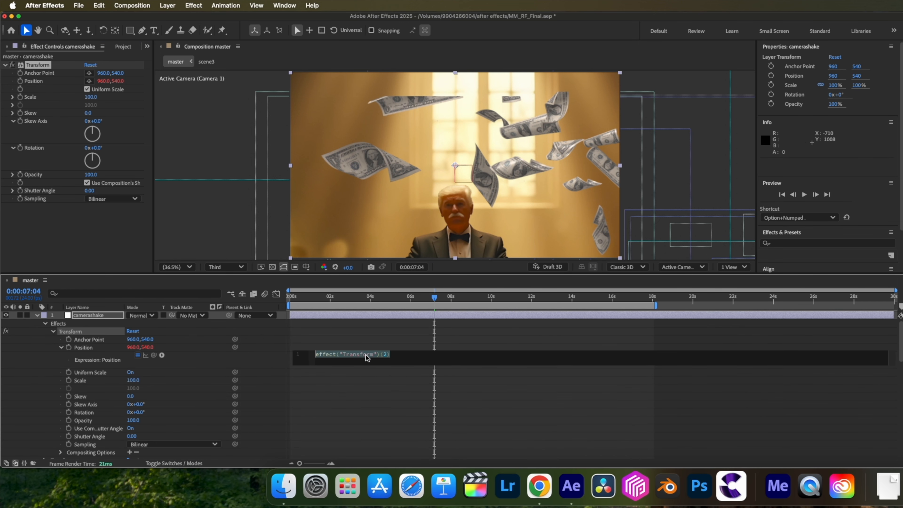
{"action": "type", "text": "poster"}
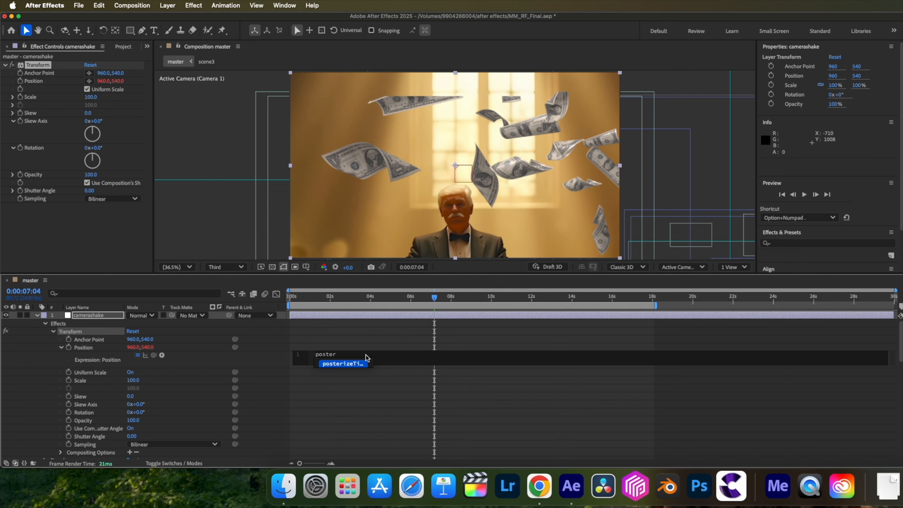
{"action": "key", "text": "Return"}
{"action": "type", "text": "6"}
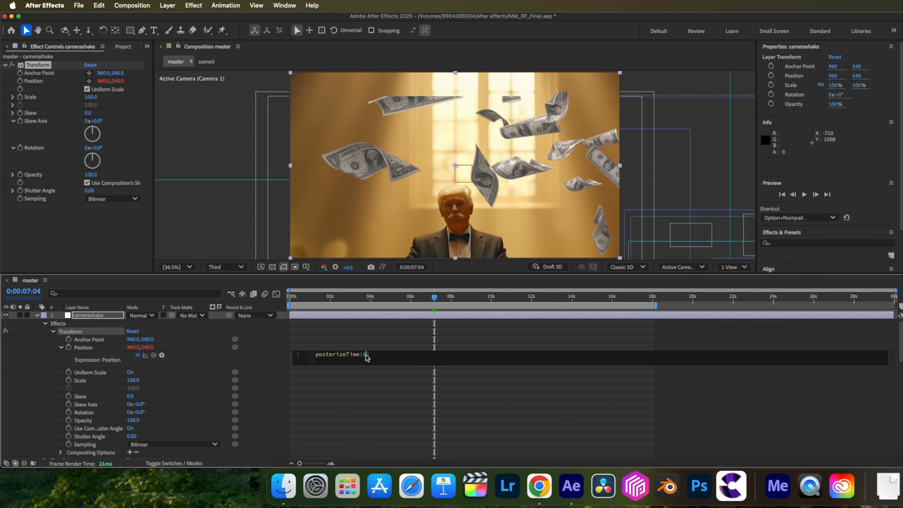
{"action": "left_click", "coordinate": [371, 355]}
{"action": "key", "text": "Return"}
{"action": "type", "text": "wiggle(15,"}
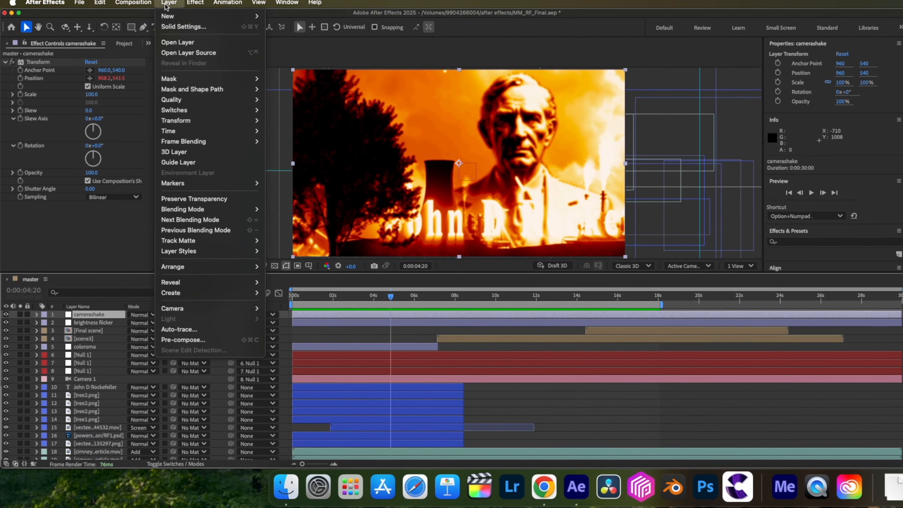
Create a 1920 by 1080 px solid in master with the gray color 808080.
{"action": "mouse_move", "coordinate": [249, 20]}
{"action": "left_click", "coordinate": [277, 30]}
{"action": "left_click", "coordinate": [448, 312]}
{"action": "type", "text": "808080"}
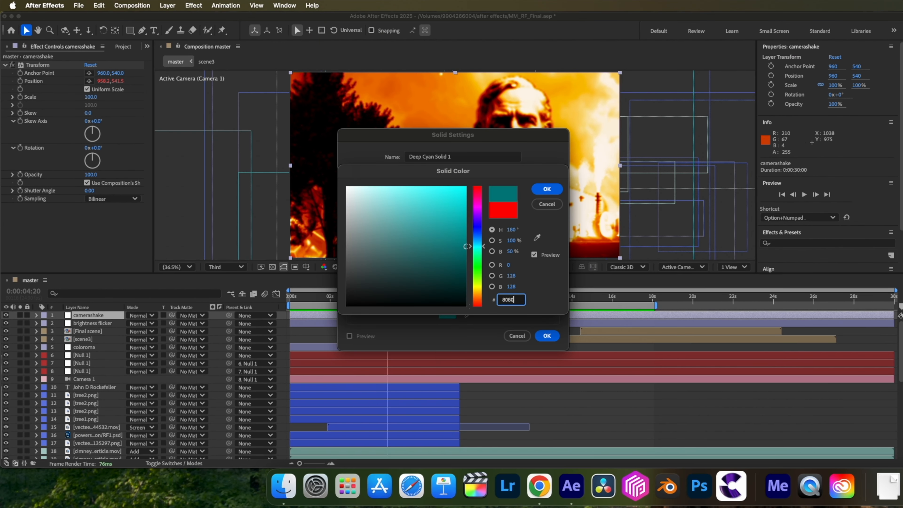
{"action": "left_click", "coordinate": [547, 189]}
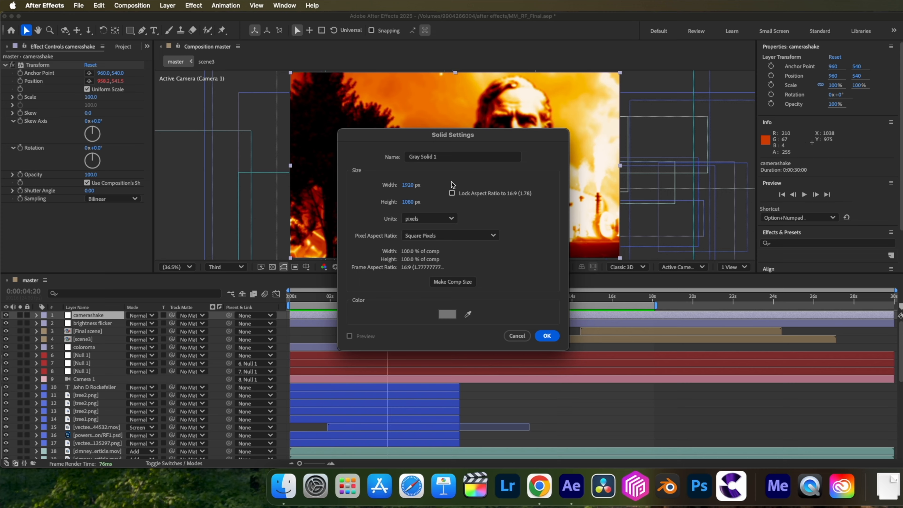
{"action": "left_click", "coordinate": [546, 335]}
Apply Add Grain to the gray solid with Final Output viewing mode and the Kodak Vision 200T (5274) preset.
{"action": "key", "text": "ctrl+space"}
{"action": "type", "text": "grai"}
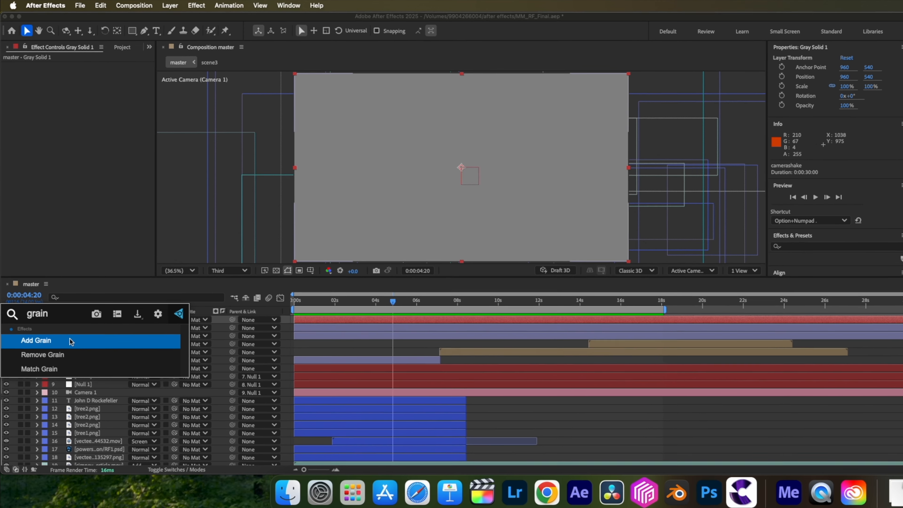
{"action": "left_click", "coordinate": [71, 336]}
{"action": "left_click", "coordinate": [111, 74]}
{"action": "left_click", "coordinate": [110, 104]}
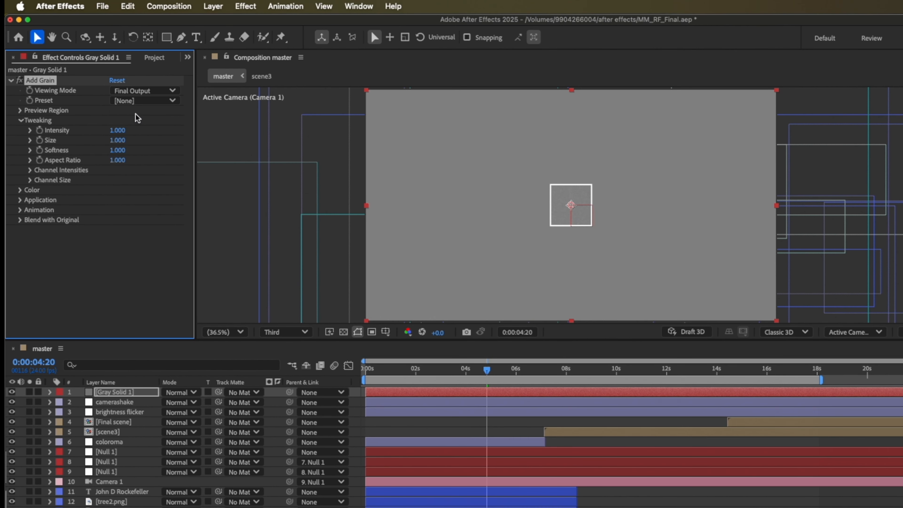
{"action": "left_click", "coordinate": [137, 101]}
{"action": "left_click", "coordinate": [158, 172]}
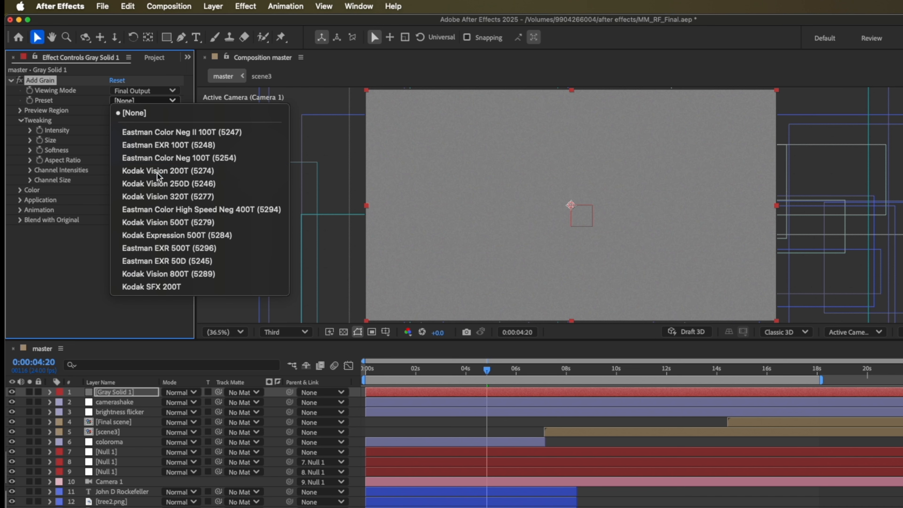
Set the Add Grain effect's Size to 1.3, Softness to 1.2 and Animation Speed to 0.3.
{"action": "left_click", "coordinate": [115, 141]}
{"action": "type", "text": "1.3"}
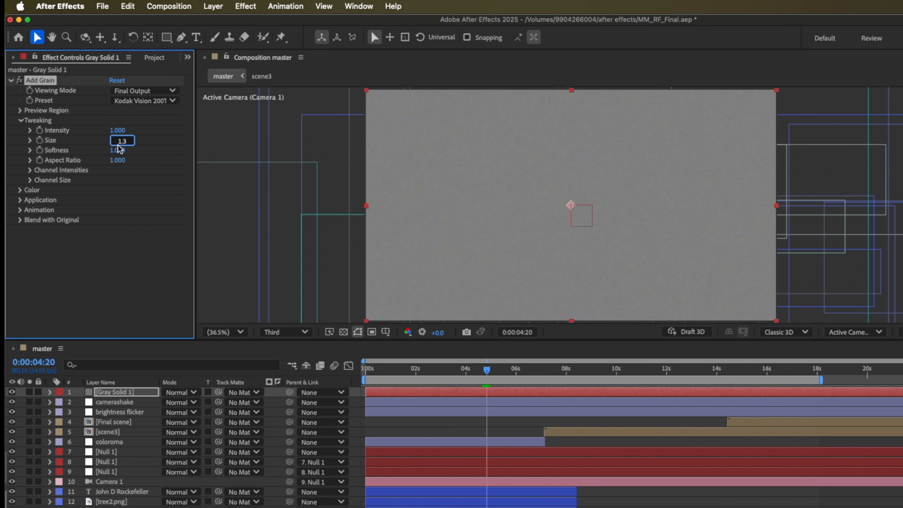
{"action": "key", "text": "Return"}
{"action": "left_click", "coordinate": [117, 153]}
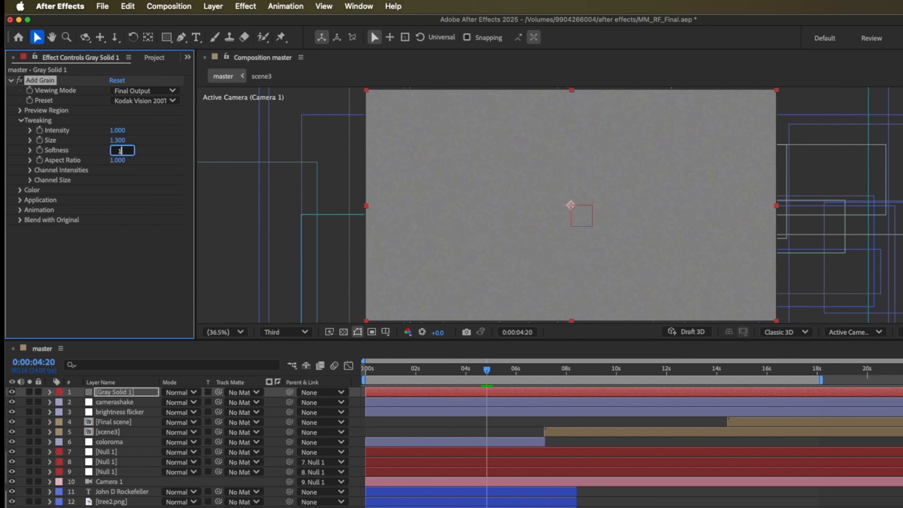
{"action": "type", "text": "1.2"}
{"action": "key", "text": "Return"}
{"action": "left_click", "coordinate": [21, 210]}
{"action": "left_click", "coordinate": [117, 220]}
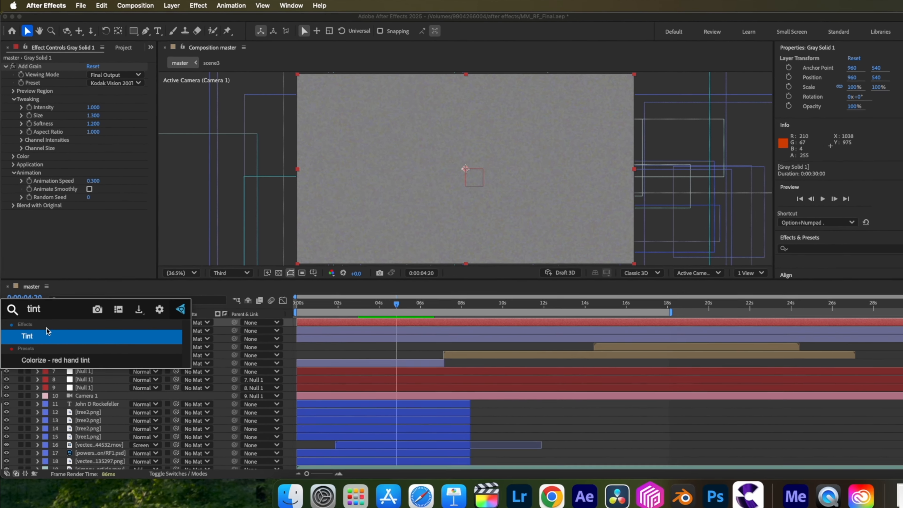
Apply the Tint effect to the gray solid and pre-compose it as Grain, moving all attributes into the new composition.
{"action": "left_click", "coordinate": [48, 336]}
{"action": "right_click", "coordinate": [84, 321]}
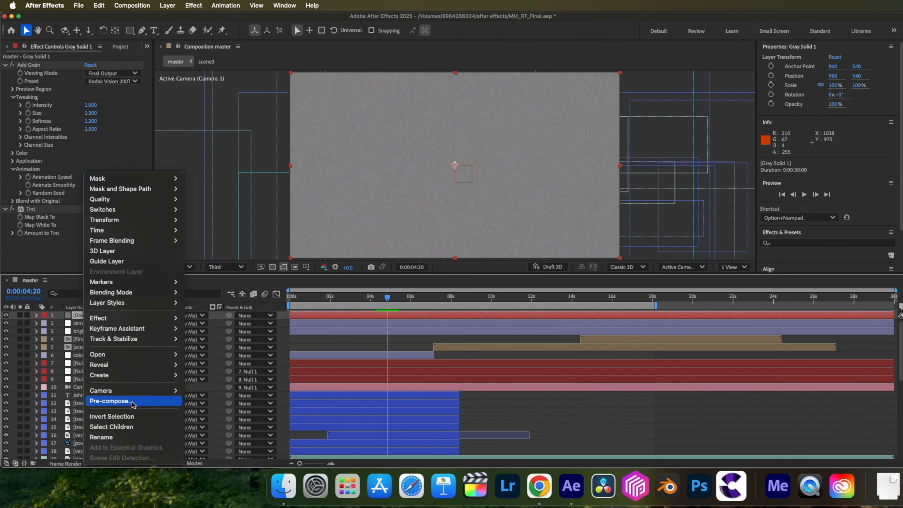
{"action": "left_click", "coordinate": [133, 405]}
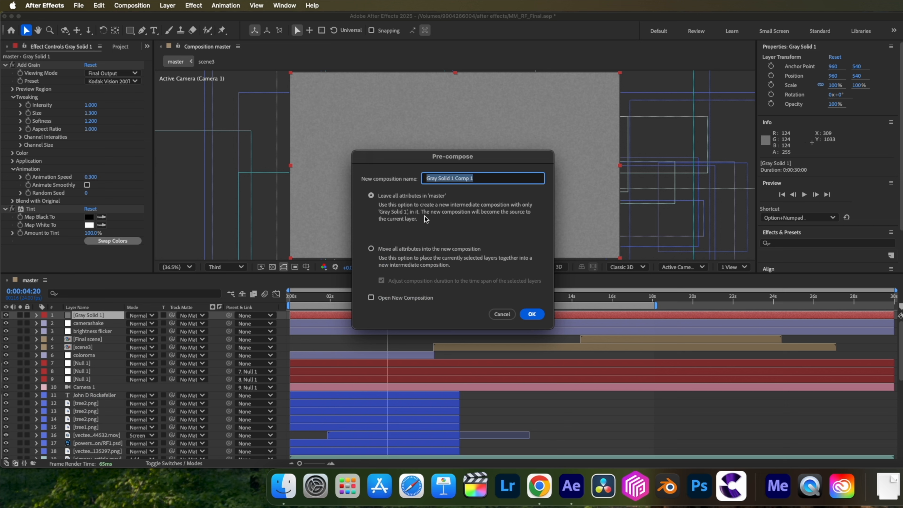
{"action": "left_click", "coordinate": [391, 246]}
{"action": "left_click", "coordinate": [450, 178]}
{"action": "key", "text": "super+a"}
{"action": "type", "text": "Grain"}
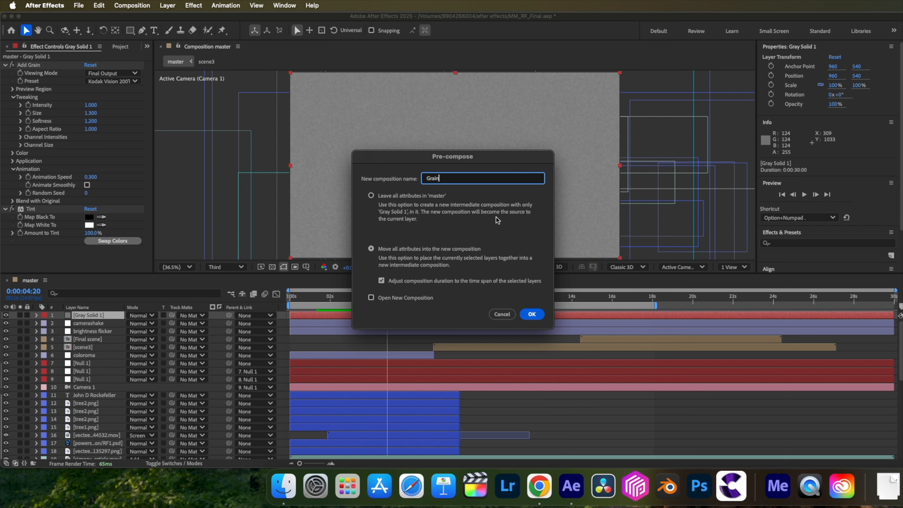
{"action": "left_click", "coordinate": [531, 314]}
Apply the Levels effect to the Grain layer and raise its Gamma to 1.17.
{"action": "key", "text": "ctrl+space"}
{"action": "type", "text": "leve"}
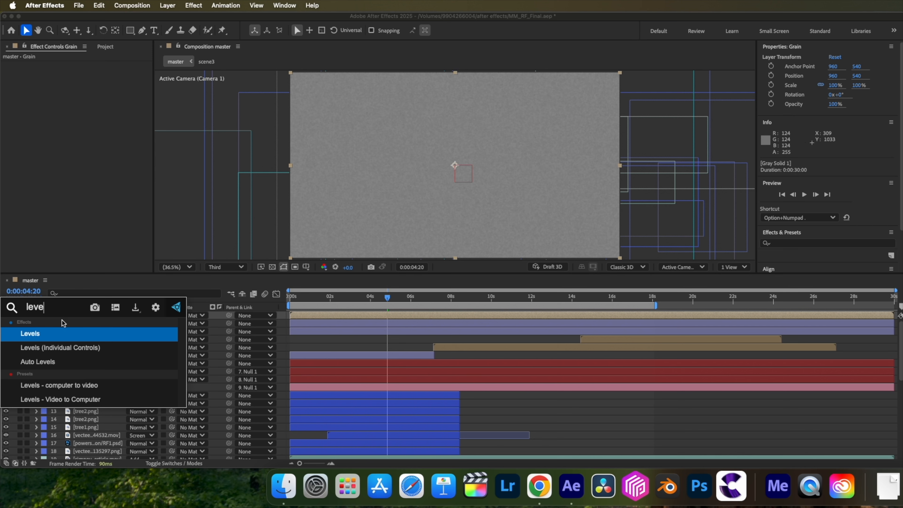
{"action": "key", "text": "Return"}
{"action": "left_click_drag", "start_coordinate": [89, 123], "coordinate": [82, 123]}
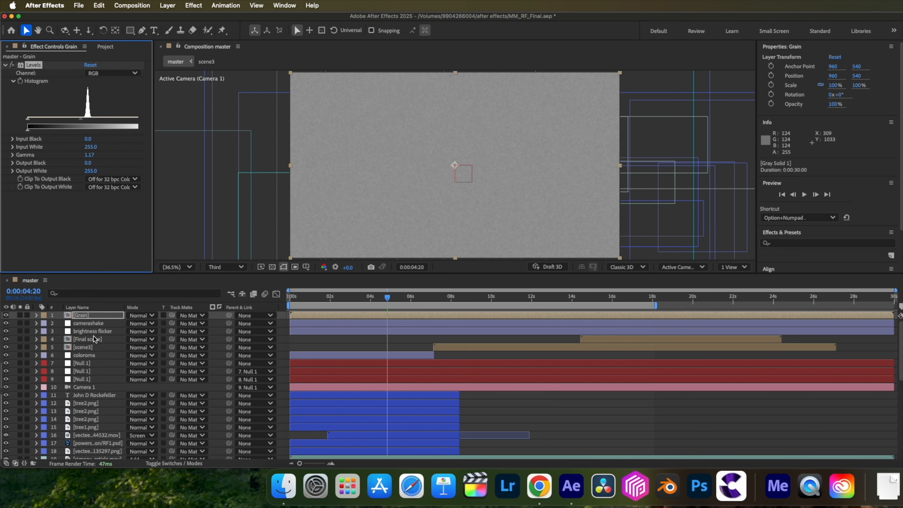
Set the Grain layer's blending mode to Overlay and its opacity to 50%.
{"action": "left_click", "coordinate": [89, 315]}
{"action": "left_click", "coordinate": [141, 315]}
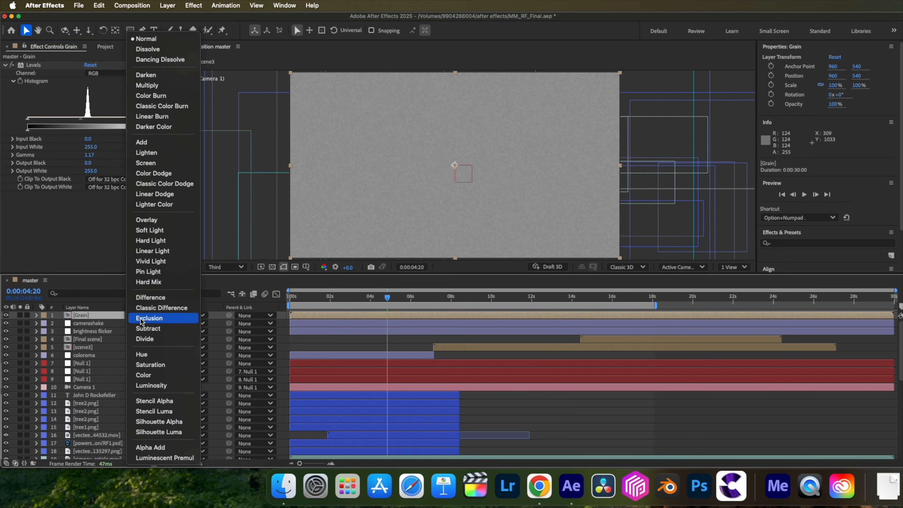
{"action": "left_click", "coordinate": [155, 220]}
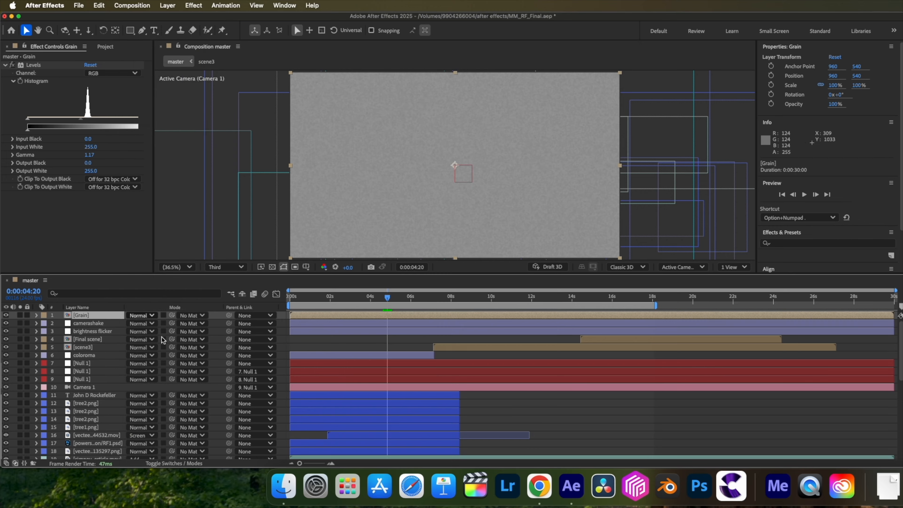
{"action": "key", "text": "t"}
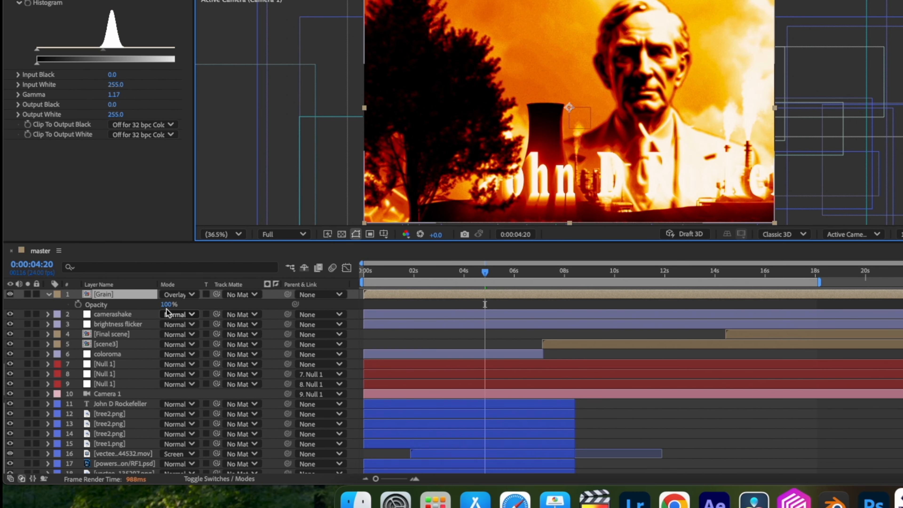
{"action": "left_click", "coordinate": [167, 305]}
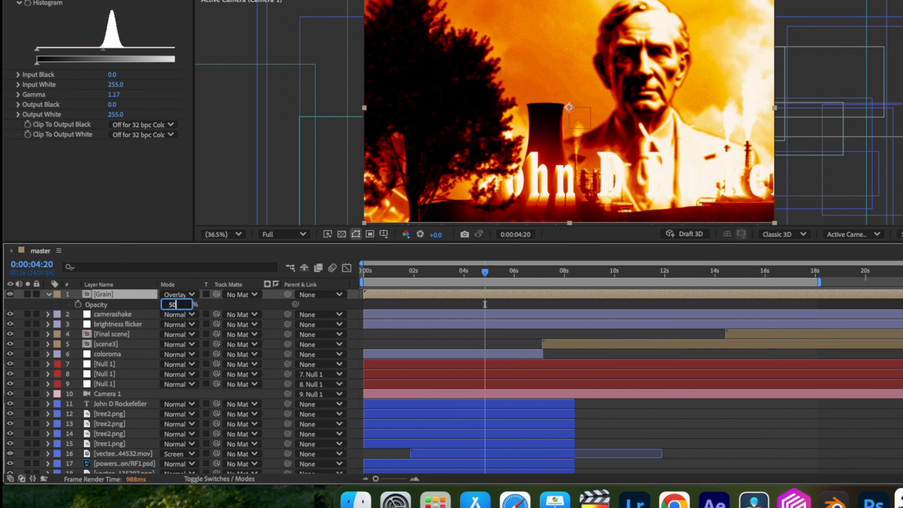
{"action": "type", "text": "50"}
{"action": "key", "text": "Return"}
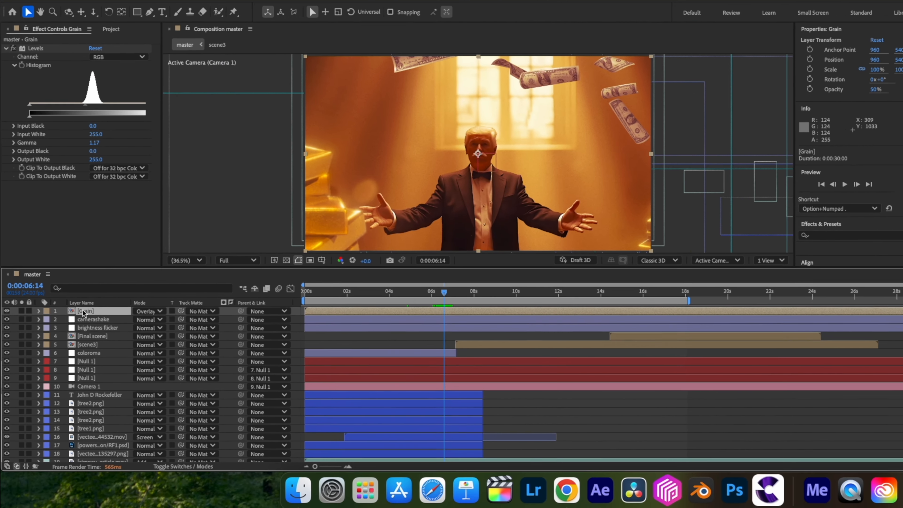
Add an adjustment layer named posttime above Grain and apply Posterize Time to it with a frame rate of 12.
{"action": "key", "text": "super+alt+y"}
{"action": "key", "text": "Return"}
{"action": "type", "text": "posttime"}
{"action": "key", "text": "ctrl+space"}
{"action": "type", "text": "poster"}
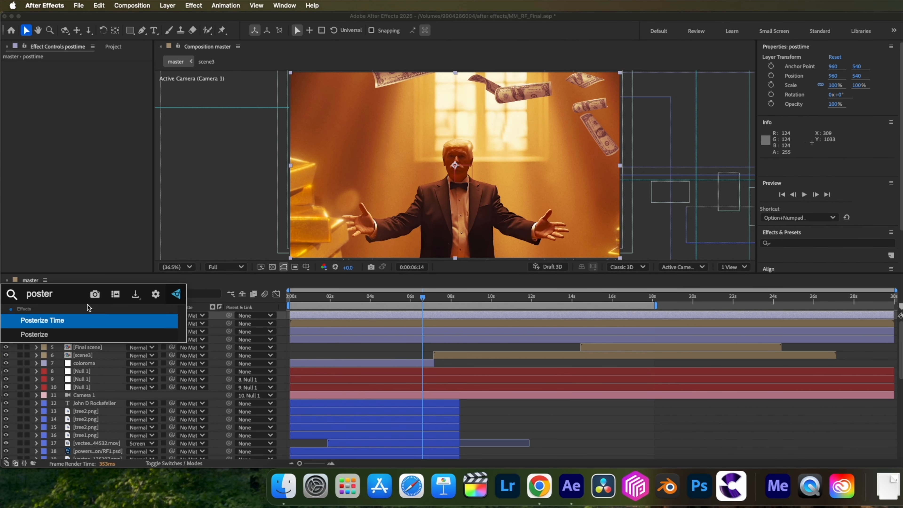
{"action": "left_click", "coordinate": [78, 319]}
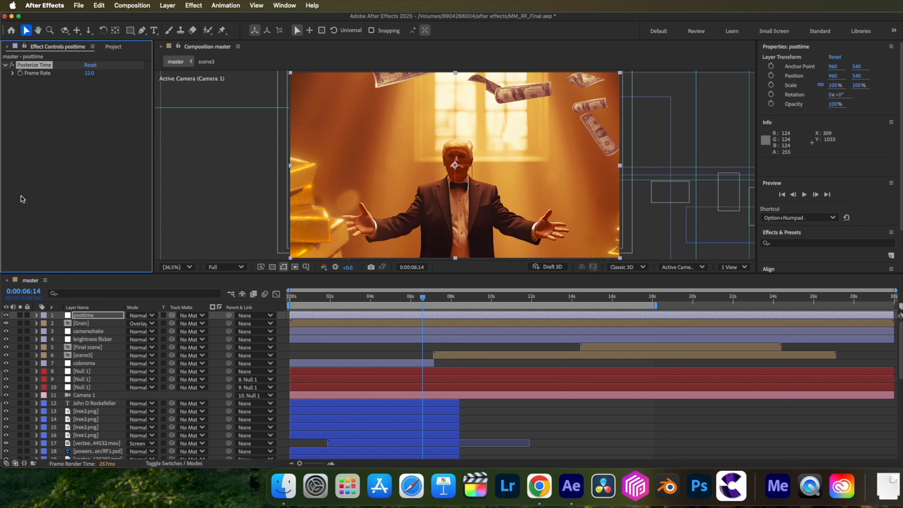
Add another adjustment layer above posttime and rename it vignette.
{"action": "left_click", "coordinate": [89, 316]}
{"action": "key", "text": "alt+super+y"}
{"action": "key", "text": "Return"}
{"action": "type", "text": "vignette"}
{"action": "key", "text": "Return"}
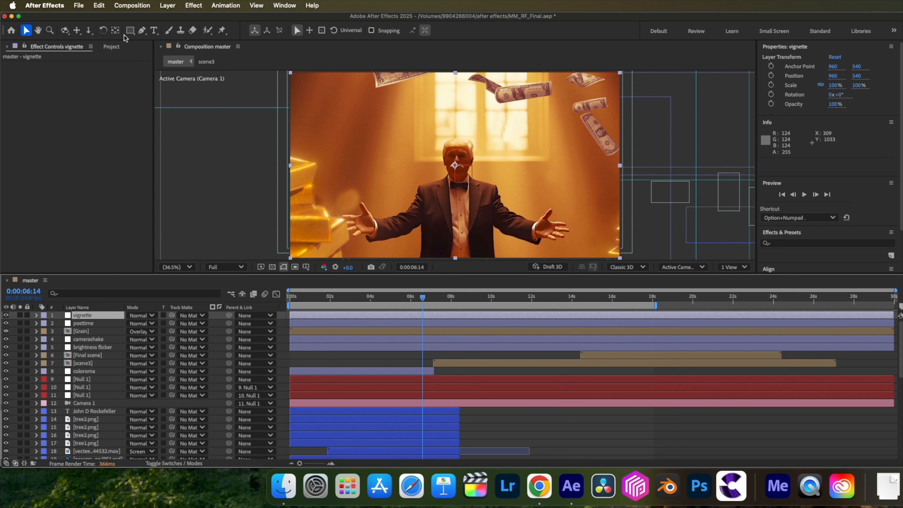
Mask the vignette layer with an ellipse that fills the frame, and invert the mask.
{"action": "left_click", "coordinate": [130, 30]}
{"action": "left_click", "coordinate": [157, 49]}
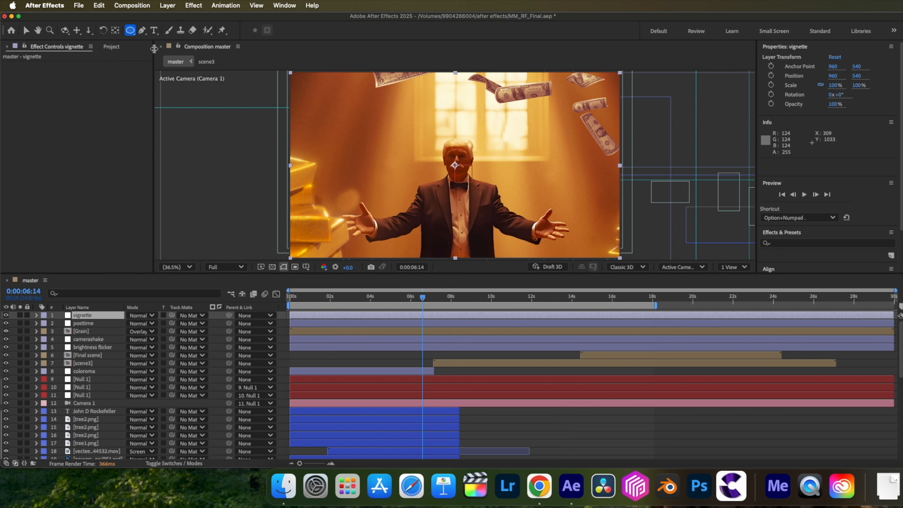
{"action": "double_click", "coordinate": [130, 30]}
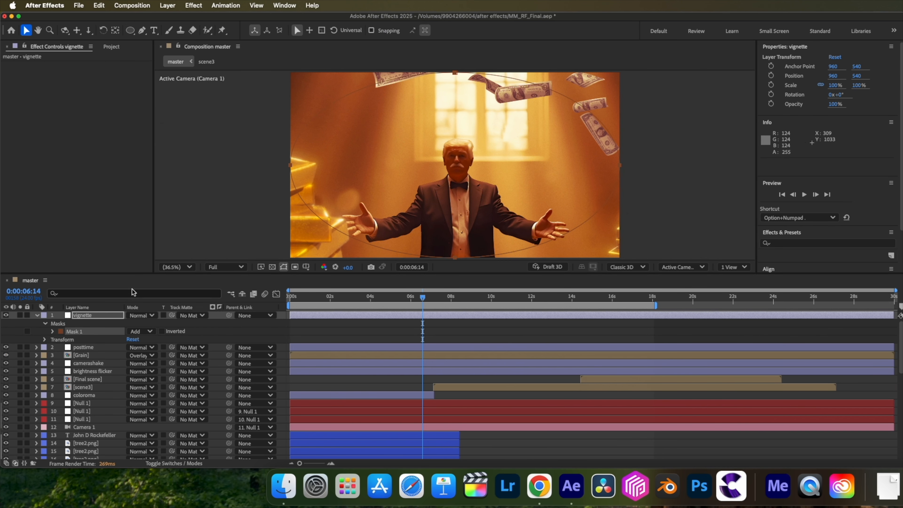
{"action": "left_click", "coordinate": [161, 332]}
Apply CC Vignette to the vignette layer with Amount 138 and set the ellipse mask's feather to 246 pixels.
{"action": "left_click", "coordinate": [52, 331]}
{"action": "left_click_drag", "start_coordinate": [139, 347], "coordinate": [222, 354]}
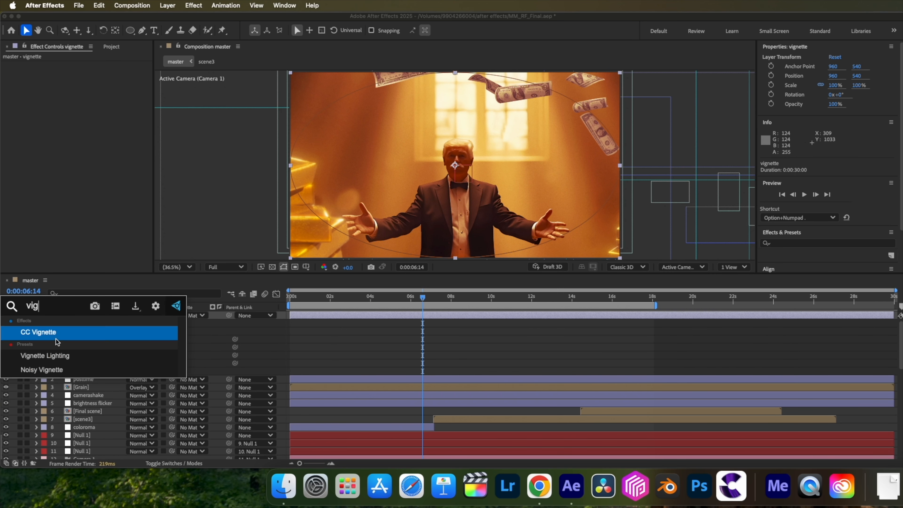
{"action": "left_click", "coordinate": [56, 336]}
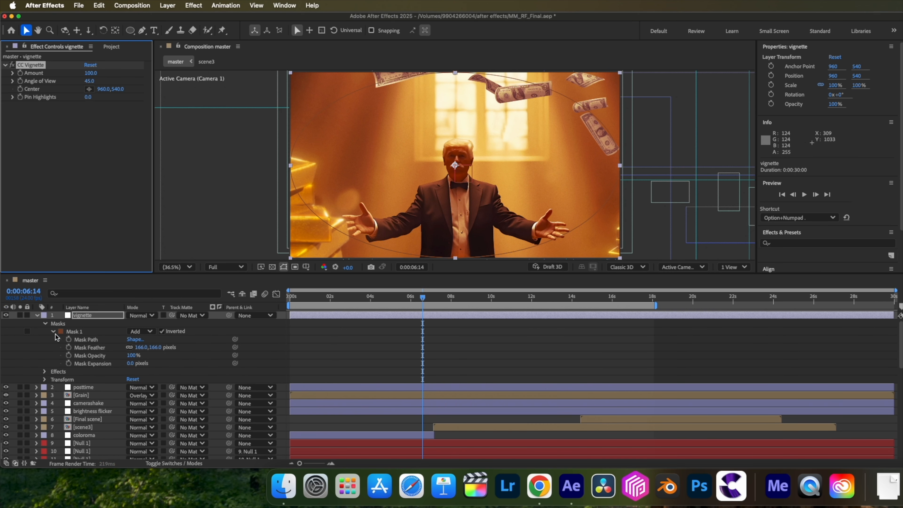
{"action": "left_click_drag", "start_coordinate": [91, 73], "coordinate": [109, 77]}
{"action": "left_click_drag", "start_coordinate": [151, 348], "coordinate": [189, 350]}
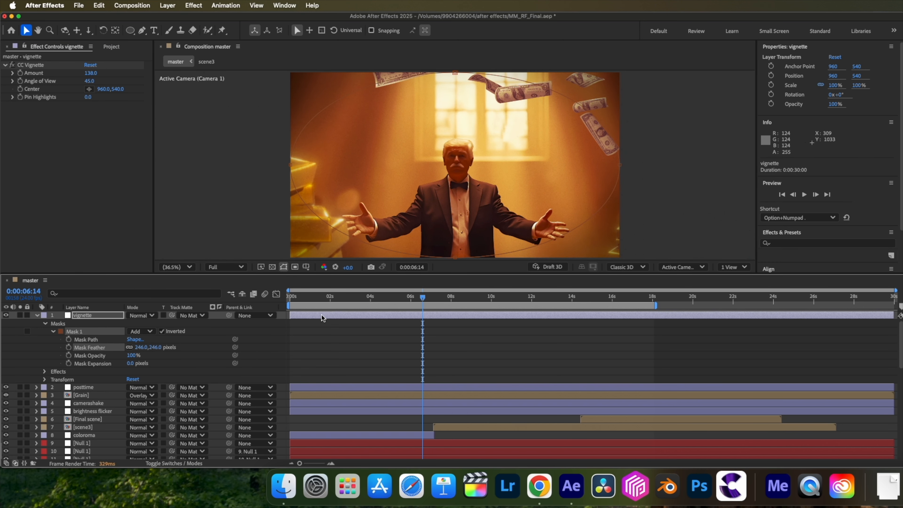
Add a 1920 x 1080 px gray solid to the master composition and rename it fractual noise.
{"action": "left_click", "coordinate": [168, 4]}
{"action": "left_click", "coordinate": [284, 30]}
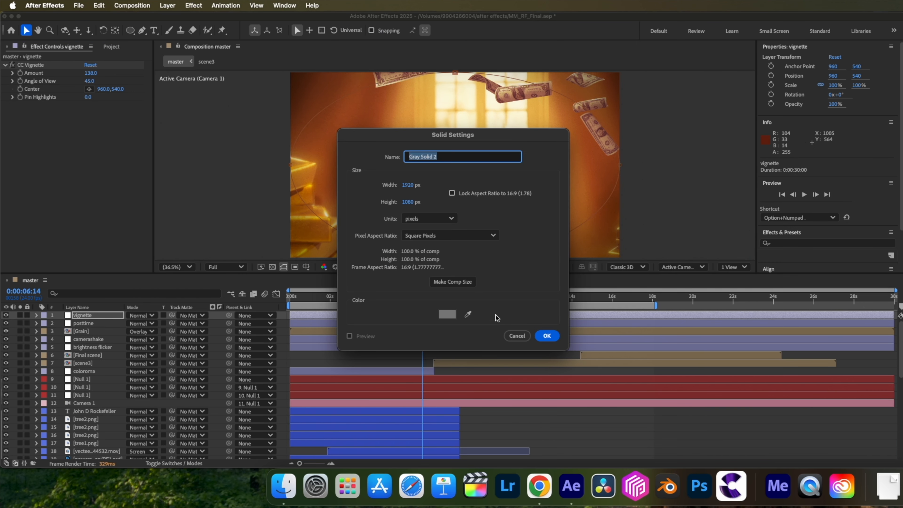
{"action": "left_click", "coordinate": [547, 338]}
{"action": "key", "text": "Return"}
{"action": "type", "text": "fractual noise"}
{"action": "key", "text": "Return"}
Apply the Fractal Noise effect to the fractual noise solid with Contrast 388 and Brightness -179.
{"action": "key", "text": "ctrl+space"}
{"action": "type", "text": "fr"}
{"action": "left_click", "coordinate": [69, 333]}
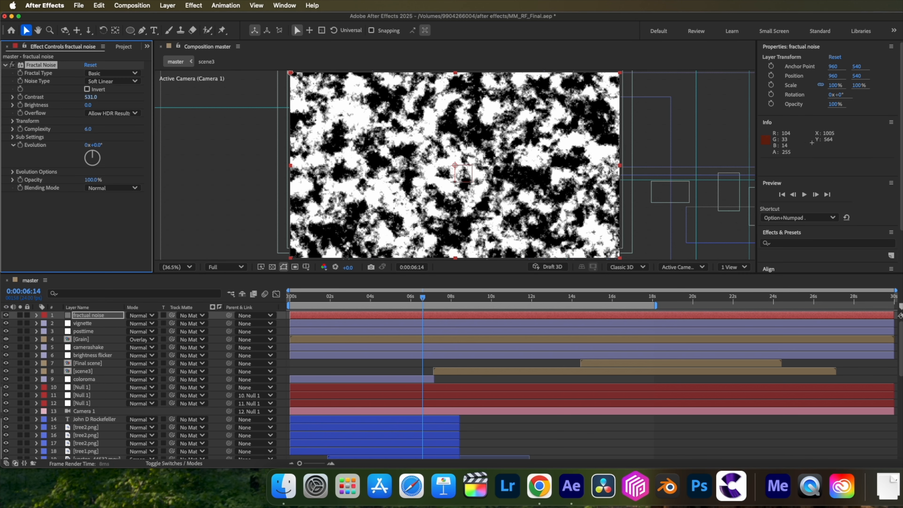
{"action": "left_click_drag", "start_coordinate": [255, 123], "coordinate": [247, 122]}
{"action": "left_click_drag", "start_coordinate": [88, 105], "coordinate": [50, 106]}
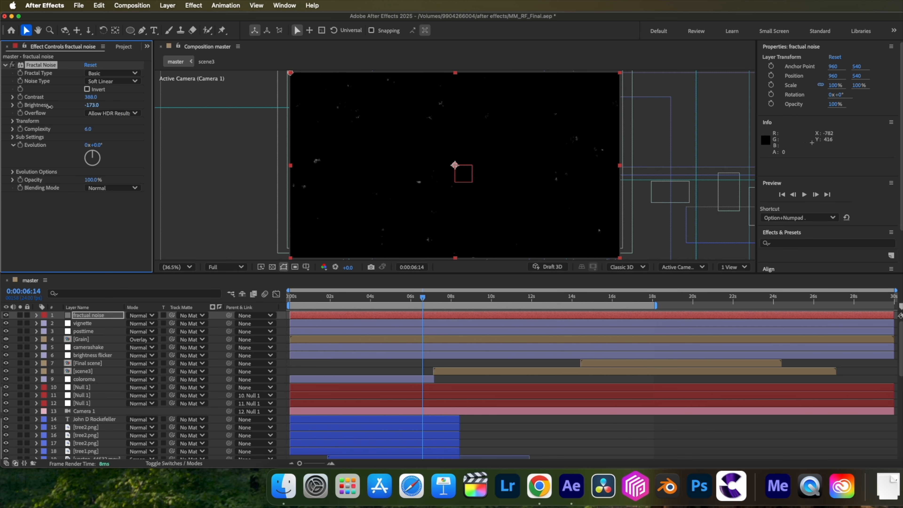
Set the Fractal Noise transform Scale to 28 and its Complexity to 6.3.
{"action": "left_click", "coordinate": [12, 121]}
{"action": "left_click", "coordinate": [20, 145]}
{"action": "left_click", "coordinate": [91, 145]}
{"action": "type", "text": "248"}
{"action": "key", "text": "Return"}
Add an expression to the Fractal Noise Random Seed that uses posterizeTime(3) followed by random().
{"action": "left_click", "coordinate": [13, 247]}
{"action": "scroll", "coordinate": [47, 258], "scroll_direction": "down", "scroll_amount": 1}
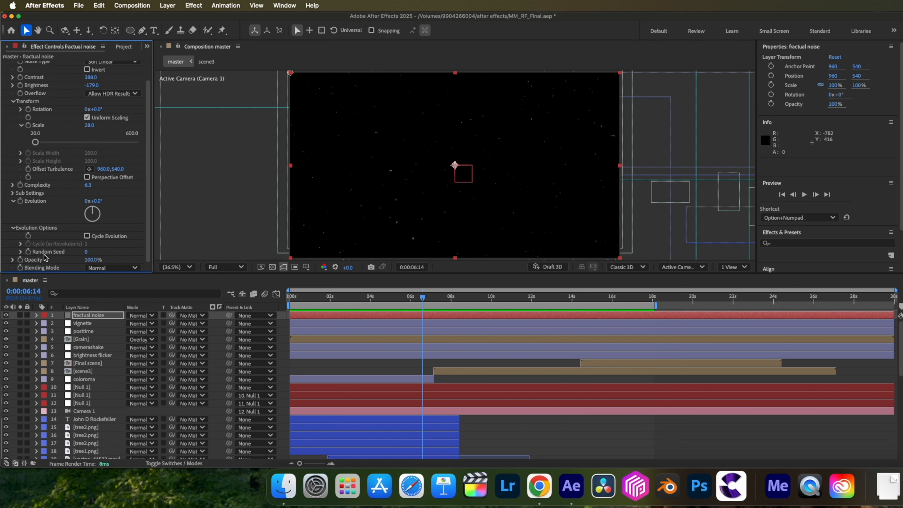
{"action": "left_click", "coordinate": [28, 251], "text": "alt"}
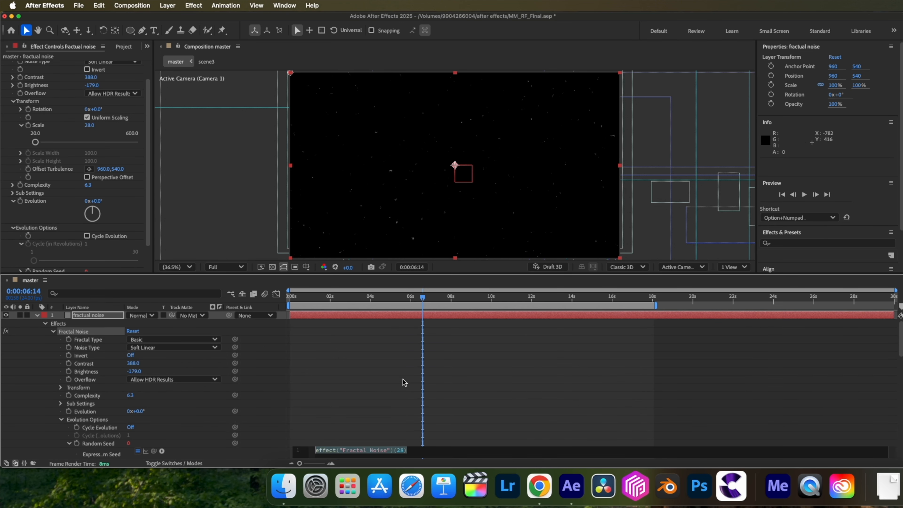
{"action": "type", "text": "posterizeTime()"}
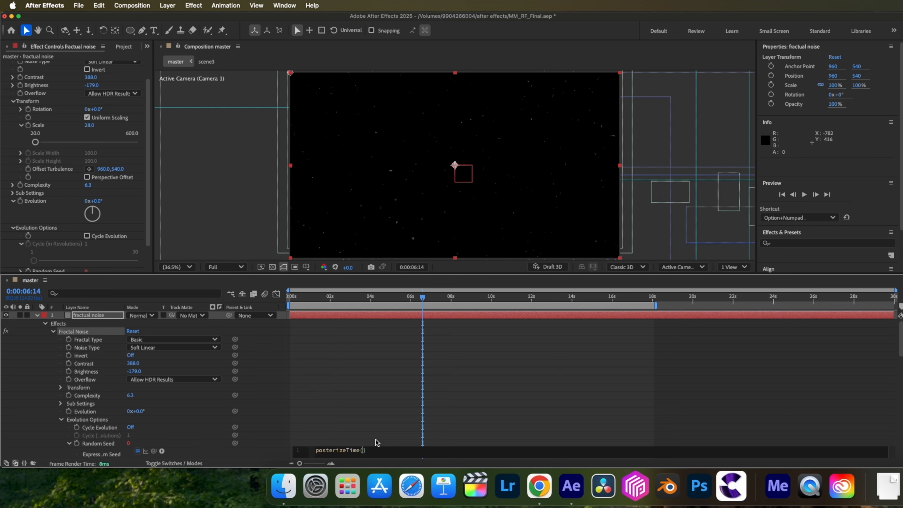
{"action": "type", "text": "3"}
{"action": "key", "text": "Return"}
{"action": "type", "text": "random()"}
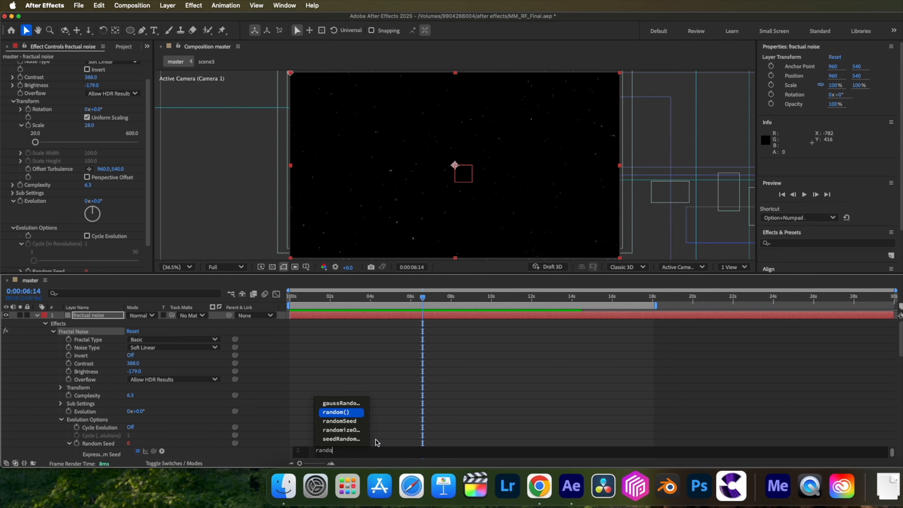
{"action": "left_click", "coordinate": [377, 426]}
{"action": "left_click", "coordinate": [37, 315]}
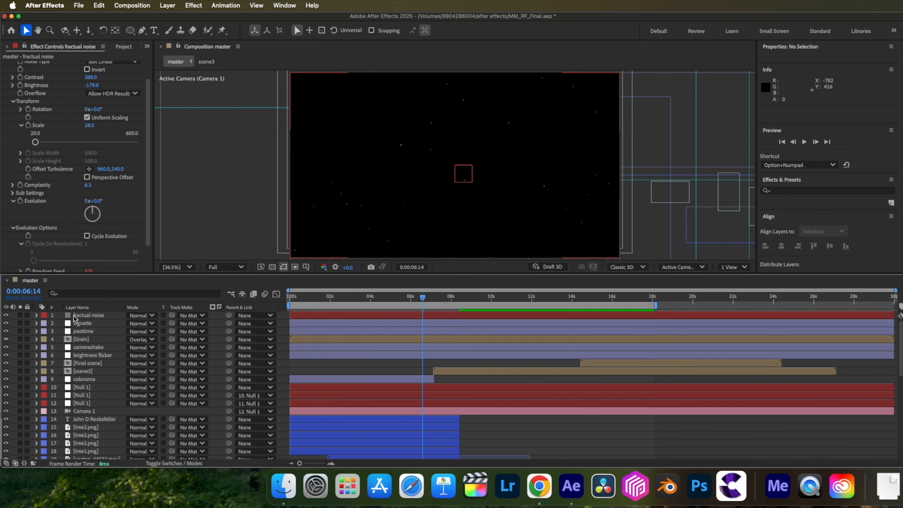
Set the fractual noise layer's blending mode to Add.
{"action": "left_click", "coordinate": [79, 315]}
{"action": "left_click", "coordinate": [143, 316]}
{"action": "left_click", "coordinate": [161, 142]}
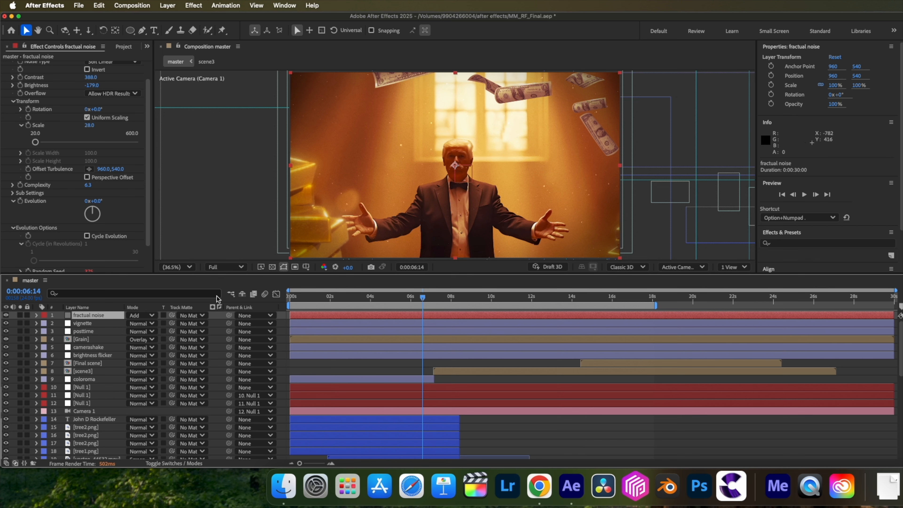
Duplicate the fractual noise layer, apply the Invert effect to the copy and set its blending mode to Multiply.
{"action": "key", "text": "super+d"}
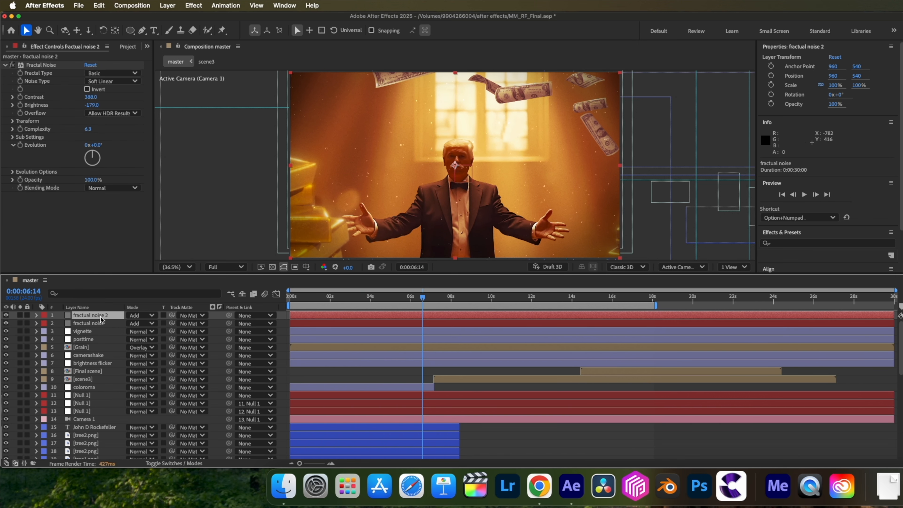
{"action": "key", "text": "ctrl+space"}
{"action": "type", "text": "in"}
{"action": "left_click", "coordinate": [68, 346]}
{"action": "left_click", "coordinate": [141, 315]}
{"action": "left_click", "coordinate": [152, 83]}
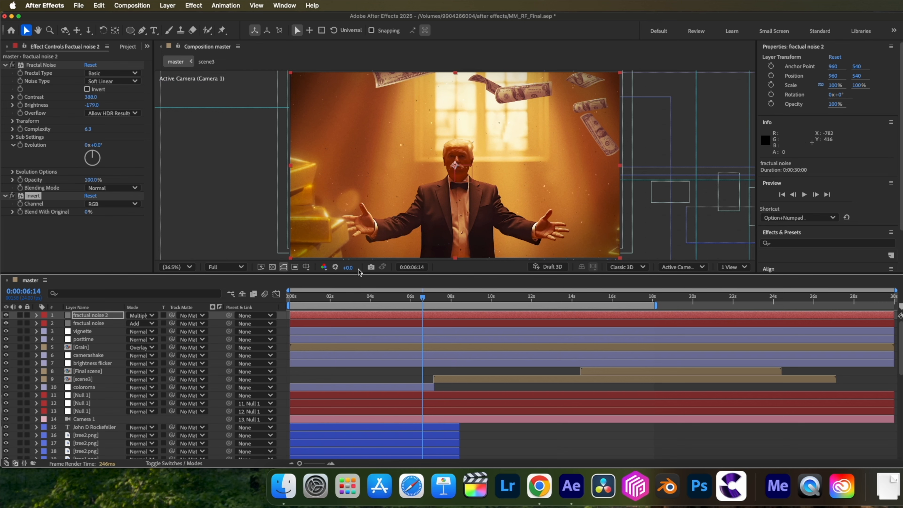
{"action": "left_click_drag", "start_coordinate": [423, 300], "coordinate": [443, 301]}
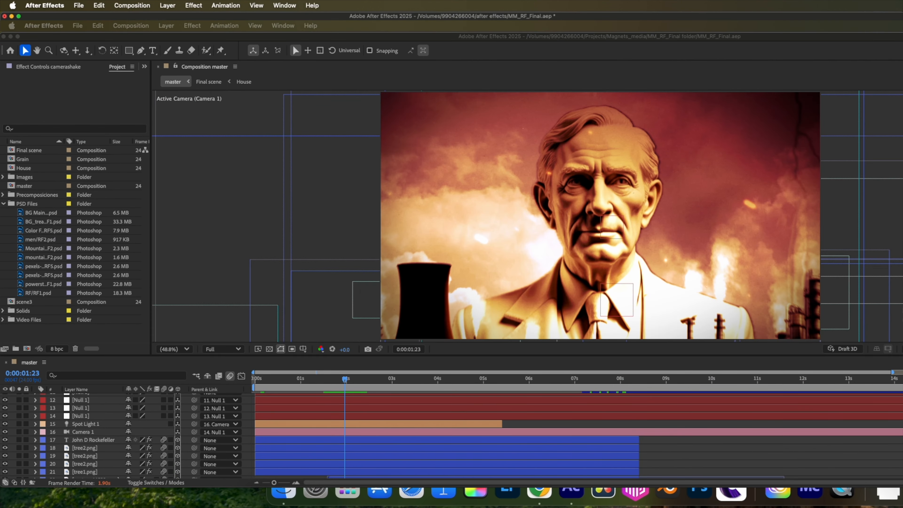
Compare the portrait scene in the master composition with and without Spot Light 1.
{"action": "left_click", "coordinate": [6, 425]}
{"action": "left_click", "coordinate": [6, 425]}
{"action": "left_click", "coordinate": [6, 425]}
{"action": "left_click", "coordinate": [6, 424]}
{"action": "left_click", "coordinate": [6, 425]}
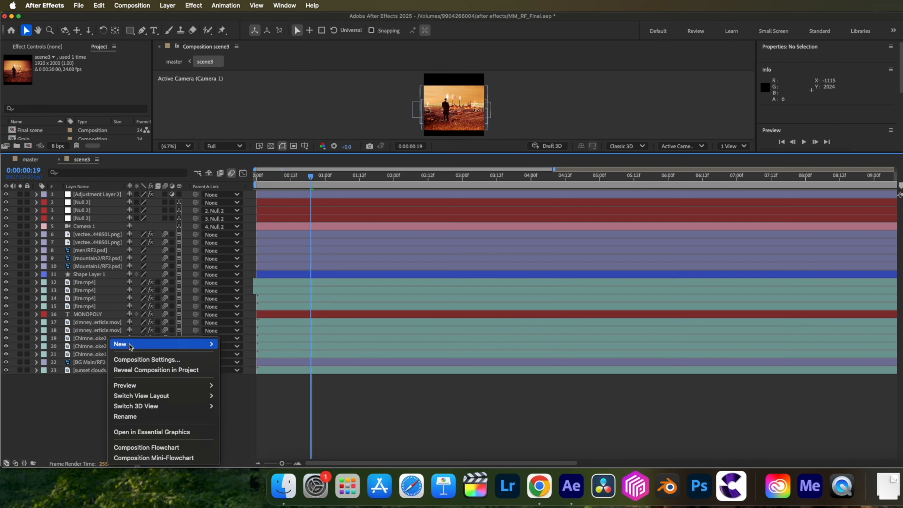
Add a white spot light with 100% intensity and shadow casting to the scene3 composition.
{"action": "mouse_move", "coordinate": [178, 343]}
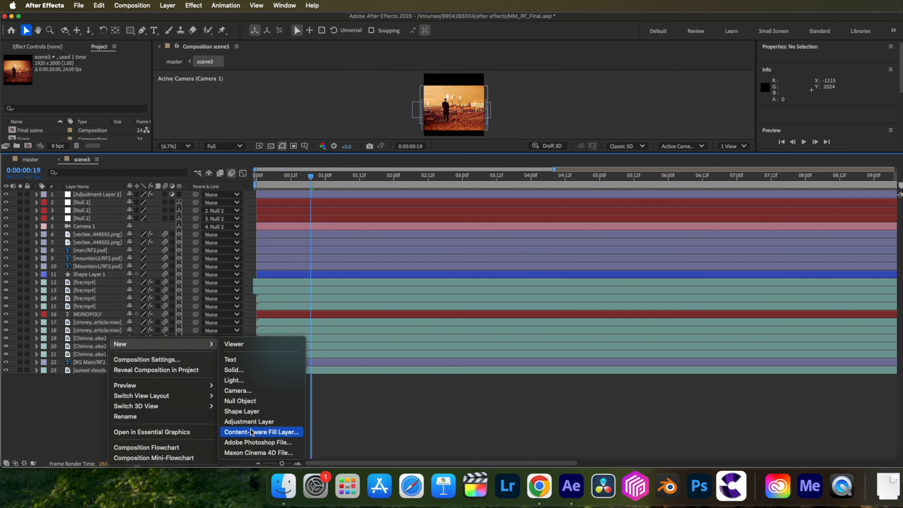
{"action": "left_click", "coordinate": [245, 380]}
{"action": "left_click", "coordinate": [462, 149]}
{"action": "left_click", "coordinate": [456, 175]}
{"action": "left_click", "coordinate": [446, 182]}
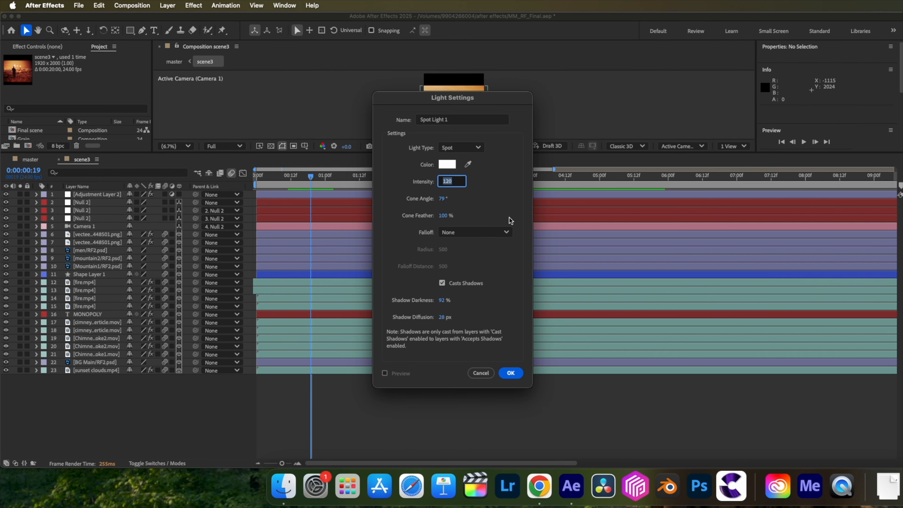
{"action": "left_click", "coordinate": [510, 372]}
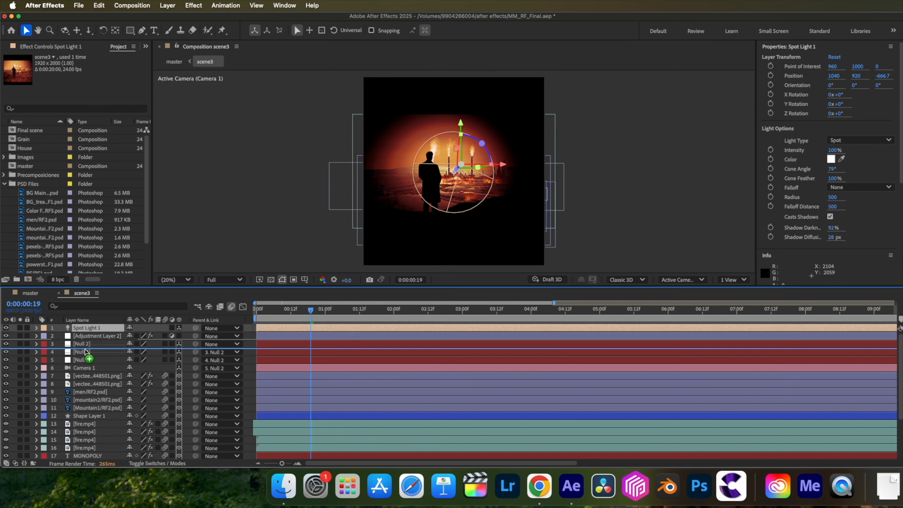
Move Spot Light 1 directly above Camera 1 in the layer order, and position it at about 1212.9, 747.1, -2107.7 using two views.
{"action": "left_click_drag", "start_coordinate": [88, 355], "coordinate": [87, 364]}
{"action": "left_click", "coordinate": [732, 280]}
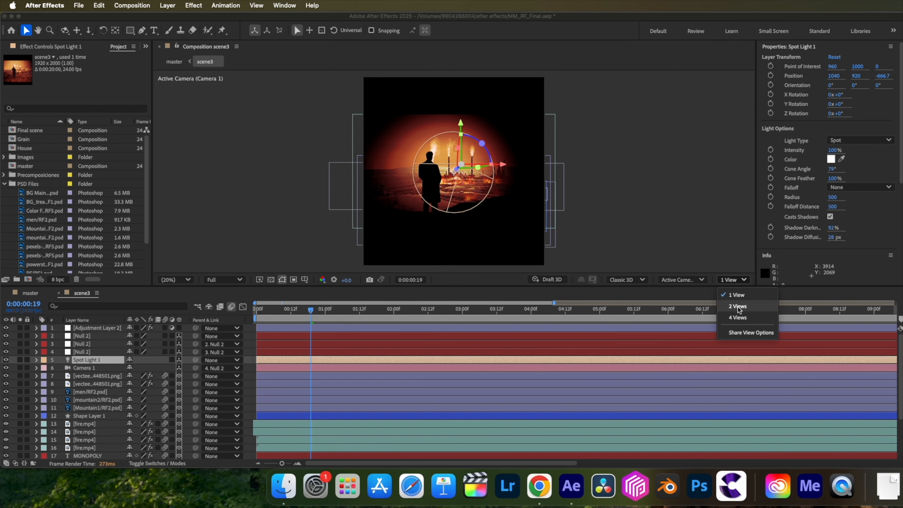
{"action": "left_click", "coordinate": [735, 304]}
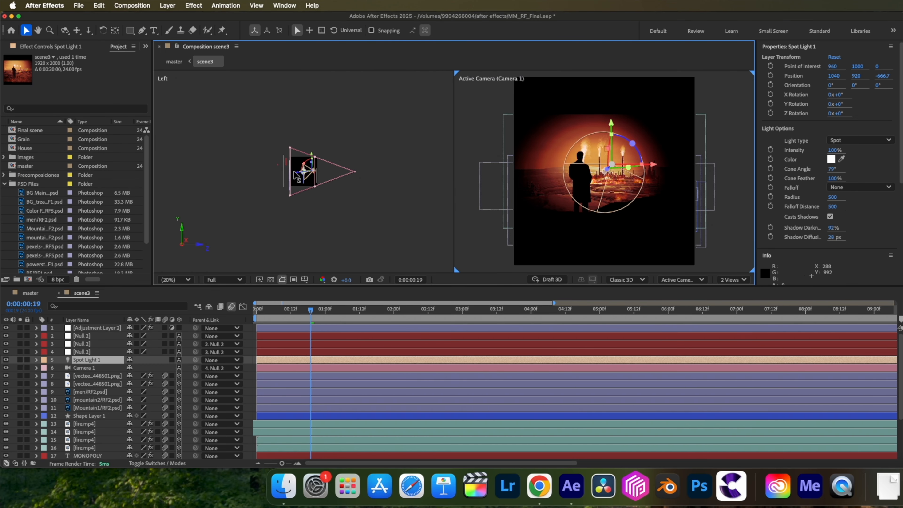
{"action": "left_click_drag", "start_coordinate": [300, 177], "coordinate": [320, 181]}
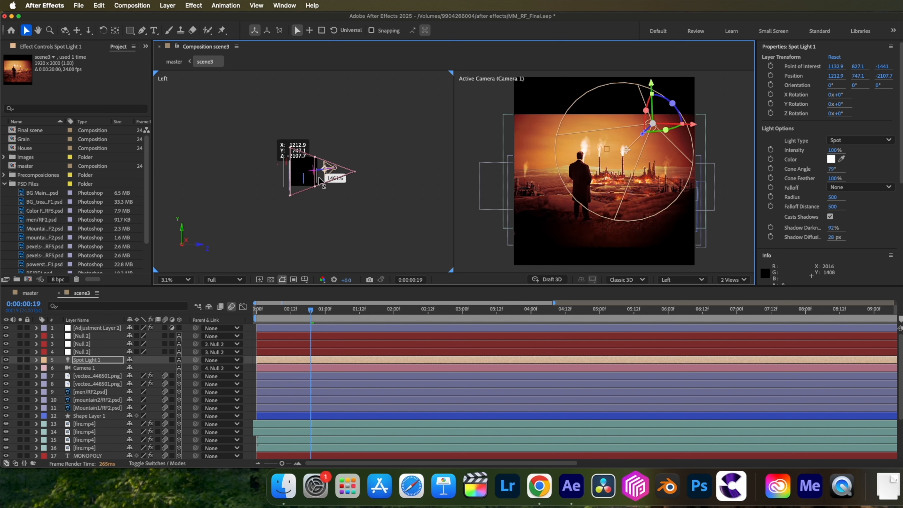
Parent Spot Light 1 to Camera 1 at the start of the scene3 composition.
{"action": "left_click_drag", "start_coordinate": [310, 311], "coordinate": [211, 364]}
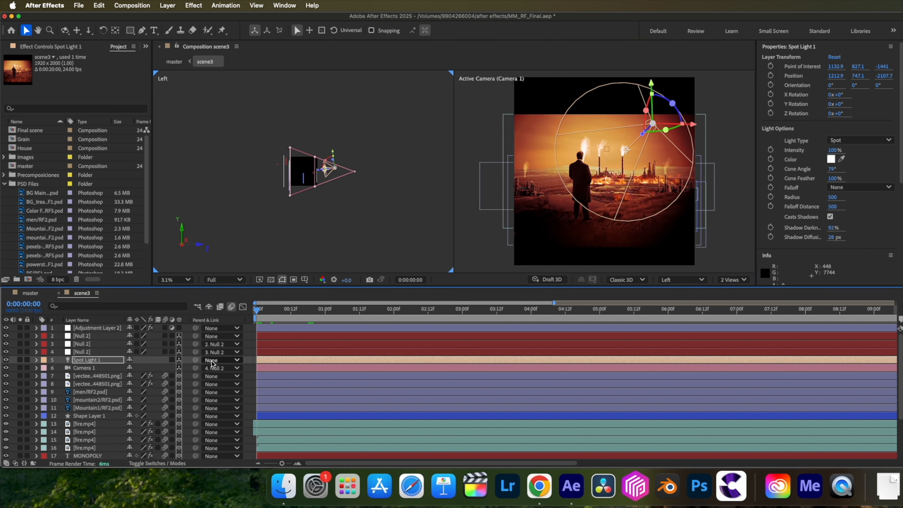
{"action": "left_click", "coordinate": [212, 361]}
{"action": "left_click", "coordinate": [236, 271]}
{"action": "left_click", "coordinate": [84, 361]}
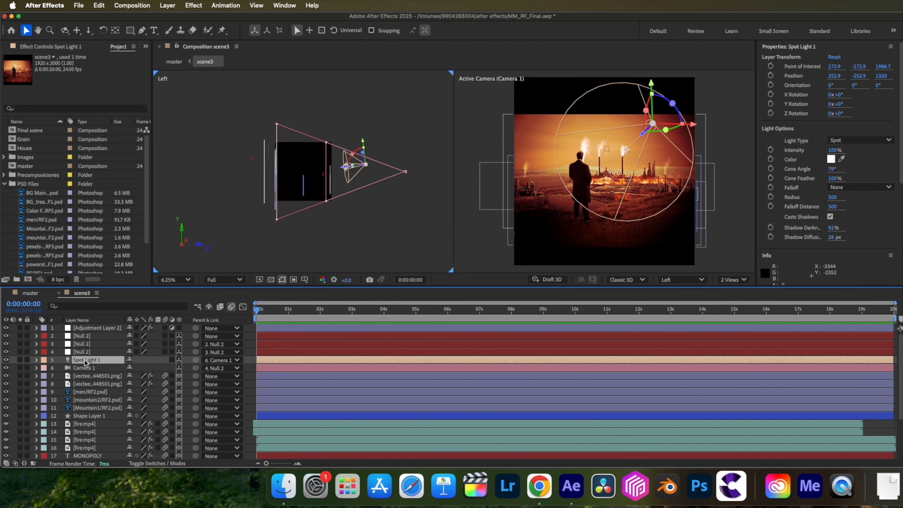
Shift scene3's Spot Light 1 closer to the camera, and compare the scene with and without the light.
{"action": "left_click_drag", "start_coordinate": [343, 172], "coordinate": [361, 171]}
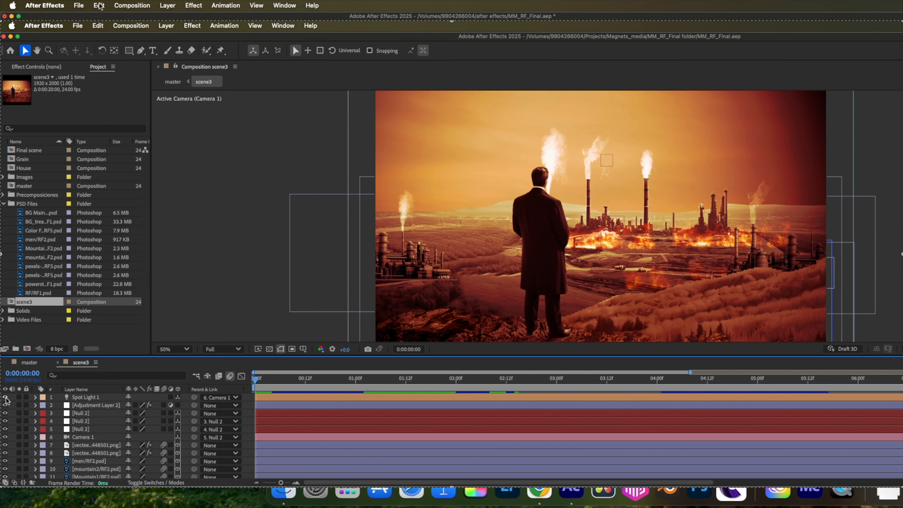
{"action": "left_click", "coordinate": [6, 397]}
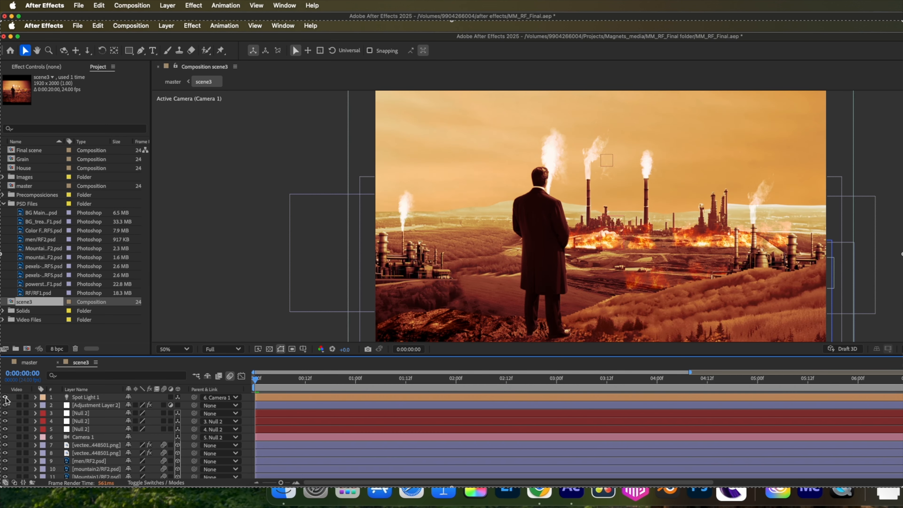
{"action": "left_click", "coordinate": [6, 397]}
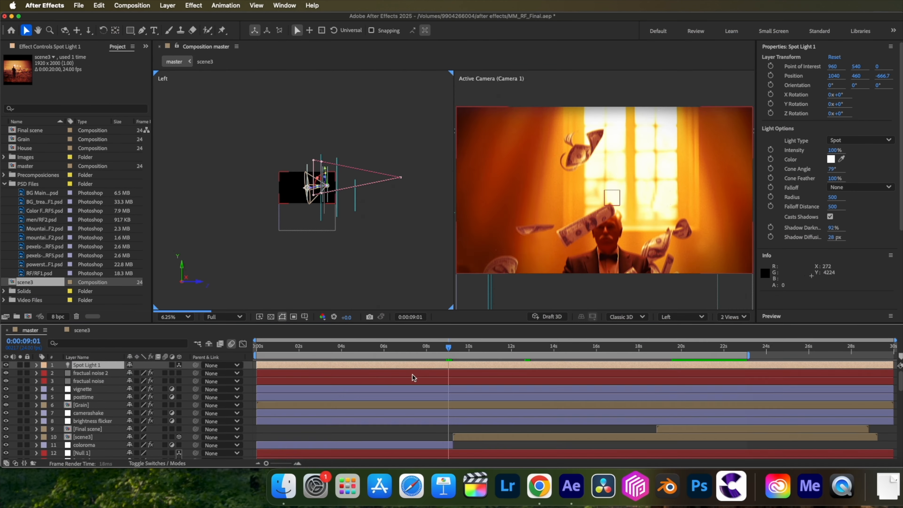
Place the master composition's Spot Light 1 by the camera as a child of Camera 1, and trim its end to 0:00:08:13.
{"action": "left_click_drag", "start_coordinate": [308, 189], "coordinate": [401, 178]}
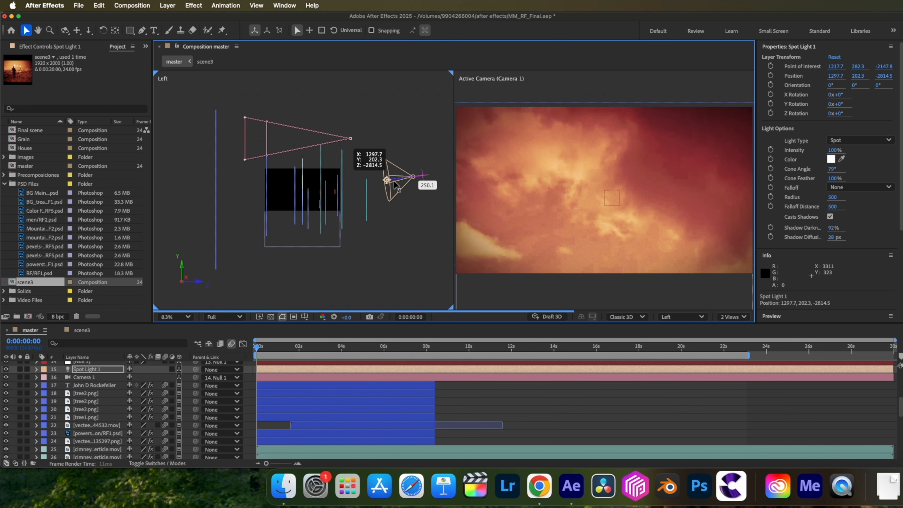
{"action": "left_click", "coordinate": [227, 427]}
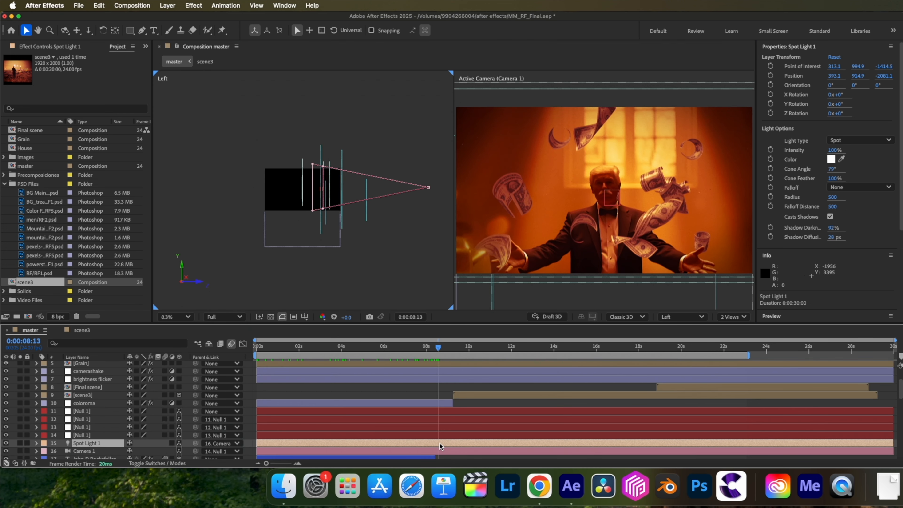
{"action": "key", "text": "alt+bracketright"}
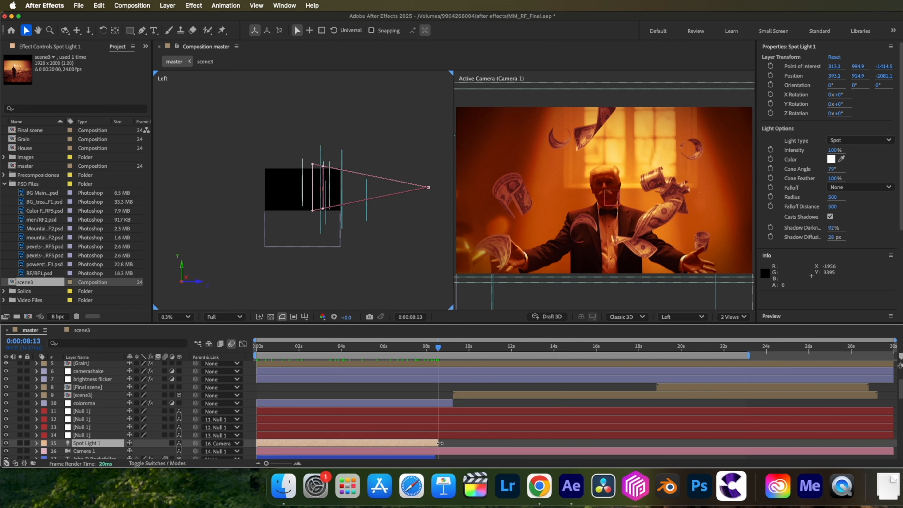